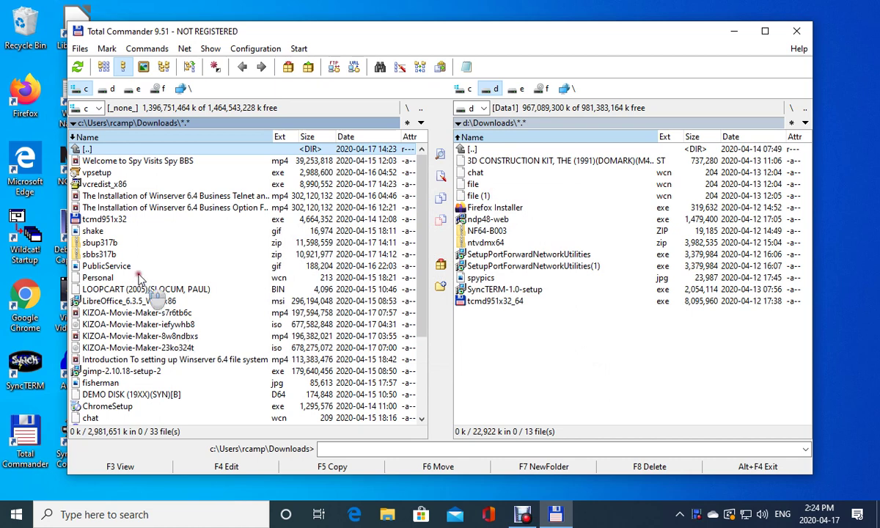
Open sbbs317b.zip, then launch setup.exe from d:\Syncronet and allow it to run.
double_click(125, 255)
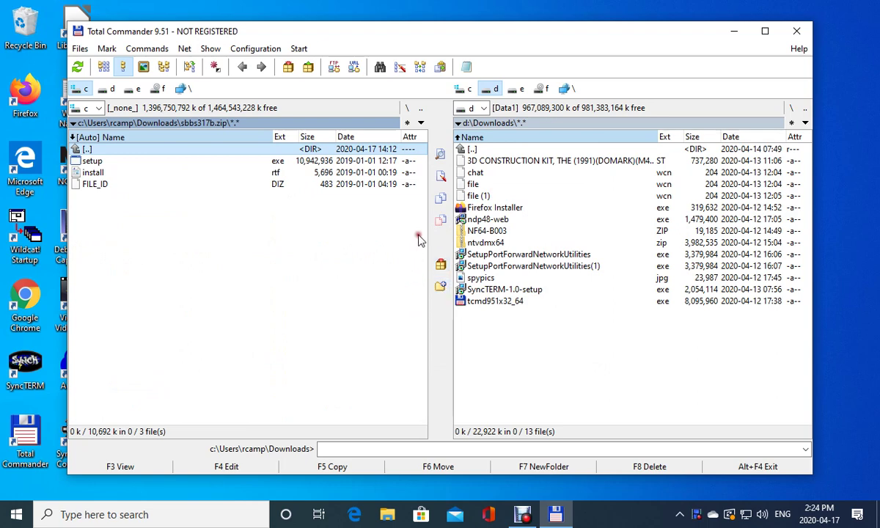
click(476, 148)
double_click(476, 149)
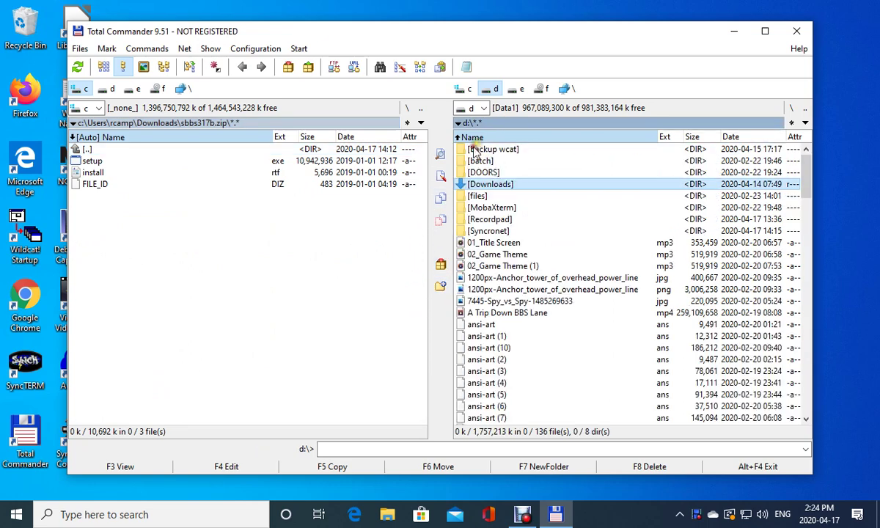
click(476, 230)
double_click(476, 231)
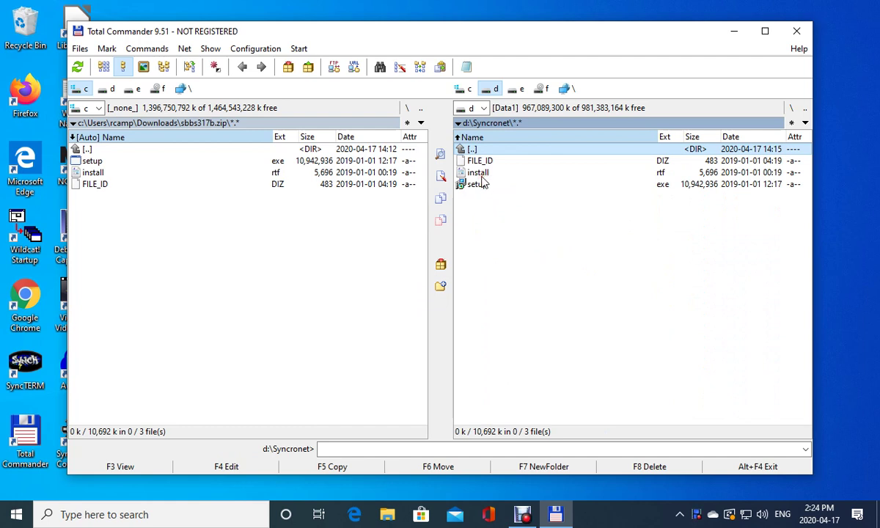
double_click(475, 185)
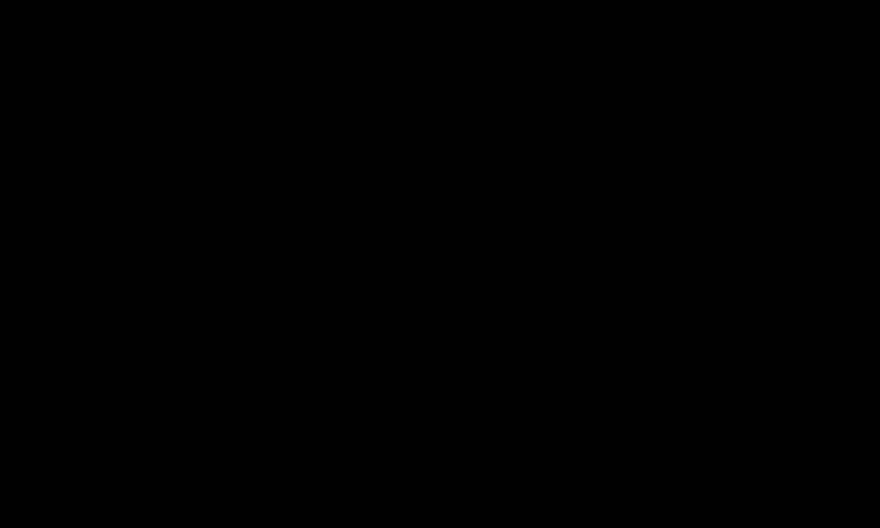
click(359, 369)
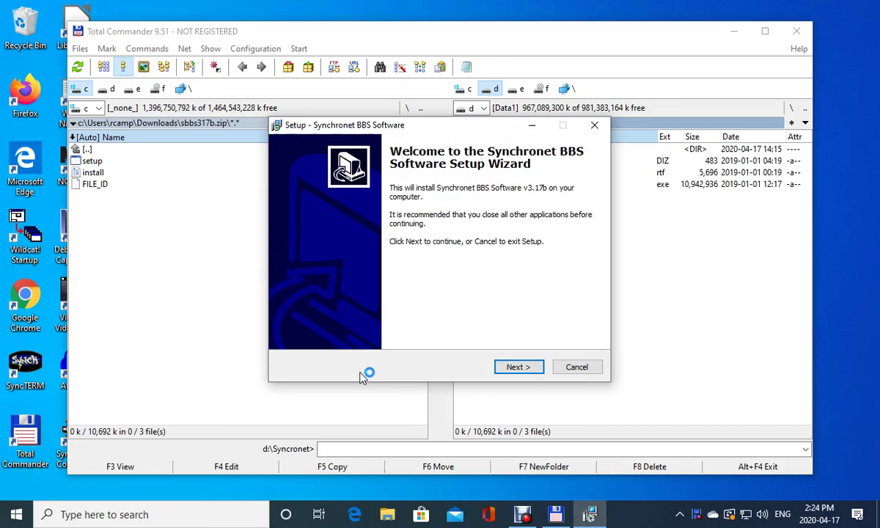
Install Synchronet into C:\sbbs with the default tasks and launch it when finished.
click(525, 368)
click(517, 368)
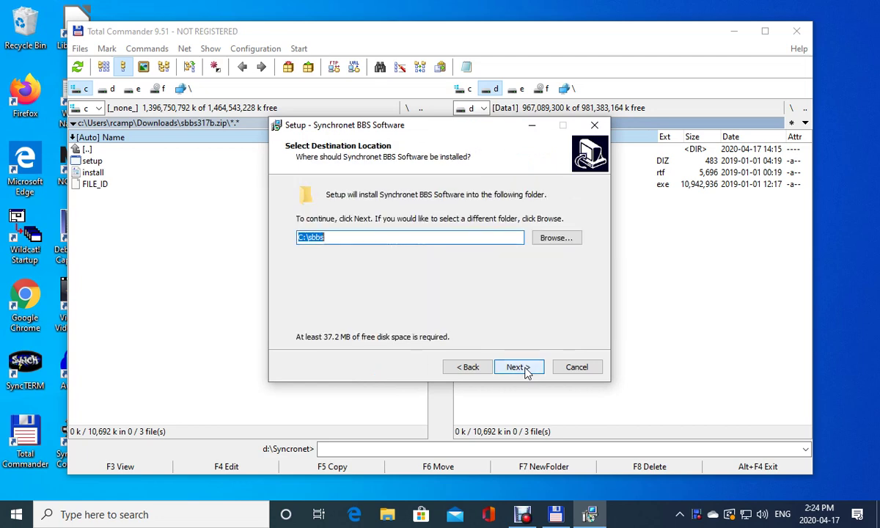
click(525, 373)
click(525, 373)
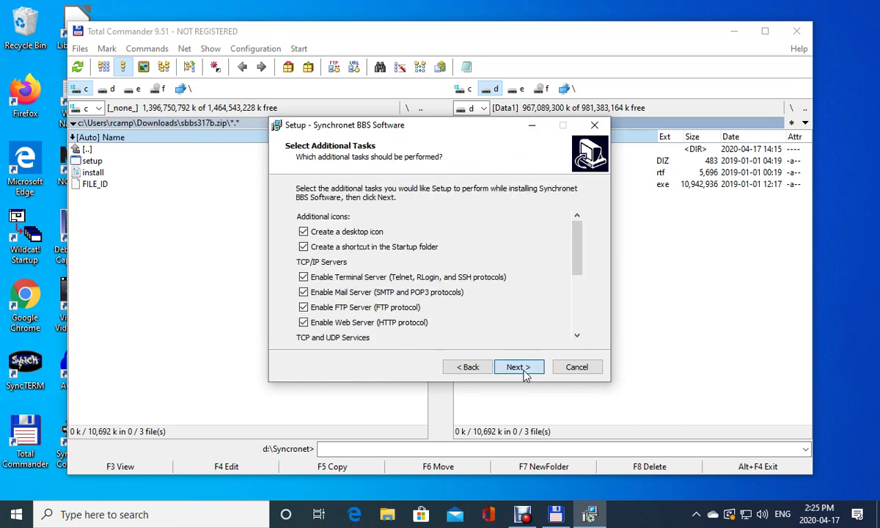
click(490, 372)
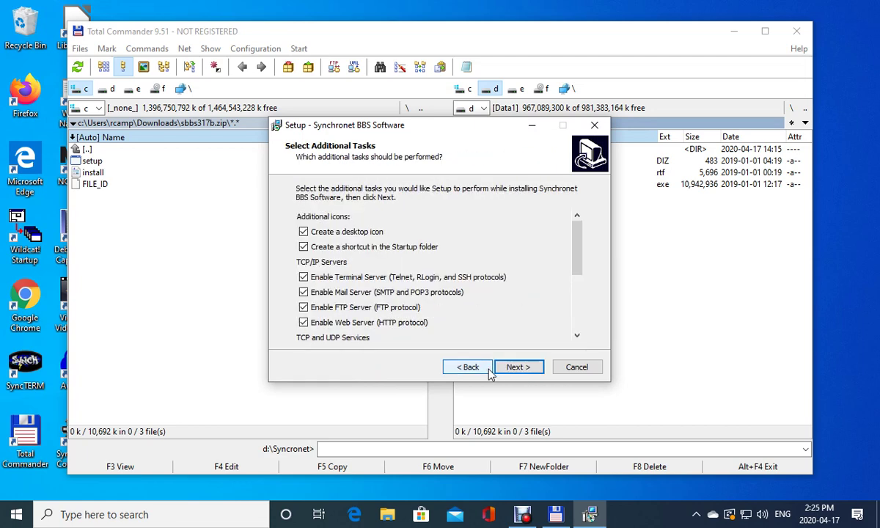
scroll(410, 301, down, 4)
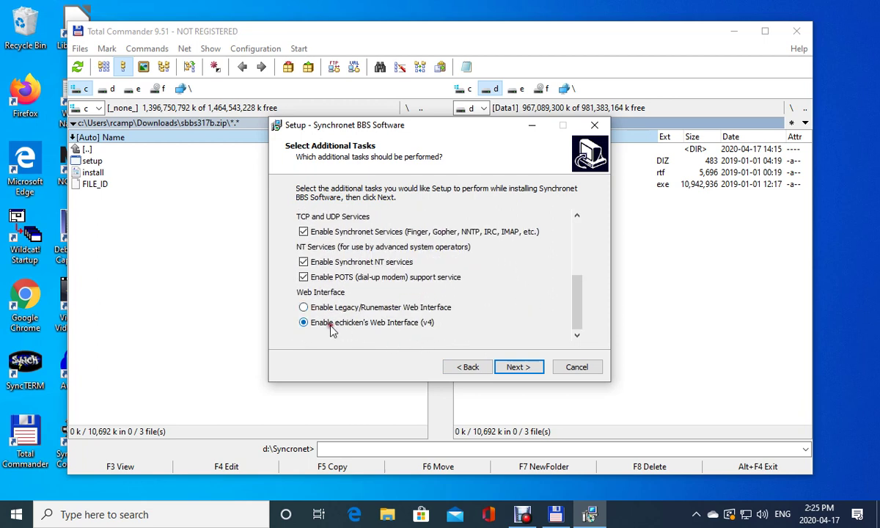
click(518, 368)
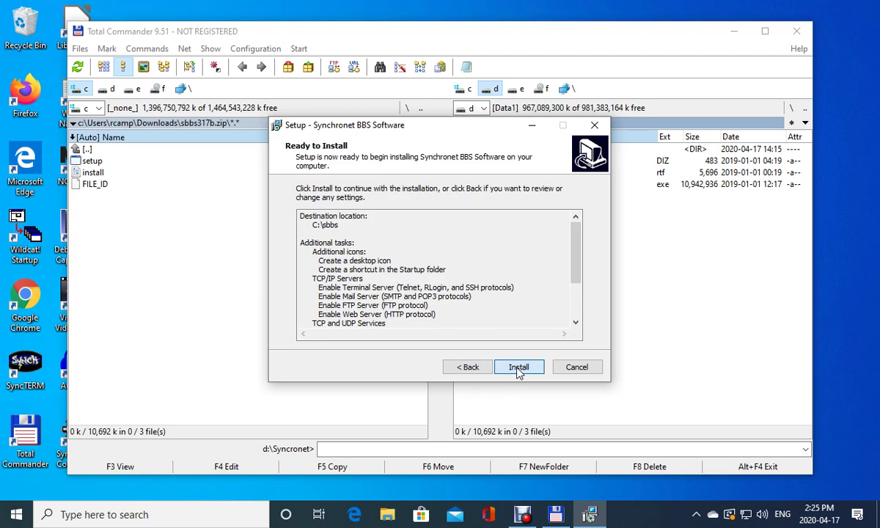
click(517, 368)
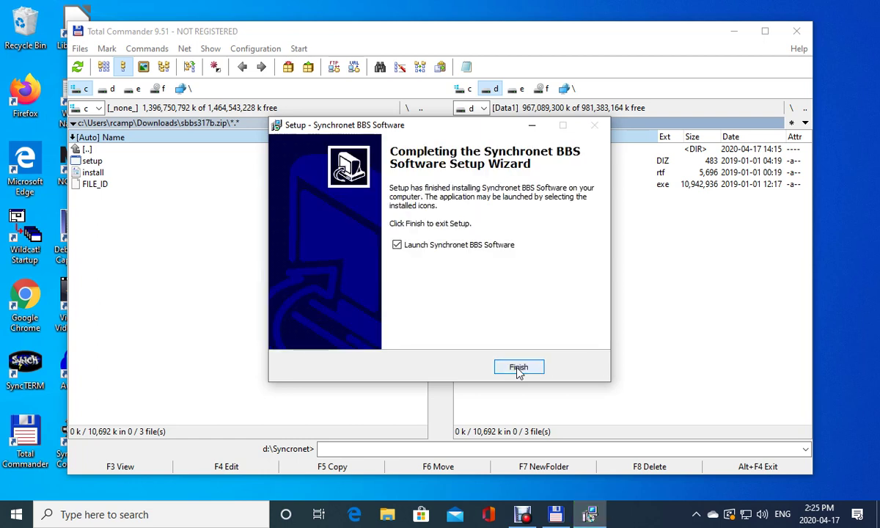
click(518, 367)
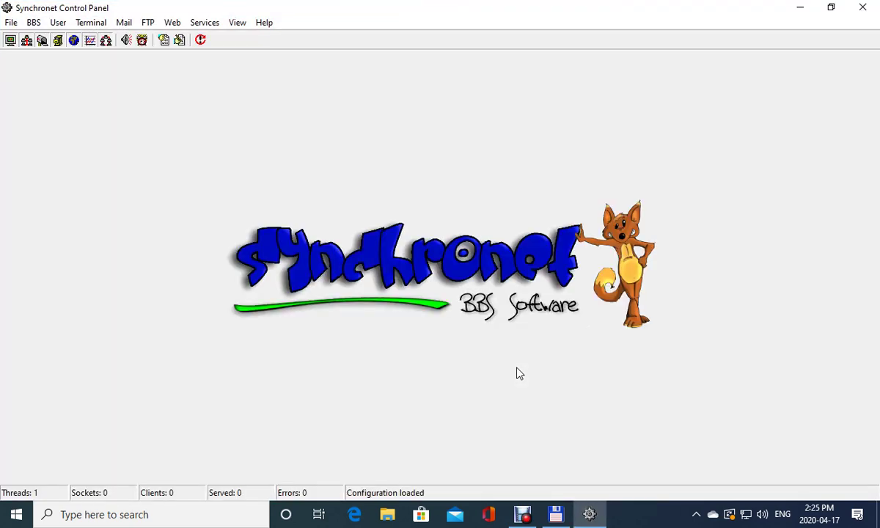
Start the BBS Configuration Wizard and move on to the Identification page.
click(11, 23)
mouse_move(34, 23)
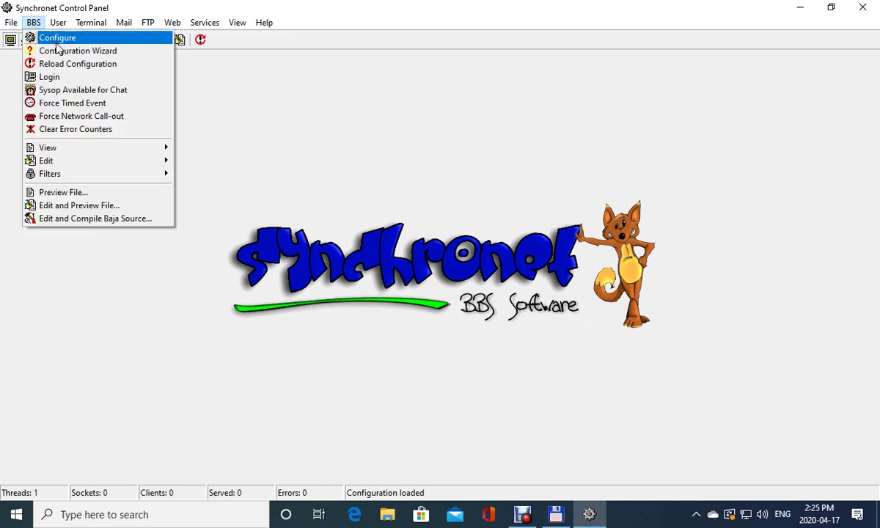
click(56, 52)
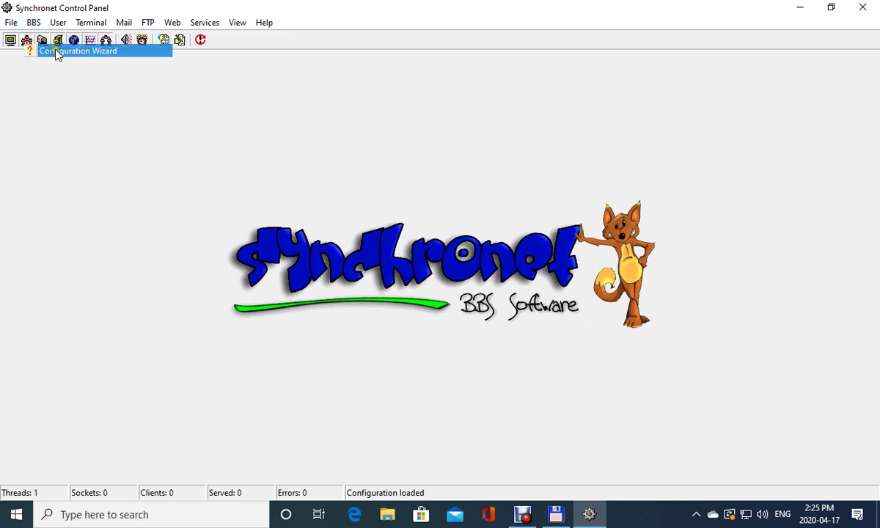
click(528, 359)
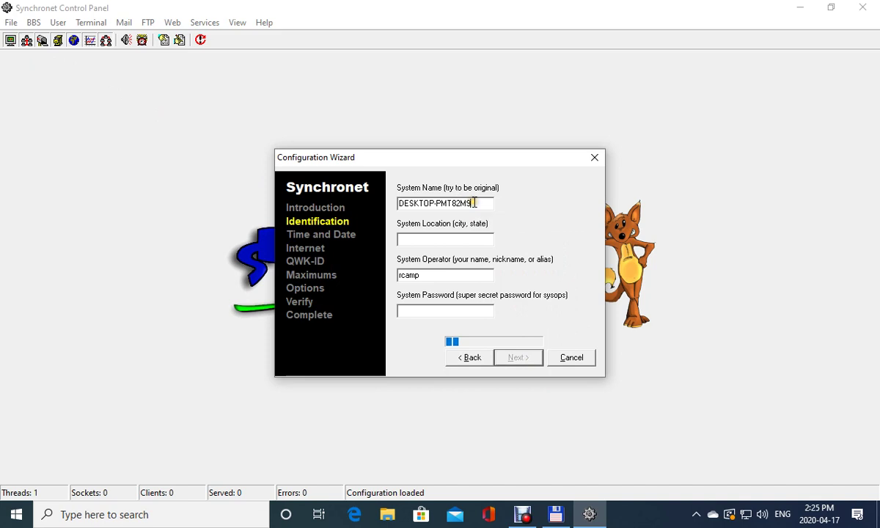
Name the system 'The Fisherman's BBS' and set its location to Kitchener, Ontario.
key(BackSpace)
key(BackSpace)
key(BackSpace)
key(BackSpace)
key(BackSpace)
key(BackSpace)
key(BackSpace)
key(BackSpace)
key(BackSpace)
key(BackSpace)
key(BackSpace)
key(BackSpace)
key(BackSpace)
key(BackSpace)
key(BackSpace)
text(The Fisherm)
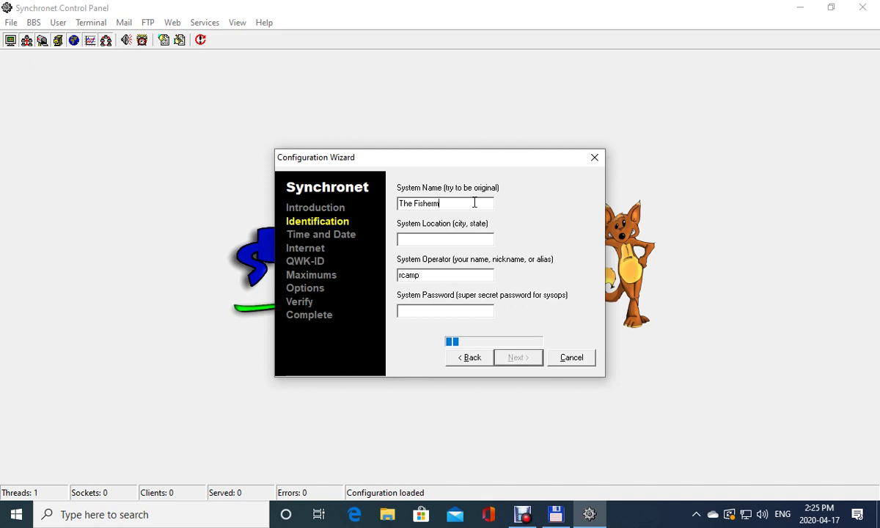
text(an's BBS)
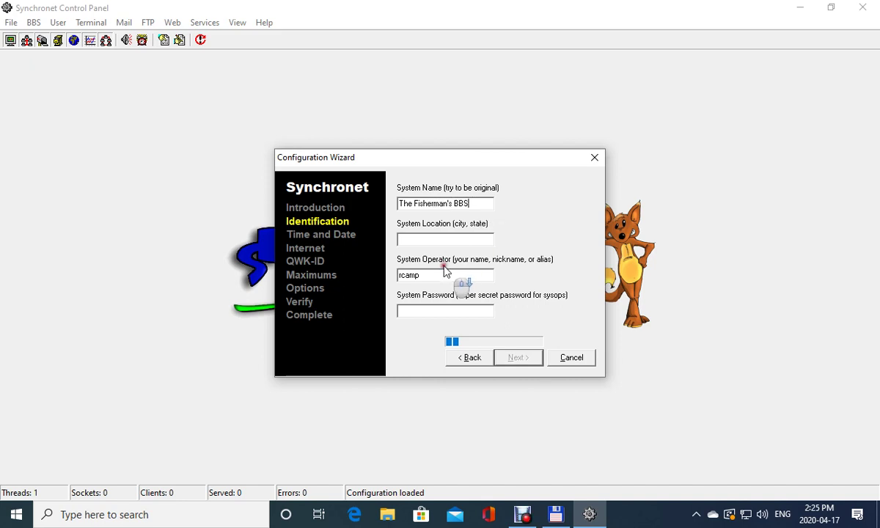
click(434, 234)
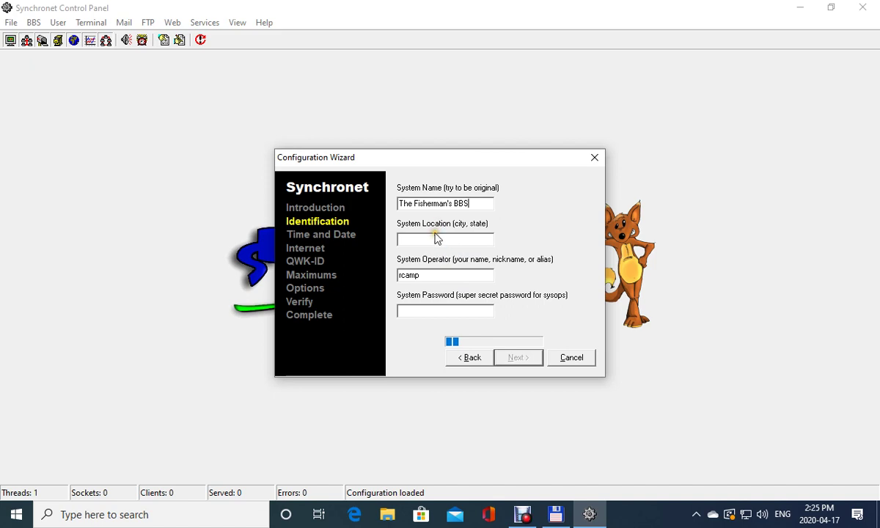
text(Kitchener,)
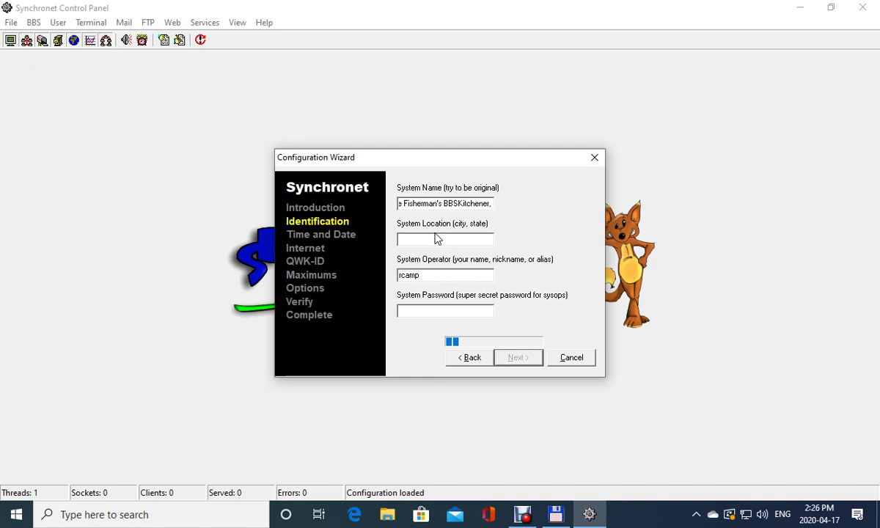
text( ONtario)
click(376, 265)
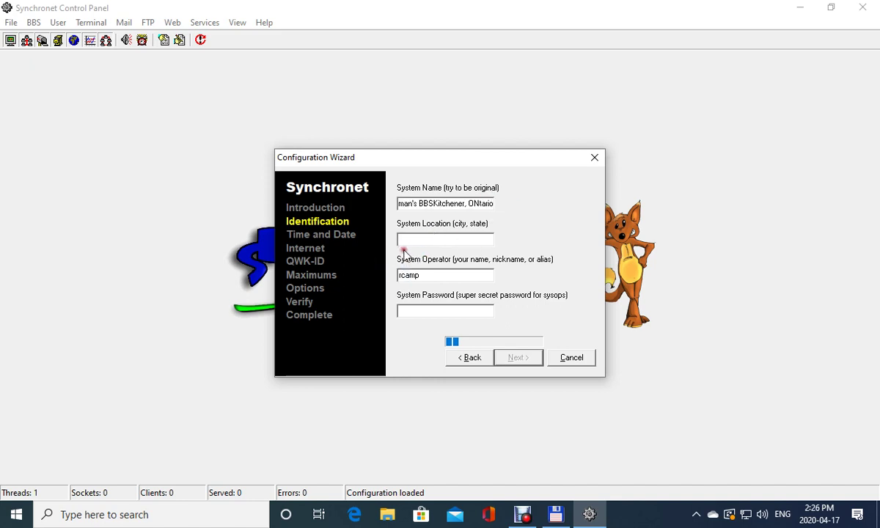
key(BackSpace)
key(BackSpace)
key(BackSpace)
key(BackSpace)
key(BackSpace)
key(BackSpace)
key(BackSpace)
key(BackSpace)
key(BackSpace)
key(BackSpace)
key(BackSpace)
key(BackSpace)
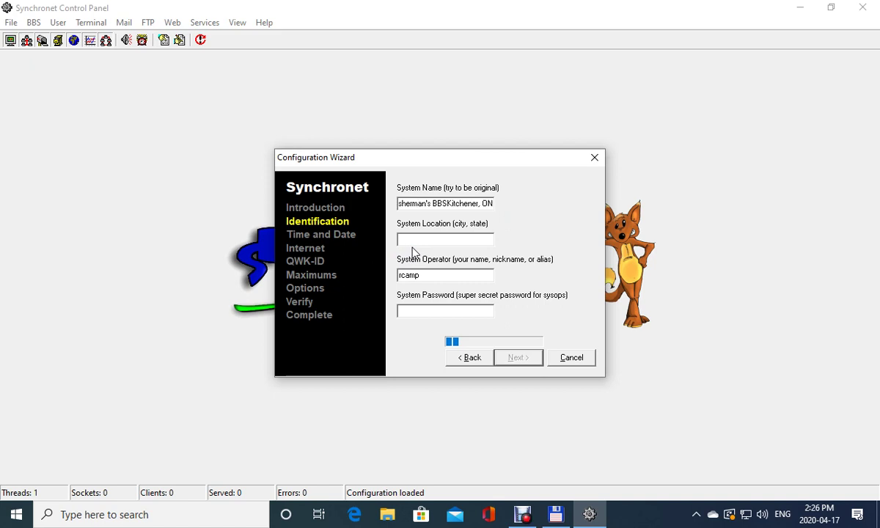
key(BackSpace)
key(BackSpace)
key(BackSpace)
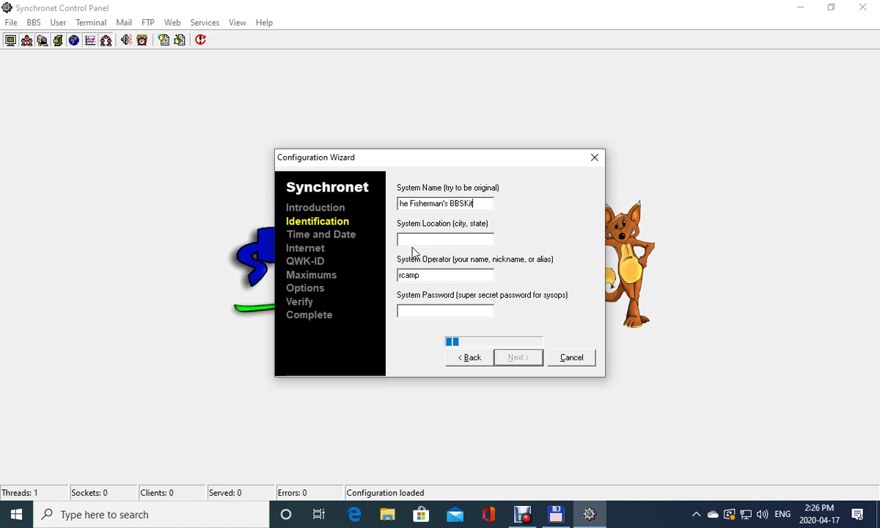
key(BackSpace)
key(Home)
click(414, 240)
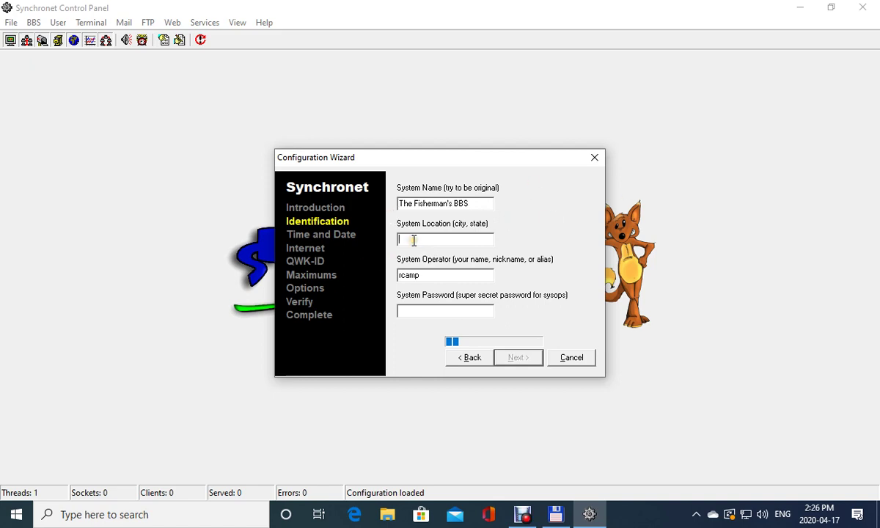
text(Kitchener, Ontar)
Set the sysop alias to 'The Fisherman', enter a system password, and continue.
key(BackSpace)
key(BackSpace)
key(BackSpace)
key(BackSpace)
text(T)
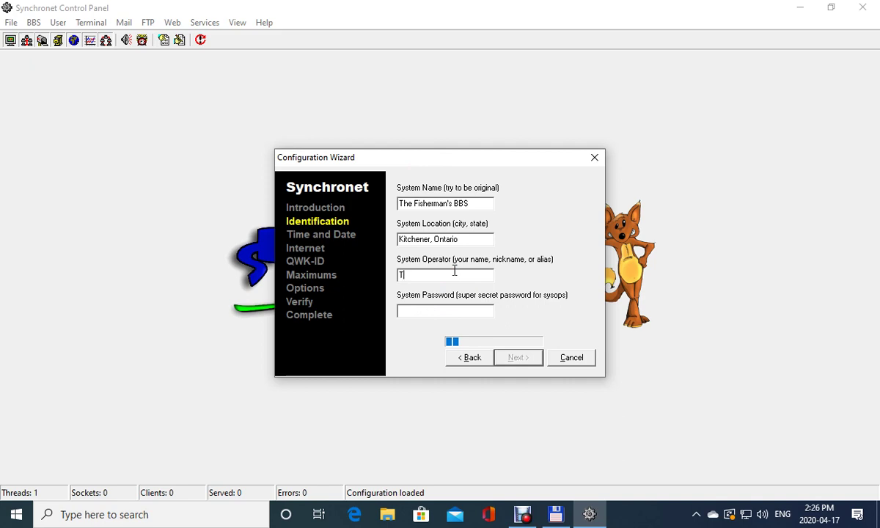
text(he Fisherman)
click(446, 312)
text(*********)
click(525, 358)
Keep the time and date settings and set the internet address to thefishermansbbs.ddns.net.
click(525, 358)
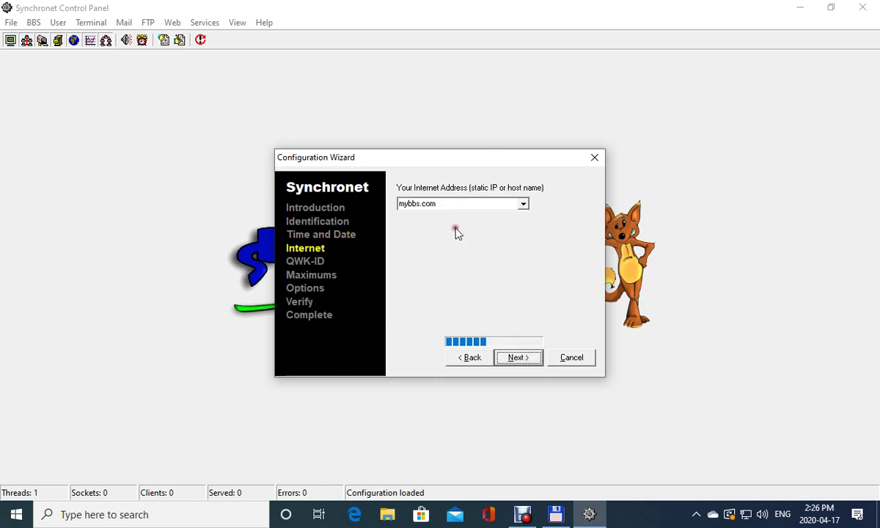
click(444, 205)
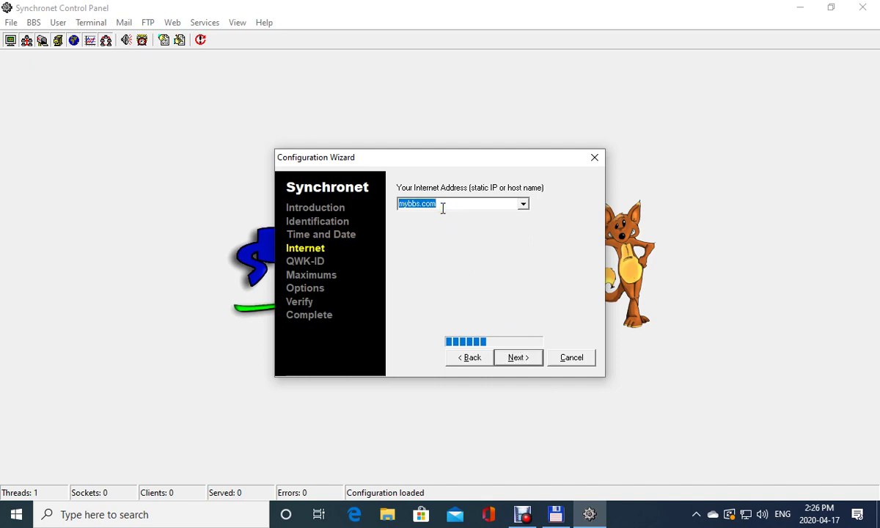
text(thefishermansbbs.ddns.net)
click(529, 364)
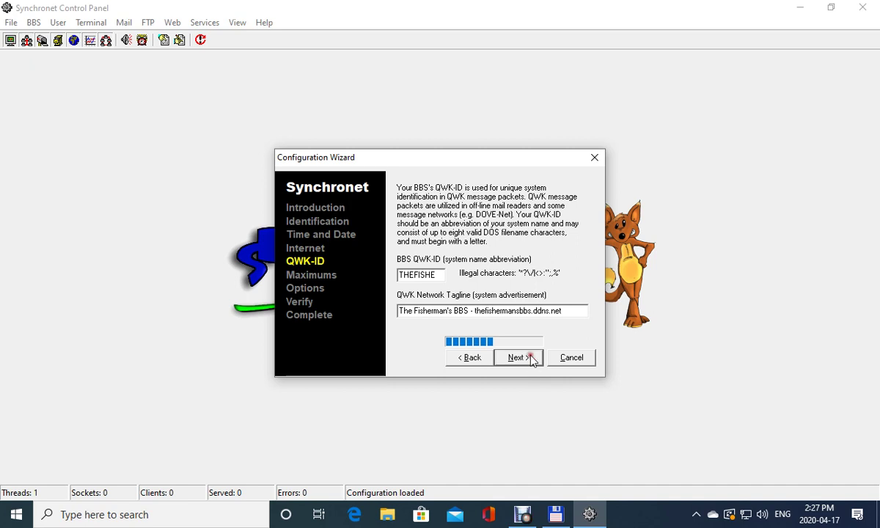
Keep the QWK-ID, allow 250 simultaneous BBS users, and continue to Options.
click(528, 362)
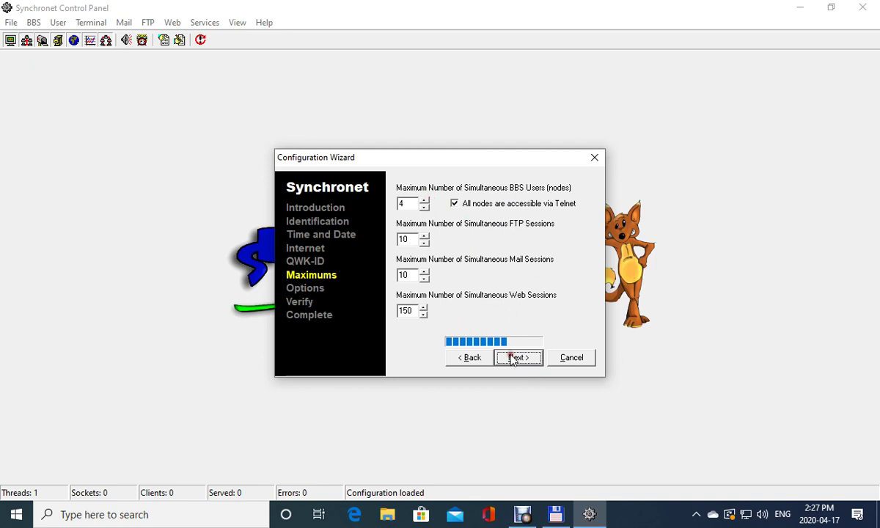
click(424, 200)
drag(423, 200, 424, 206)
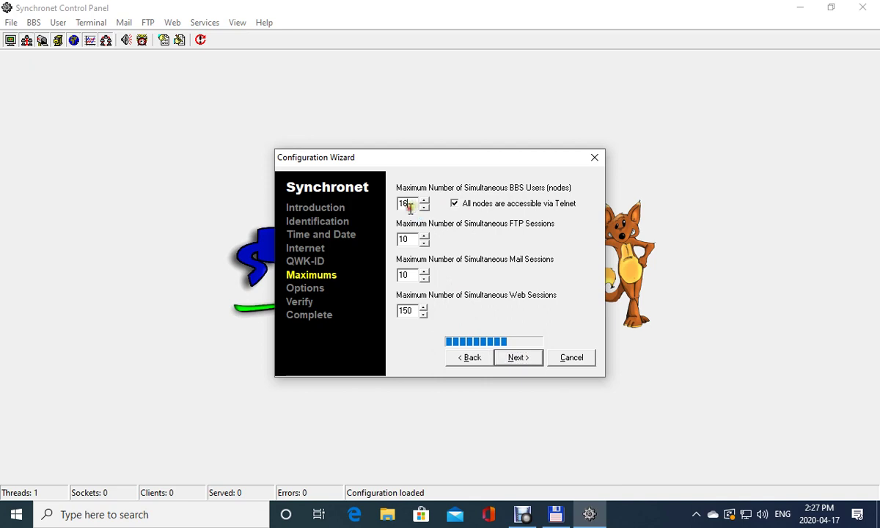
text(5)
key(BackSpace)
key(BackSpace)
text(256)
click(455, 204)
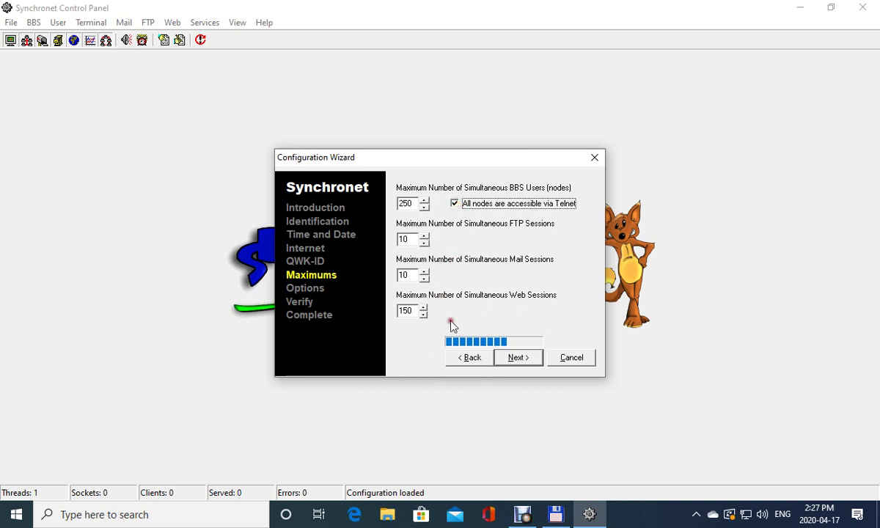
click(520, 361)
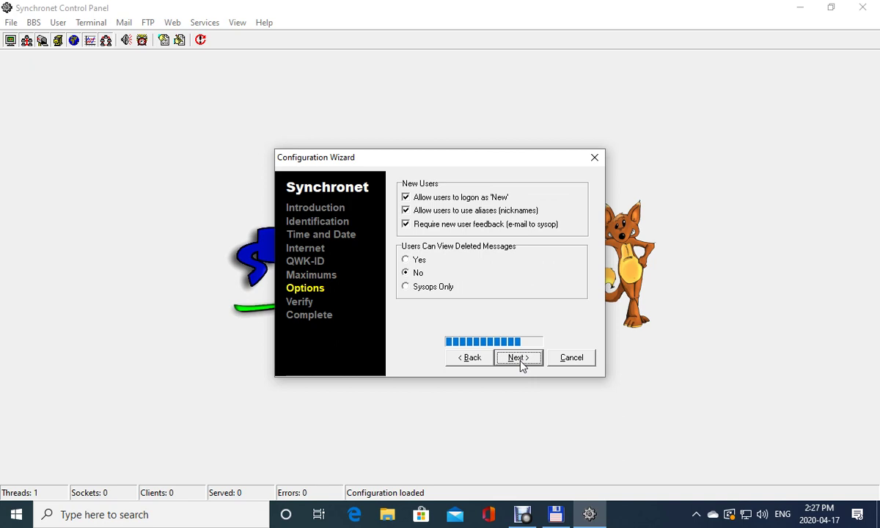
Move from the Options page to the System Password Verification page.
click(520, 360)
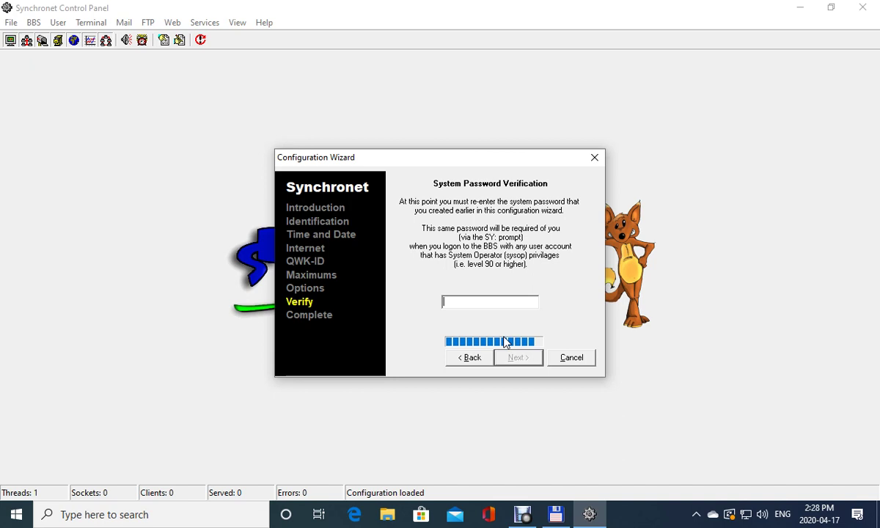
Step back to the wizard's first page, then forward to the Identification page's password field.
click(484, 305)
click(474, 362)
click(474, 362)
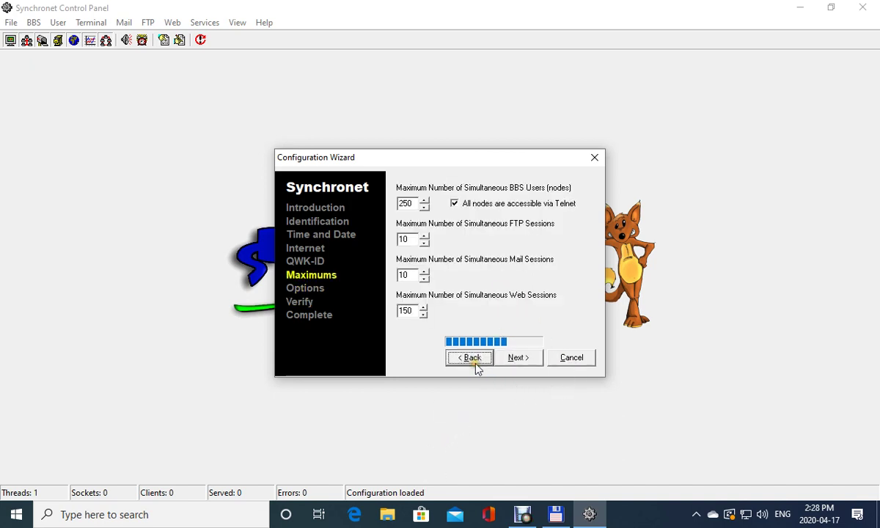
click(474, 362)
click(474, 362)
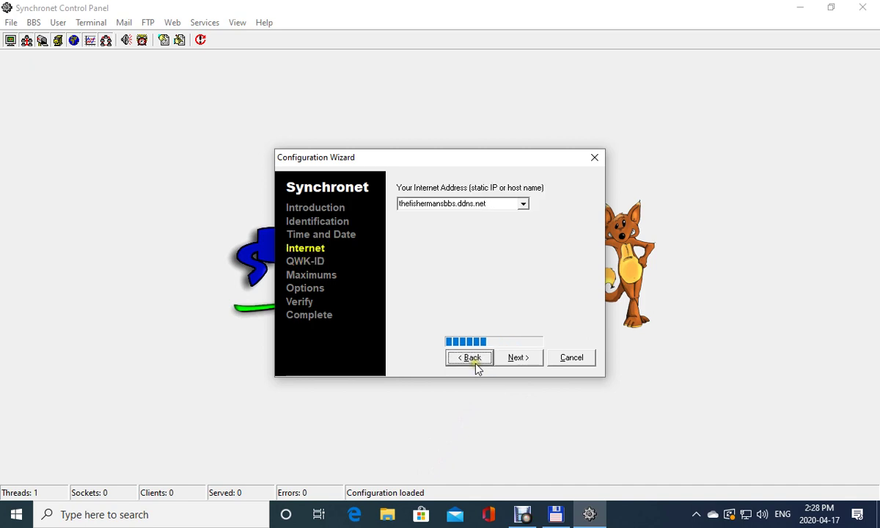
click(474, 362)
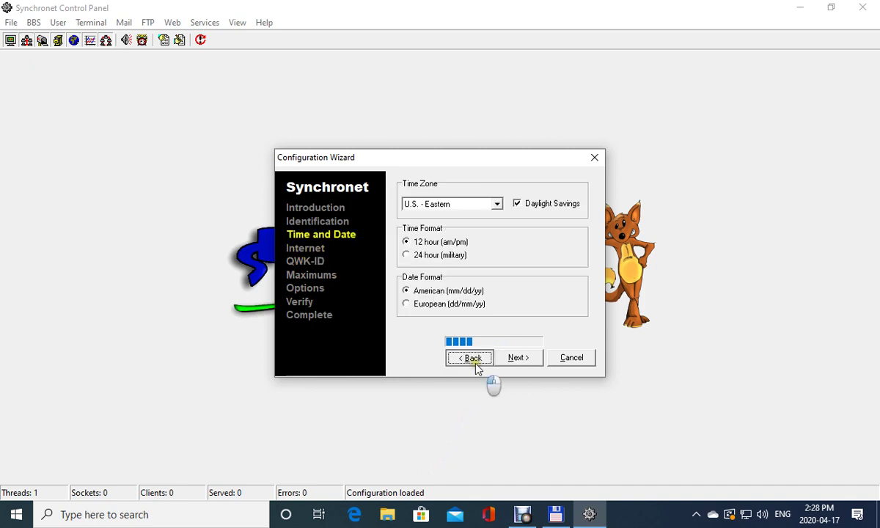
click(474, 362)
click(474, 362)
click(523, 358)
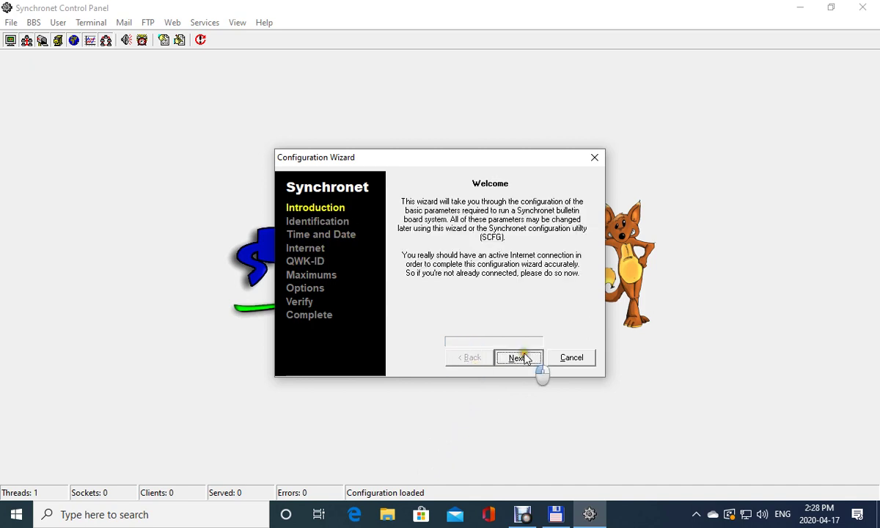
click(446, 308)
Replace the system password with a new one and advance to the verification page.
key(BackSpace)
key(BackSpace)
key(BackSpace)
key(BackSpace)
key(BackSpace)
key(BackSpace)
key(BackSpace)
key(BackSpace)
key(BackSpace)
key(BackSpace)
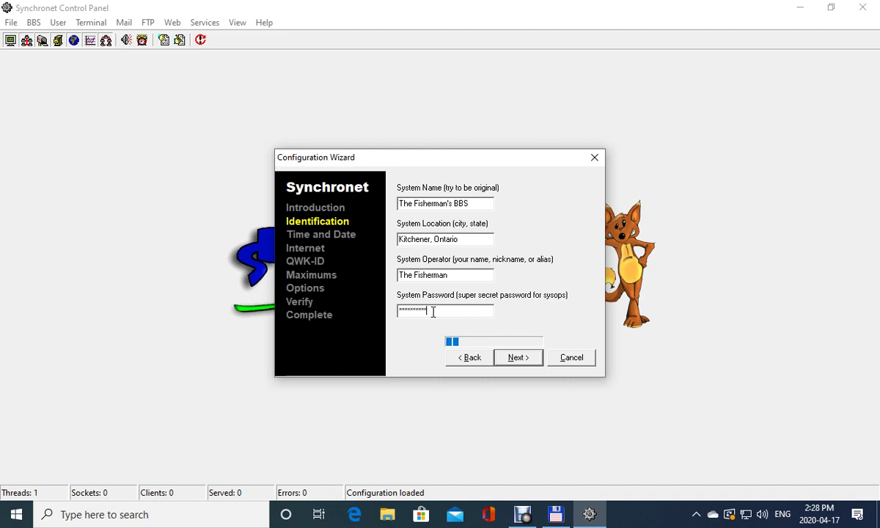
click(511, 362)
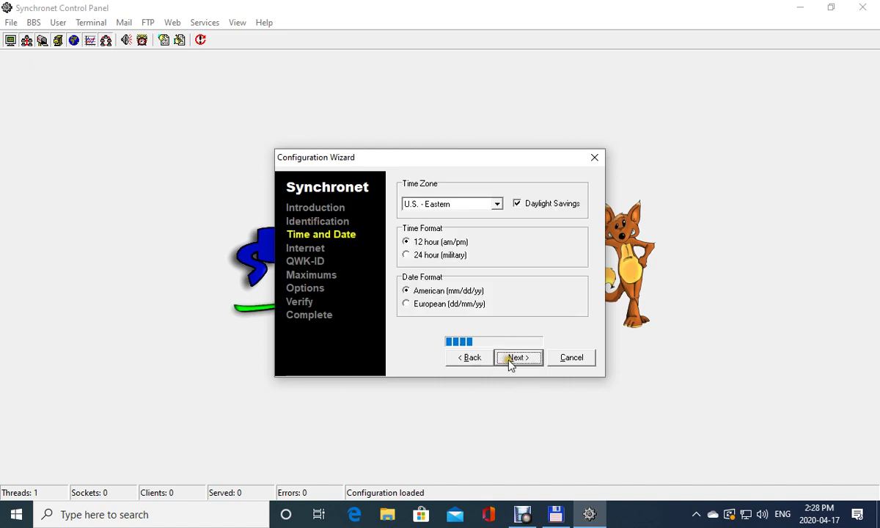
click(511, 358)
click(511, 358)
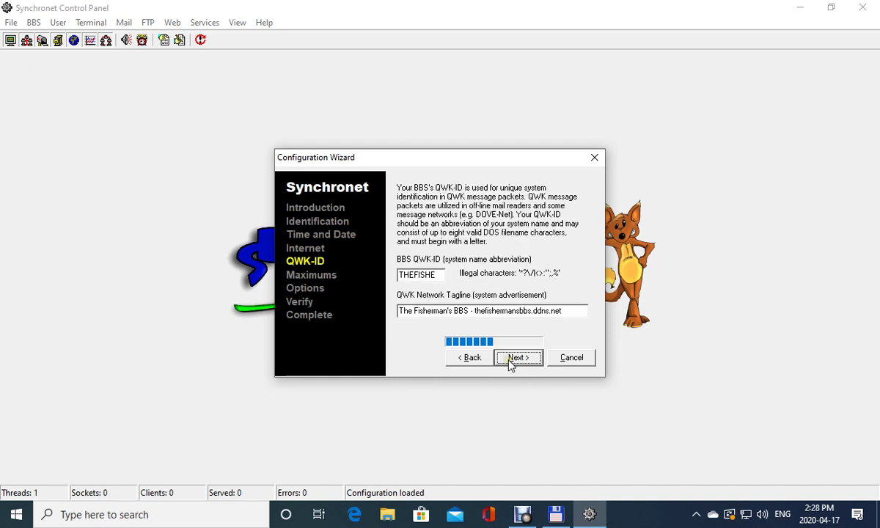
click(511, 357)
click(510, 358)
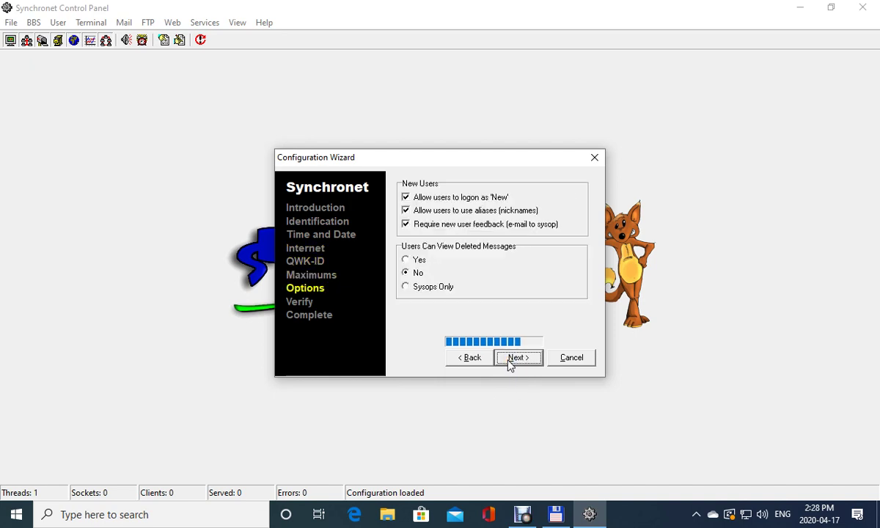
click(510, 359)
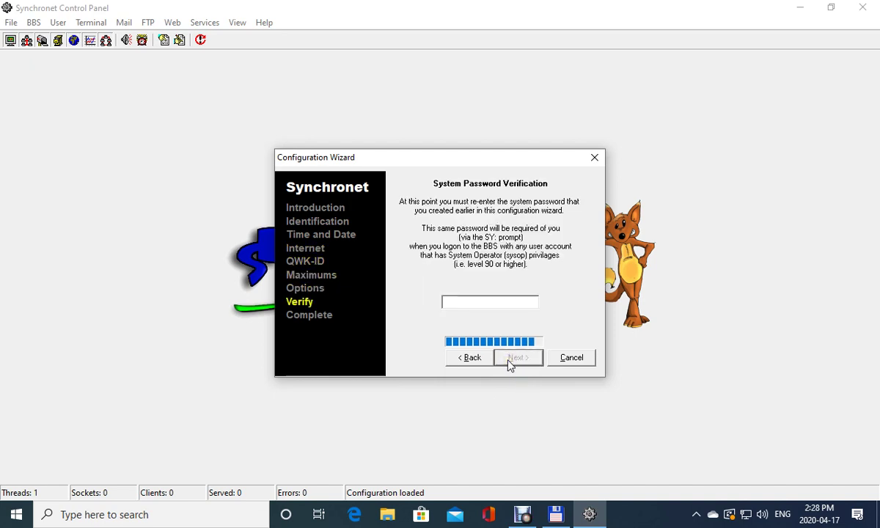
Re-enter the password for verification and finish the configuration wizard.
text(**********)
click(521, 359)
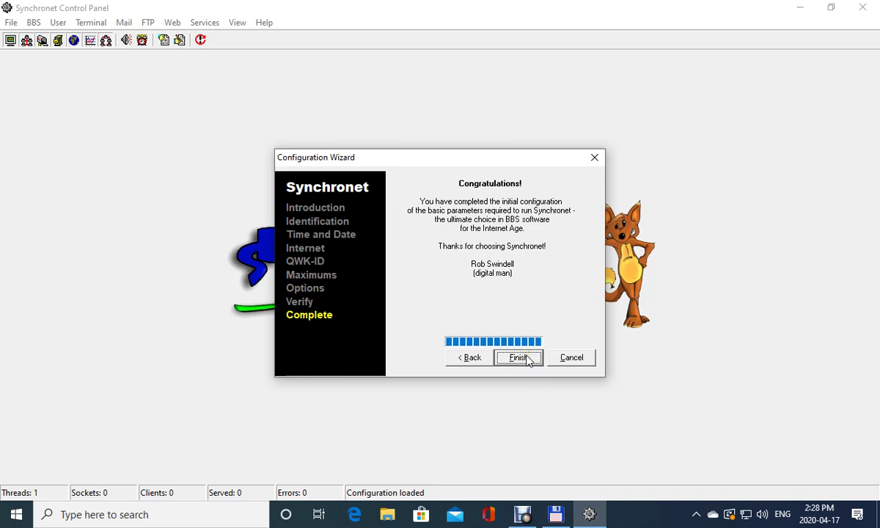
click(528, 358)
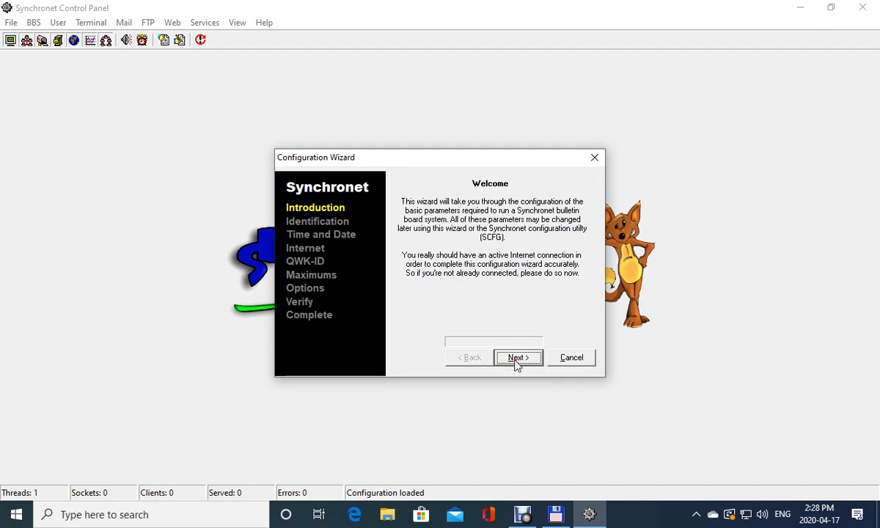
Run through the wizard pages again, re-enter the password on Verify, and finish, starting the servers.
click(517, 361)
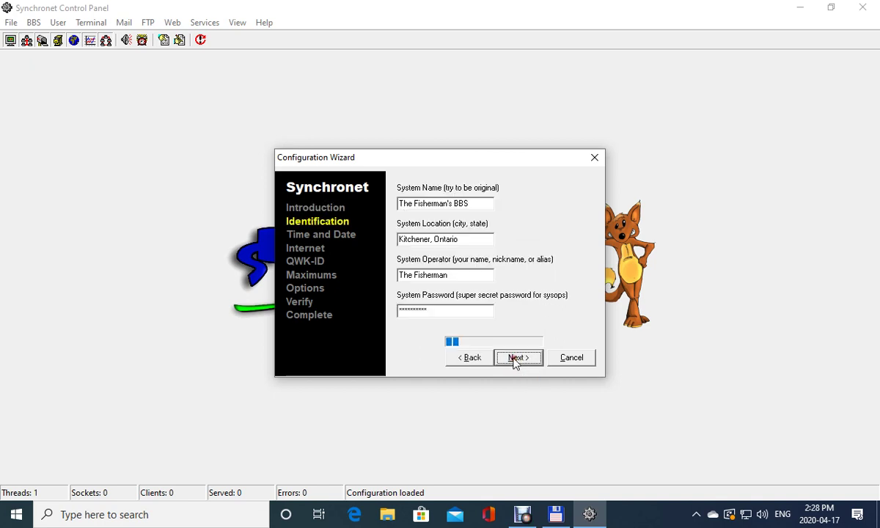
click(515, 361)
click(515, 359)
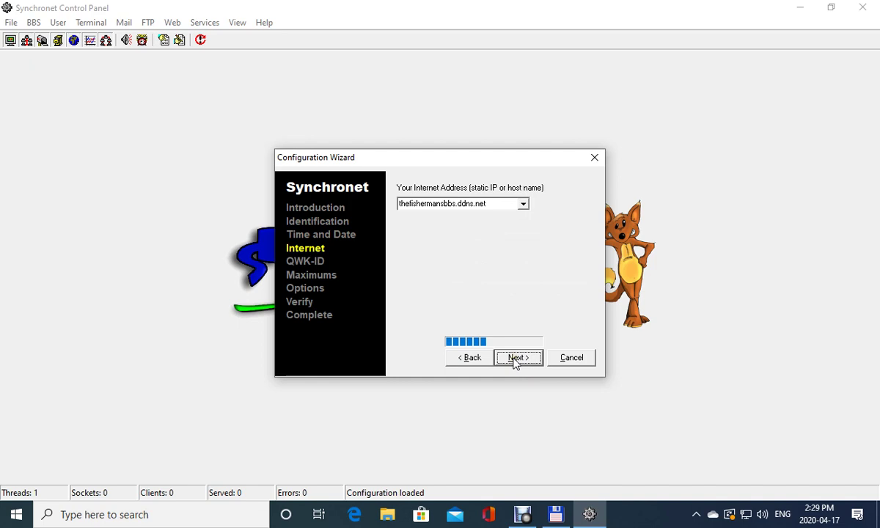
click(516, 359)
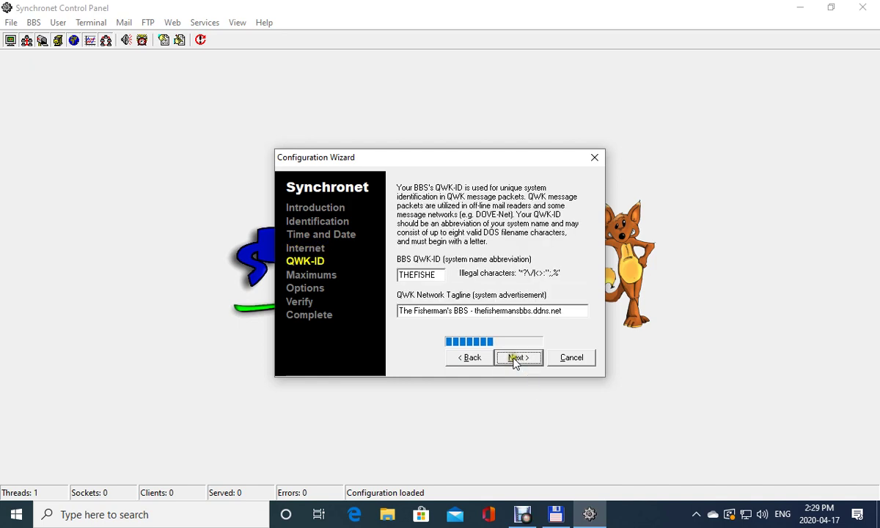
click(515, 359)
click(515, 359)
click(516, 359)
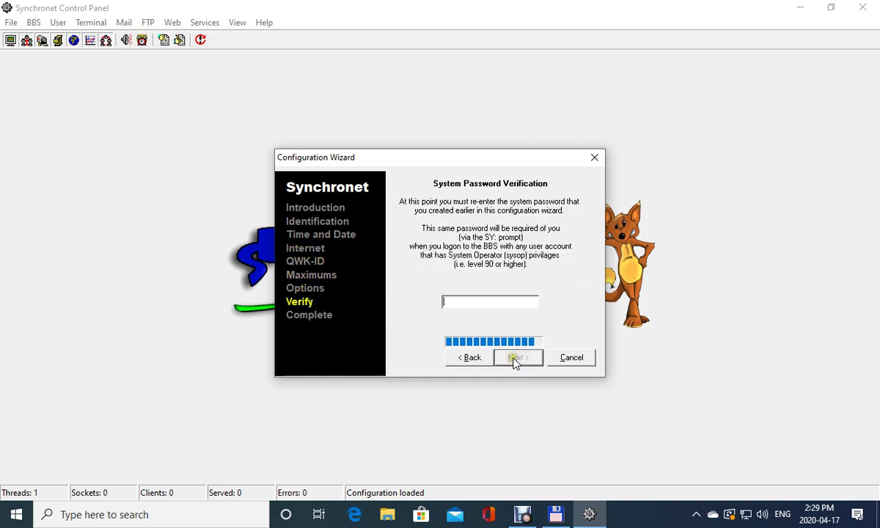
text(***********)
click(515, 359)
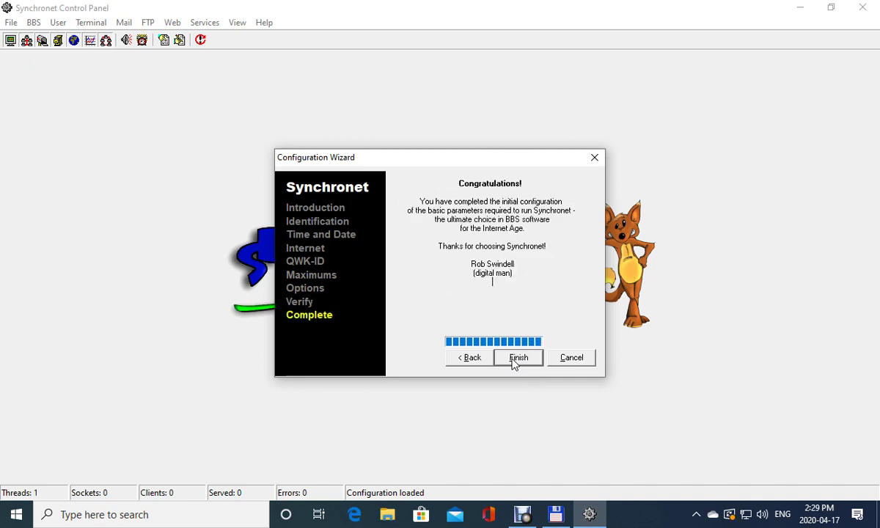
click(516, 359)
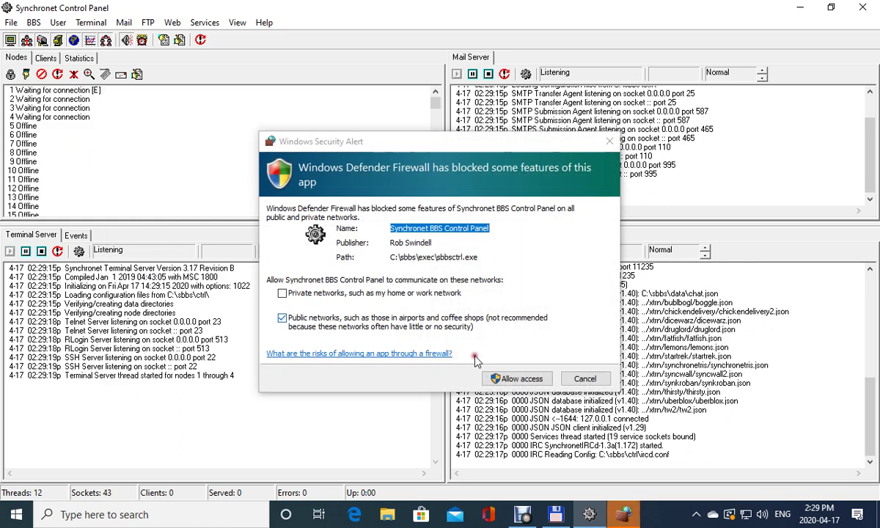
Allow Synchronet Control Panel through Windows Firewall so nodes 1–4 keep listening.
click(516, 377)
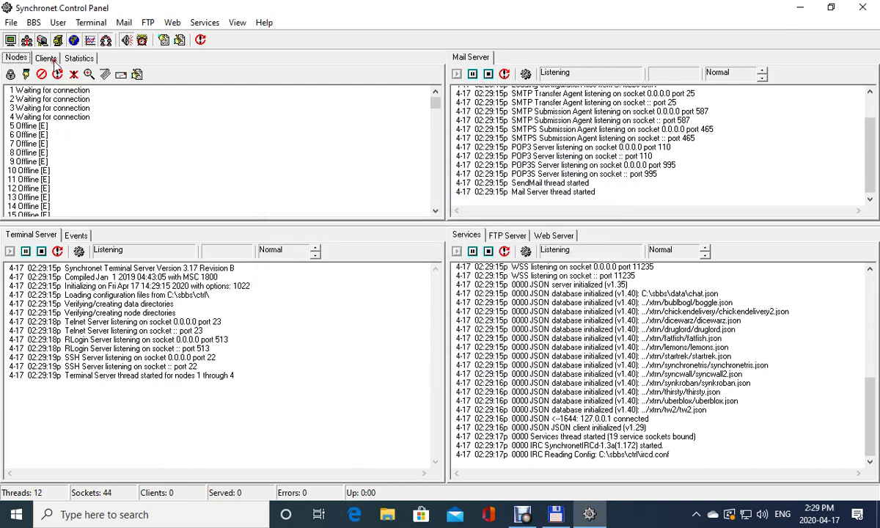
click(33, 22)
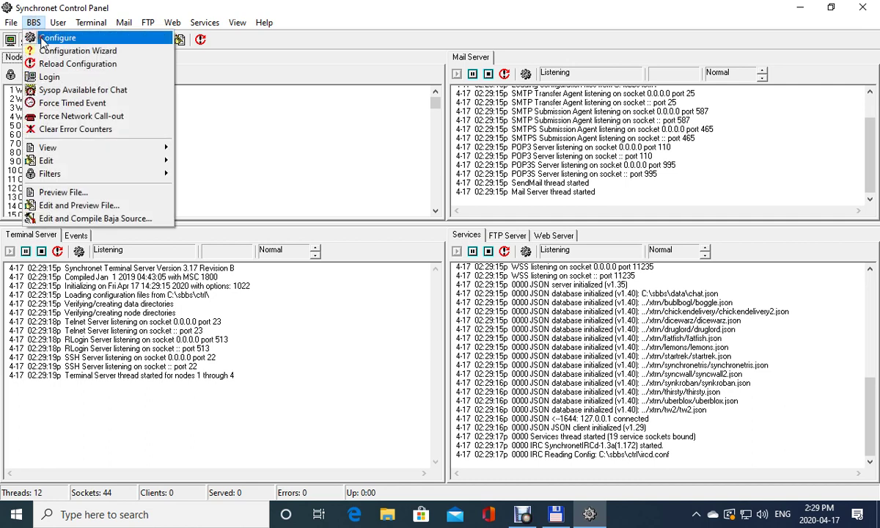
In BBS Configure, view Node 1's settings and Logon Requirements, then return to the main menu.
click(128, 67)
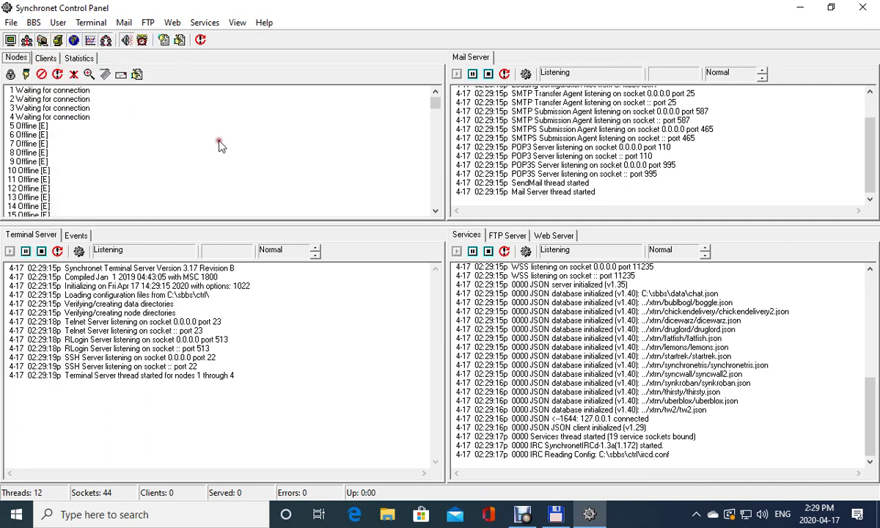
click(185, 114)
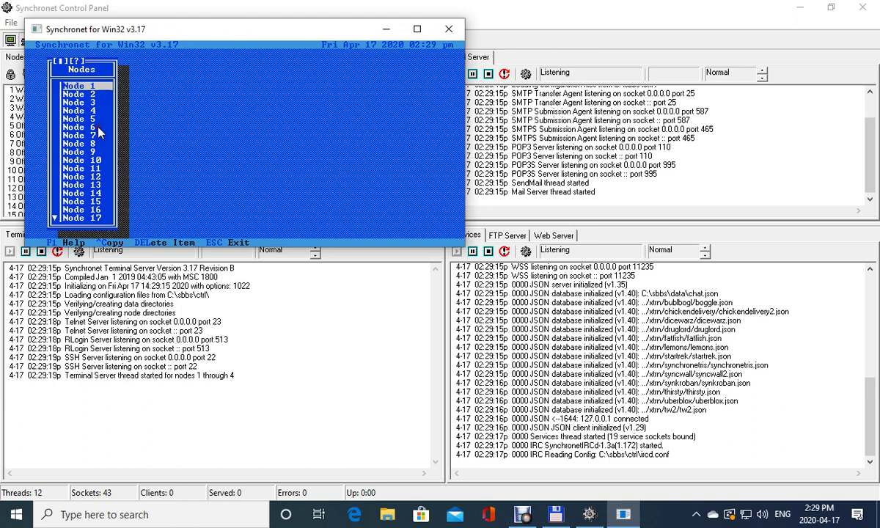
click(89, 88)
key(Escape)
click(85, 87)
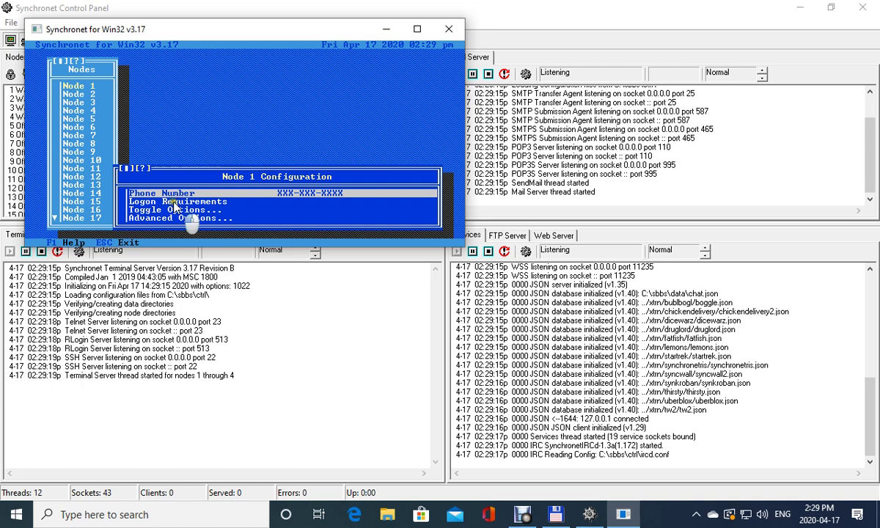
click(174, 202)
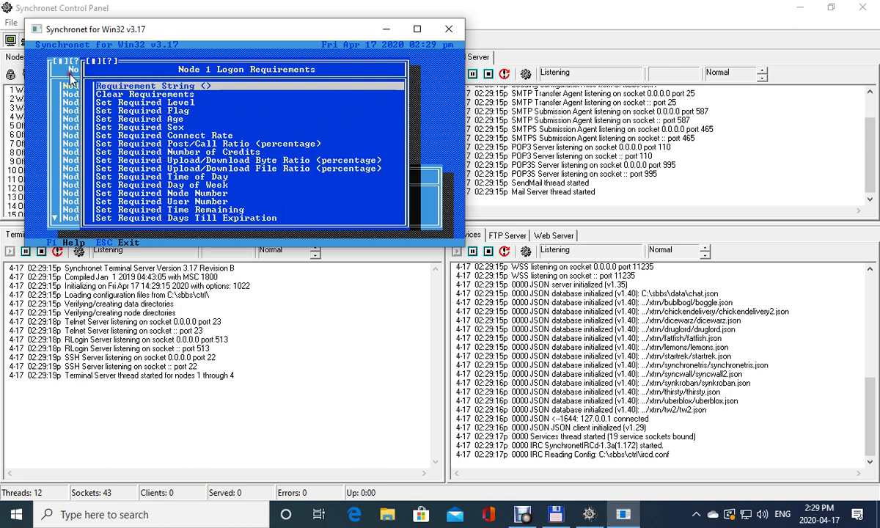
click(56, 64)
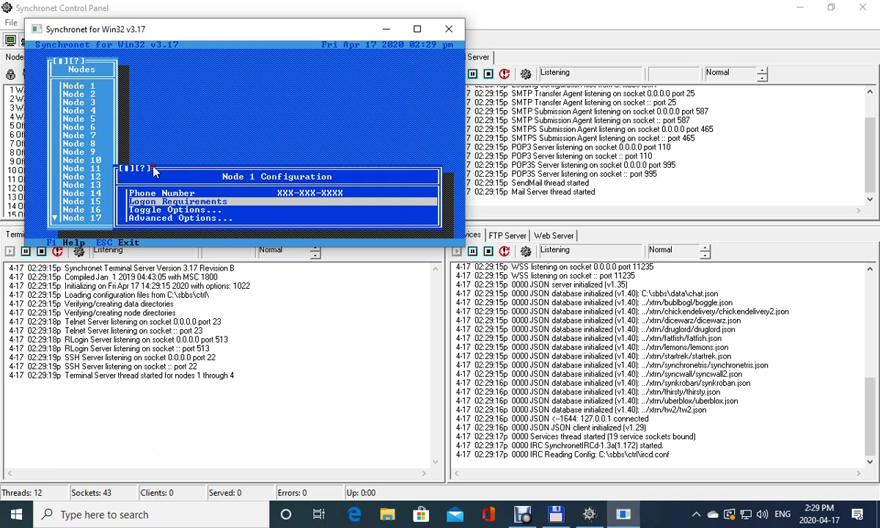
click(180, 124)
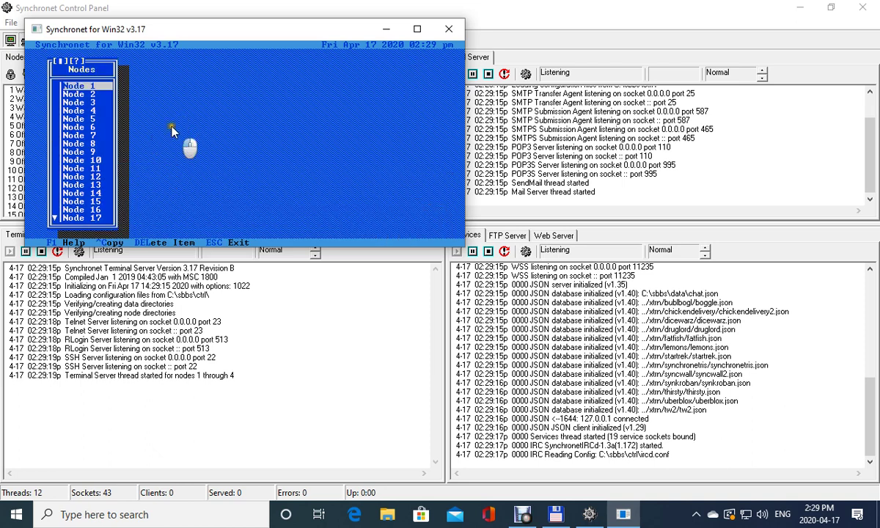
click(160, 118)
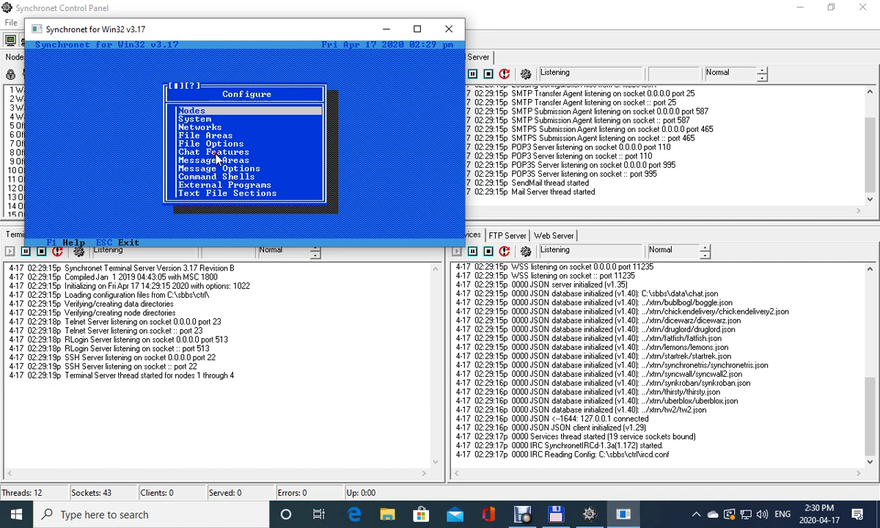
View the system password under System in SCFG, then return to the Control Panel.
click(193, 119)
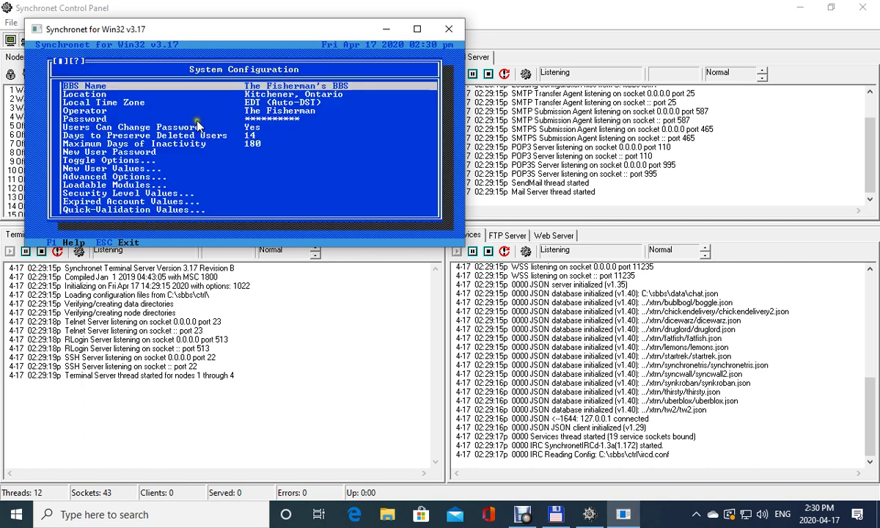
click(196, 120)
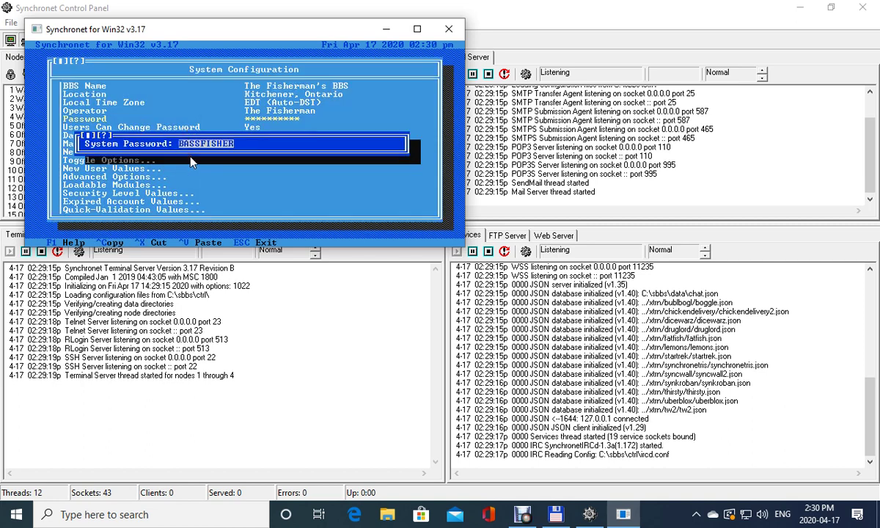
click(260, 244)
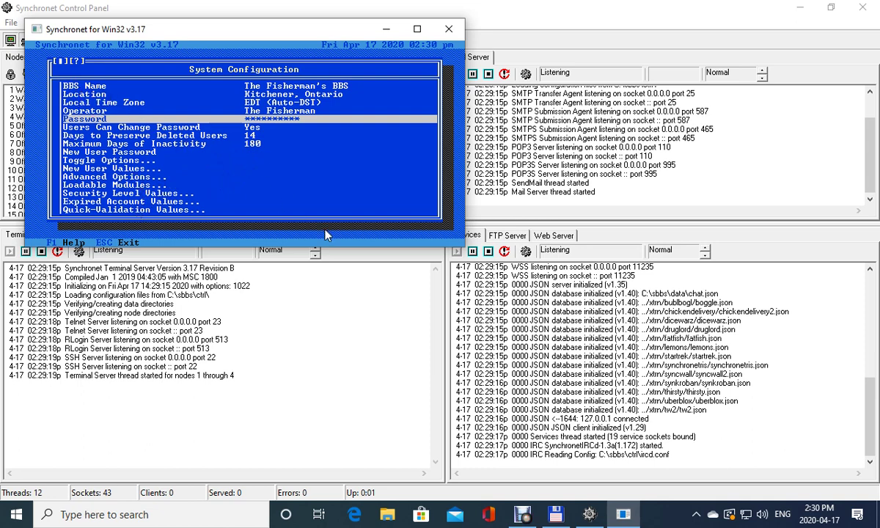
click(249, 248)
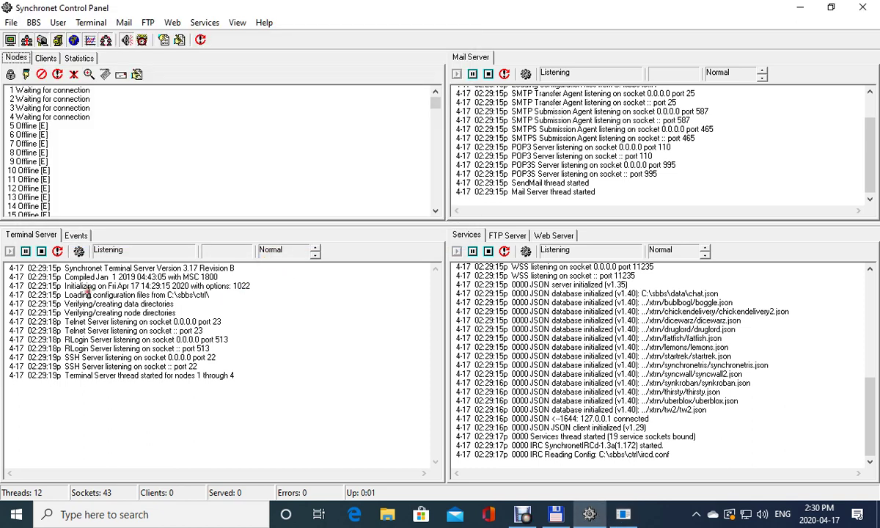
Reopen BBS Configure, exit SCFG after declining once, and minimize the Control Panel.
click(34, 22)
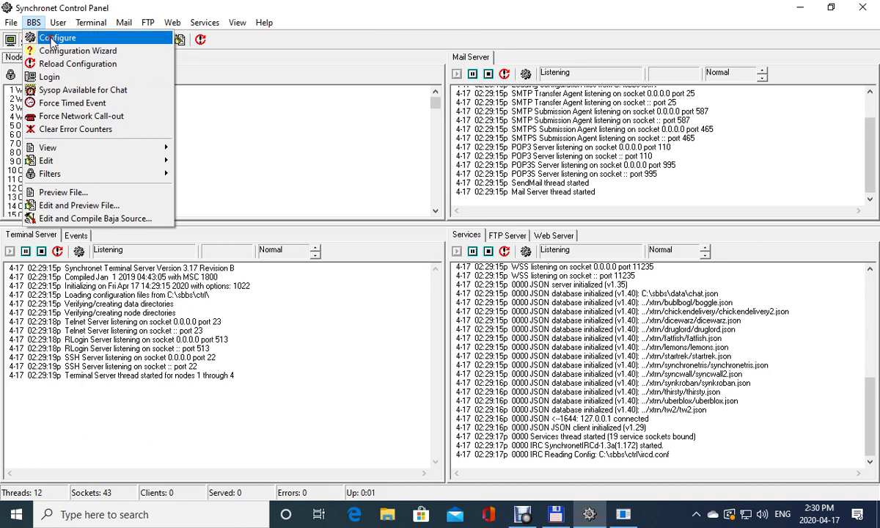
click(51, 39)
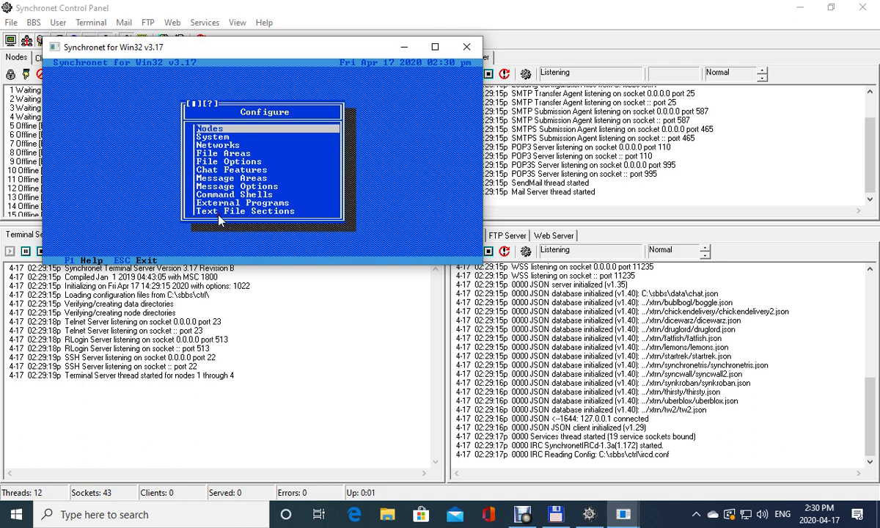
key(Escape)
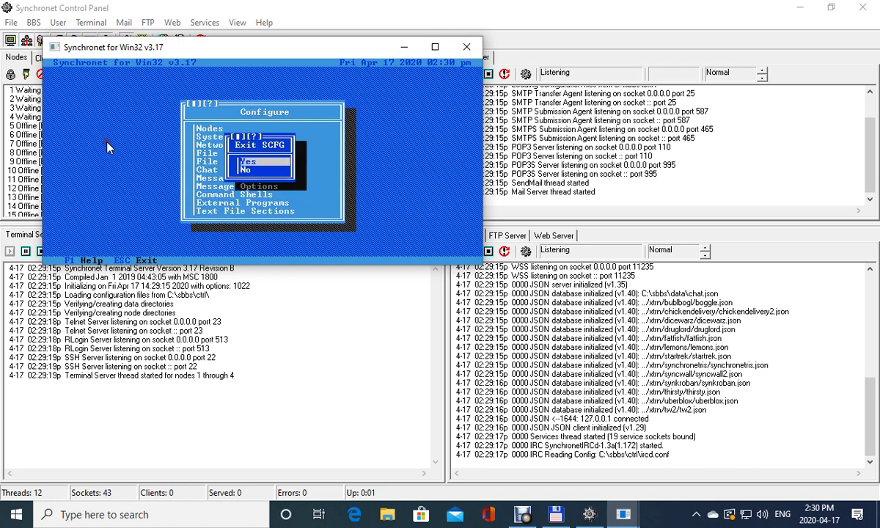
click(247, 169)
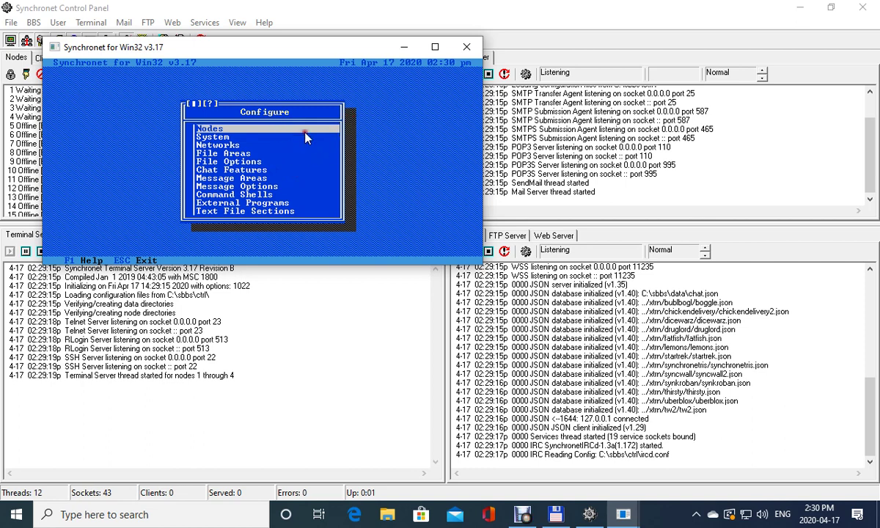
key(Escape)
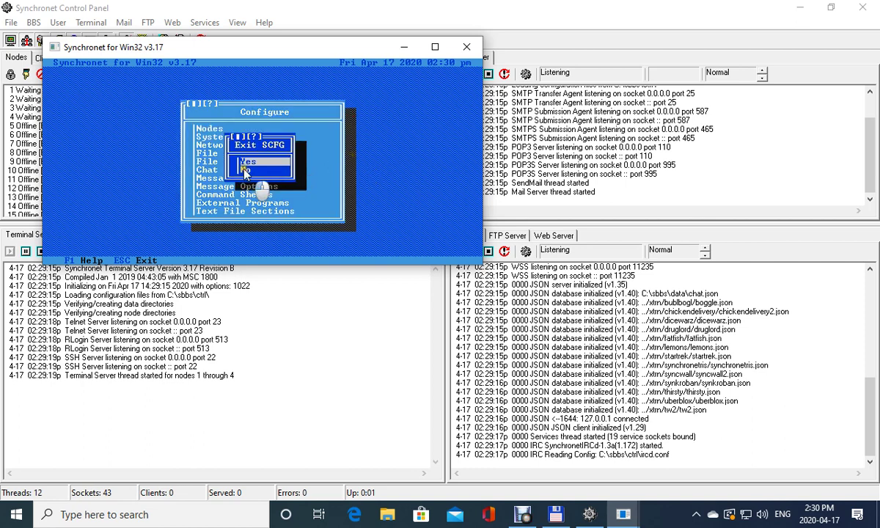
click(249, 162)
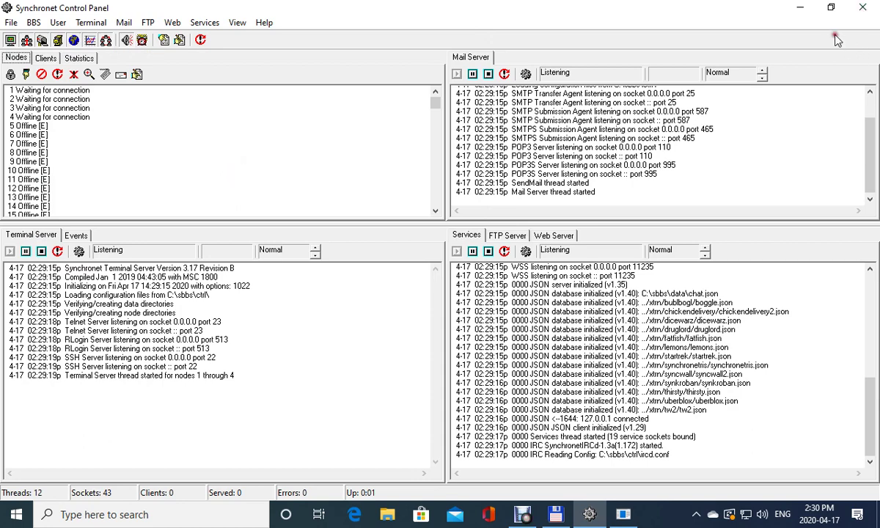
click(799, 7)
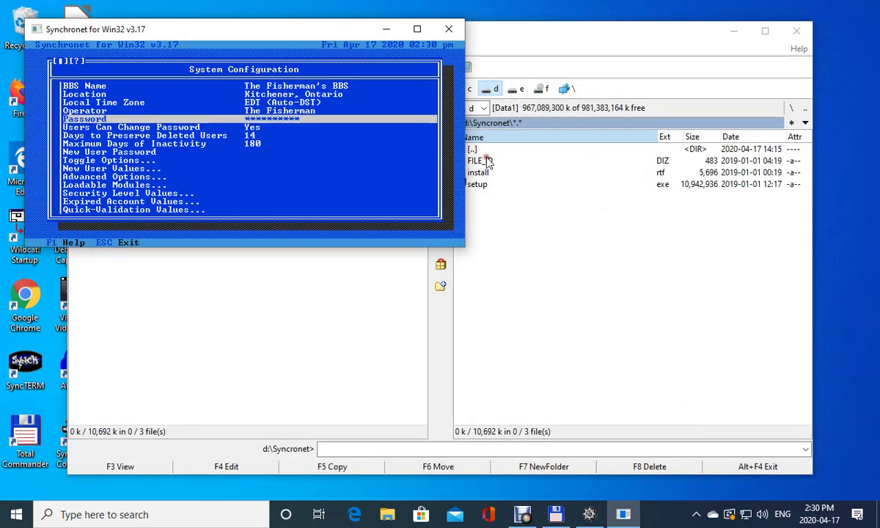
Close the System Configuration and Total Commander windows, leaving only the desktop.
click(449, 30)
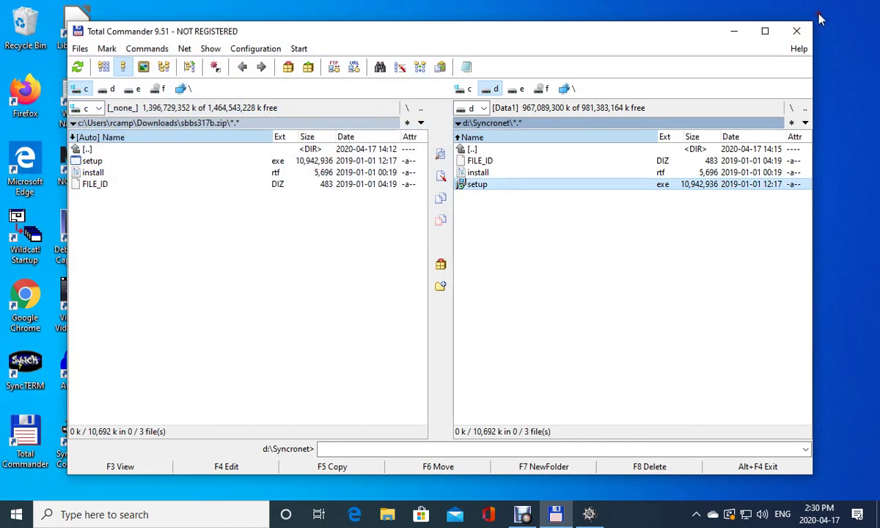
click(796, 31)
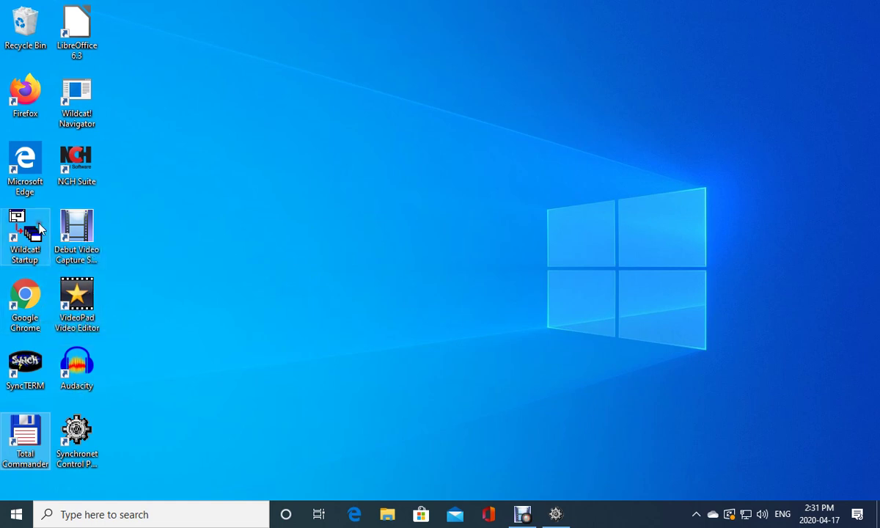
click(19, 167)
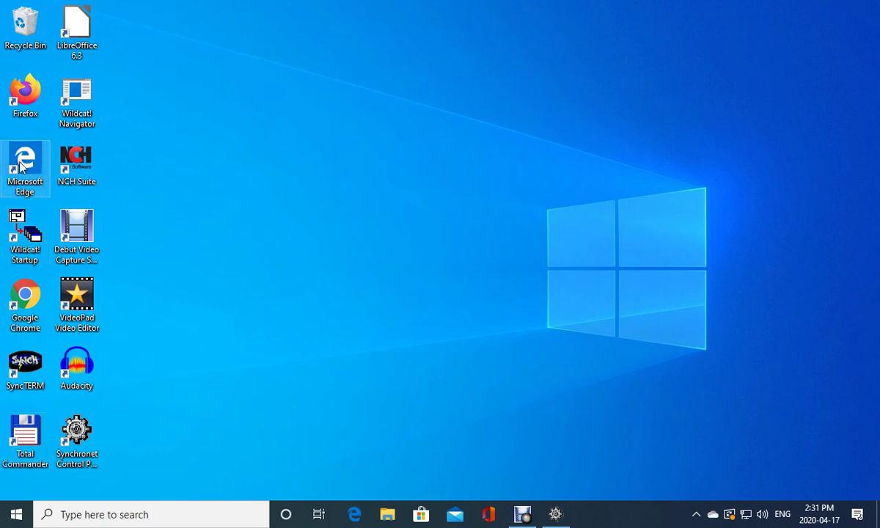
Launch Edge and search the web for 'fisherman pics'.
double_click(19, 167)
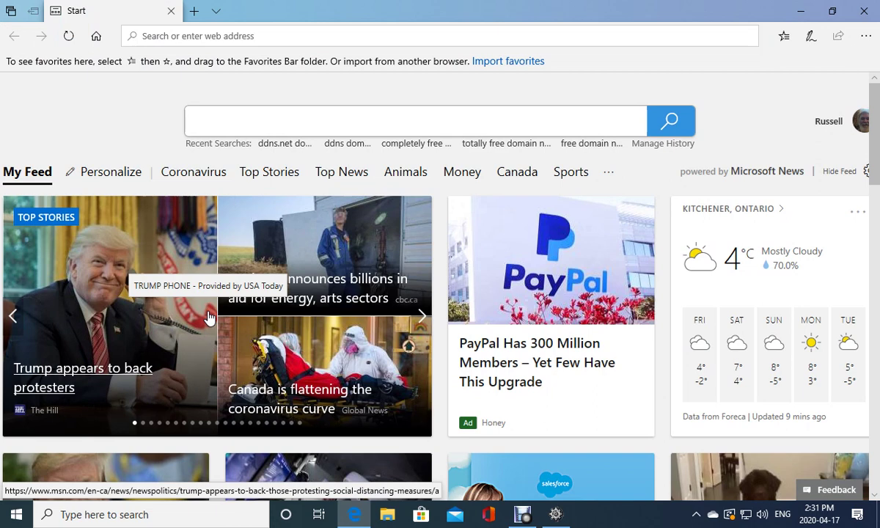
text(fisherman poic)
key(BackSpace)
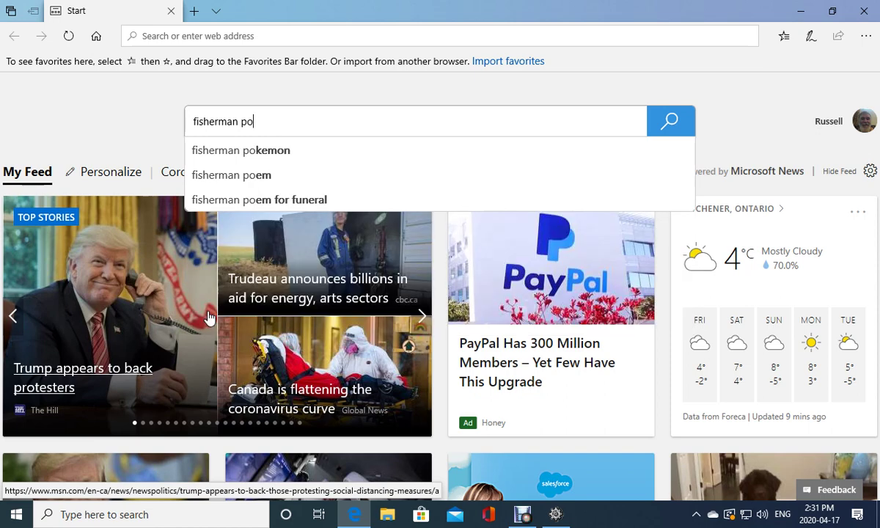
text(ics)
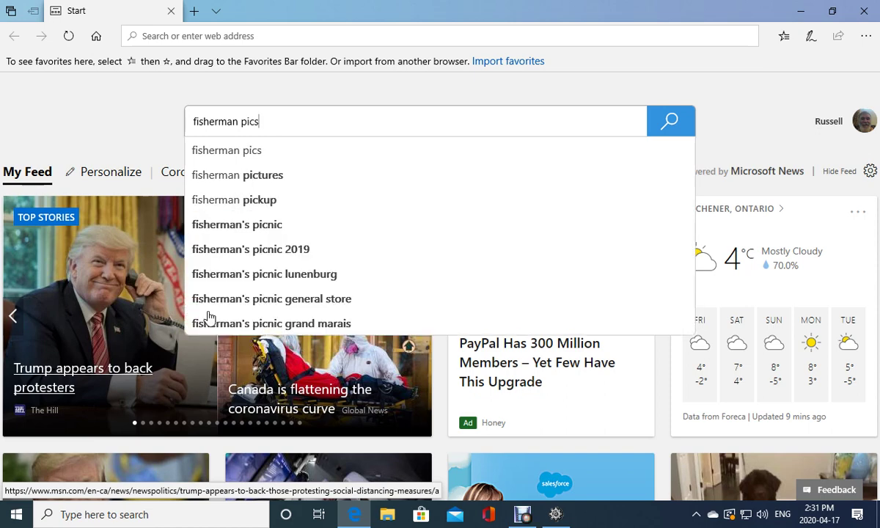
key(Return)
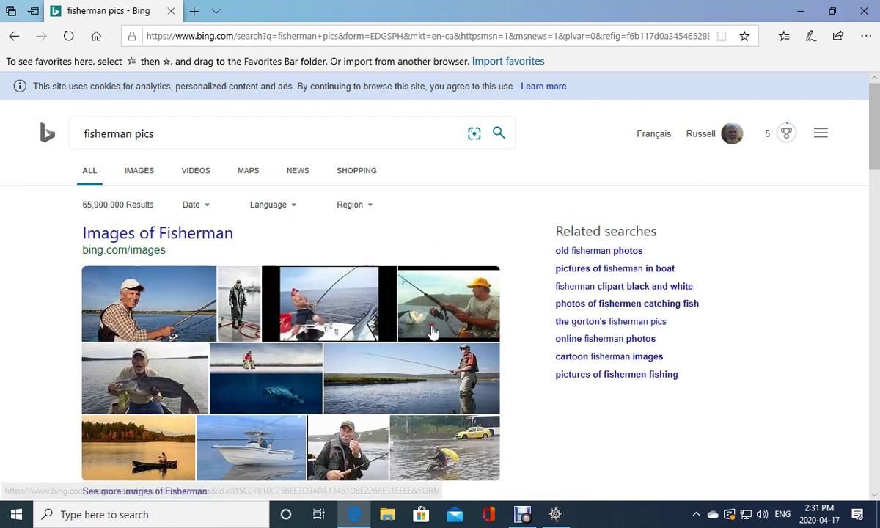
Open the full Bing image results for fisherman pics.
scroll(437, 356, down, 2)
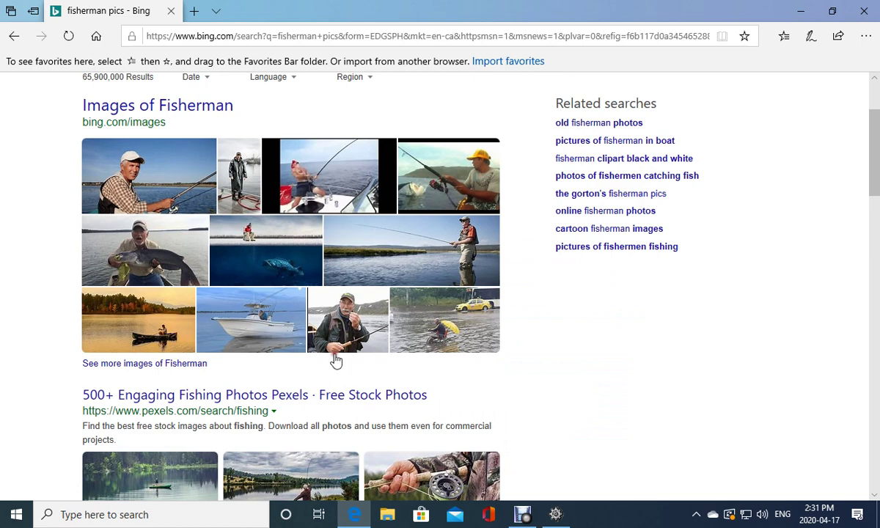
mouse_move(168, 336)
mouse_move(228, 315)
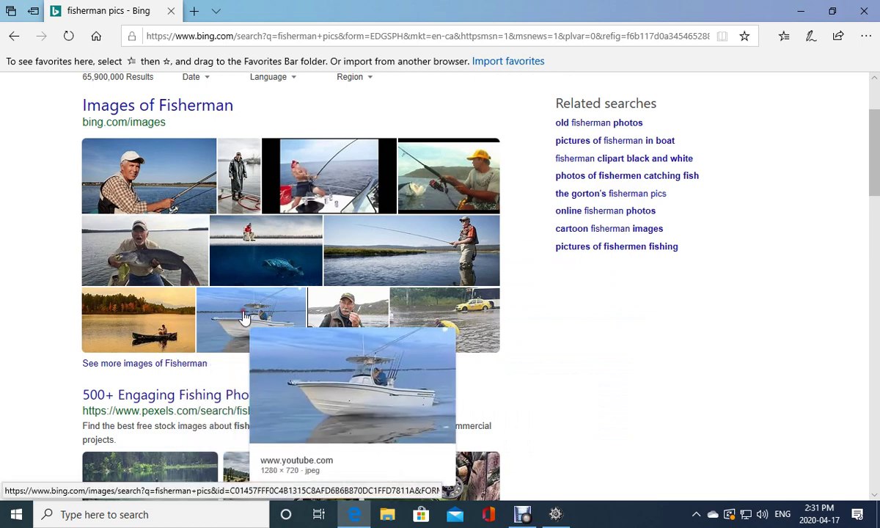
click(249, 317)
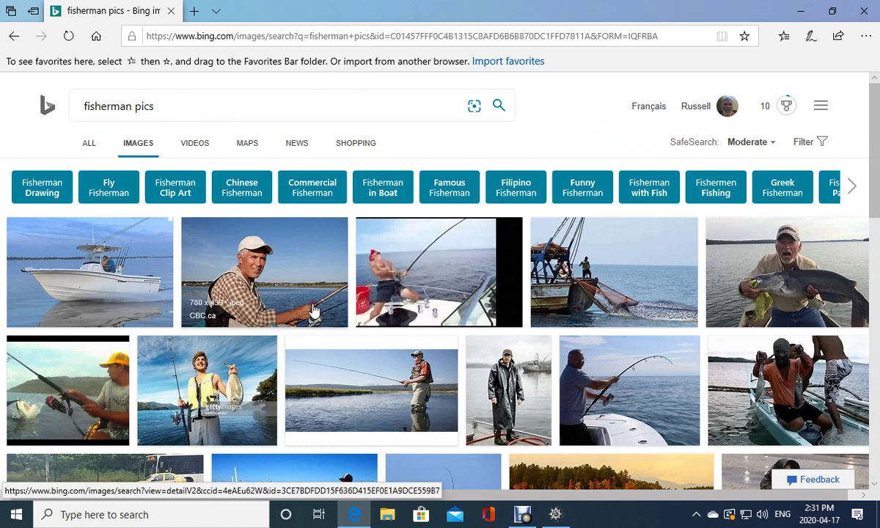
Open the fisherman-holding-a-fish photo full size in Bing's image viewer.
click(215, 399)
right_click(215, 400)
key(Escape)
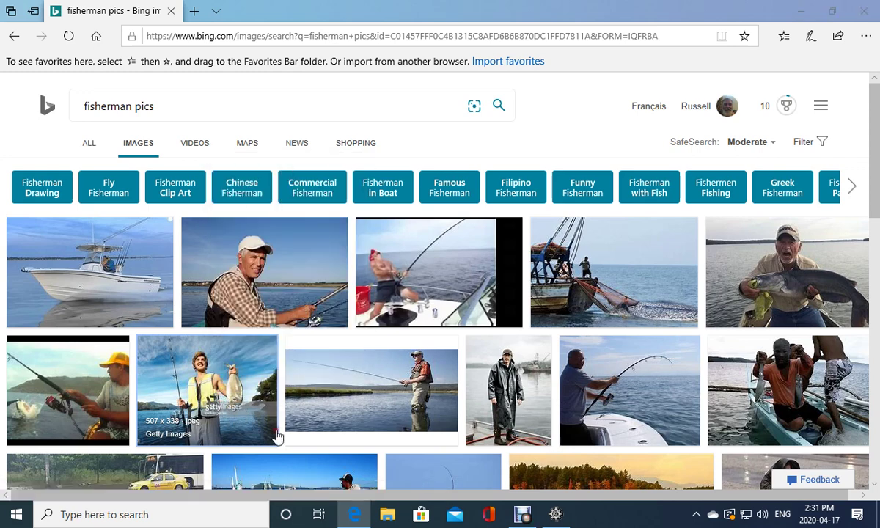
click(214, 424)
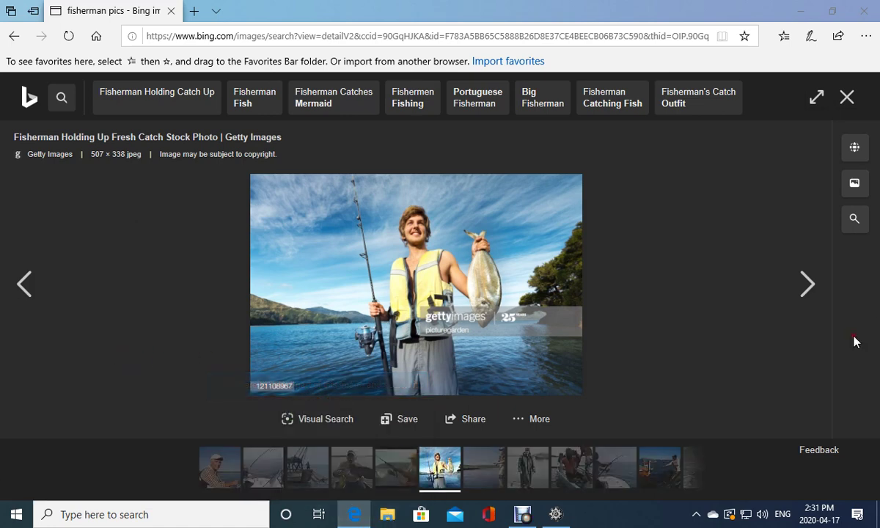
Step through the next several fishing photos in the viewer.
click(803, 286)
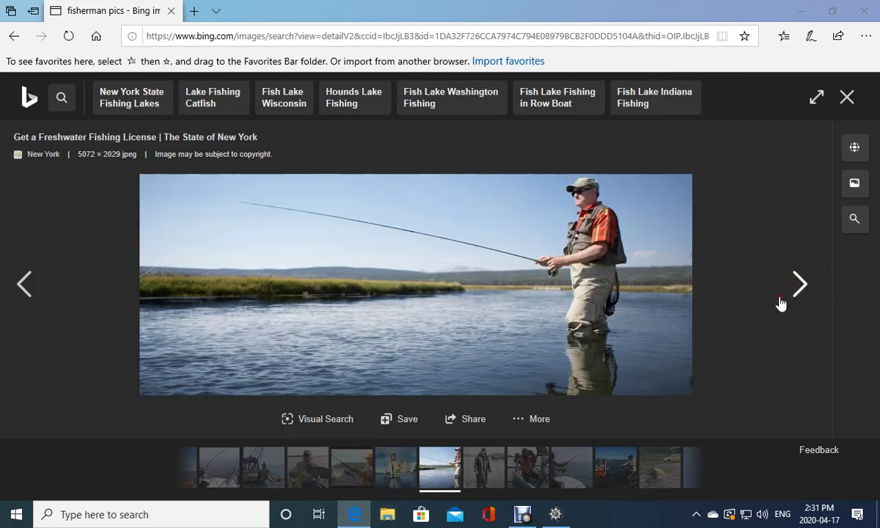
click(799, 284)
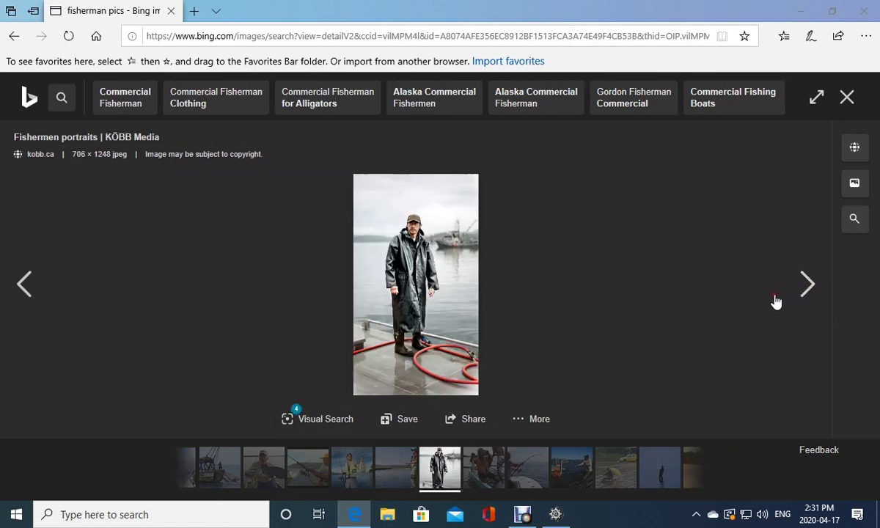
click(799, 284)
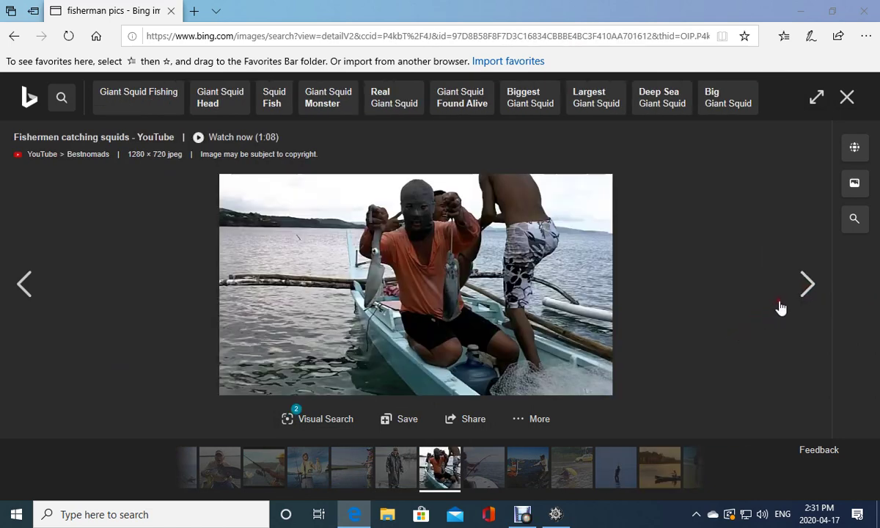
click(793, 296)
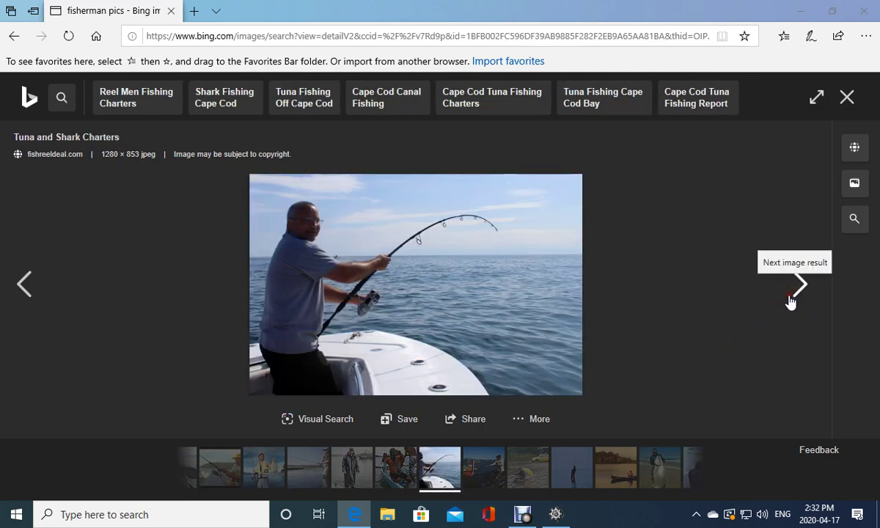
click(788, 300)
click(788, 303)
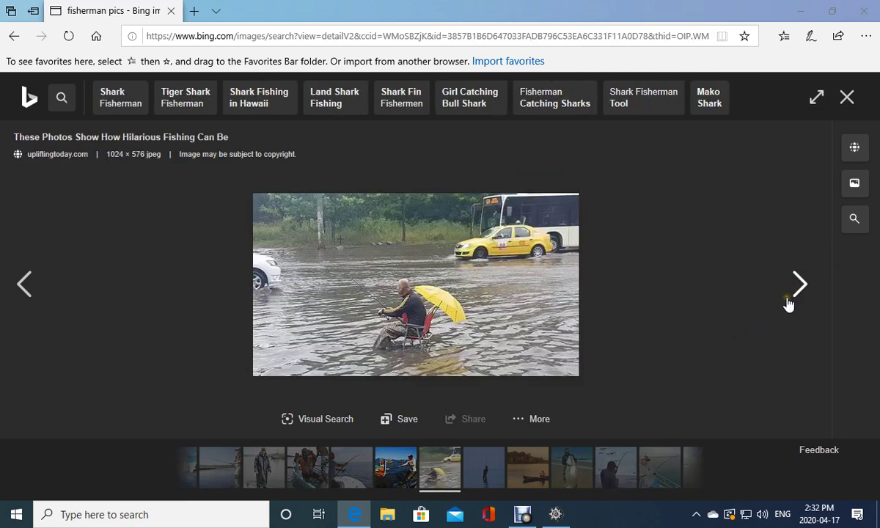
click(788, 303)
click(788, 303)
Start saving the giant fish photo, then cancel the save.
click(788, 303)
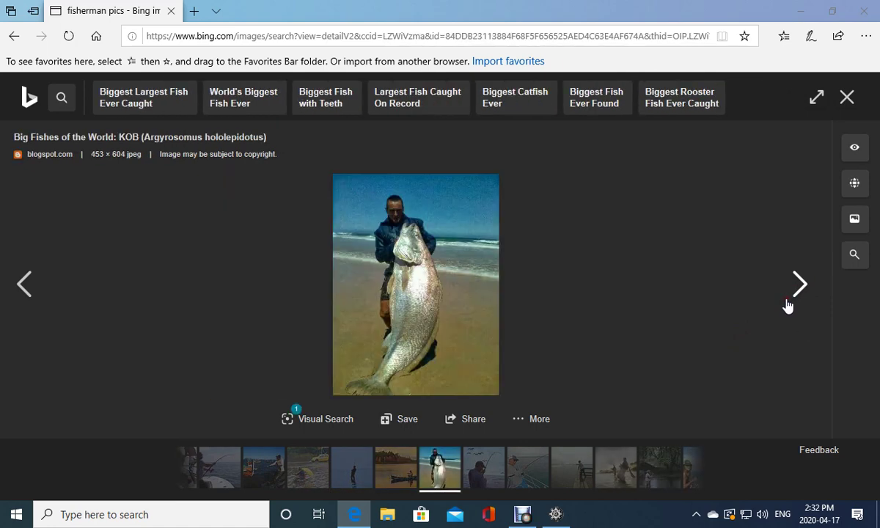
right_click(405, 274)
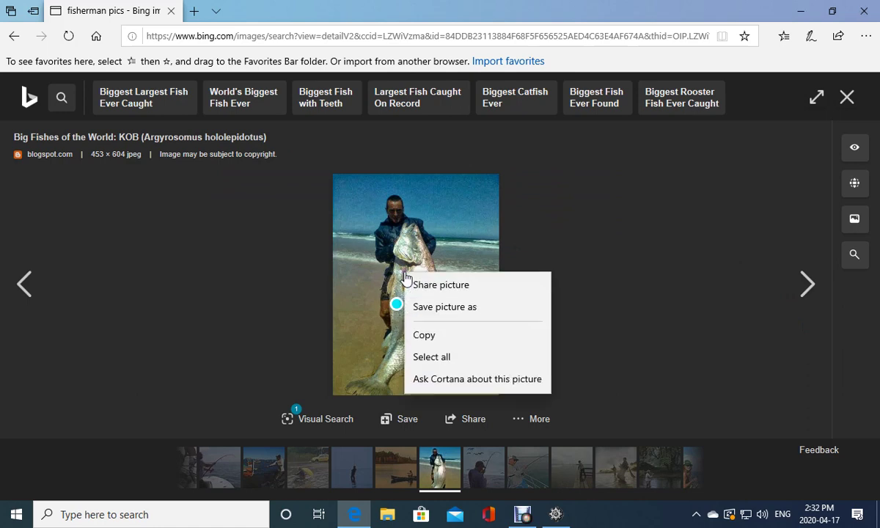
click(452, 315)
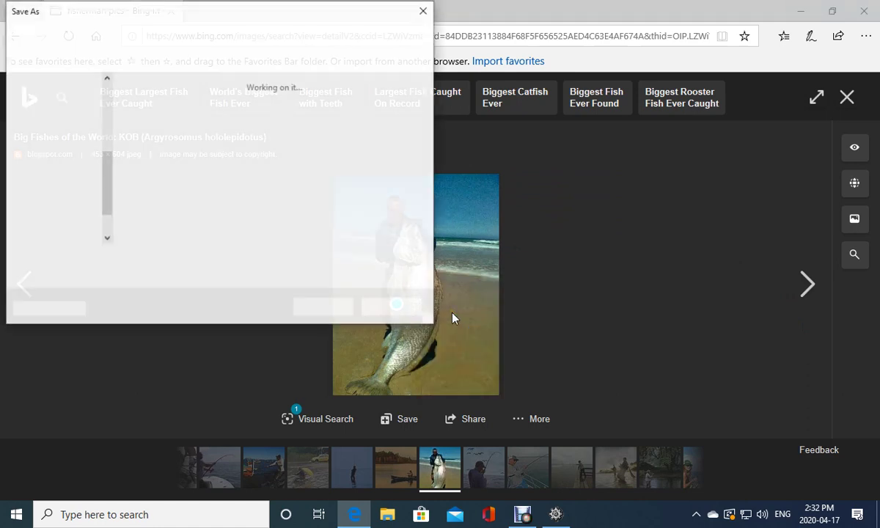
text(f)
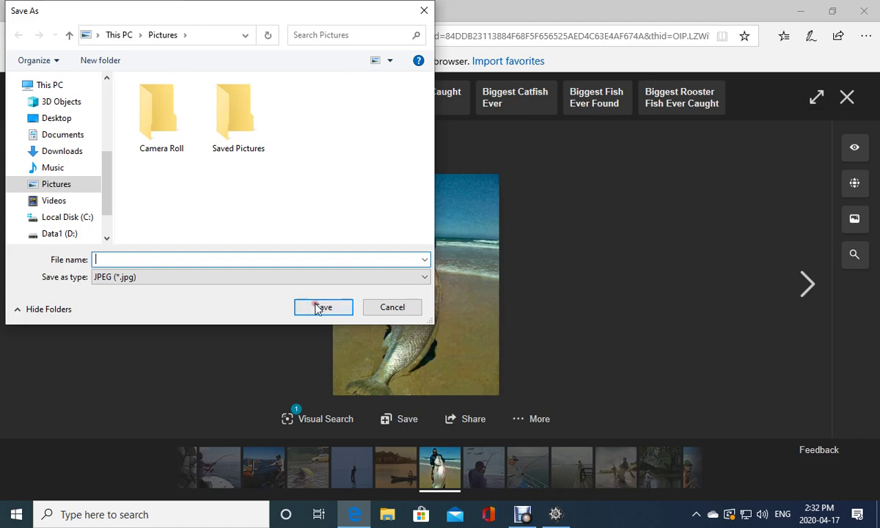
click(386, 314)
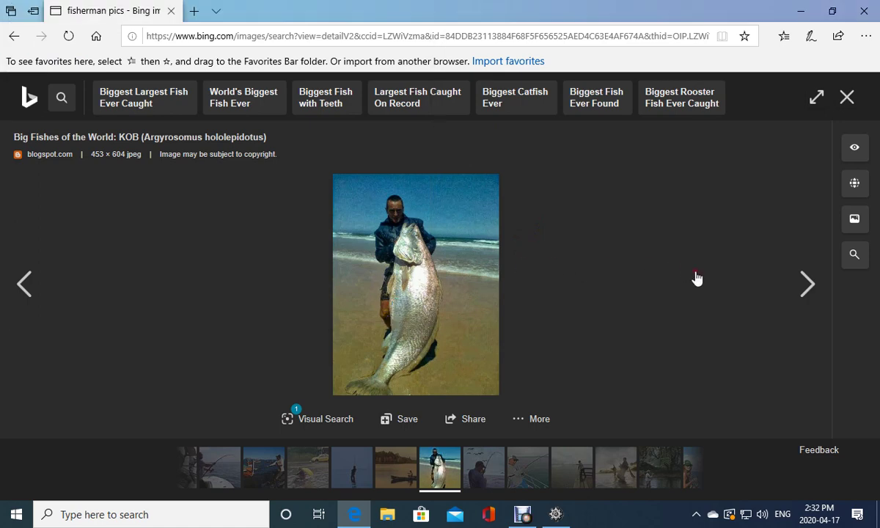
Save the next deep-sea fishing photo to Pictures as fish1.
click(800, 287)
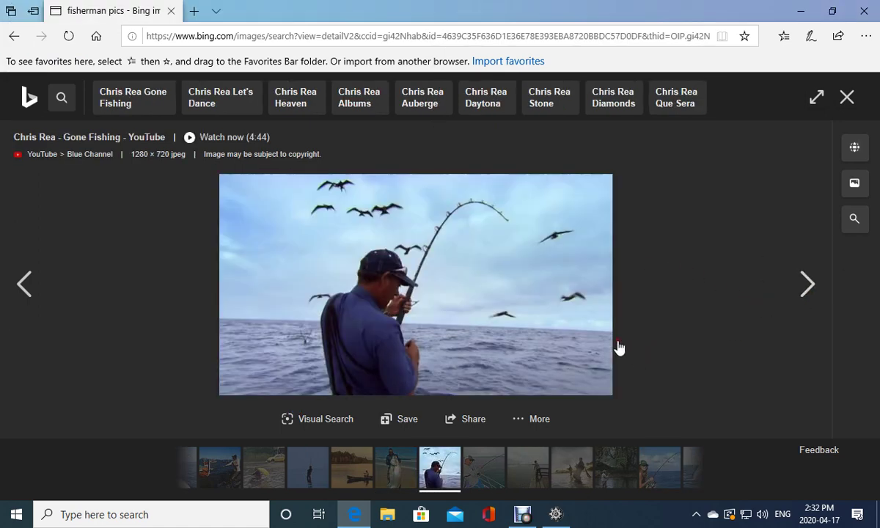
right_click(454, 265)
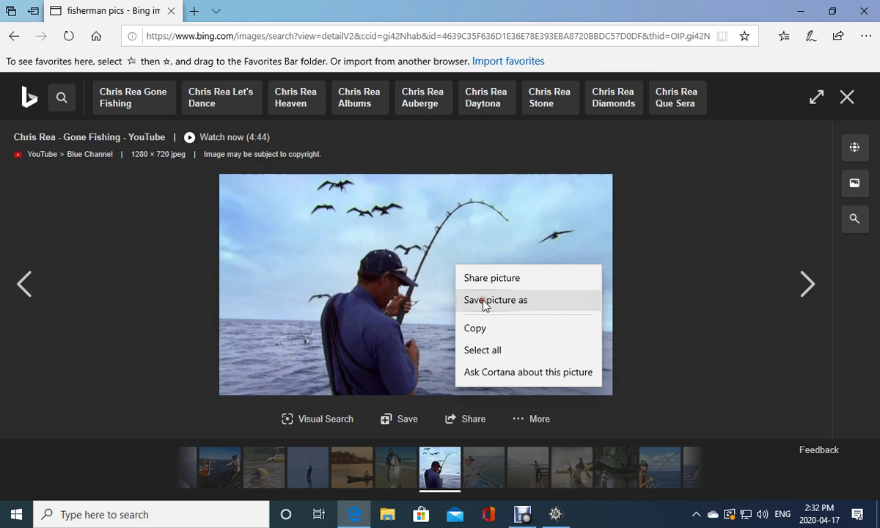
click(483, 307)
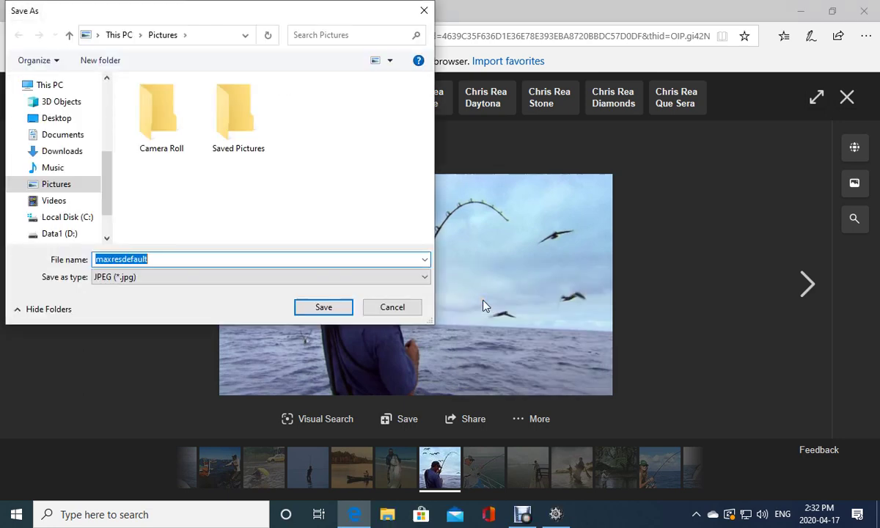
text(fish1)
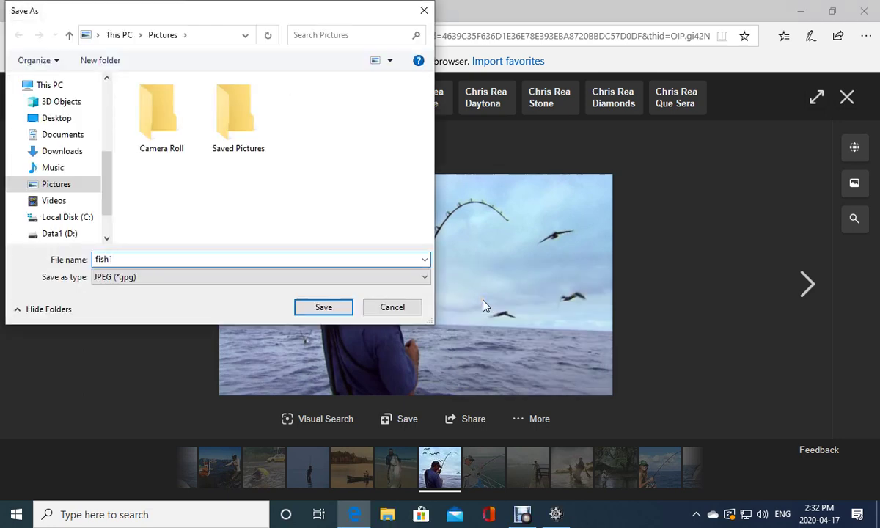
key(Return)
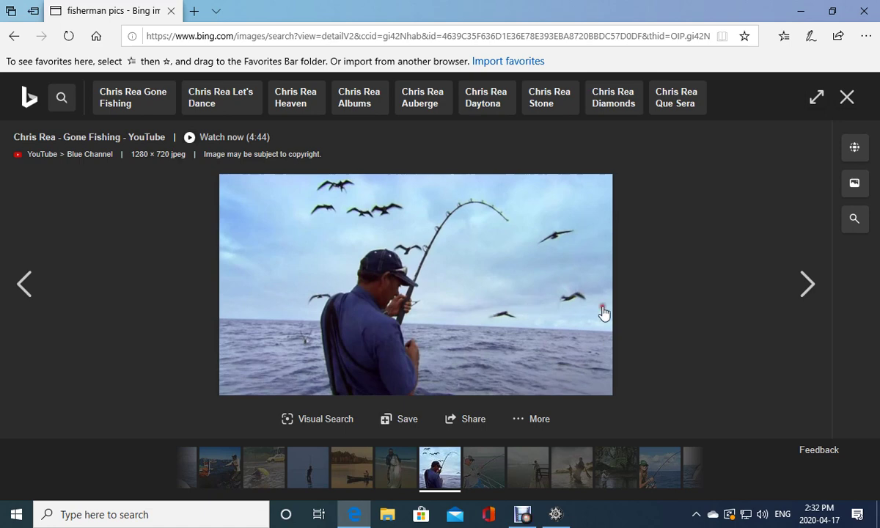
Save the 'IDIOT Tries to Reel In Giant Fish!' photo as fish2.
click(801, 286)
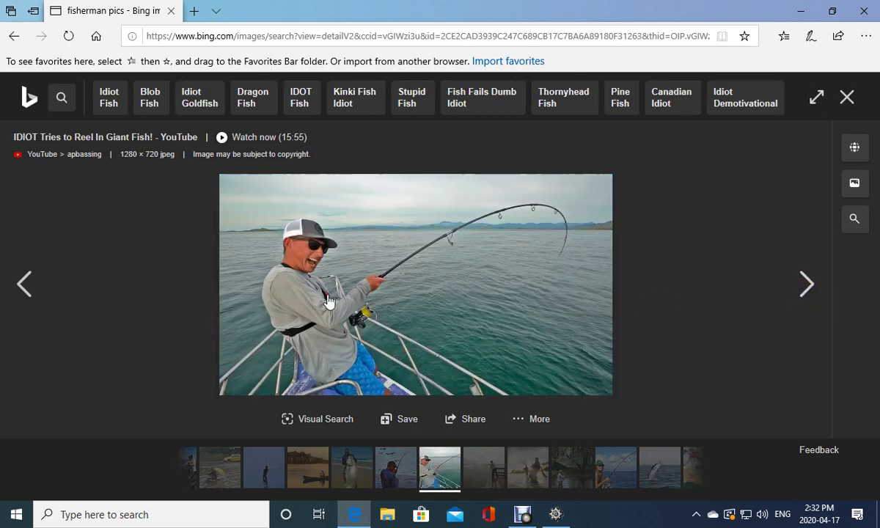
right_click(377, 275)
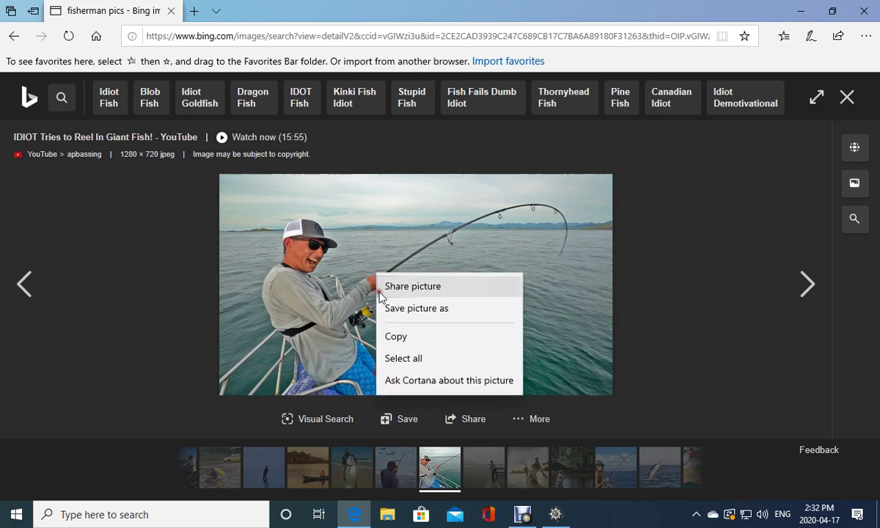
click(399, 304)
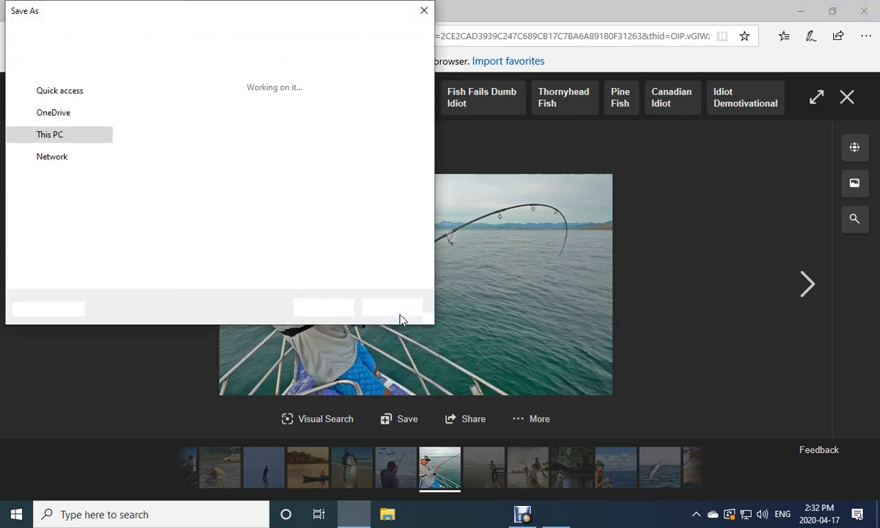
text(fish2)
key(Return)
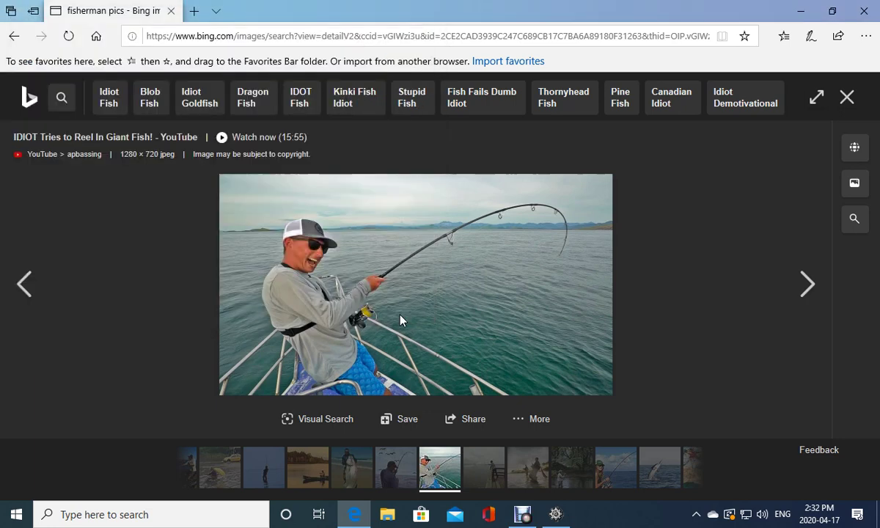
Save the river fly-fisherman photo to Pictures as fish3.
click(803, 286)
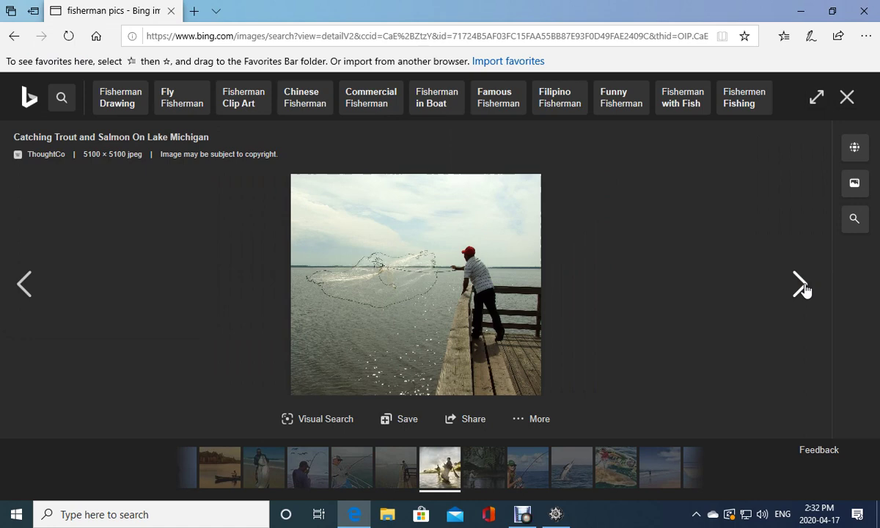
click(801, 288)
click(802, 288)
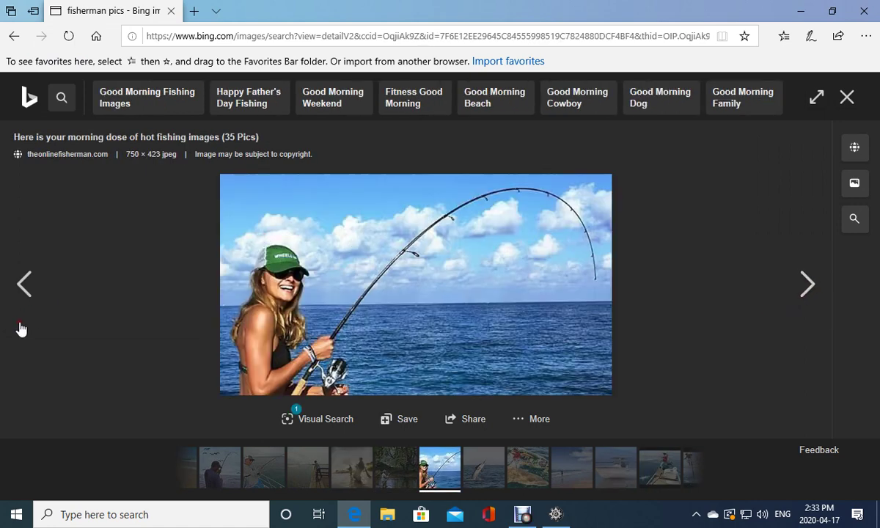
click(32, 301)
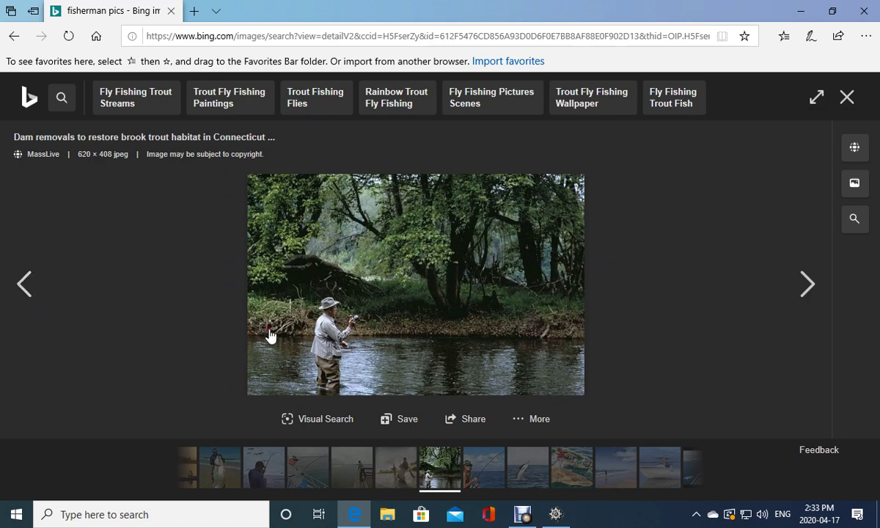
right_click(411, 351)
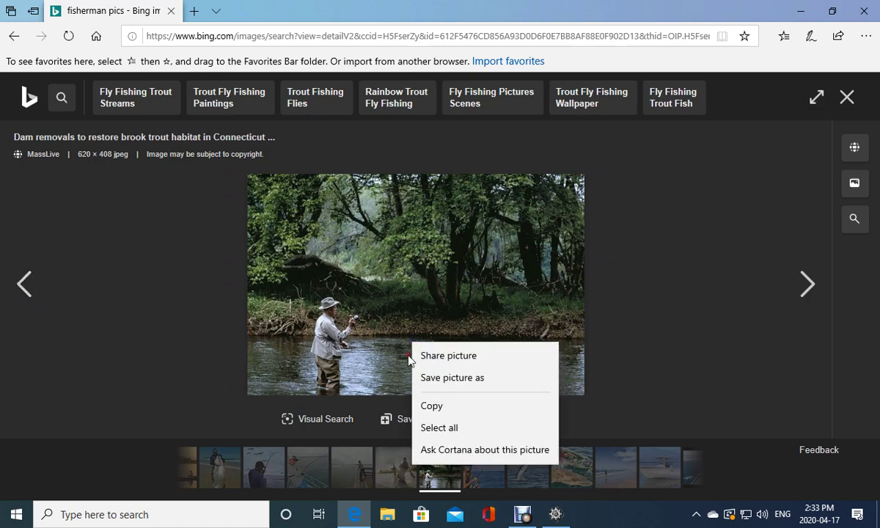
click(433, 377)
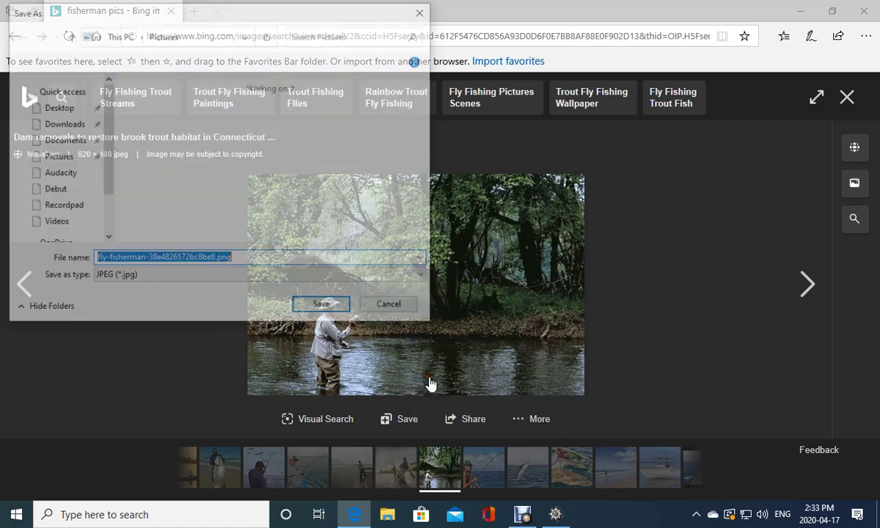
text(fish3)
key(Return)
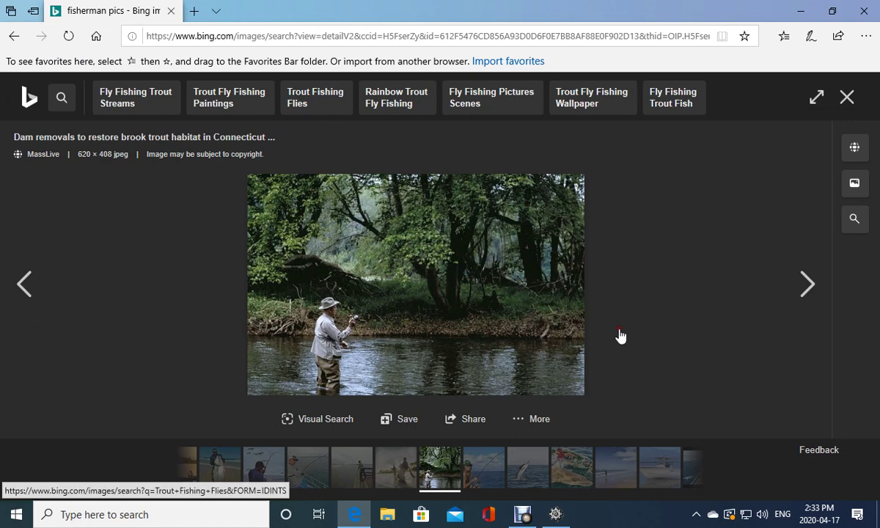
Save the woman-with-bent-rod photo as fish4, then minimize Edge.
click(799, 286)
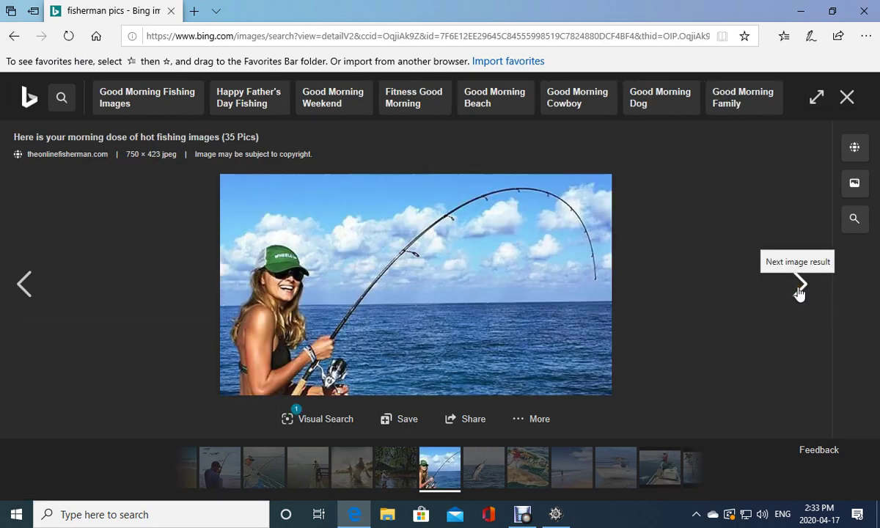
right_click(482, 286)
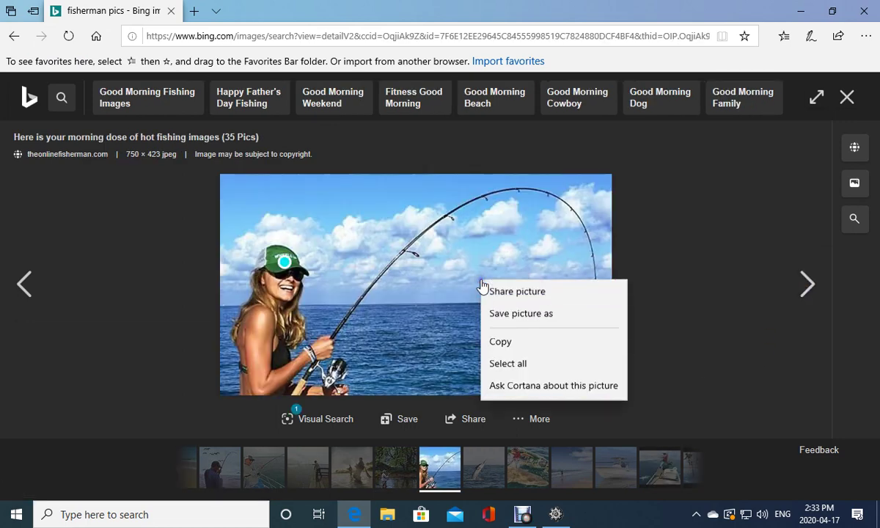
click(501, 315)
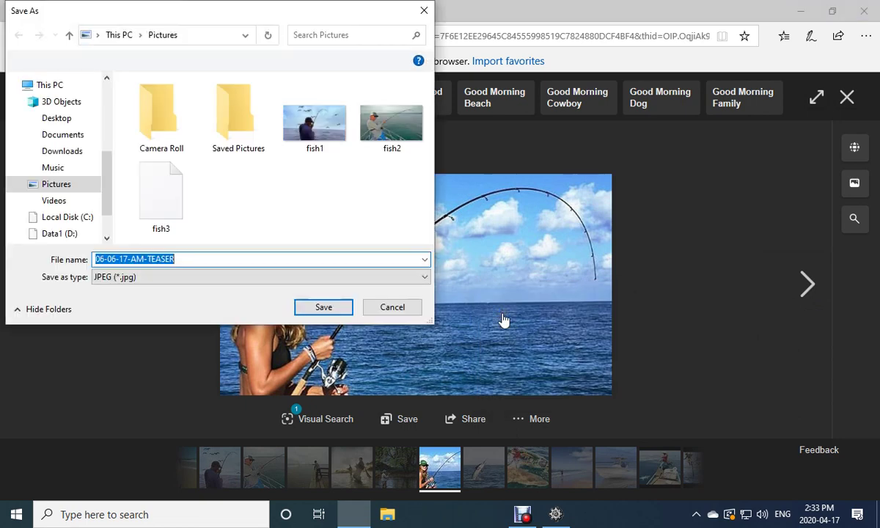
text(fissh4)
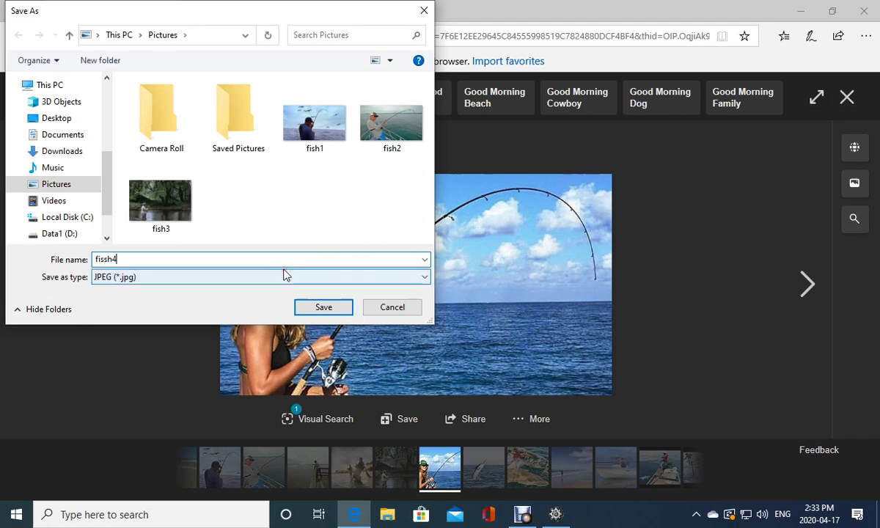
key(BackSpace)
key(BackSpace)
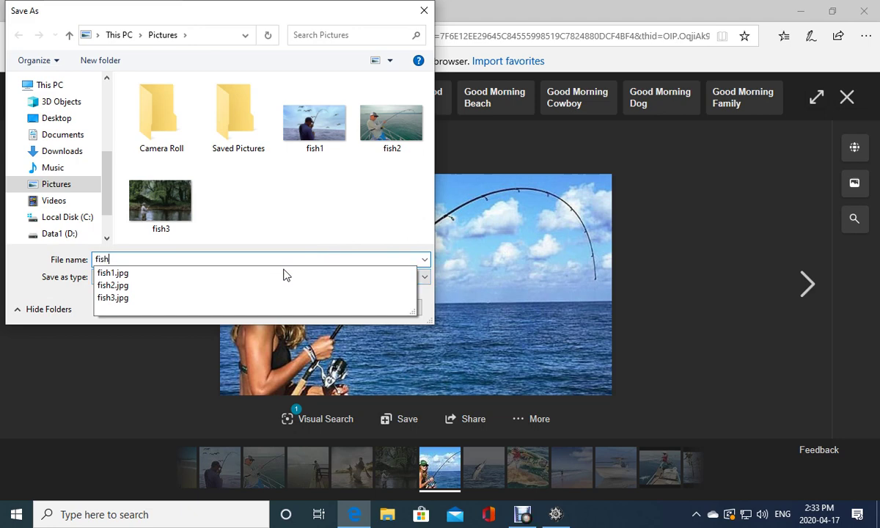
text(sh)
key(Return)
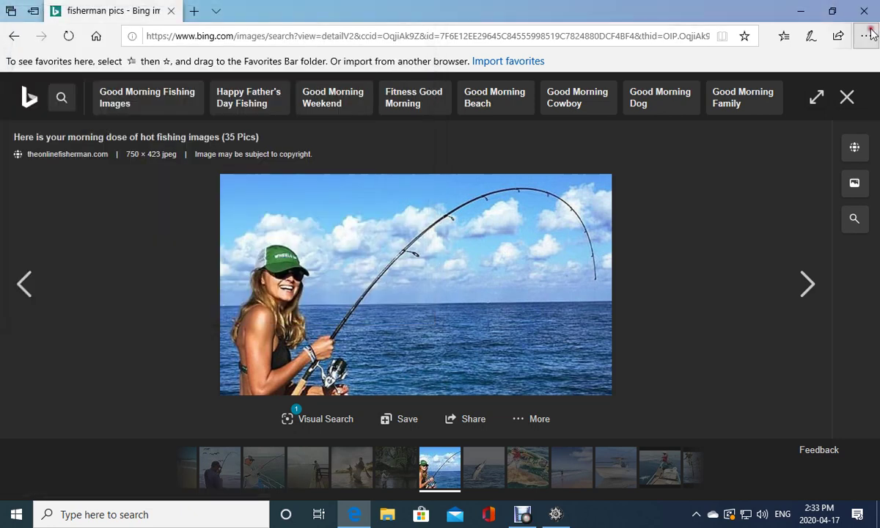
click(804, 11)
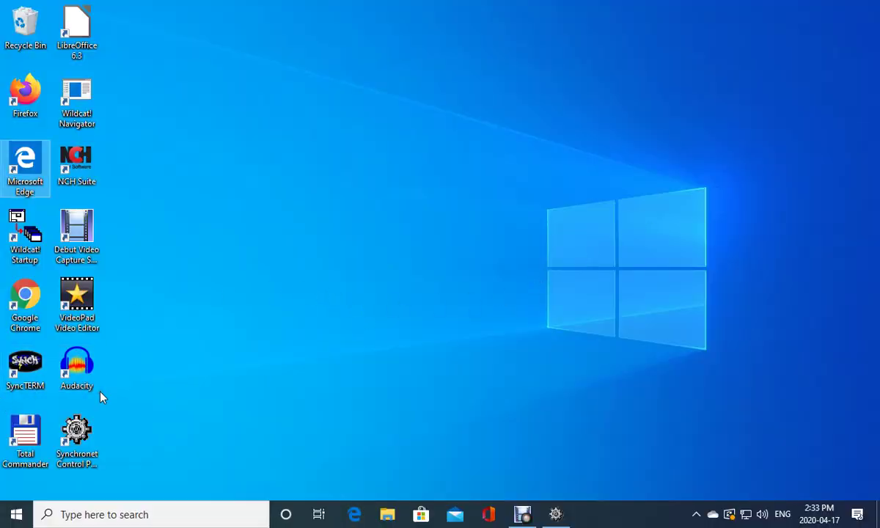
Launch Chrome and search Google for 'ansi art online'.
click(31, 163)
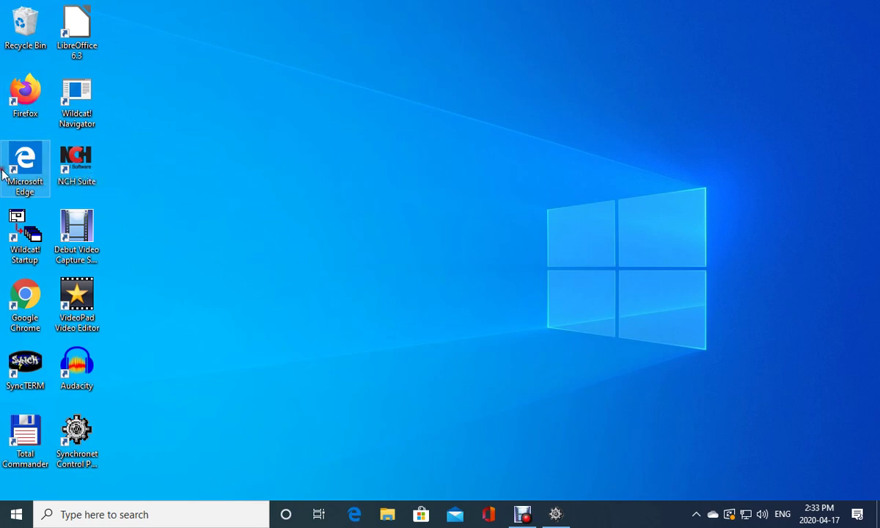
click(33, 293)
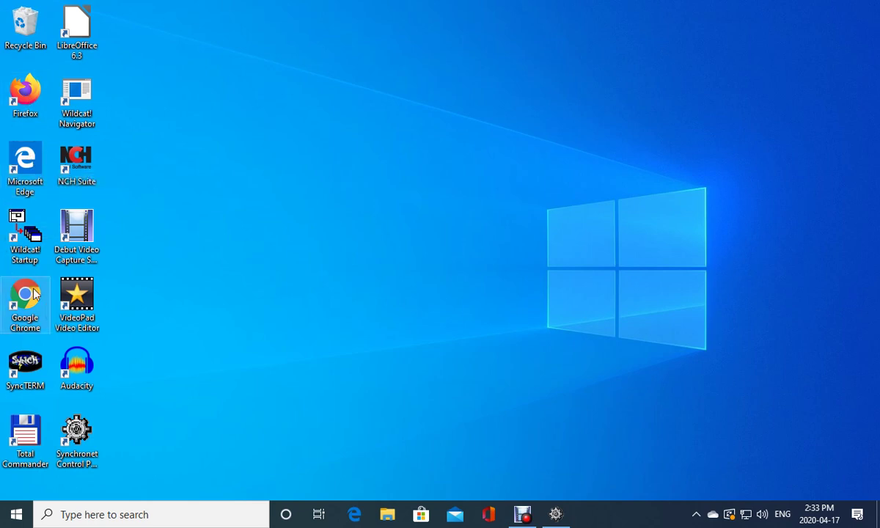
double_click(33, 293)
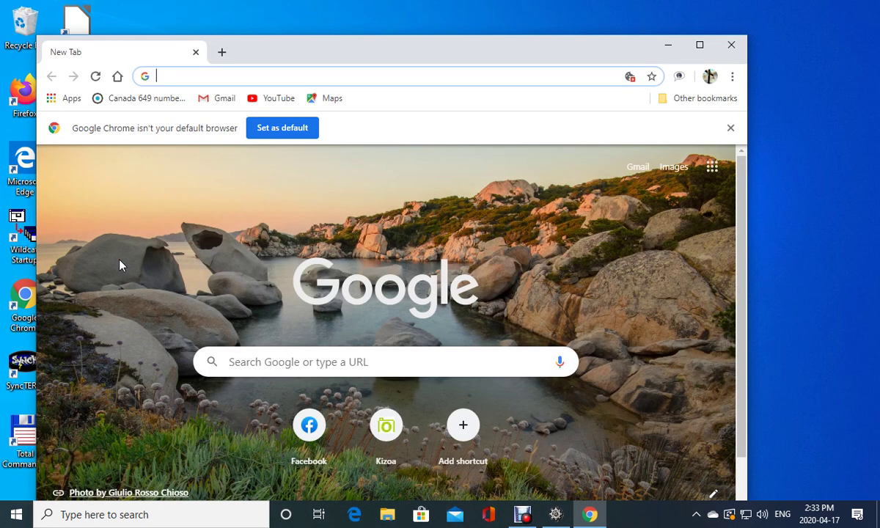
text(ansi )
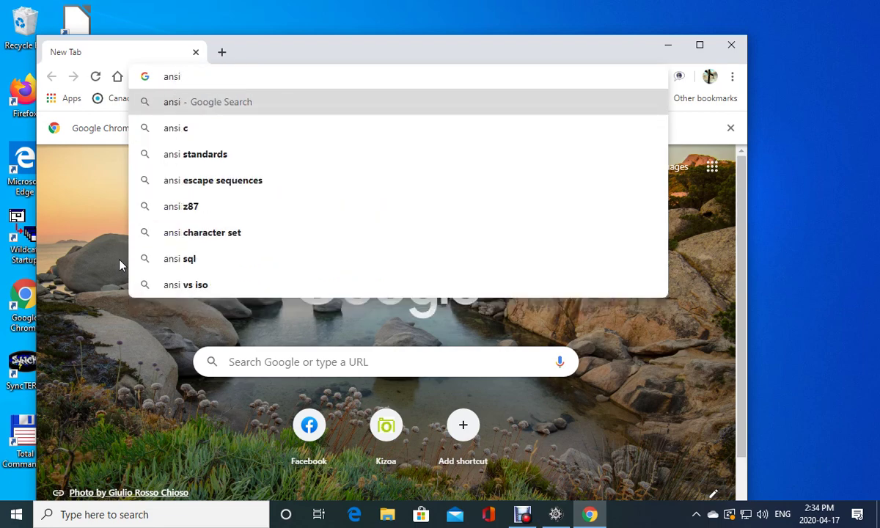
text(art )
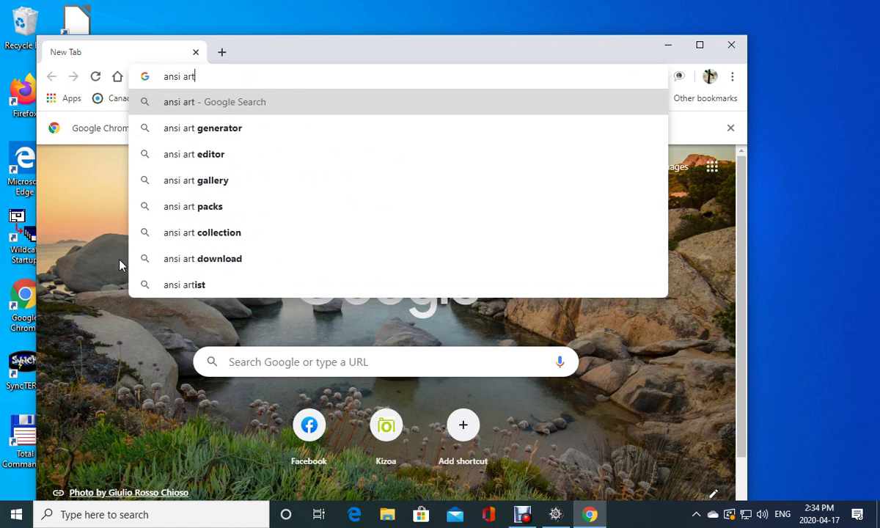
text(online)
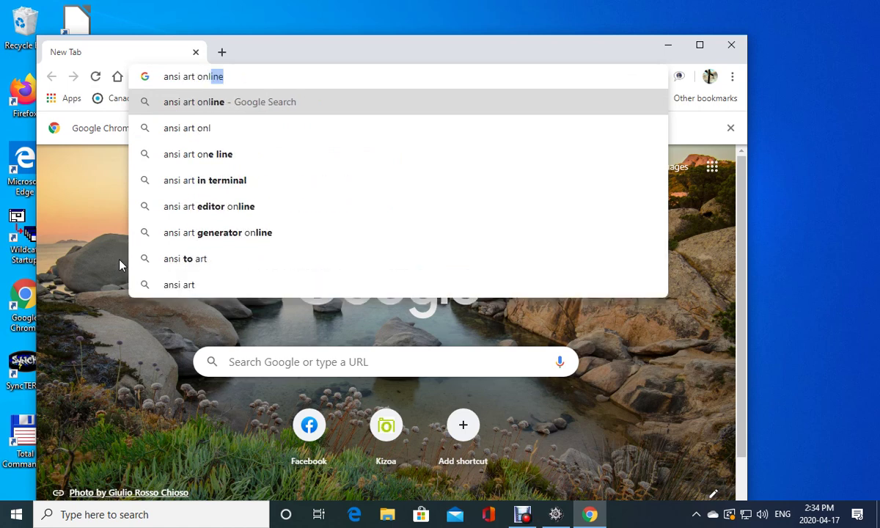
key(Return)
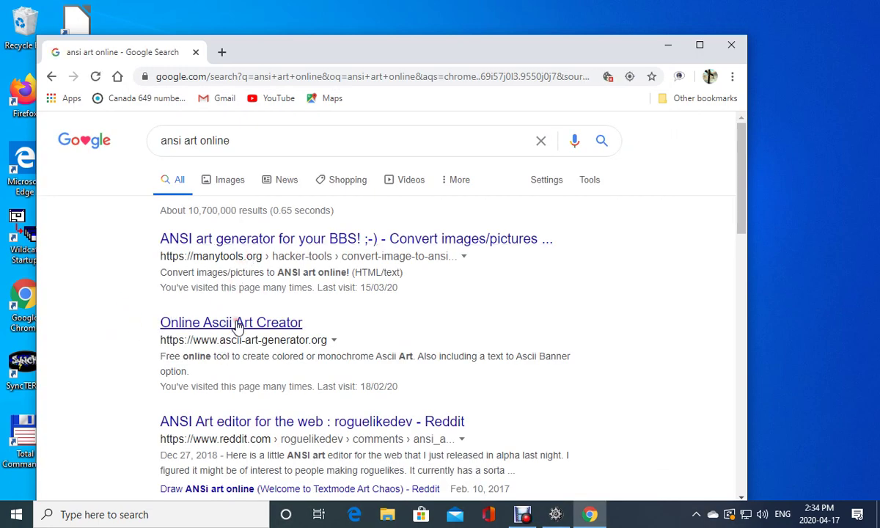
Open the ManyTools ANSI art generator and load fish3 from Pictures.
click(244, 238)
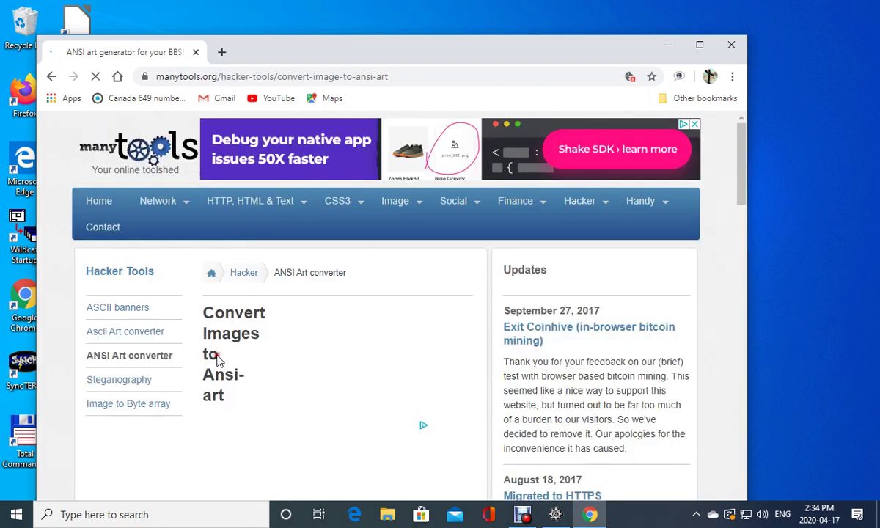
scroll(217, 357, down, 8)
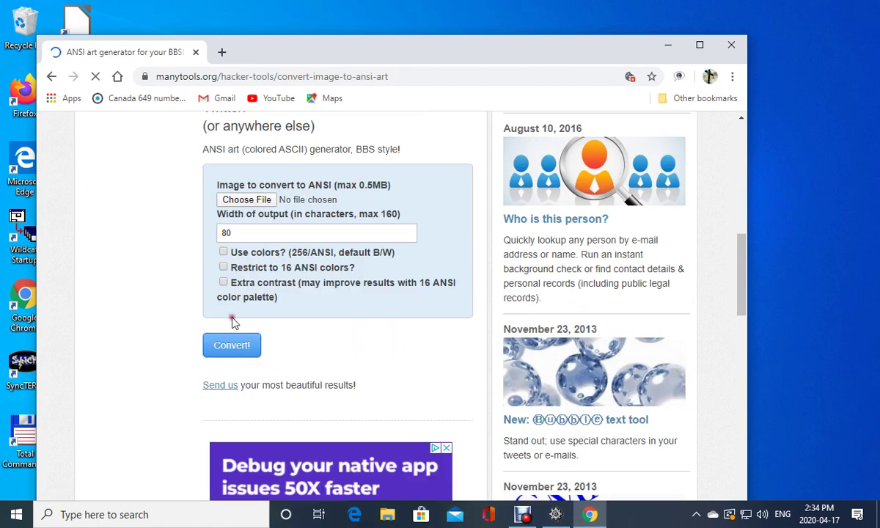
click(261, 200)
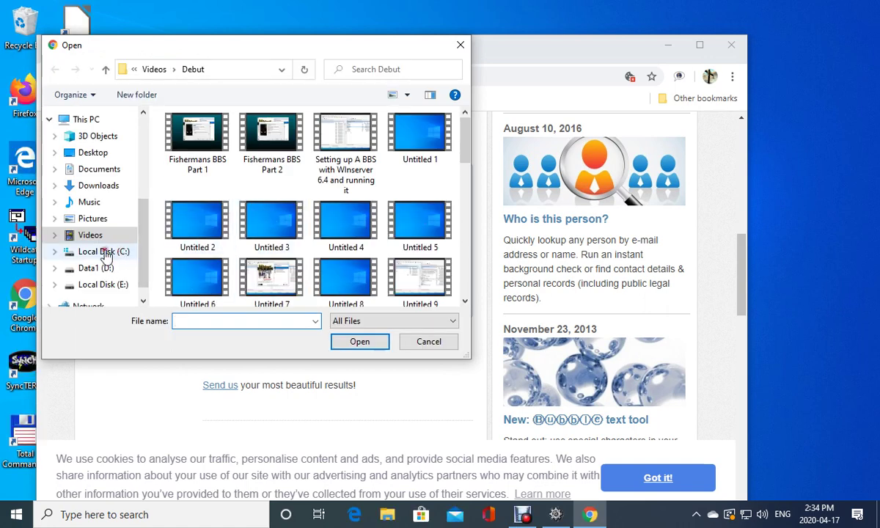
click(95, 185)
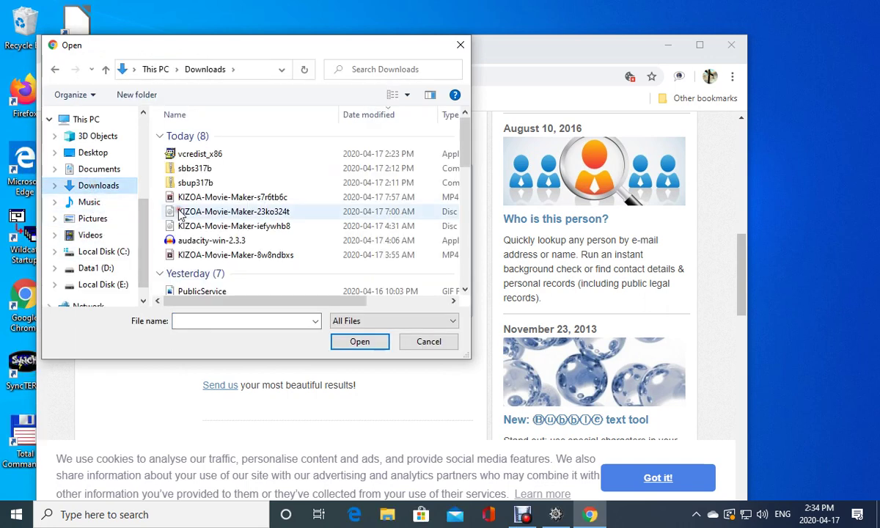
click(96, 176)
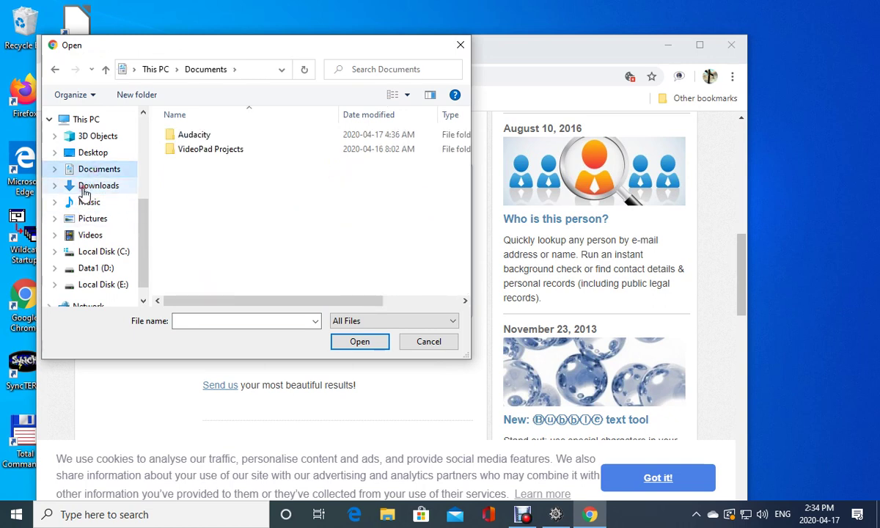
click(92, 219)
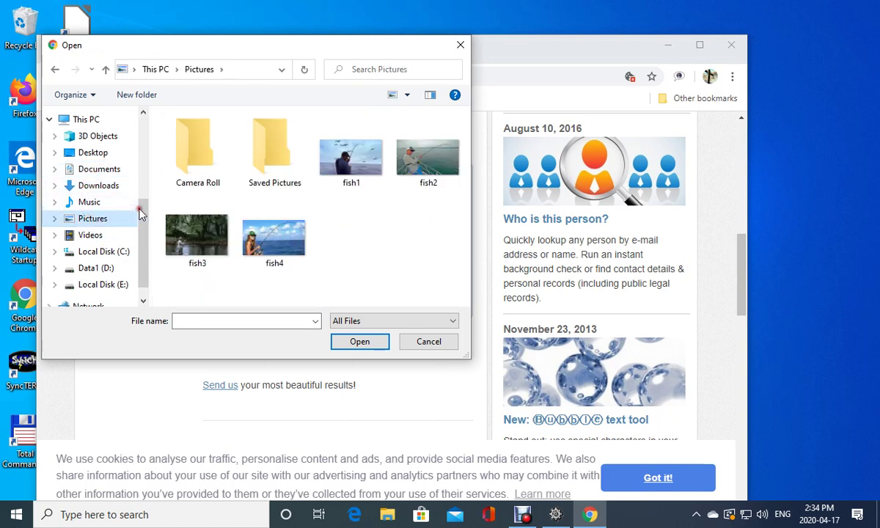
double_click(220, 245)
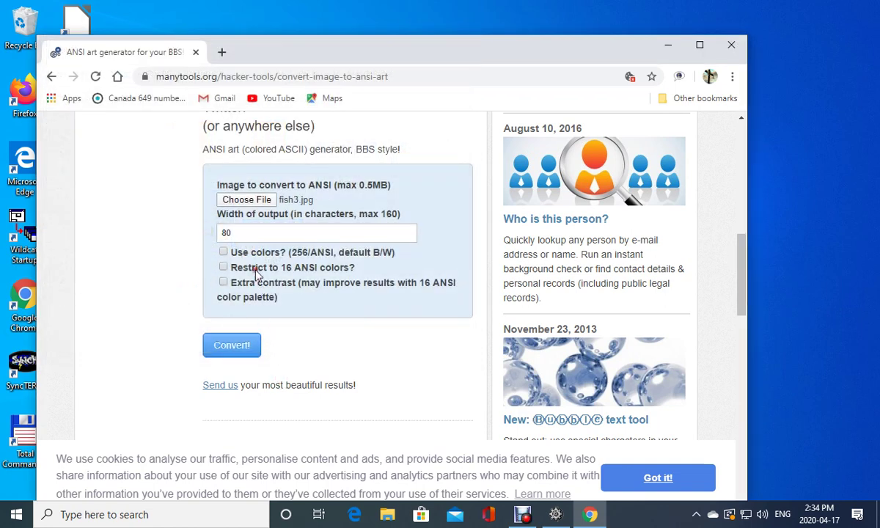
Set width 120, enable colours and extra contrast, and convert.
click(233, 233)
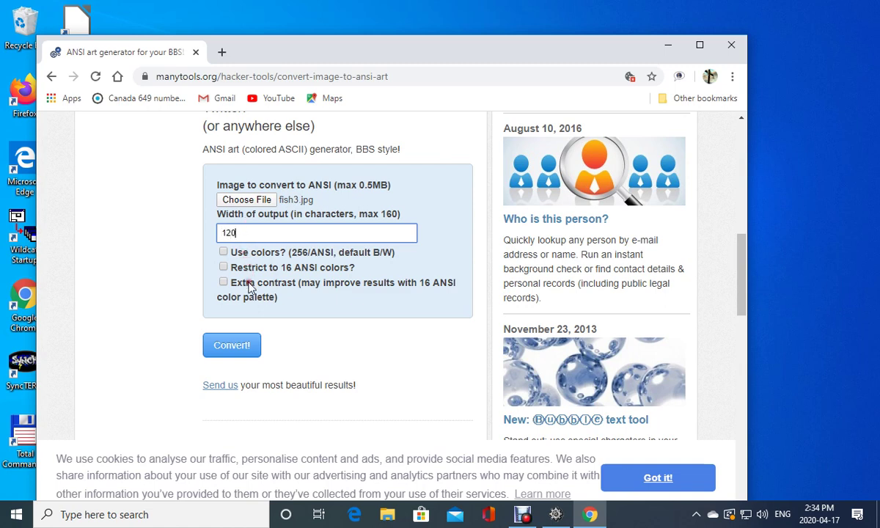
click(223, 252)
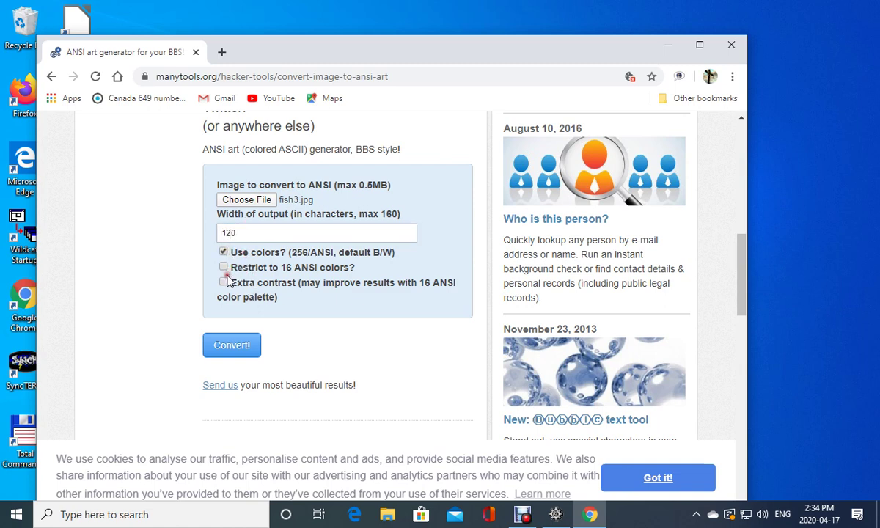
click(220, 293)
click(240, 357)
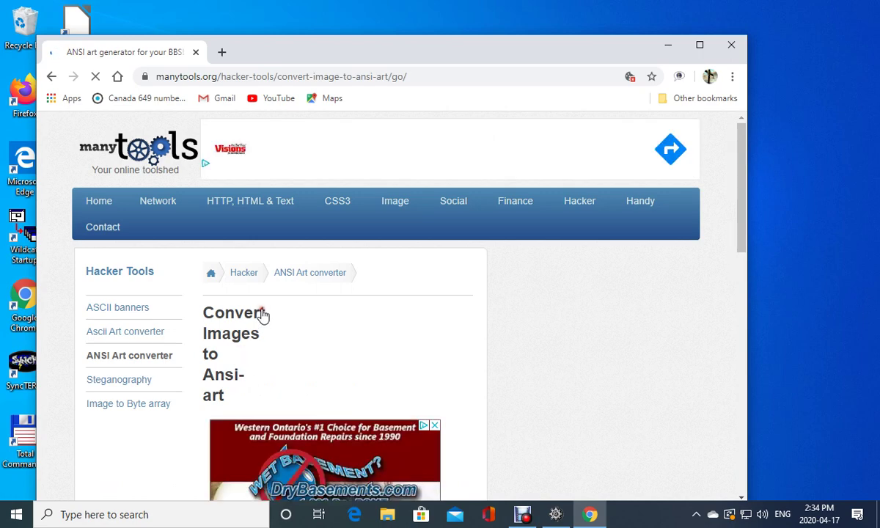
middle_click(279, 319)
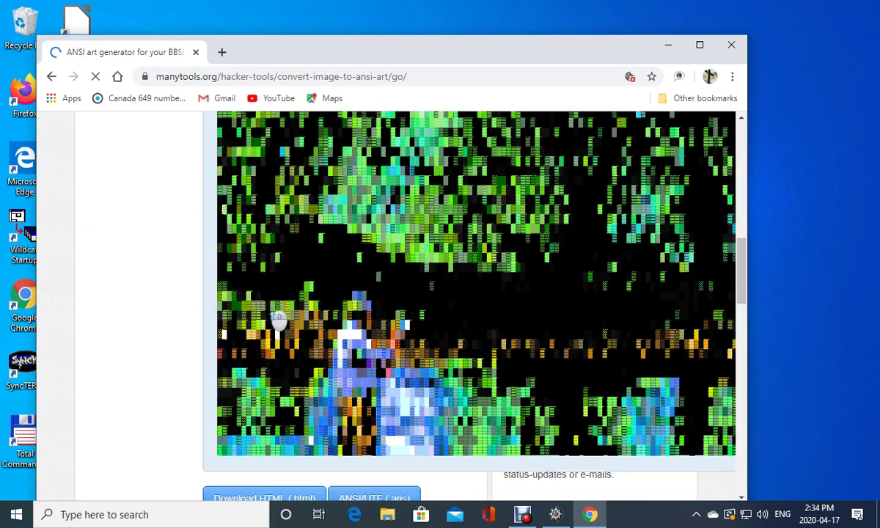
Scroll through fish3's coloured ANSI art result, then go back to the converter form.
click(261, 300)
scroll(477, 348, up, 5)
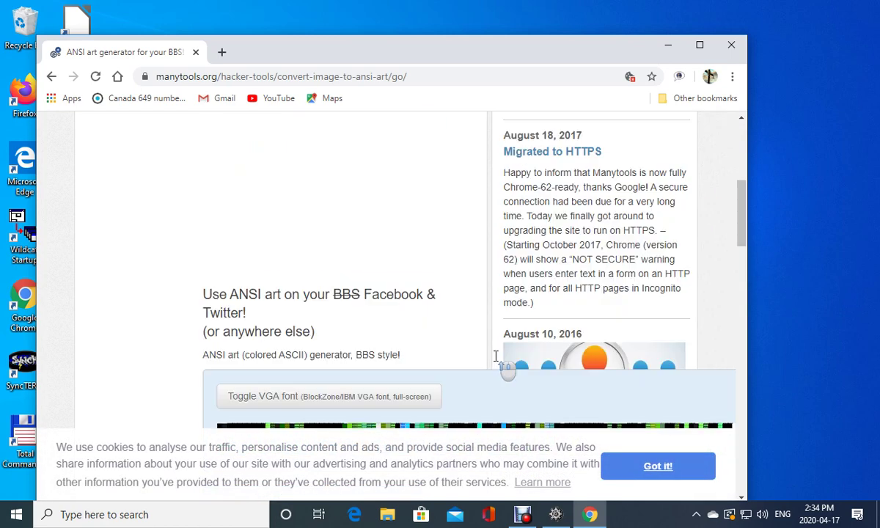
scroll(476, 348, down, 5)
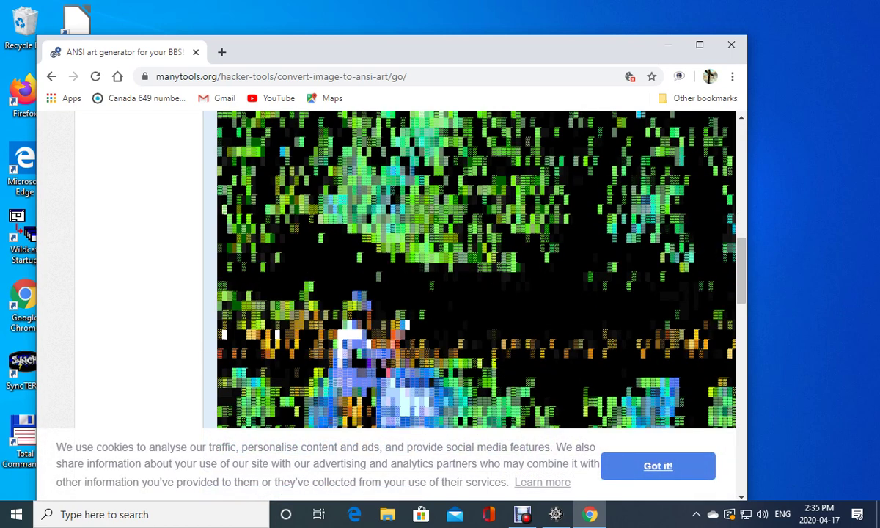
middle_click(506, 367)
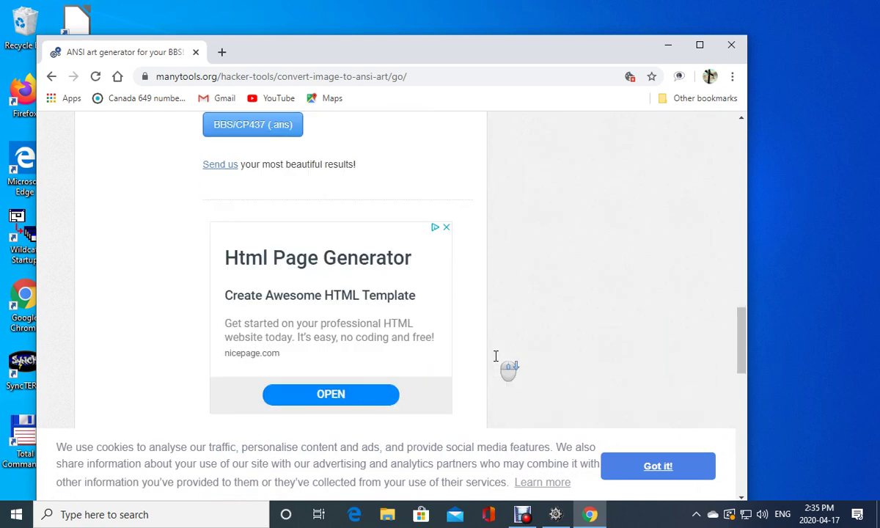
middle_click(506, 366)
scroll(496, 354, up, 3)
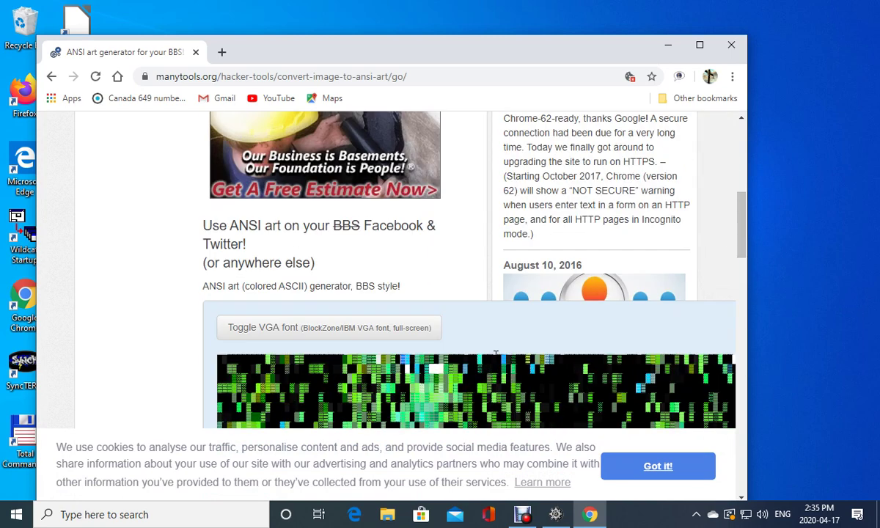
scroll(495, 355, up, 5)
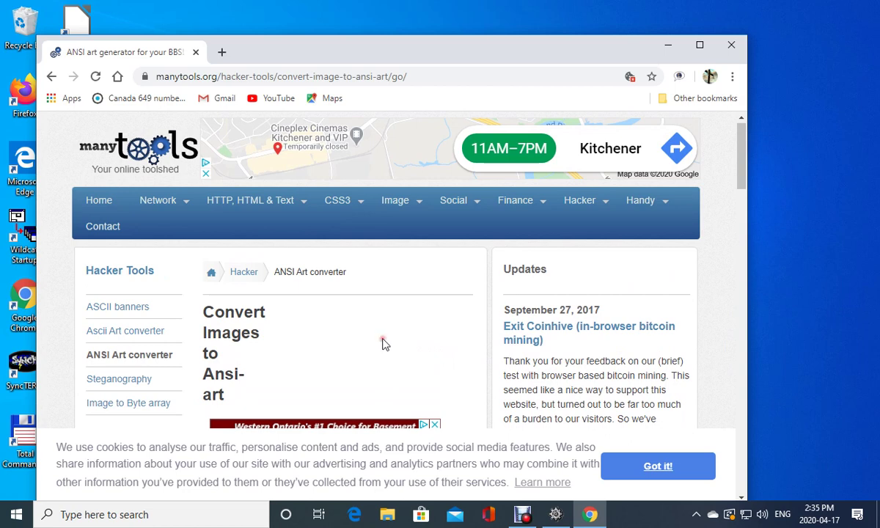
click(52, 77)
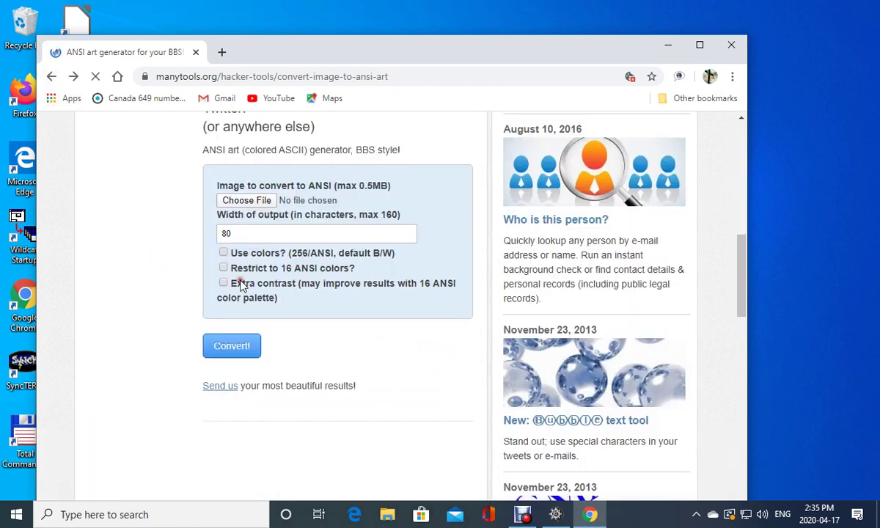
Load the fish1 picture into the converter and convert it to ANSI art.
click(247, 235)
click(262, 202)
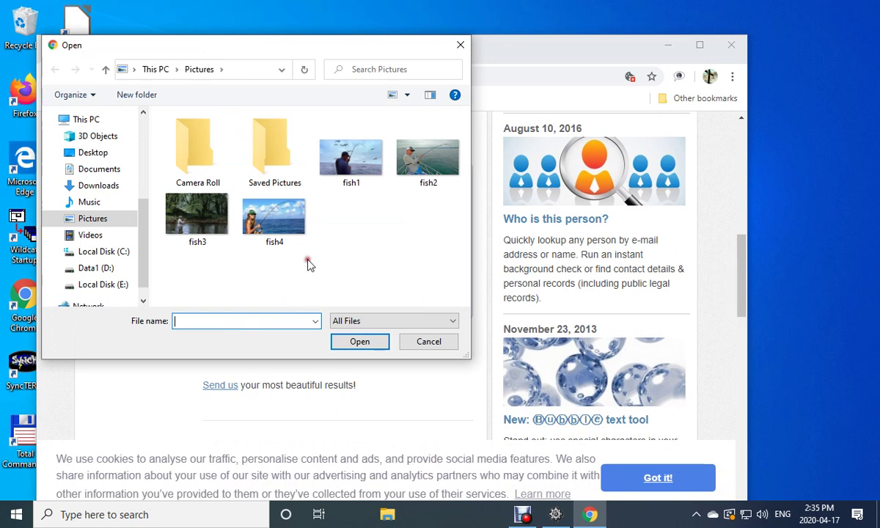
click(346, 162)
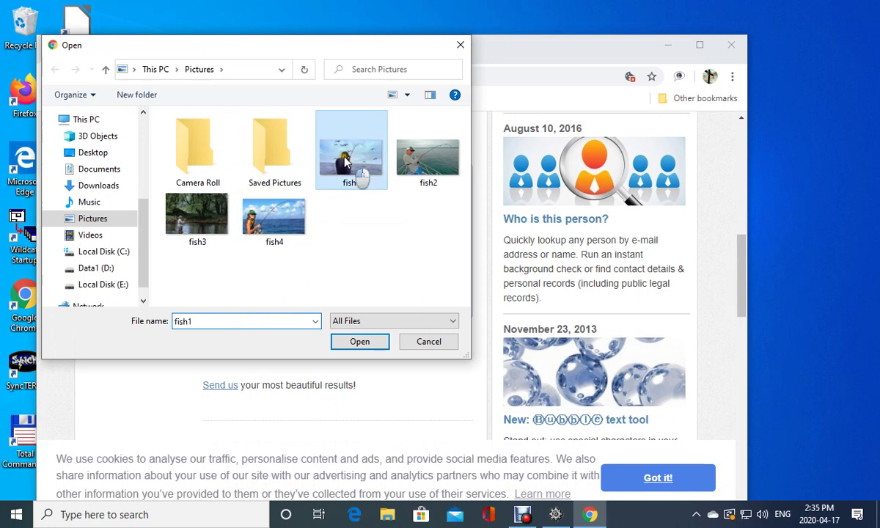
double_click(346, 162)
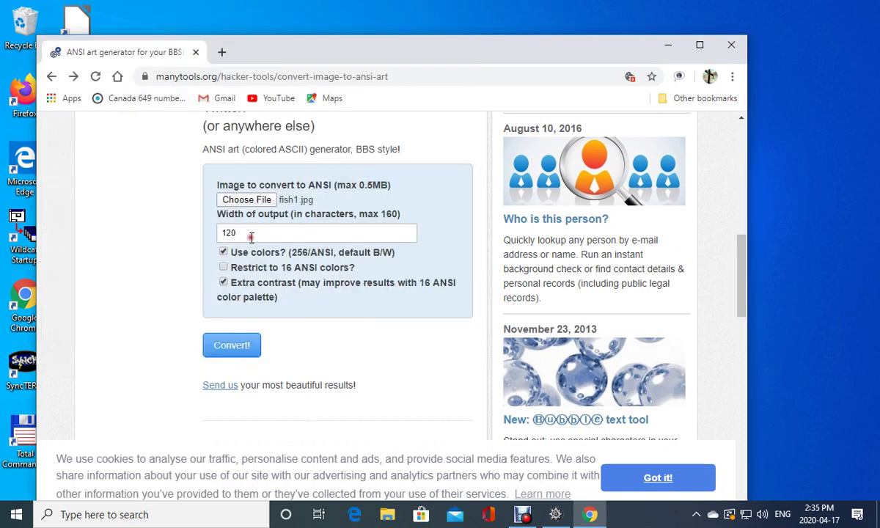
click(249, 342)
click(244, 345)
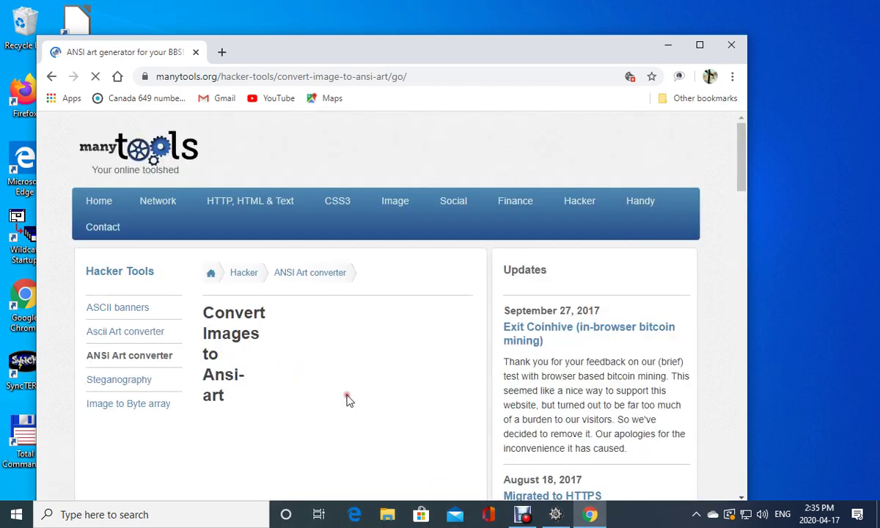
Download the converted art as a BBS/CP437 file, ansi-art.ans.
scroll(346, 401, down, 7)
scroll(346, 401, down, 3)
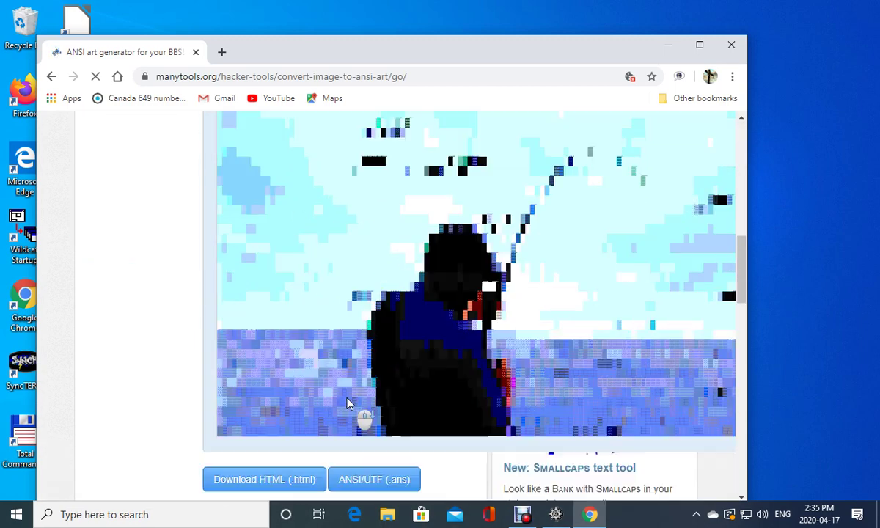
scroll(346, 401, up, 3)
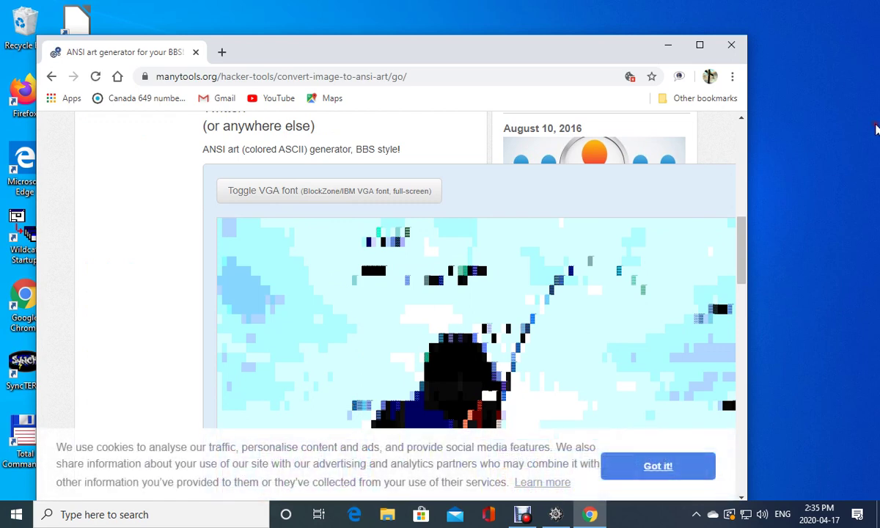
scroll(579, 240, down, 10)
scroll(515, 270, up, 4)
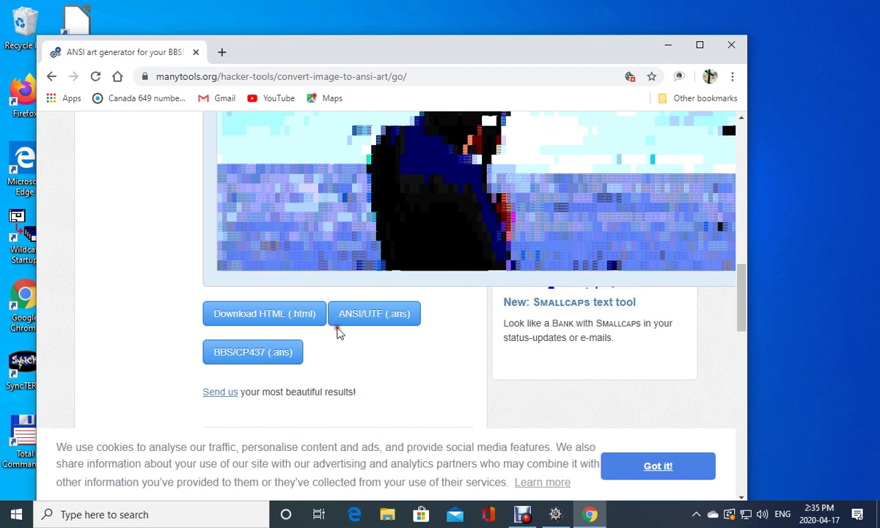
click(275, 354)
scroll(277, 354, down, 5)
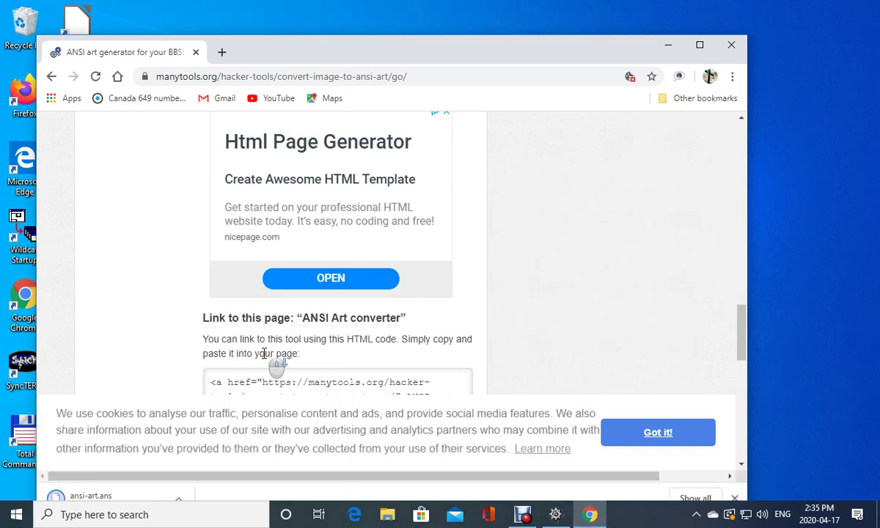
scroll(272, 365, down, 4)
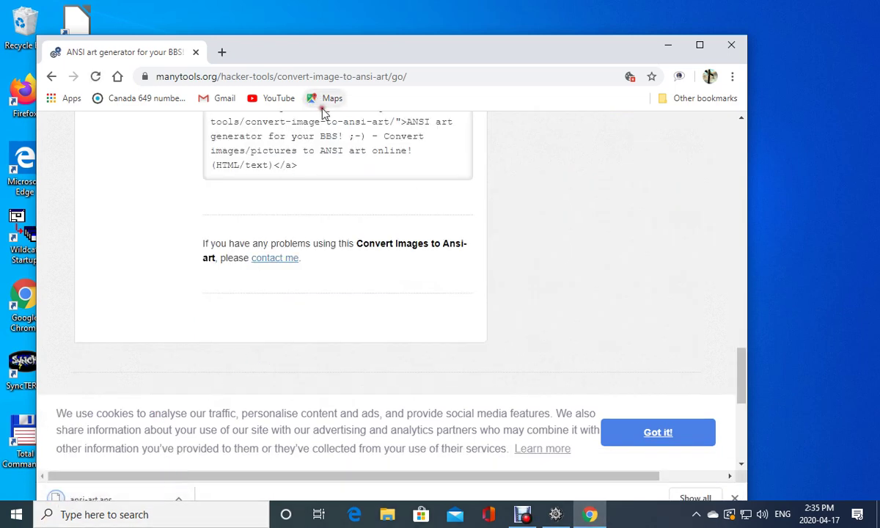
scroll(374, 228, up, 6)
scroll(374, 228, up, 7)
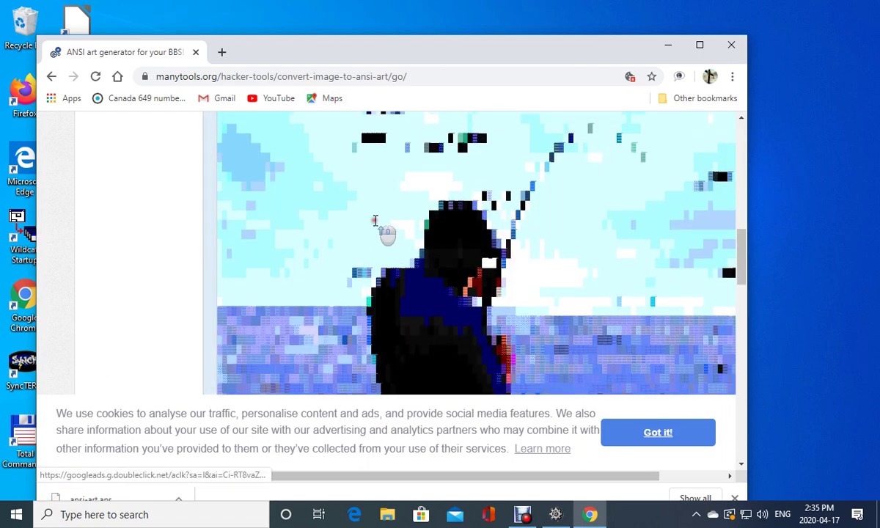
scroll(374, 228, down, 3)
scroll(375, 221, up, 2)
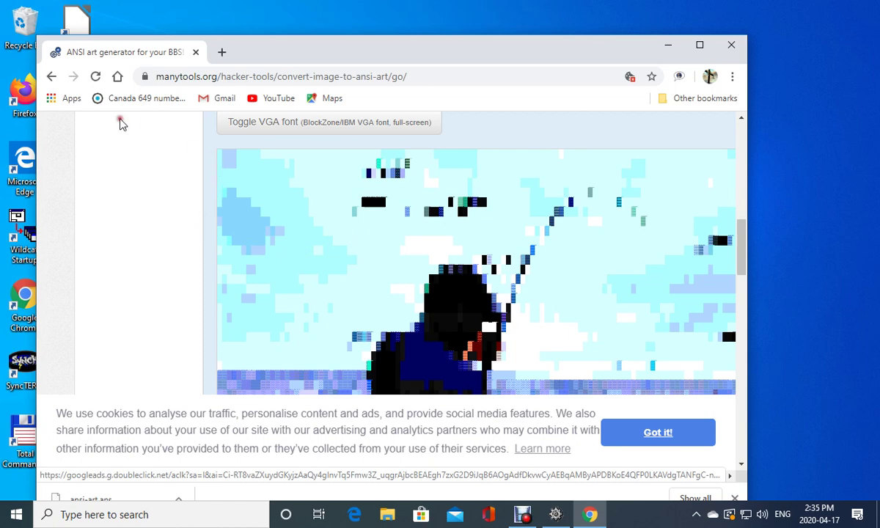
click(51, 77)
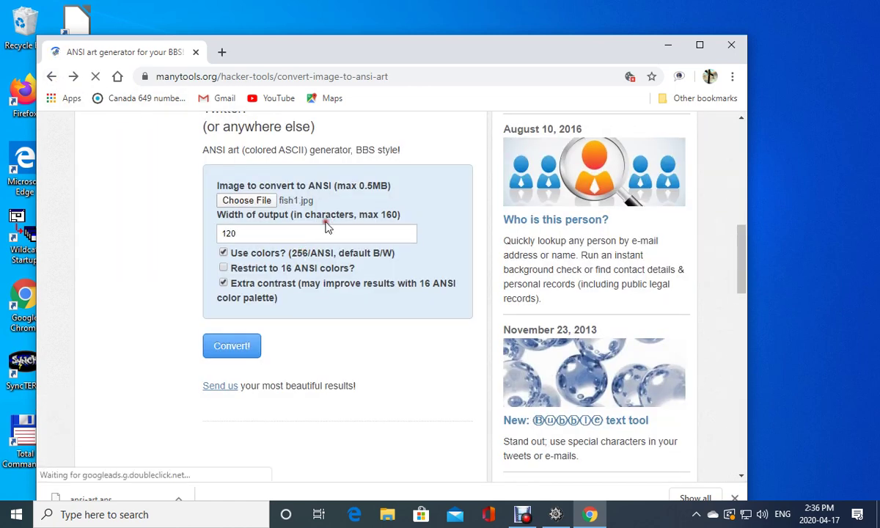
click(261, 199)
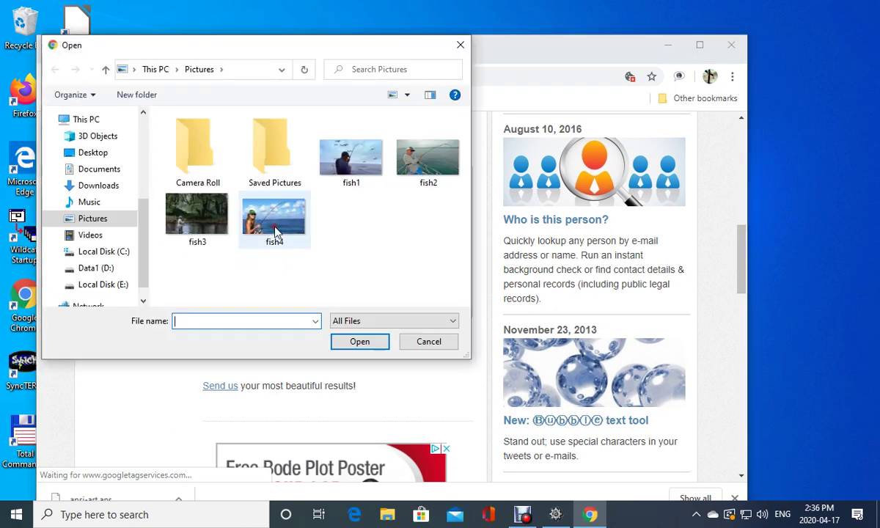
click(428, 169)
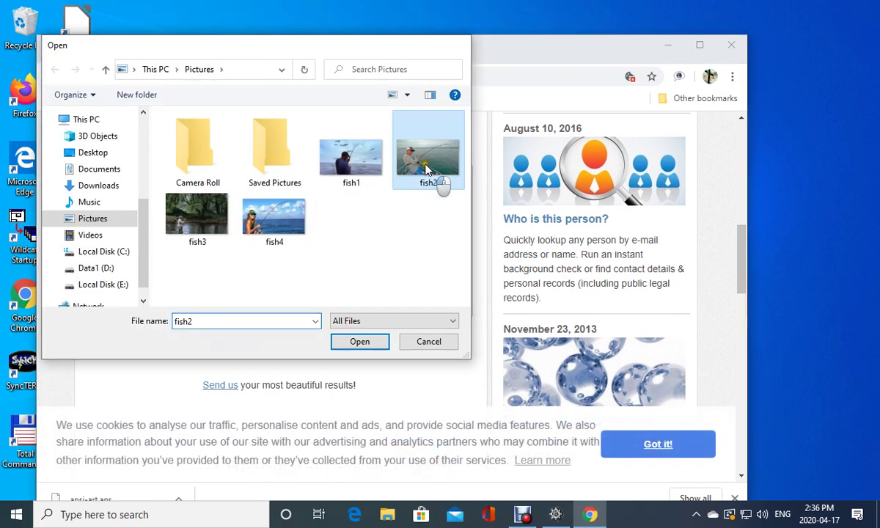
double_click(428, 169)
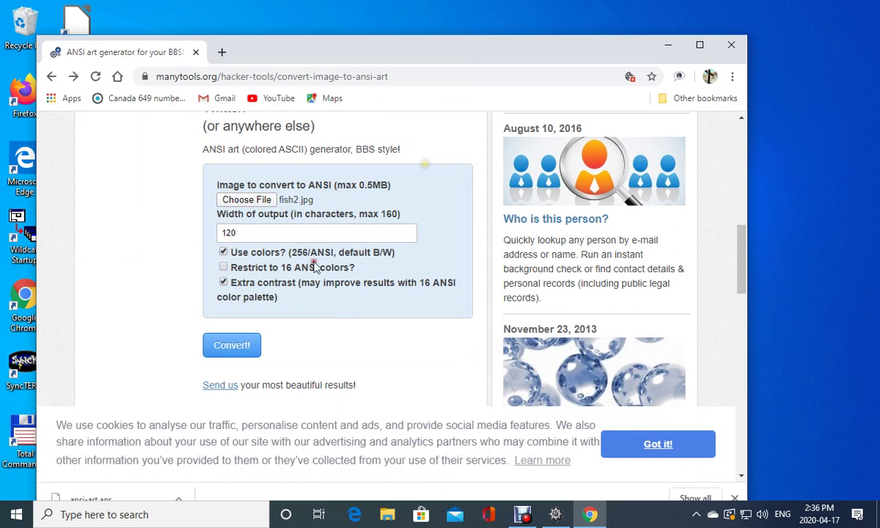
click(231, 346)
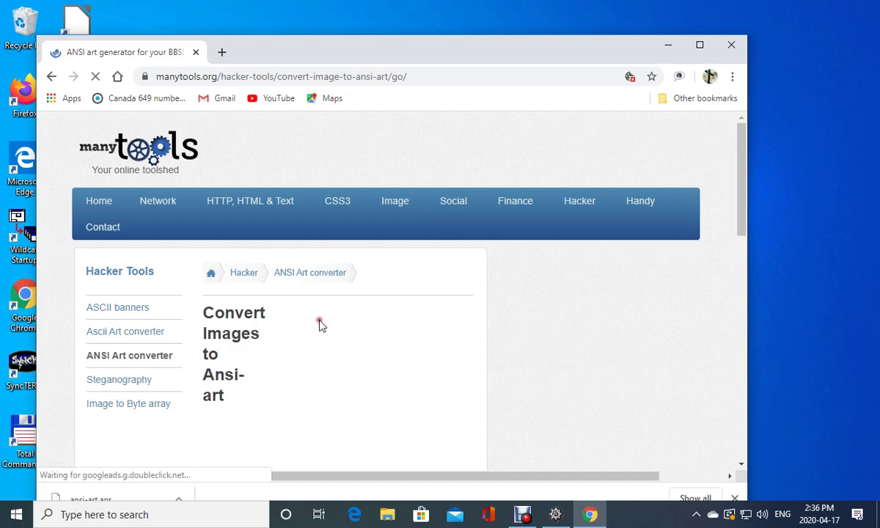
scroll(342, 317, down, 7)
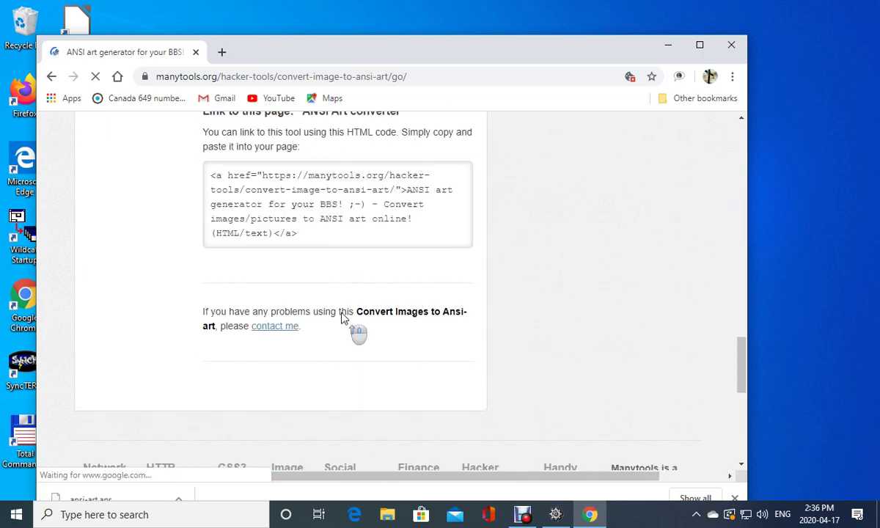
scroll(342, 317, up, 4)
scroll(342, 317, up, 3)
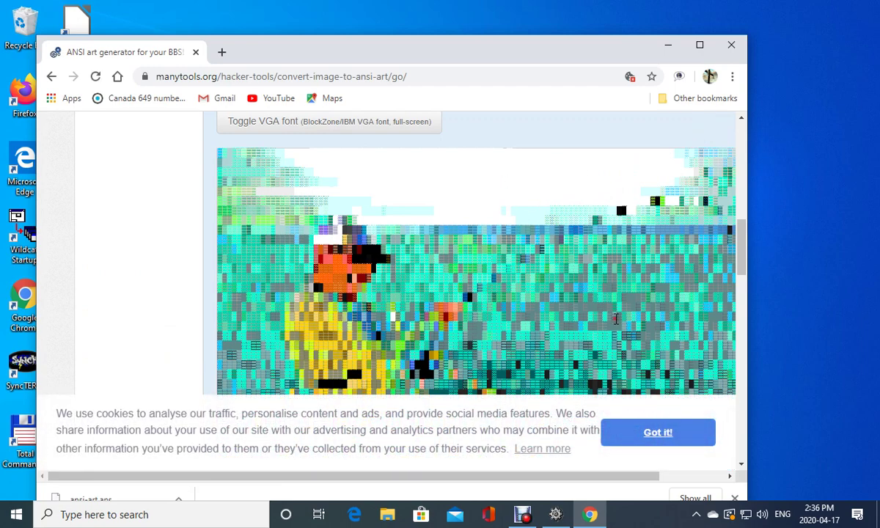
scroll(618, 322, down, 5)
scroll(618, 322, up, 4)
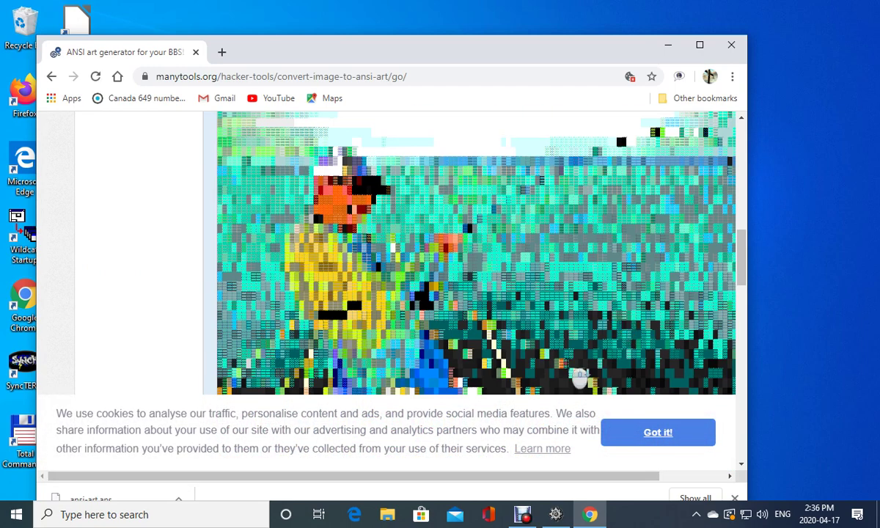
scroll(579, 378, down, 4)
click(260, 216)
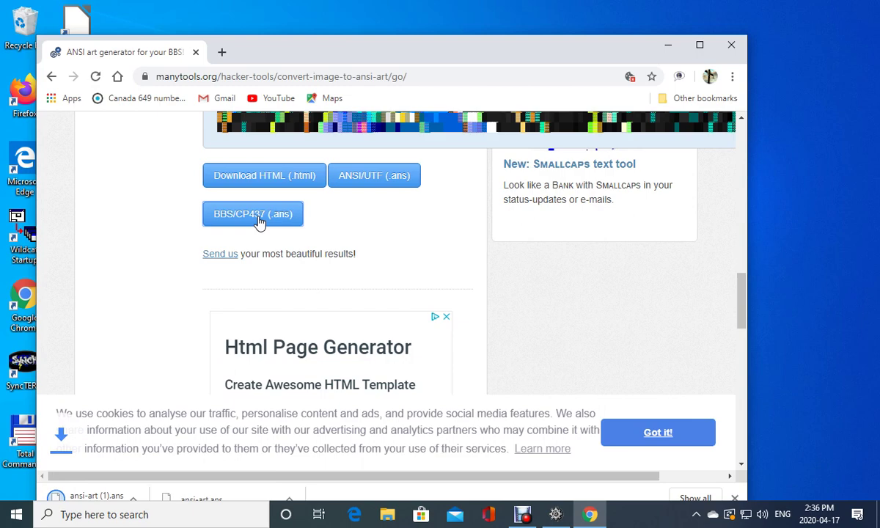
scroll(437, 246, up, 5)
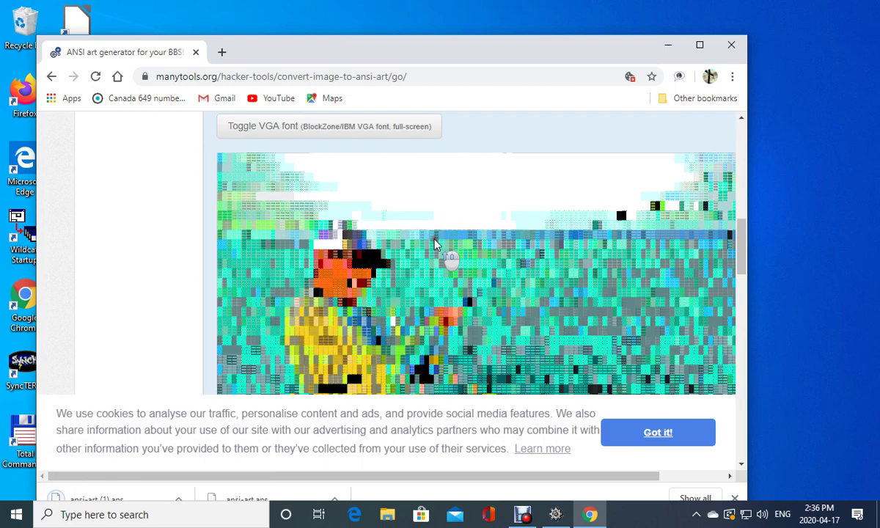
scroll(442, 187, up, 5)
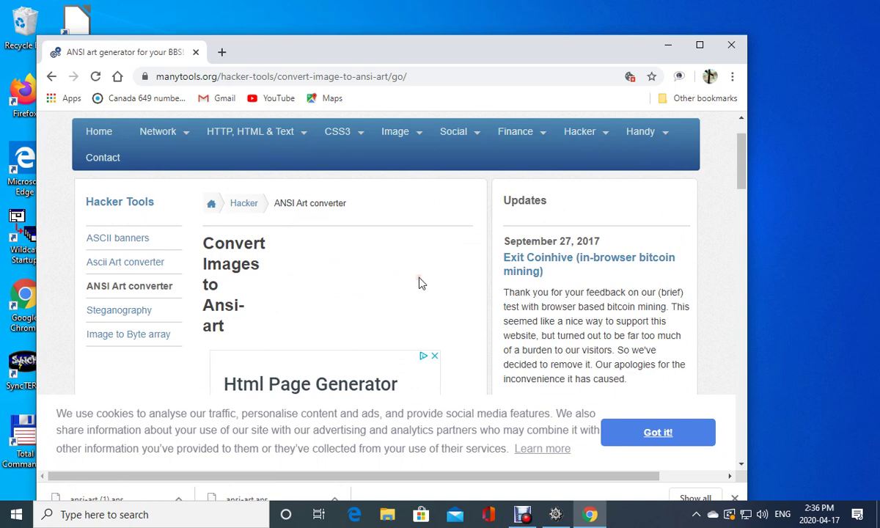
scroll(419, 273, up, 1)
Return to the upload form, load fish4 and convert it to 120-character colour ANSI art.
click(51, 77)
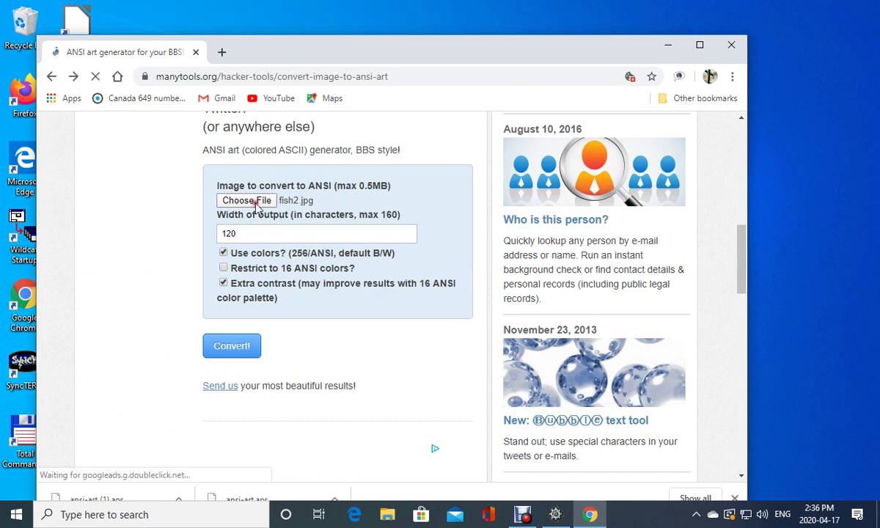
click(254, 200)
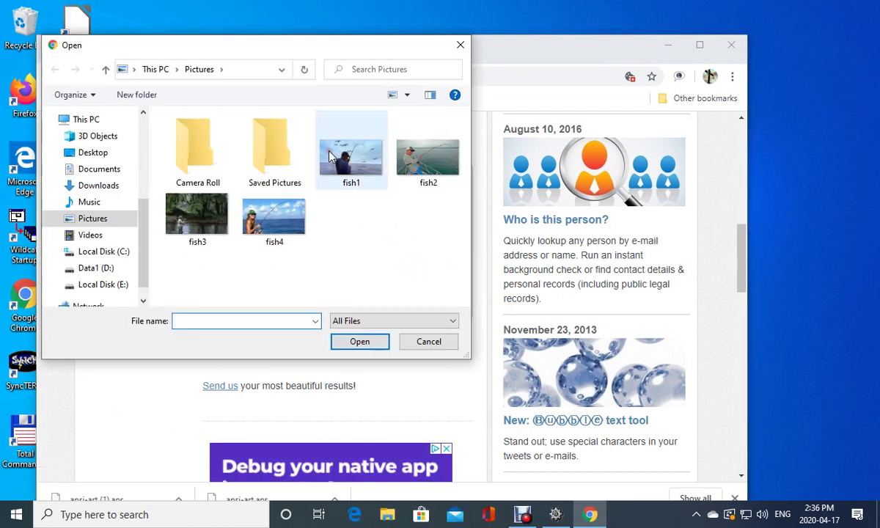
double_click(270, 214)
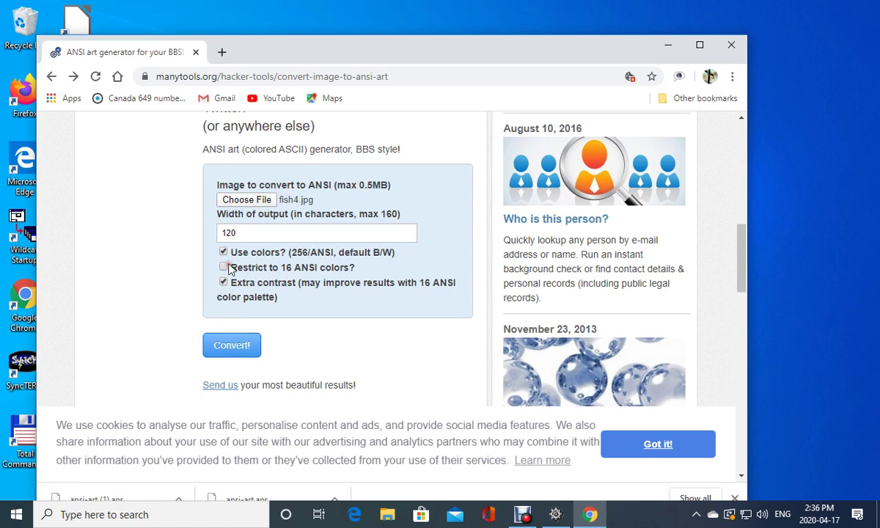
click(238, 338)
click(238, 343)
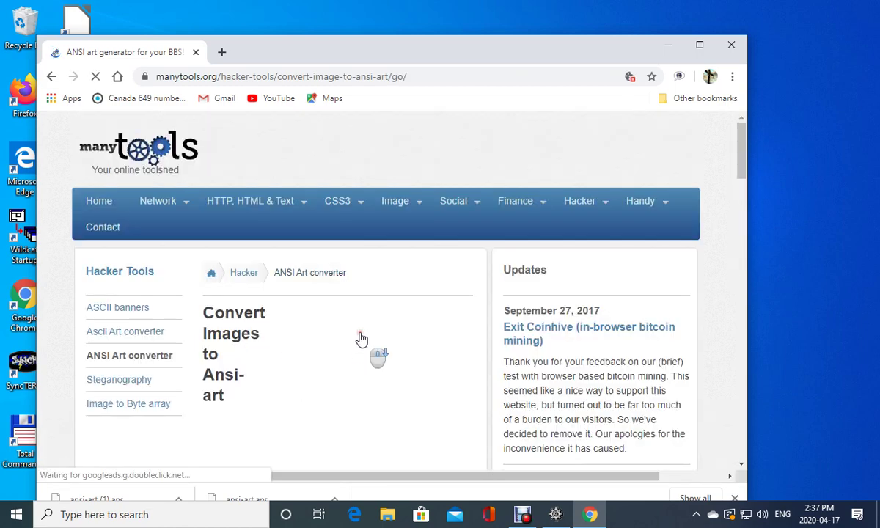
Download the green-hatted fisherman art as BBS/CP437 file ansi-art (2).ans.
scroll(361, 338, down, 15)
scroll(361, 335, up, 4)
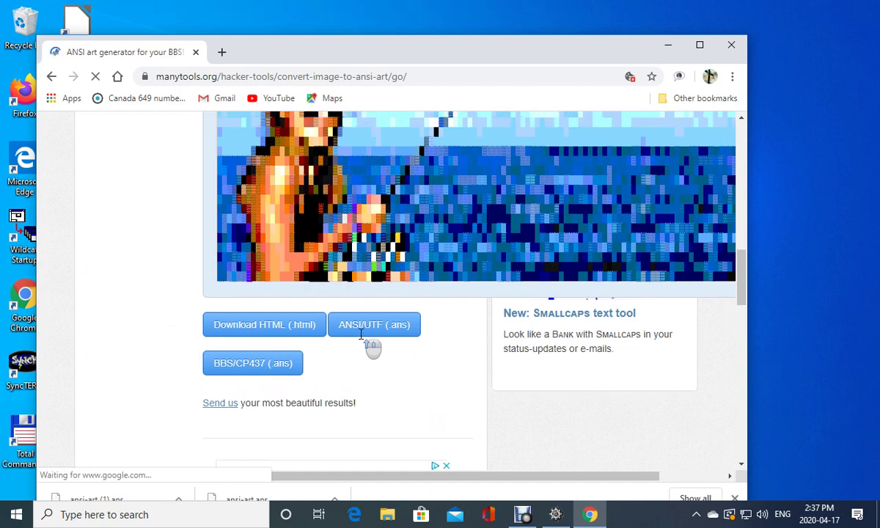
scroll(361, 335, up, 6)
scroll(360, 337, down, 2)
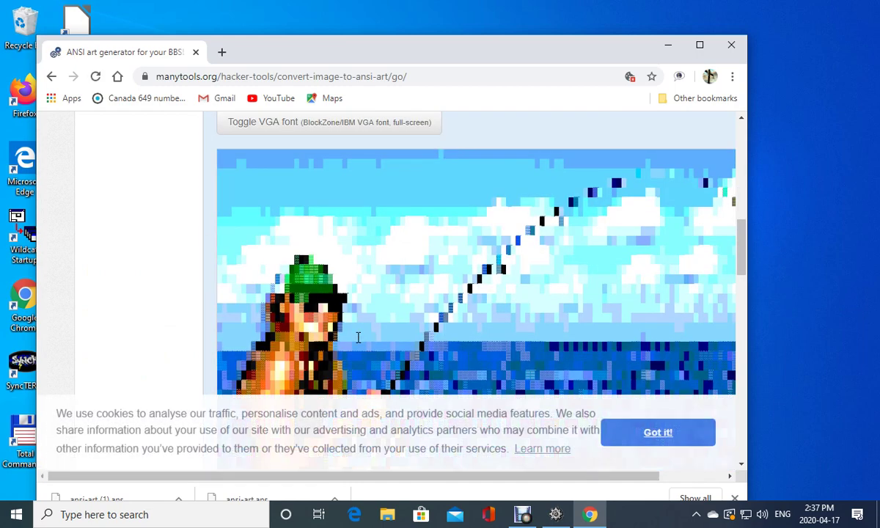
scroll(358, 338, down, 3)
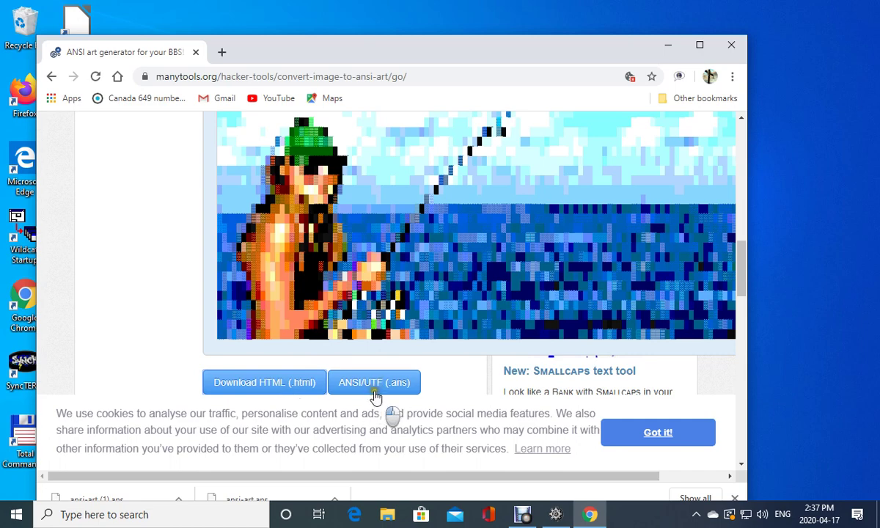
scroll(376, 396, down, 10)
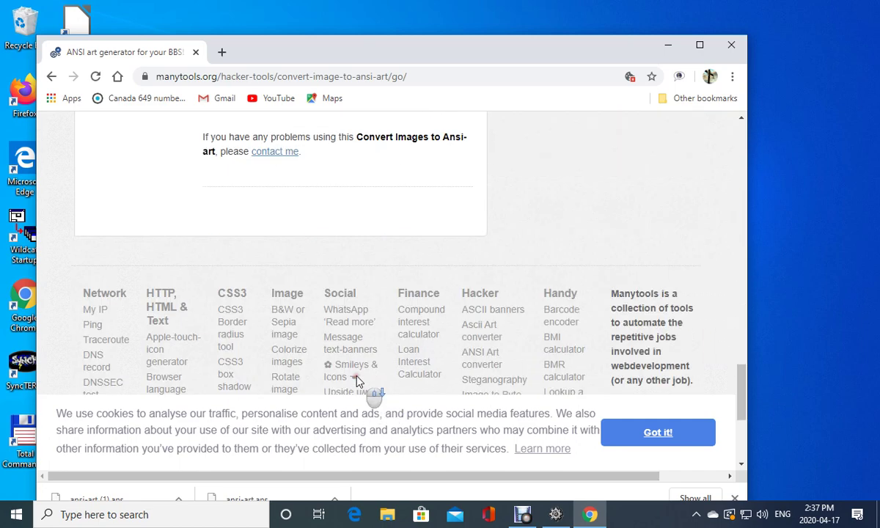
scroll(357, 381, up, 10)
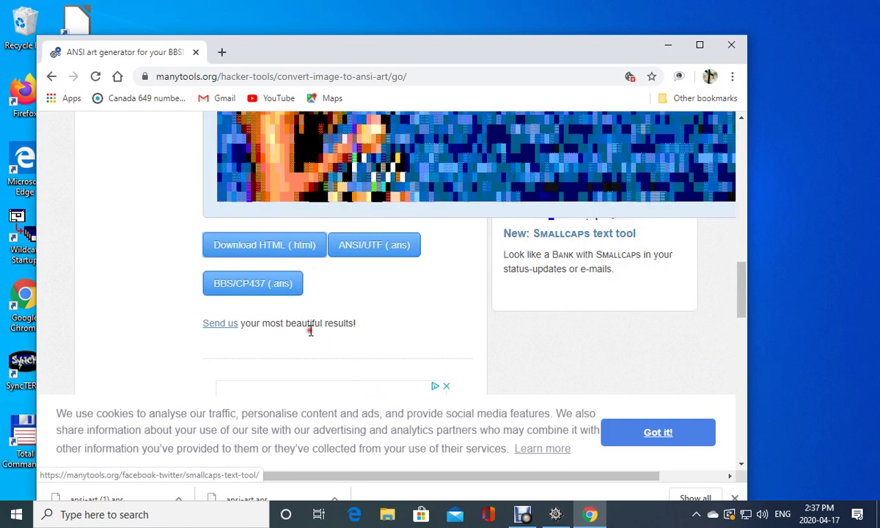
click(238, 292)
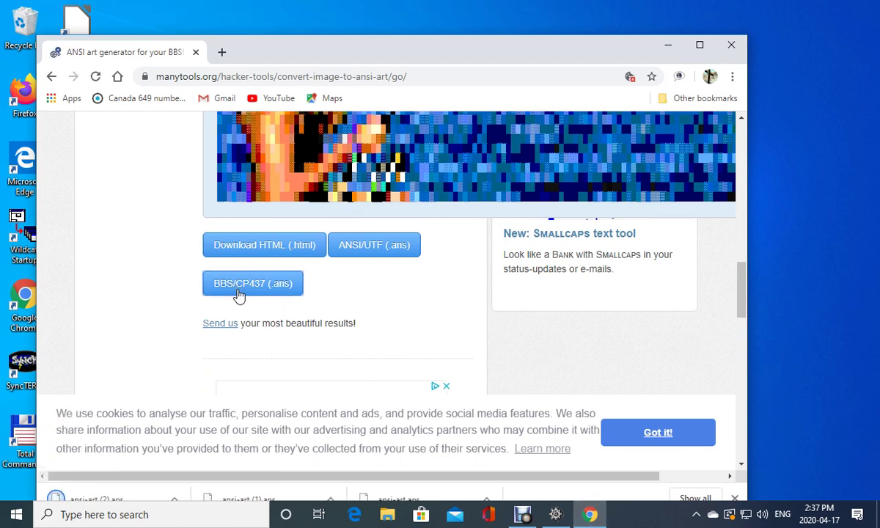
scroll(220, 370, down, 10)
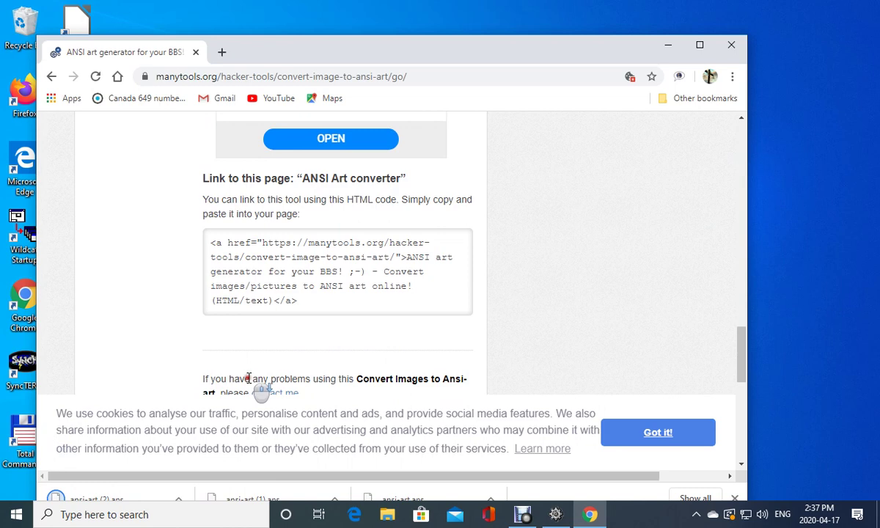
Restart Chrome and search Google for 'telnet bbs programs'.
click(729, 47)
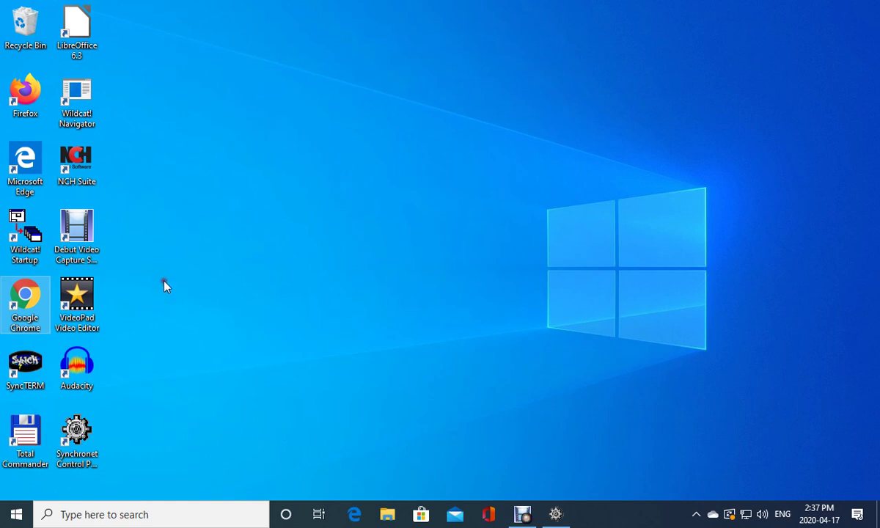
double_click(38, 308)
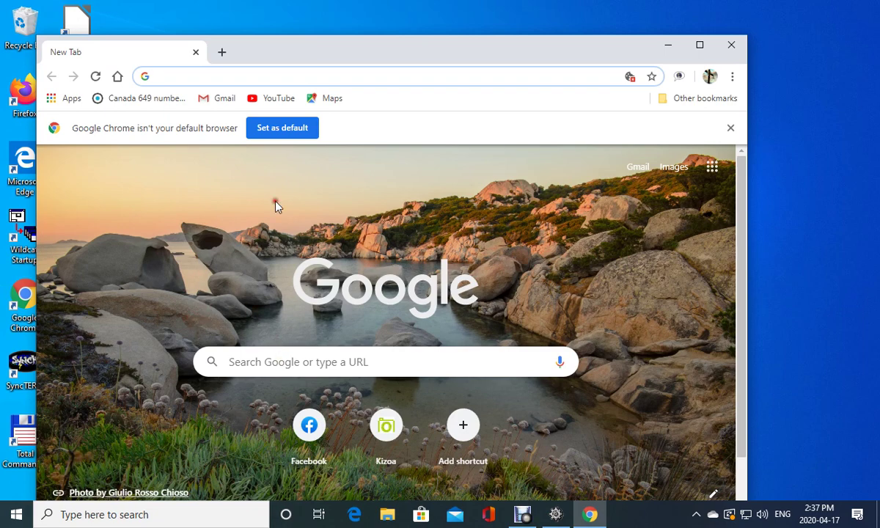
click(226, 76)
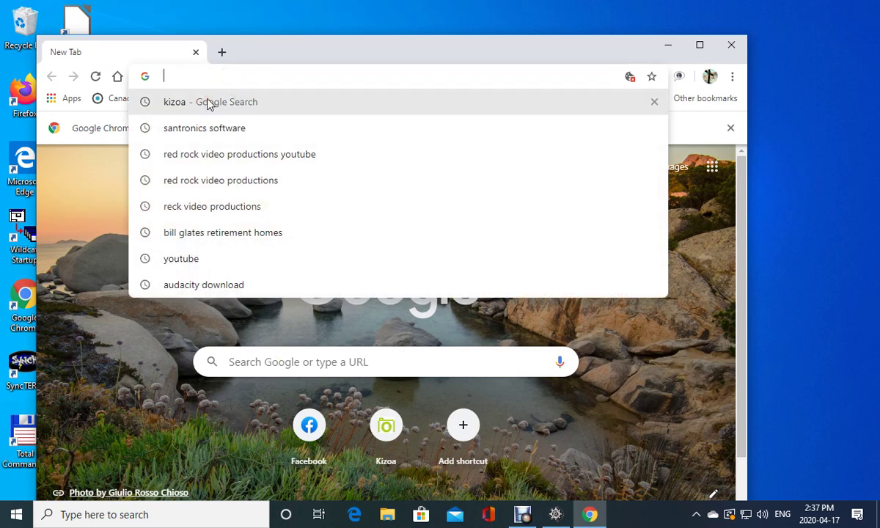
text(telnet)
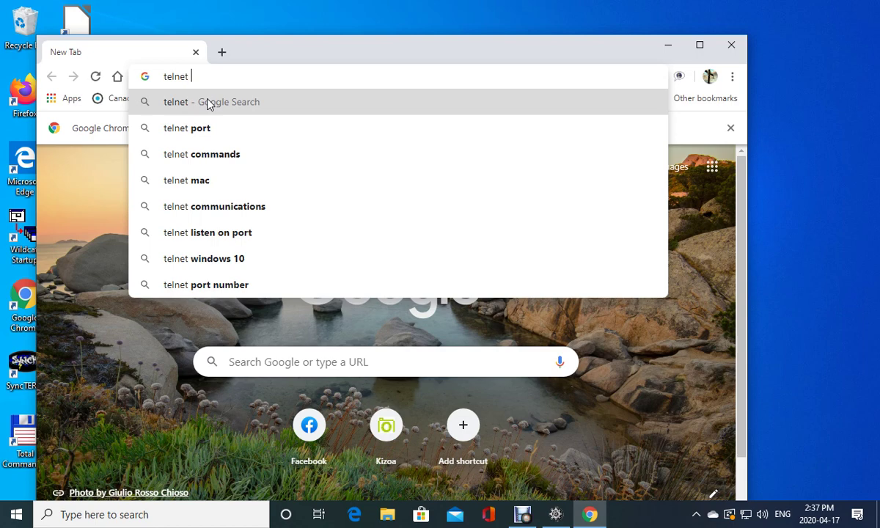
text( bbs programs)
key(Return)
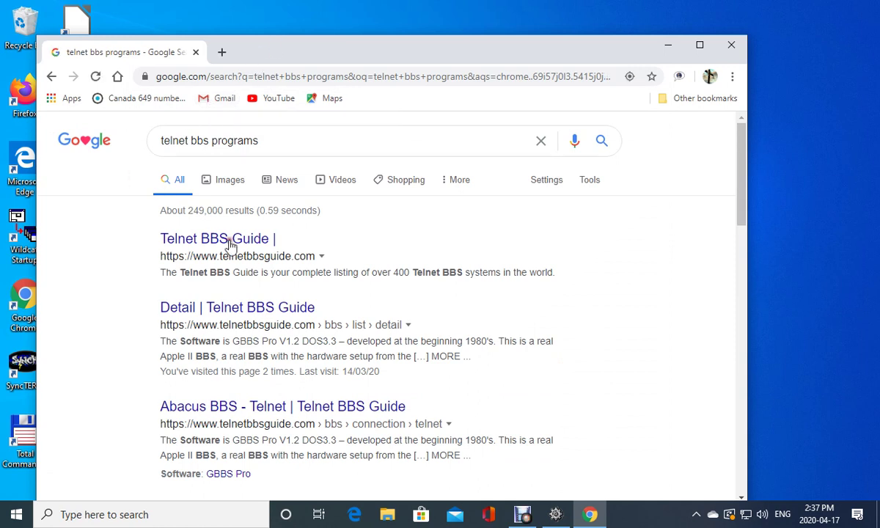
Change the search query to 'telnet programs' and run it.
click(271, 145)
key(BackSpace)
key(BackSpace)
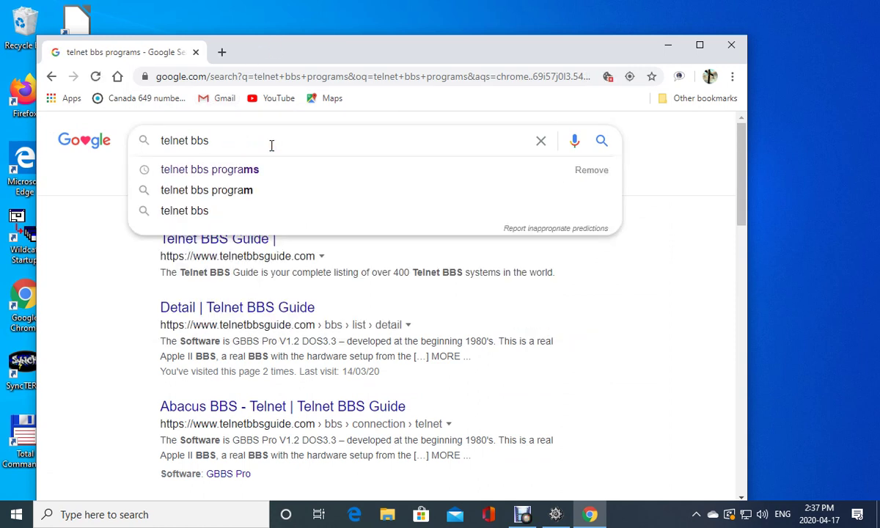
key(BackSpace)
key(BackSpace)
key(BackSpace)
key(BackSpace)
key(BackSpace)
key(BackSpace)
key(BackSpace)
key(BackSpace)
key(BackSpace)
key(BackSpace)
text(te)
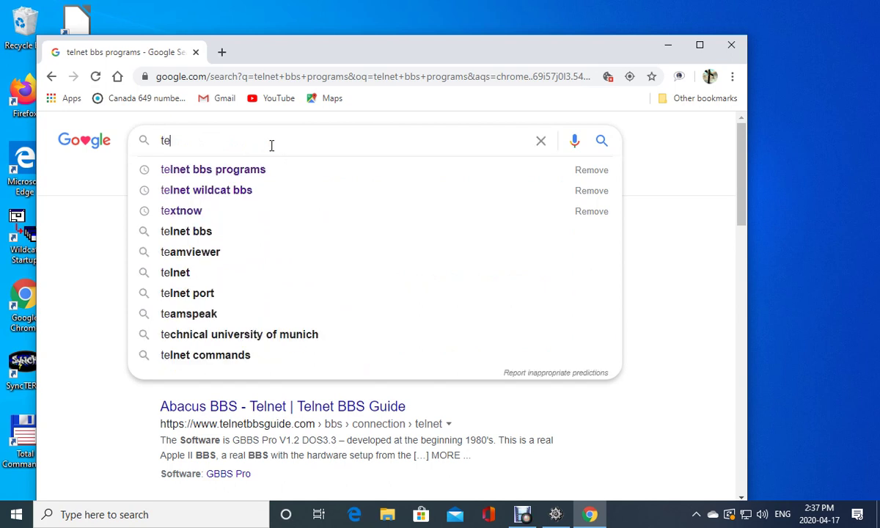
text(lnet p)
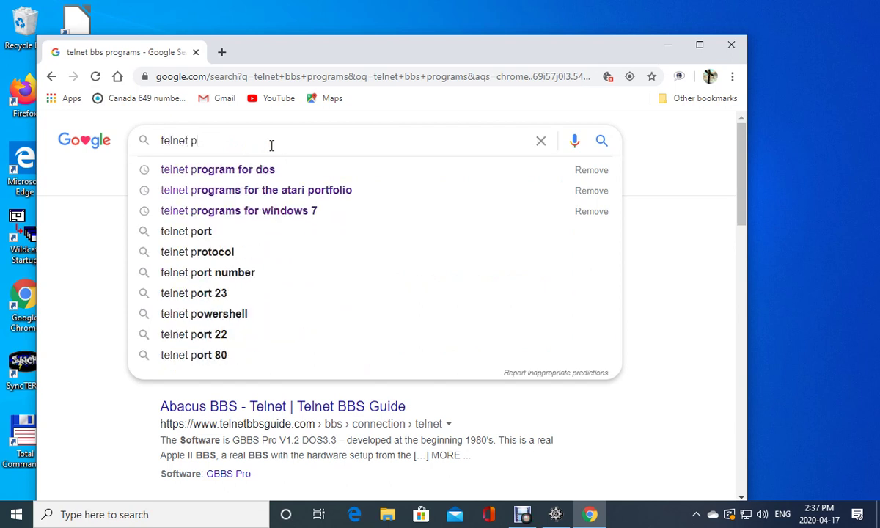
text(rograms)
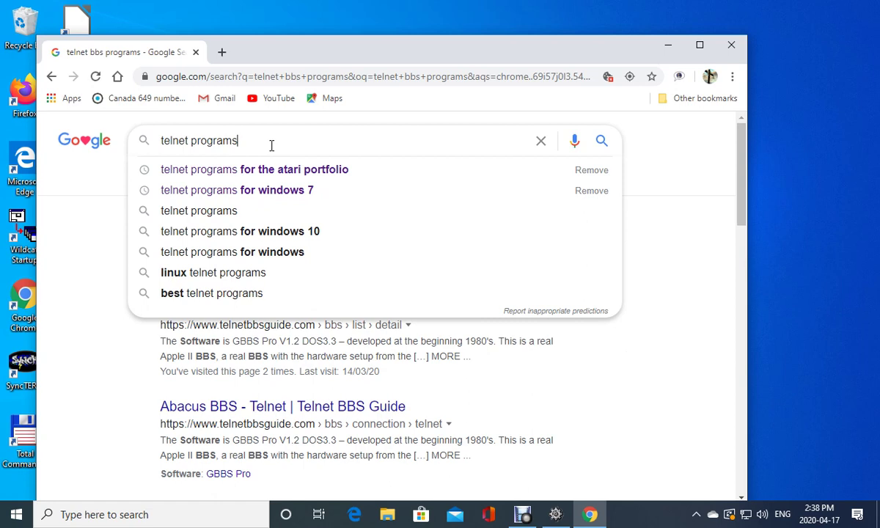
key(Return)
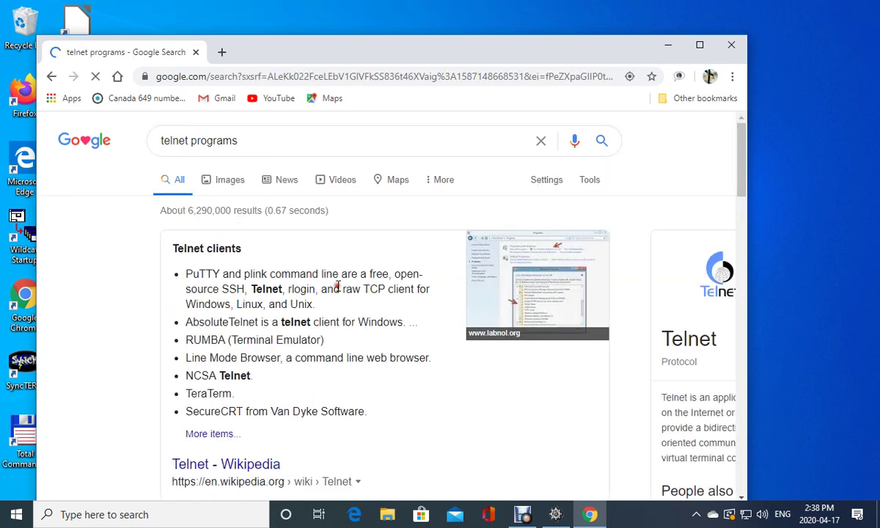
scroll(345, 293, down, 2)
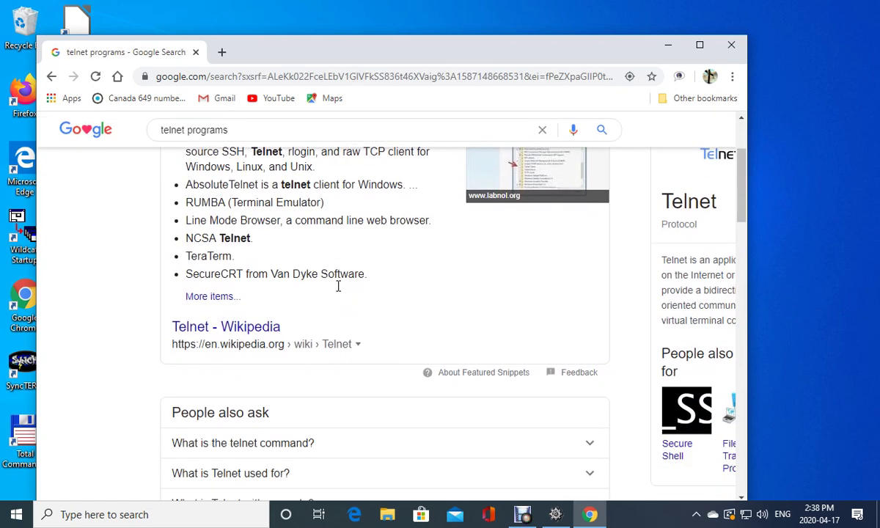
scroll(341, 308, down, 3)
scroll(328, 297, down, 2)
scroll(326, 301, down, 1)
scroll(325, 307, down, 3)
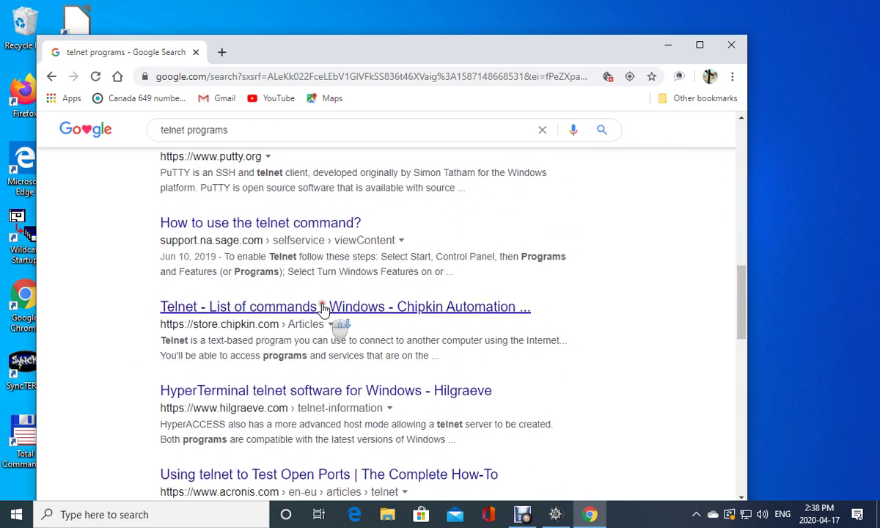
scroll(323, 306, down, 2)
scroll(323, 306, down, 1)
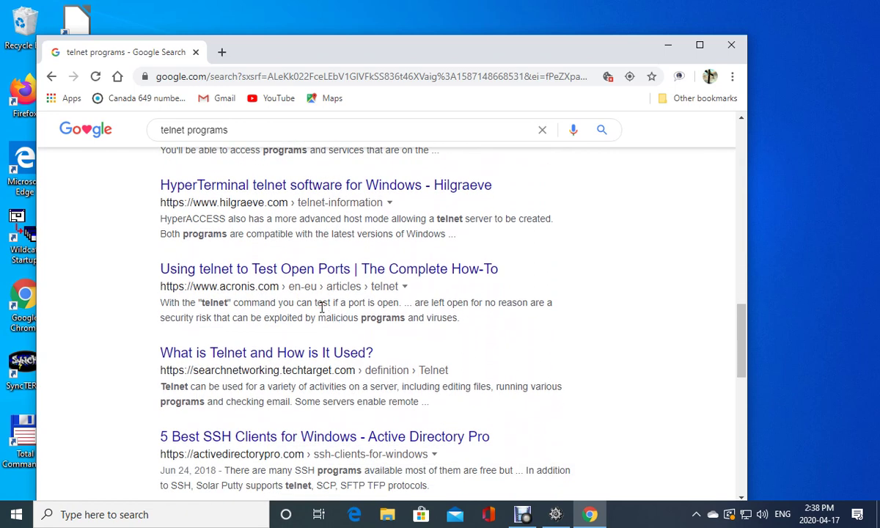
scroll(325, 306, down, 2)
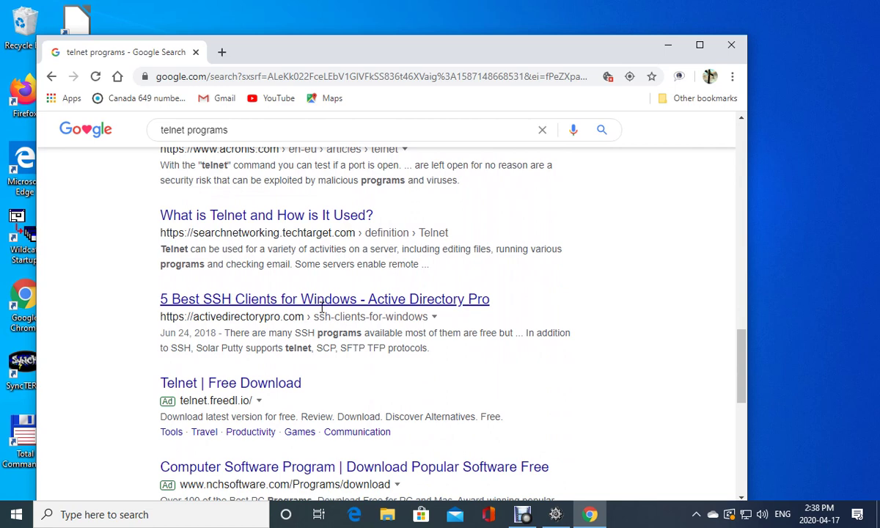
scroll(321, 306, down, 2)
scroll(321, 314, down, 3)
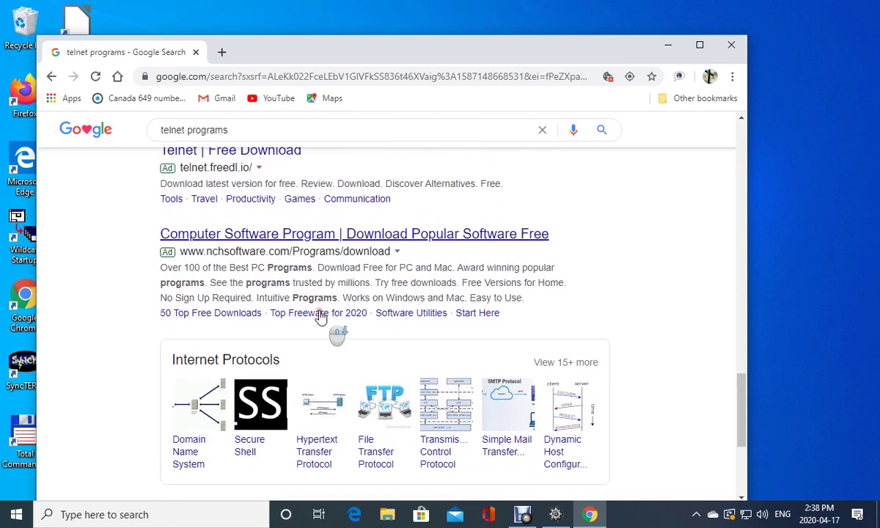
scroll(317, 337, down, 2)
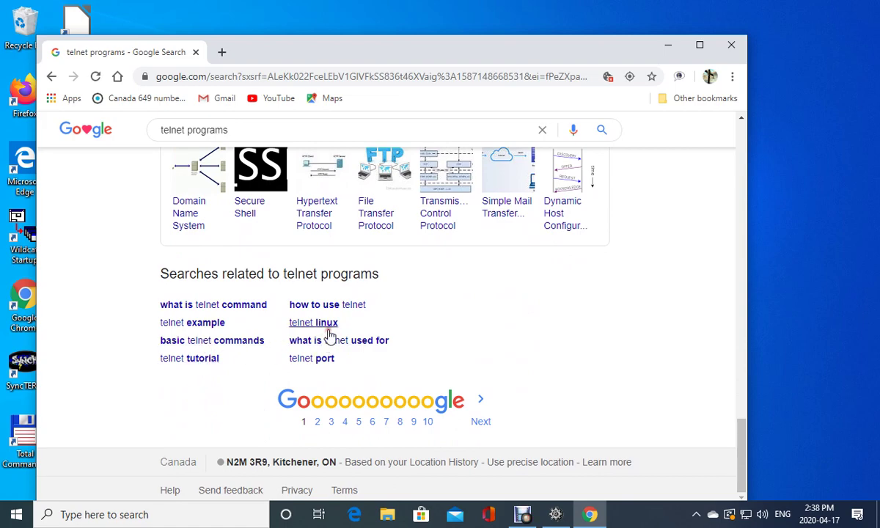
scroll(330, 335, up, 4)
scroll(331, 330, up, 10)
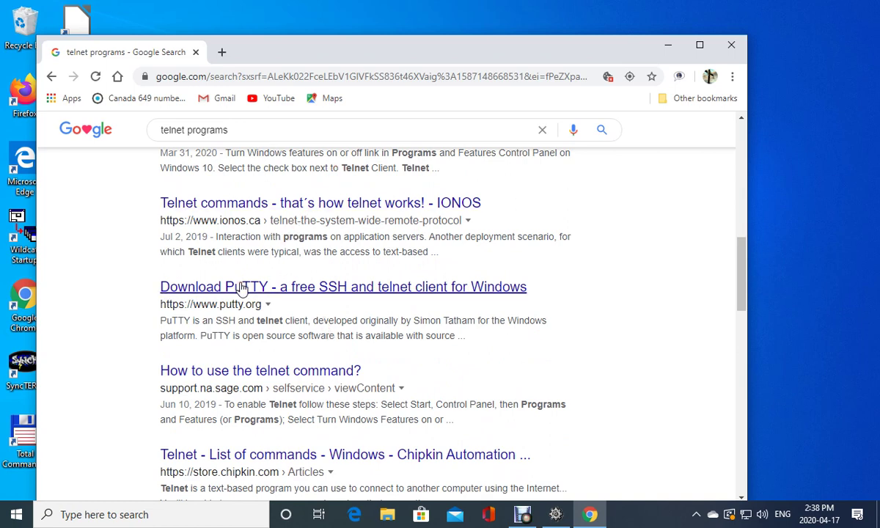
scroll(242, 289, up, 5)
scroll(240, 284, up, 5)
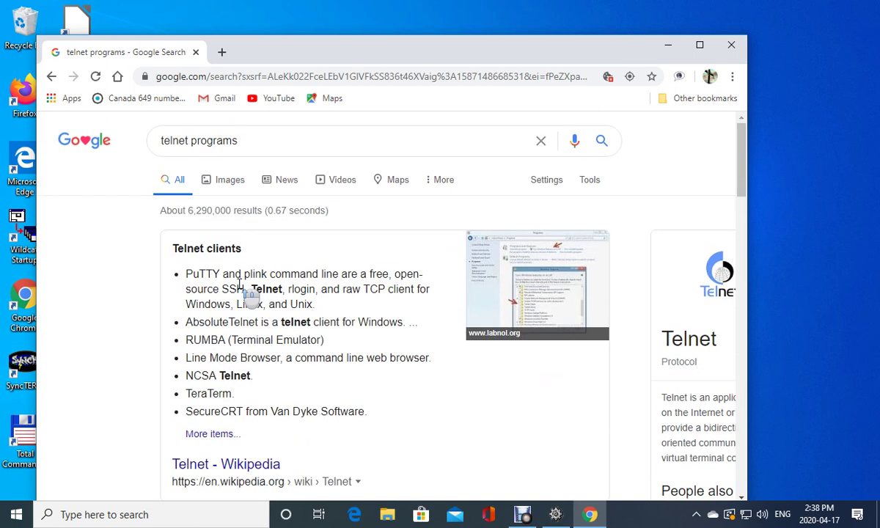
click(243, 297)
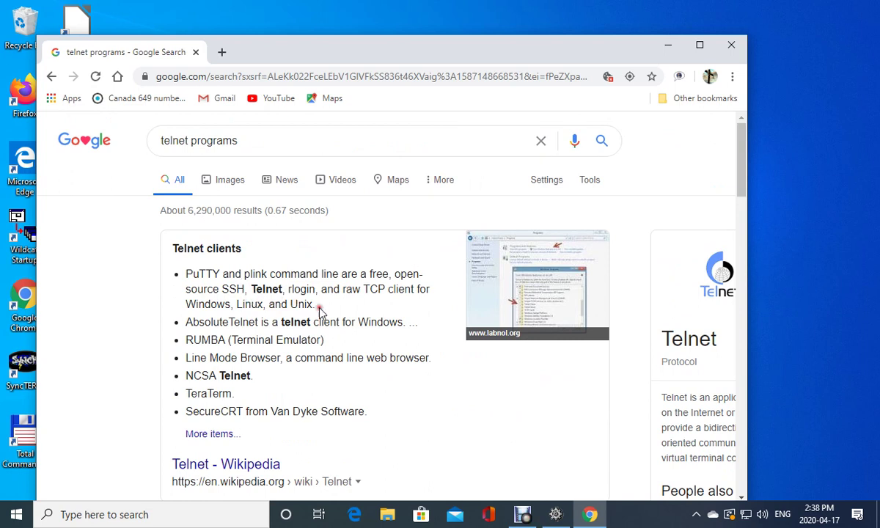
click(296, 307)
click(351, 204)
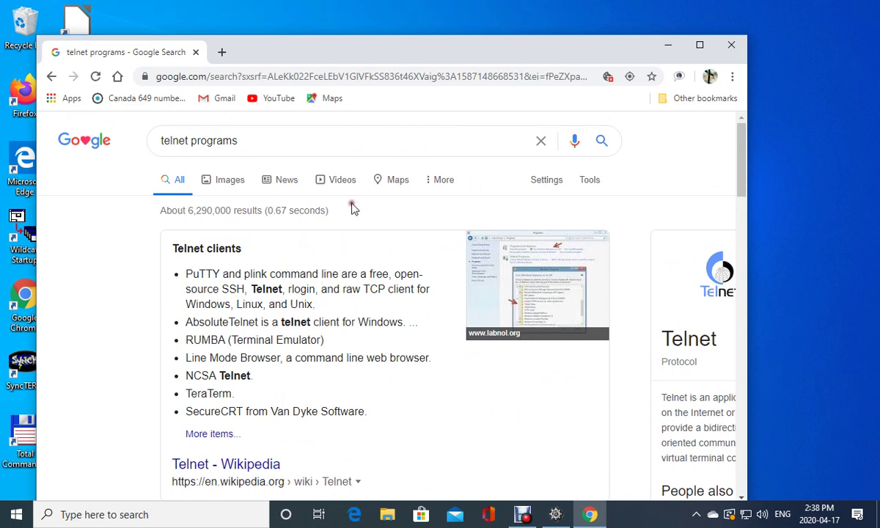
click(251, 146)
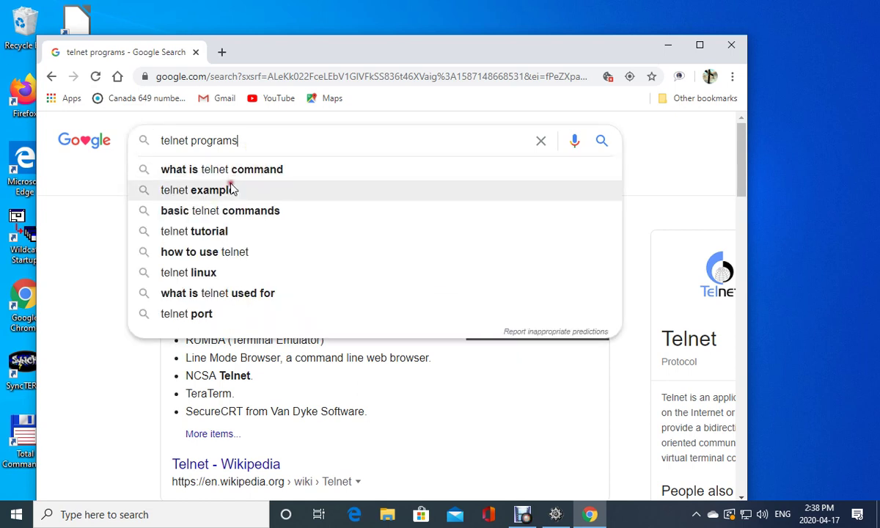
click(211, 251)
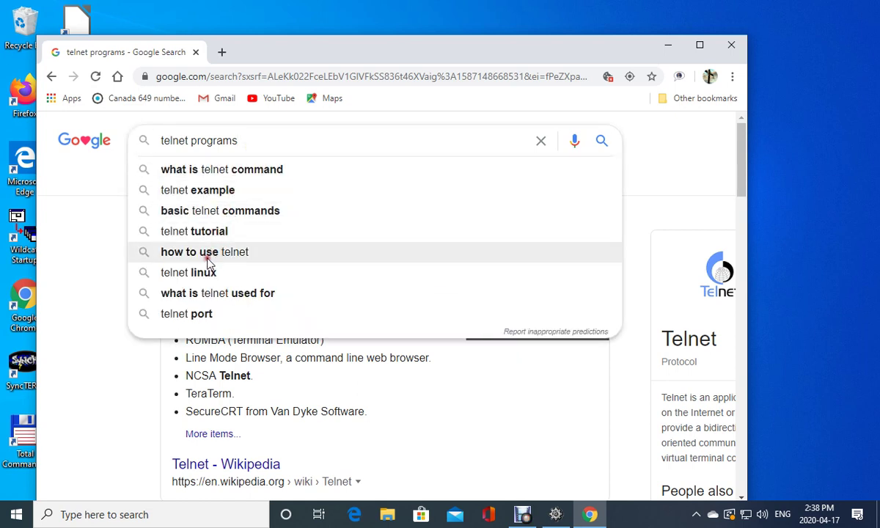
Search Google for 'free telnet clients' and open Capterra's Top 10 Client Software ad.
key(BackSpace)
key(BackSpace)
key(BackSpace)
key(BackSpace)
key(BackSpace)
key(BackSpace)
key(BackSpace)
key(BackSpace)
key(BackSpace)
key(BackSpace)
key(BackSpace)
key(BackSpace)
key(BackSpace)
key(BackSpace)
key(BackSpace)
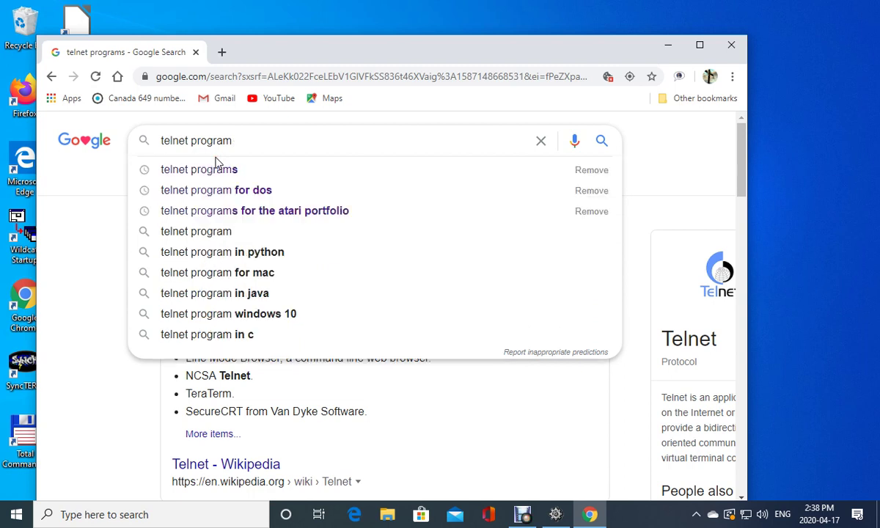
text(f)
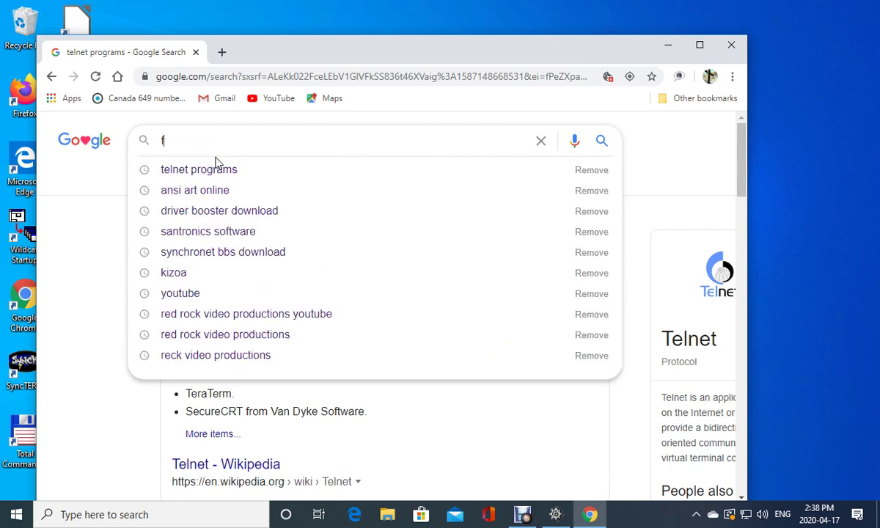
text(ree telnet)
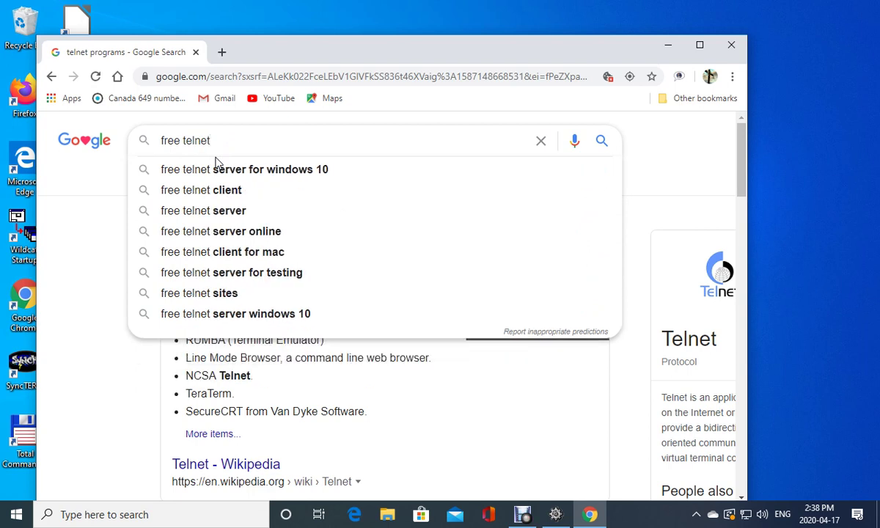
text( clients)
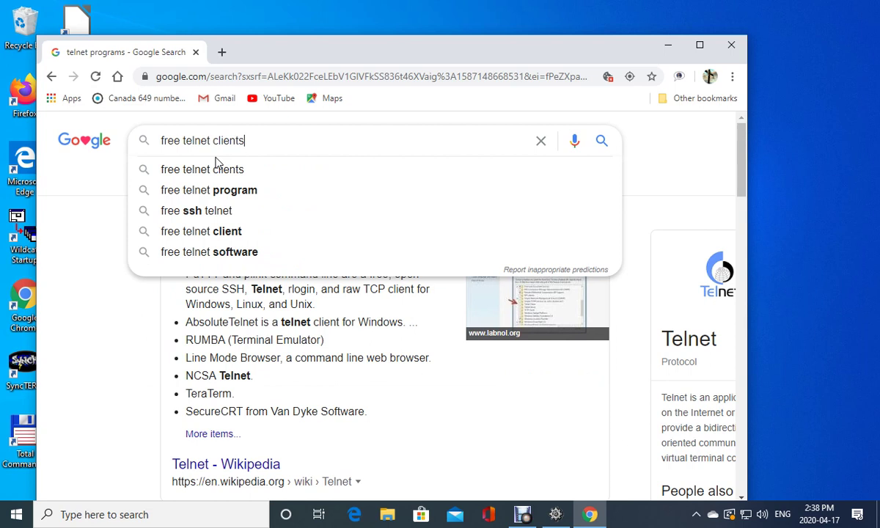
key(Return)
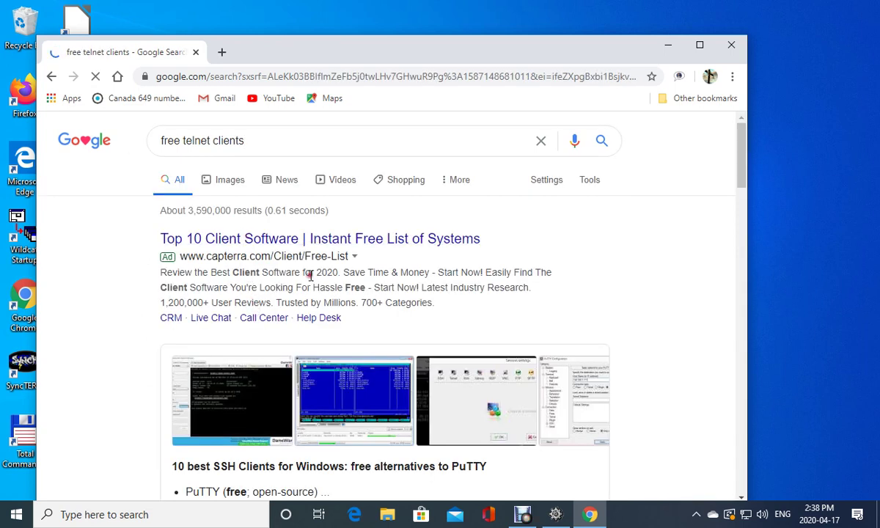
click(302, 244)
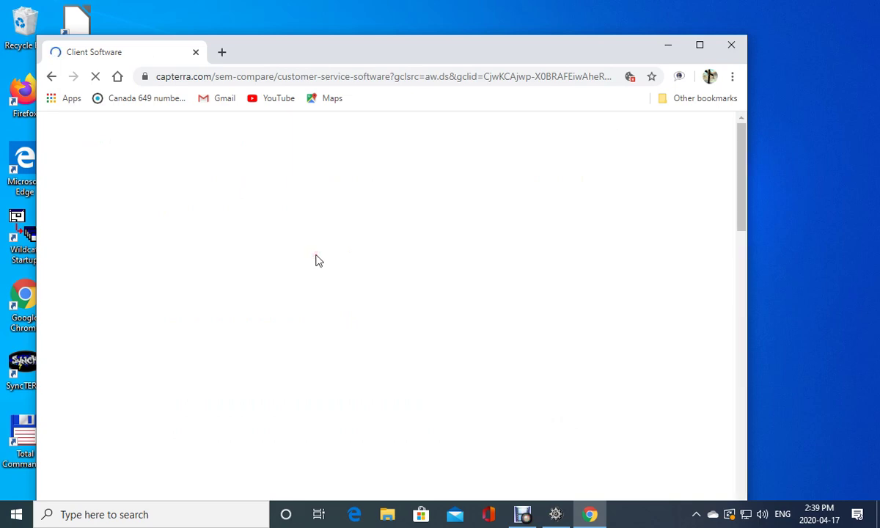
Skim the Capterra ad page, then return to the free telnet clients results.
scroll(317, 264, down, 10)
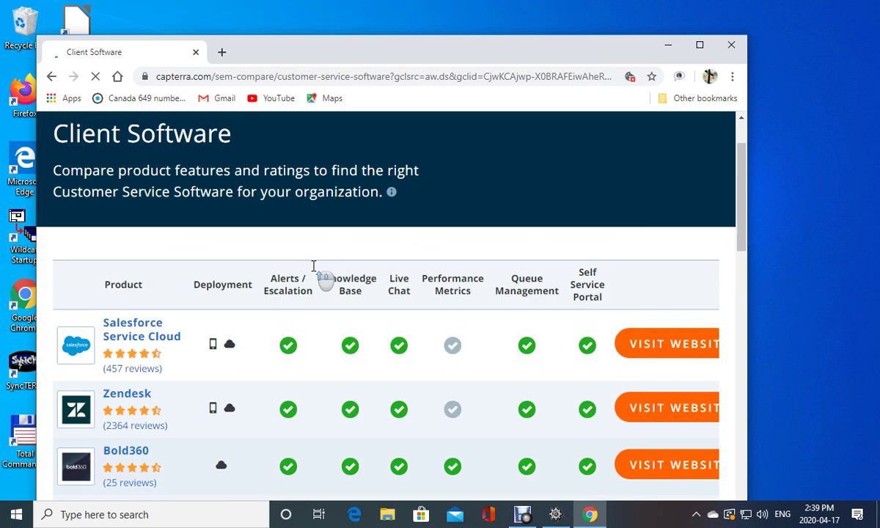
scroll(313, 265, up, 10)
scroll(312, 265, down, 10)
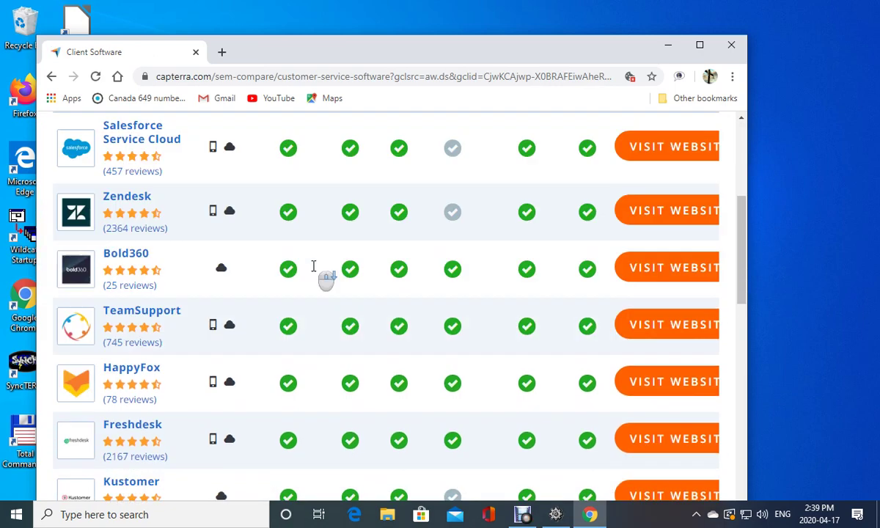
scroll(315, 286, up, 7)
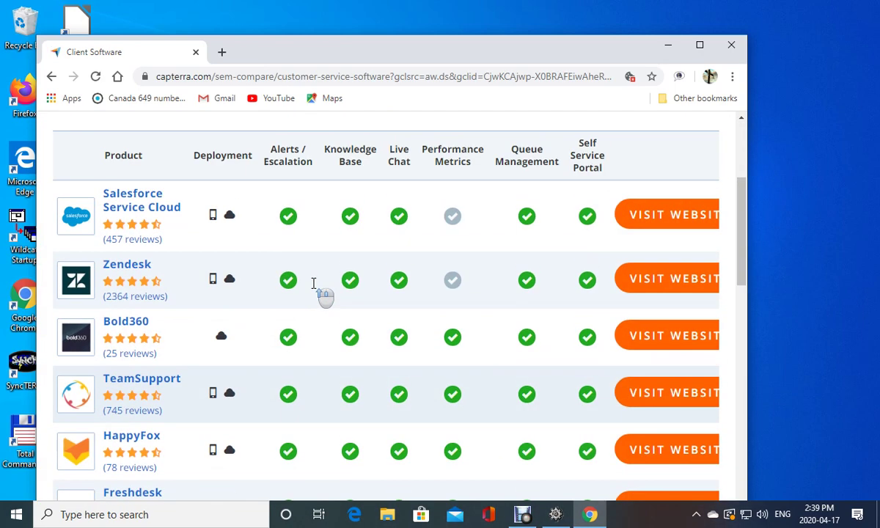
scroll(320, 292, up, 3)
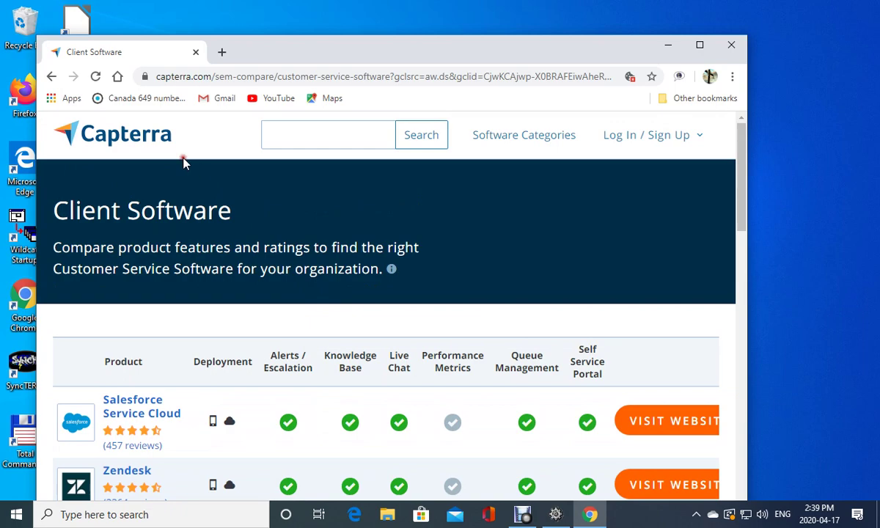
click(50, 77)
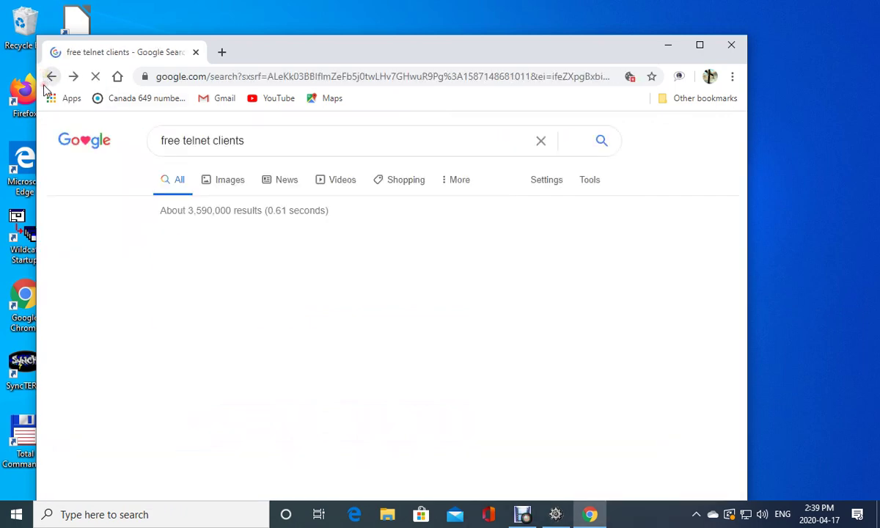
Open the MobaXterm sitelink under ittsystems' Putty Alternatives result.
scroll(277, 141, down, 5)
scroll(277, 141, down, 5)
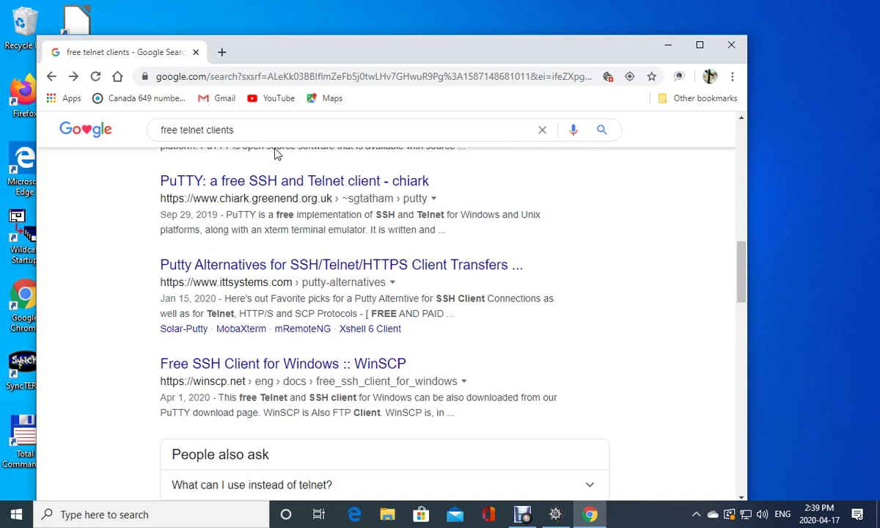
scroll(277, 155, down, 1)
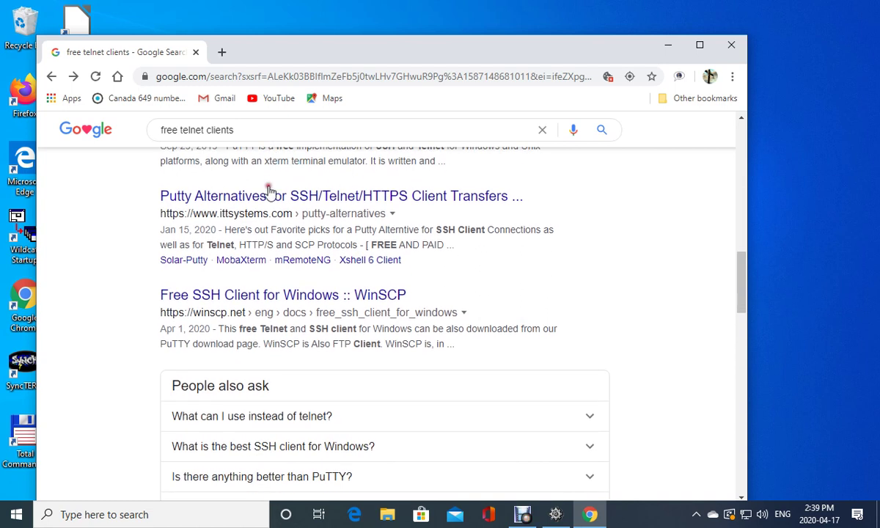
click(247, 262)
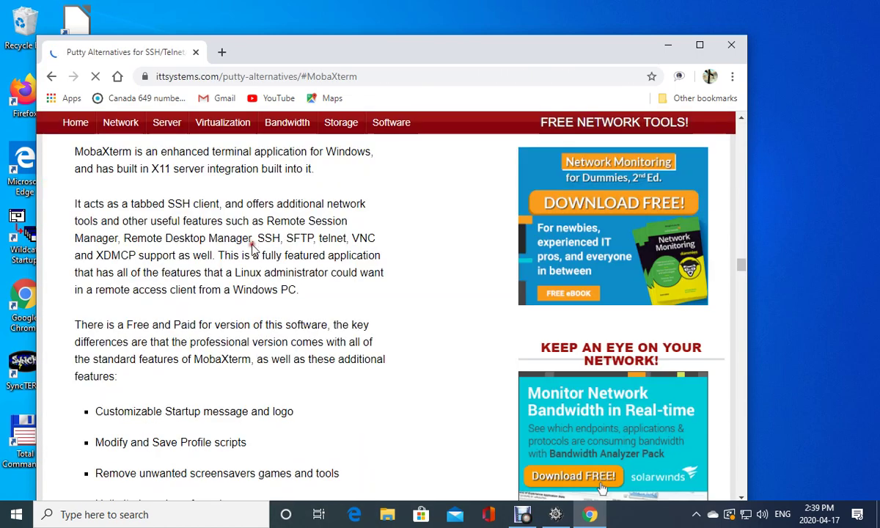
scroll(319, 253, down, 5)
scroll(311, 269, up, 15)
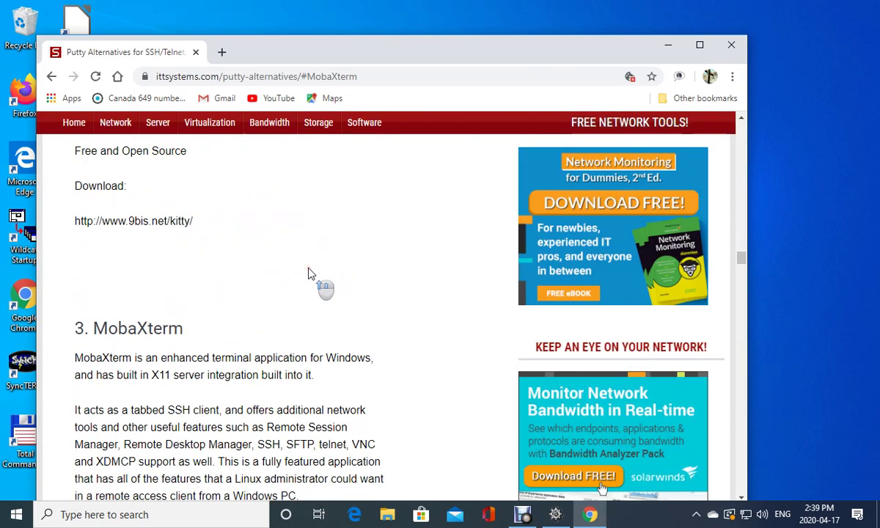
scroll(312, 264, up, 10)
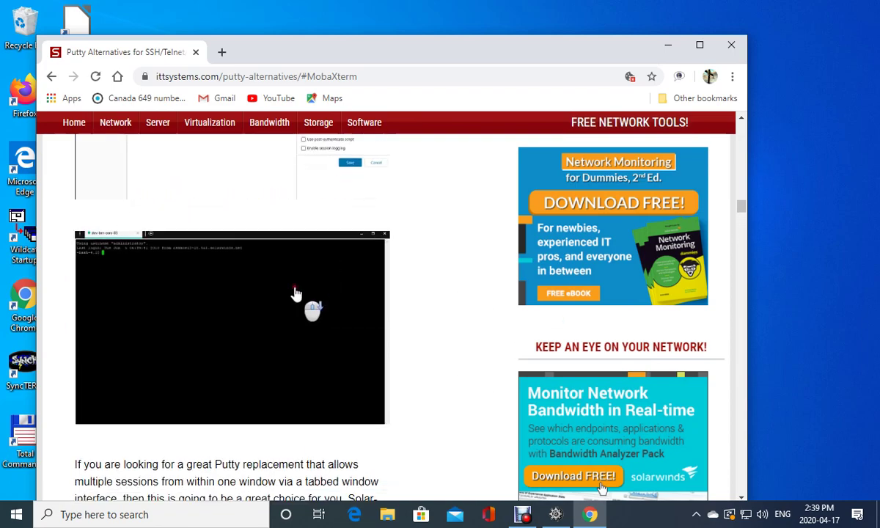
scroll(299, 294, down, 4)
scroll(266, 334, down, 10)
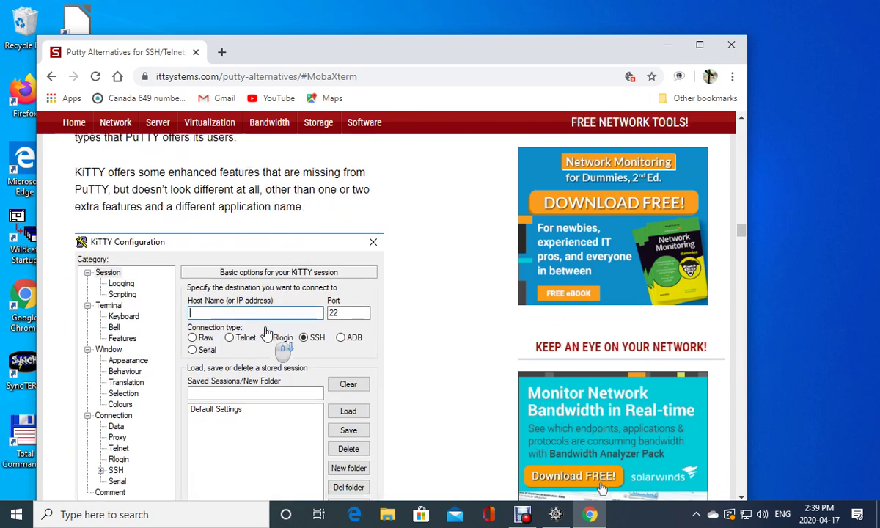
scroll(266, 333, down, 10)
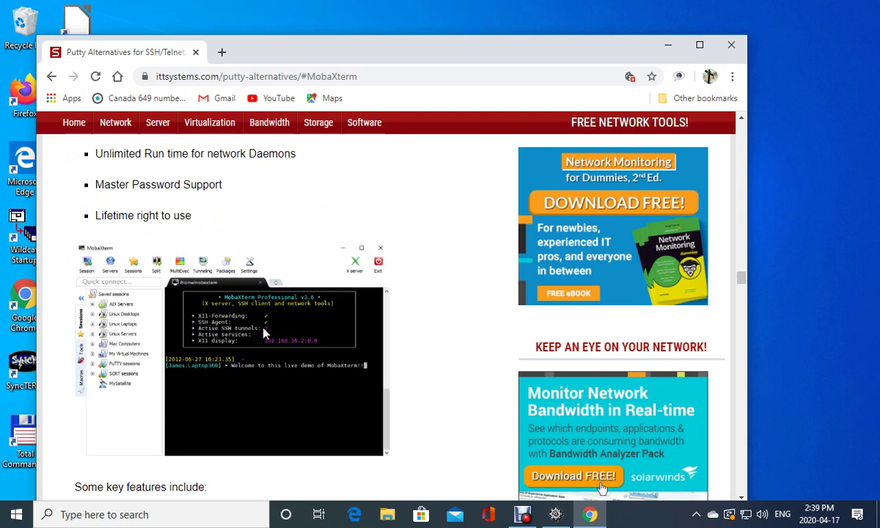
scroll(220, 337, down, 3)
scroll(220, 338, down, 5)
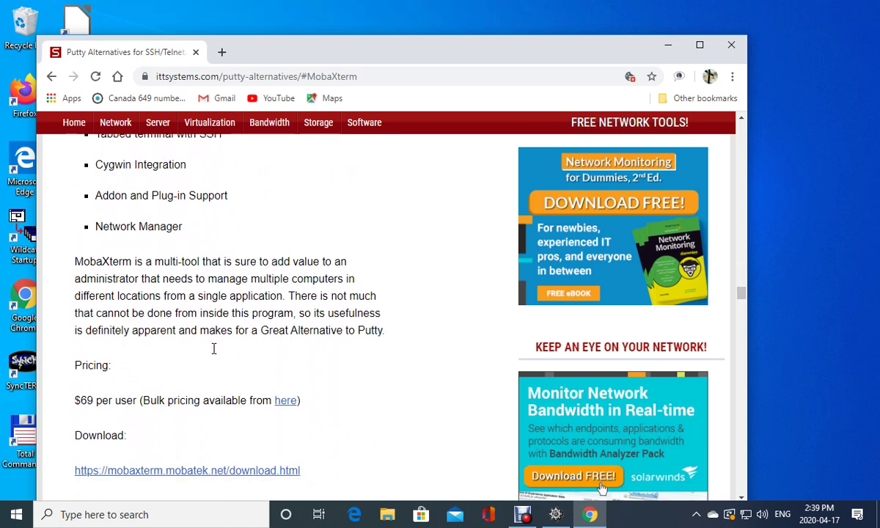
Download the MobaXterm Home Edition v20.2 installer, keeping Chrome open so the download finishes.
click(193, 475)
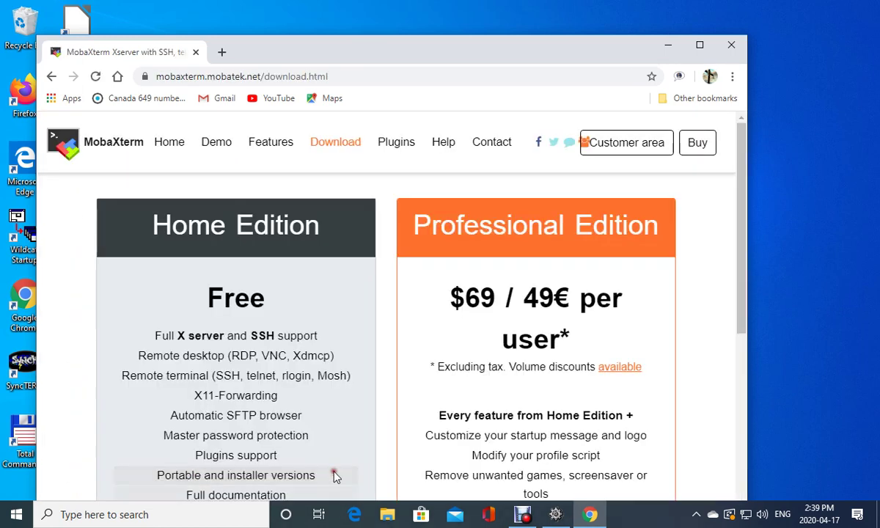
scroll(236, 294, down, 5)
click(240, 299)
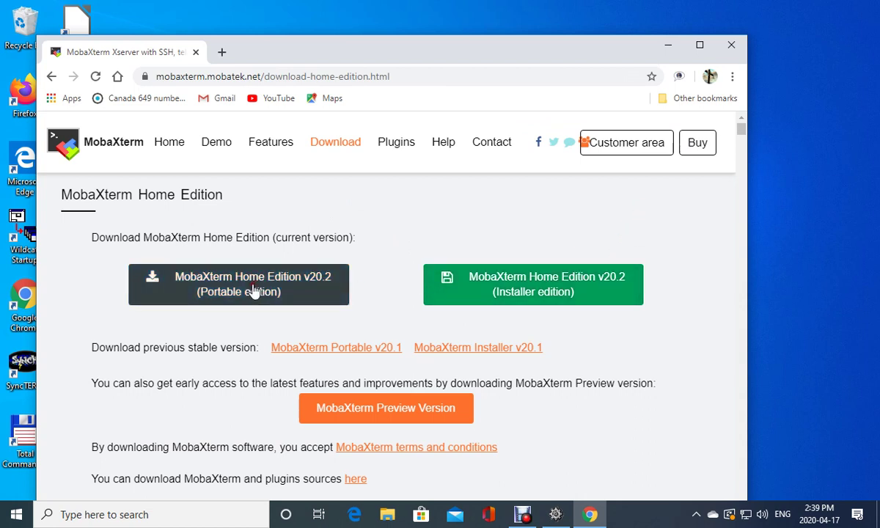
click(503, 296)
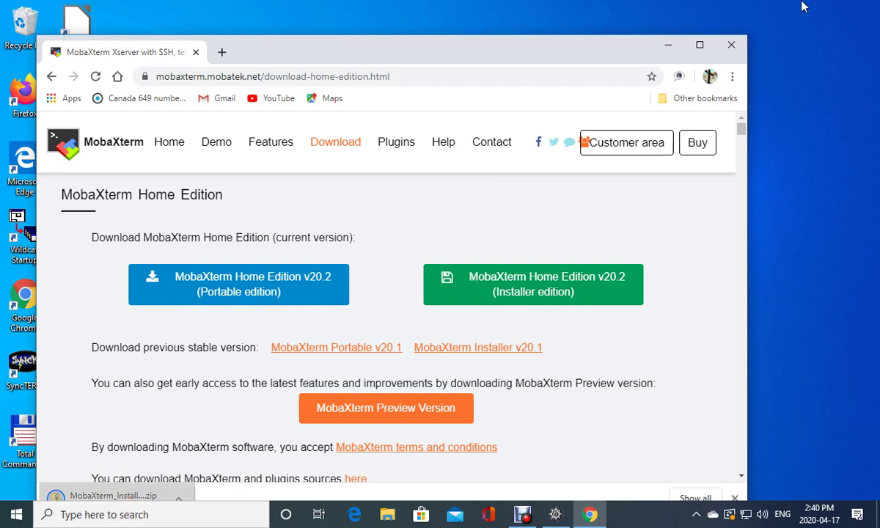
click(738, 46)
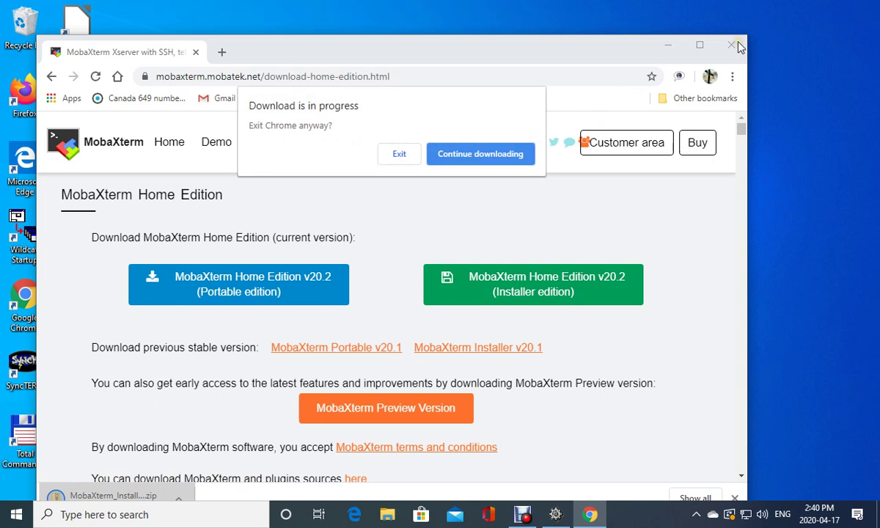
click(482, 156)
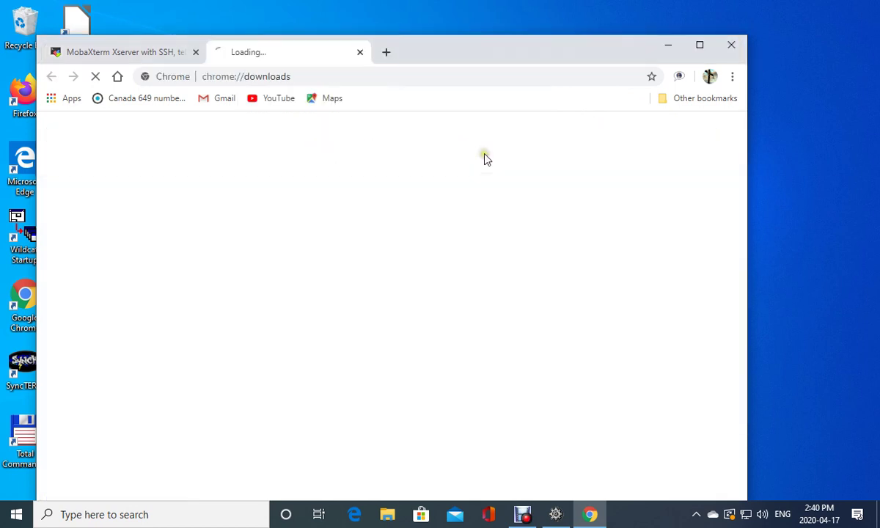
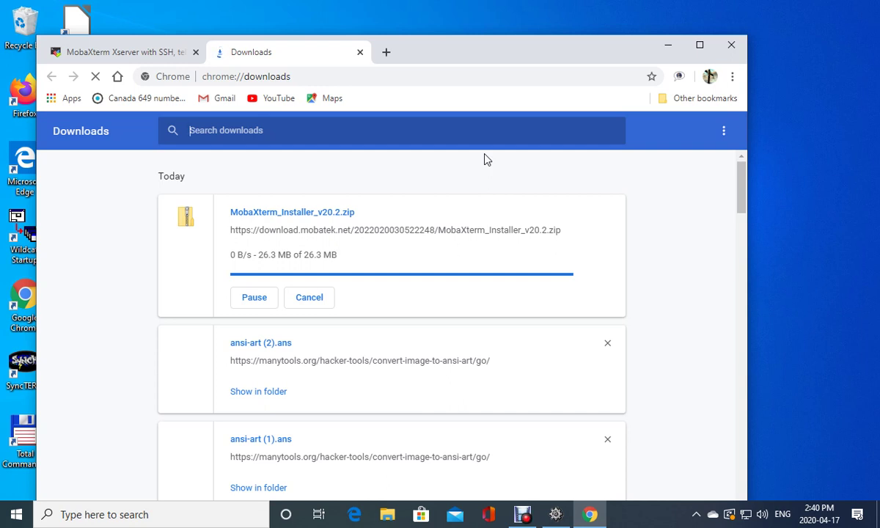
Close the MobaXterm_Installer_v20.2.zip window, then close Chrome and its downloads page.
click(518, 185)
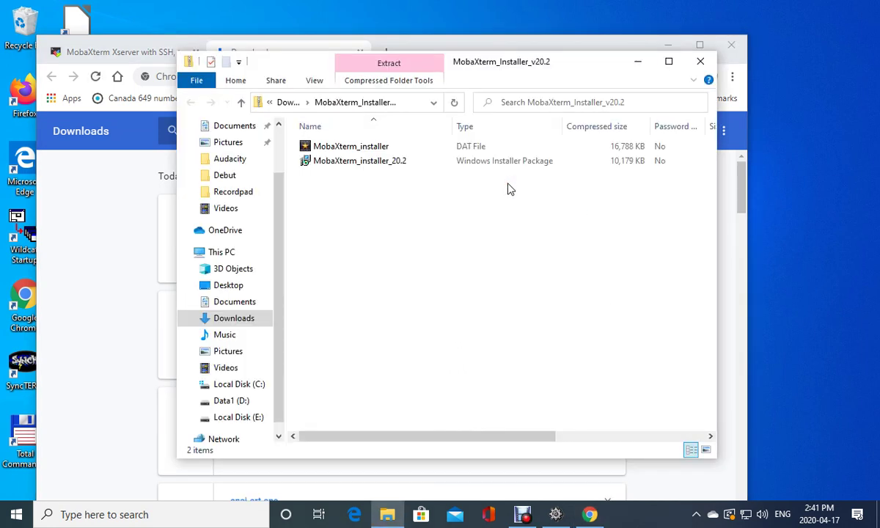
click(700, 63)
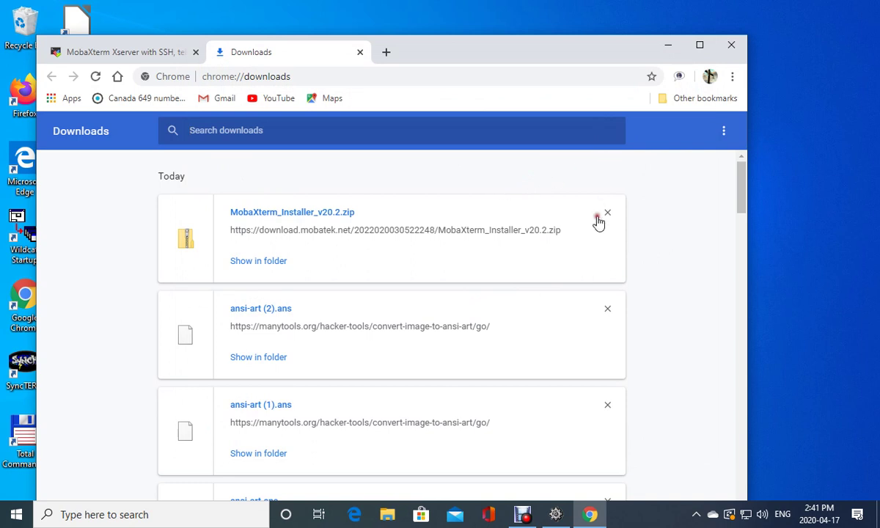
click(744, 47)
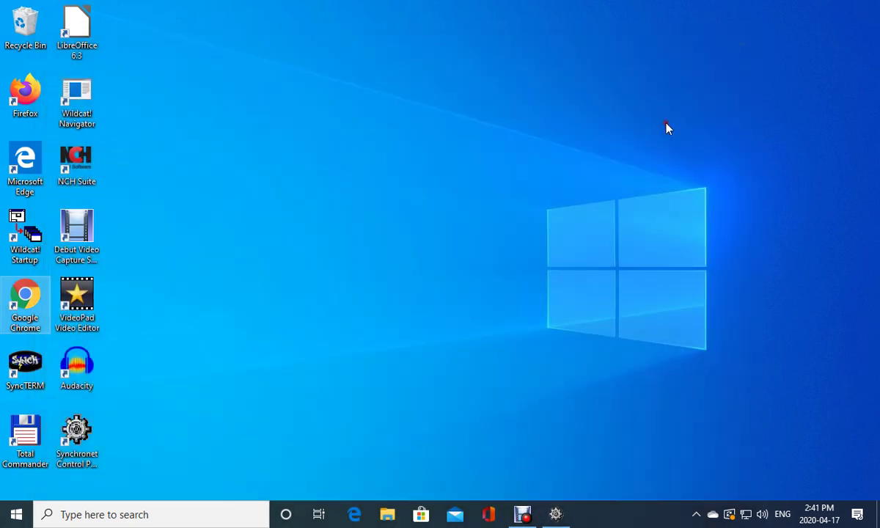
Launch Firefox and go to the ignitewifi.rogers.com hub site.
double_click(9, 88)
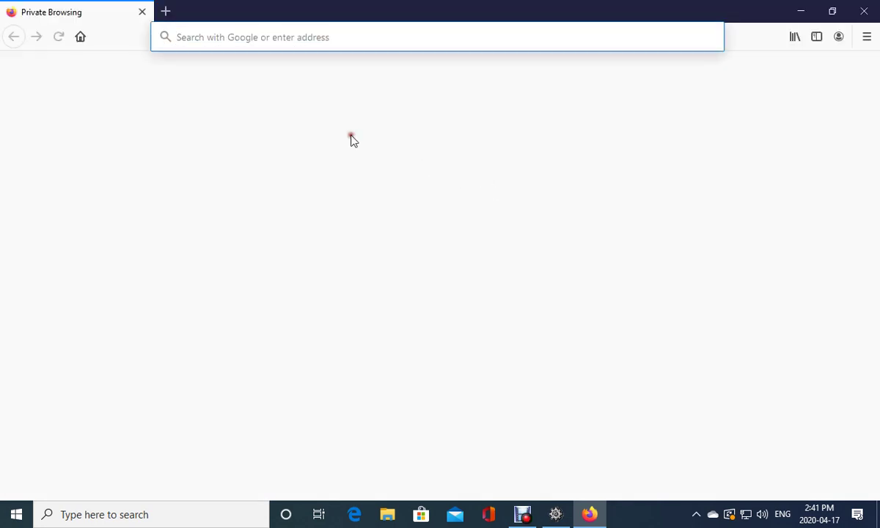
click(240, 44)
text(i)
click(240, 70)
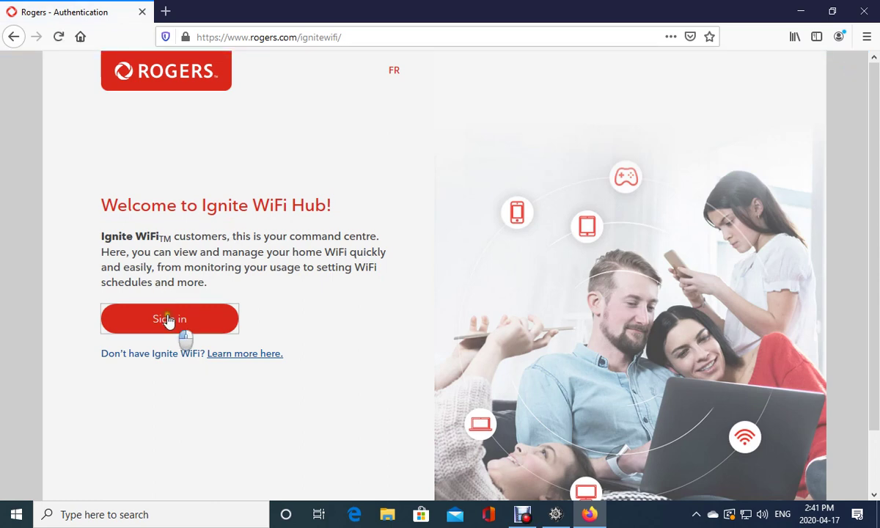
Sign in to the hub using the saved account login.
click(167, 319)
click(149, 251)
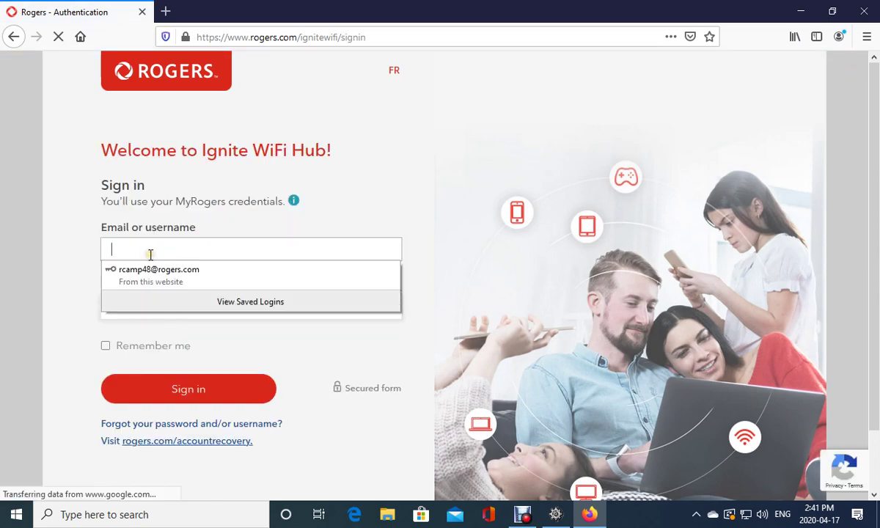
click(149, 274)
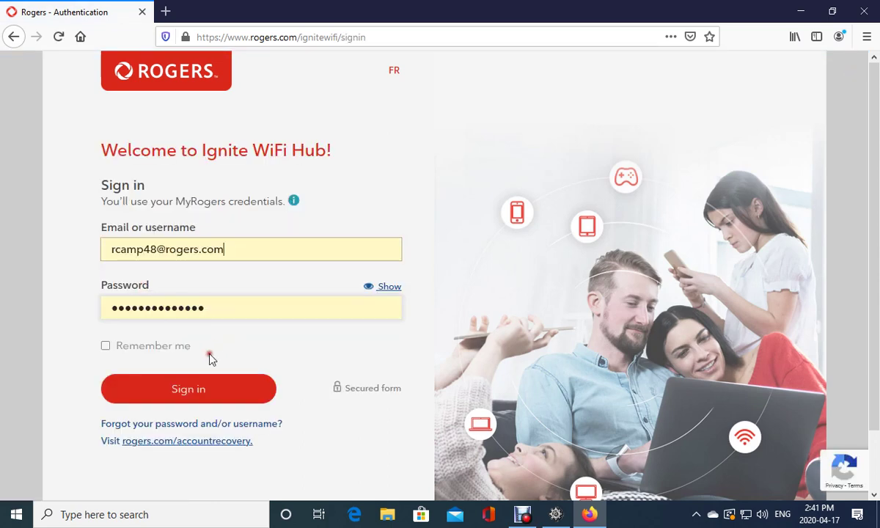
click(190, 385)
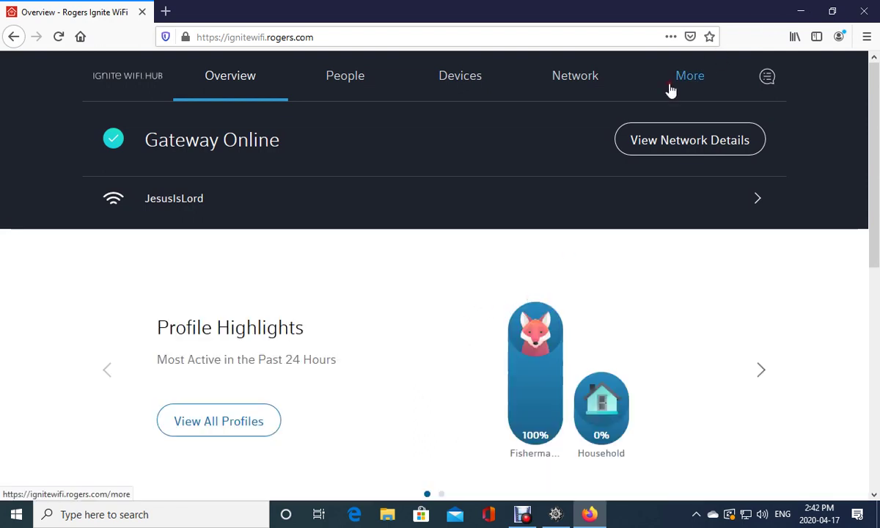
Check the gateway's Port Forwarding list for ports 119, 2000, 3000 and 4000, then close Firefox.
click(580, 83)
click(179, 323)
scroll(246, 384, down, 1)
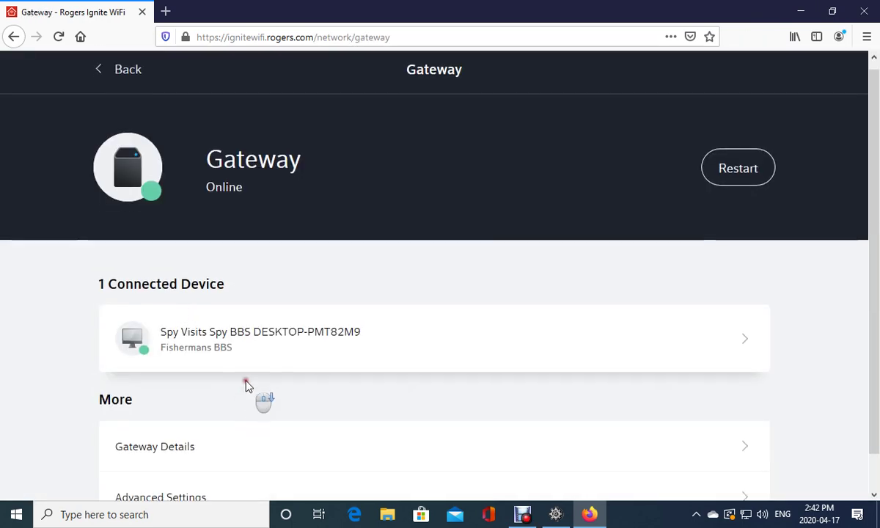
click(162, 460)
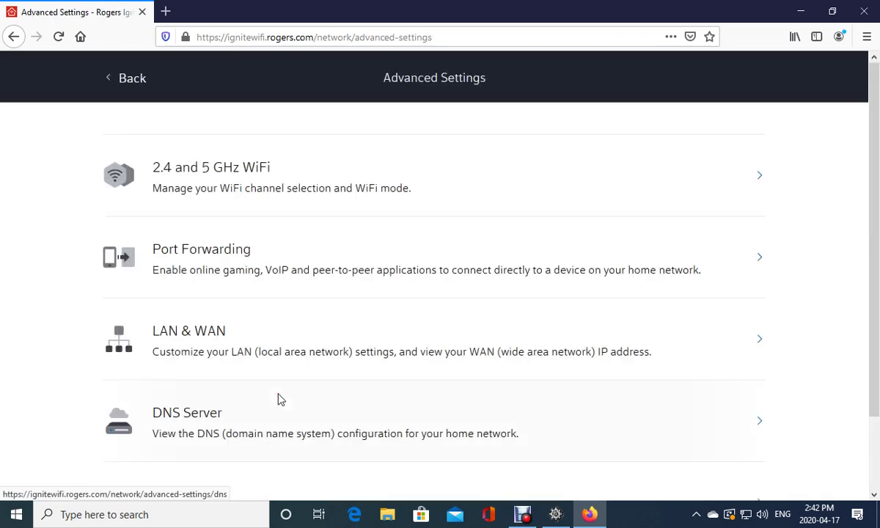
click(218, 275)
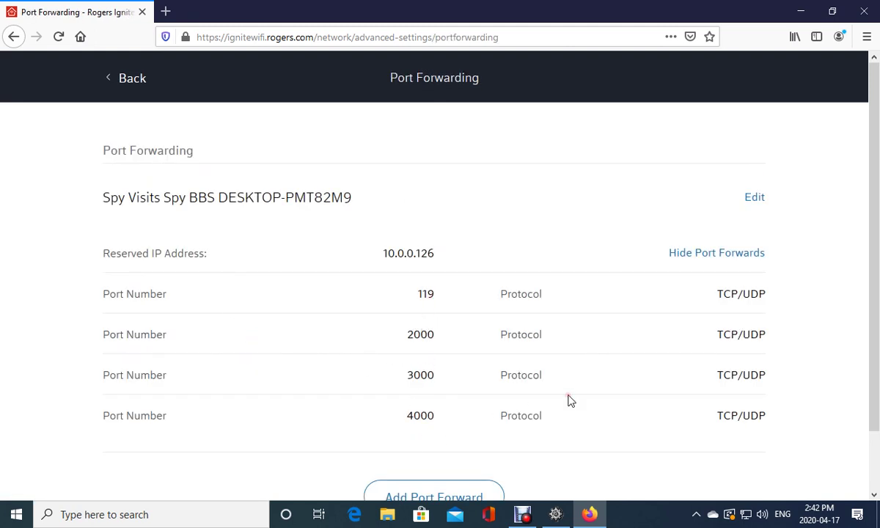
click(863, 11)
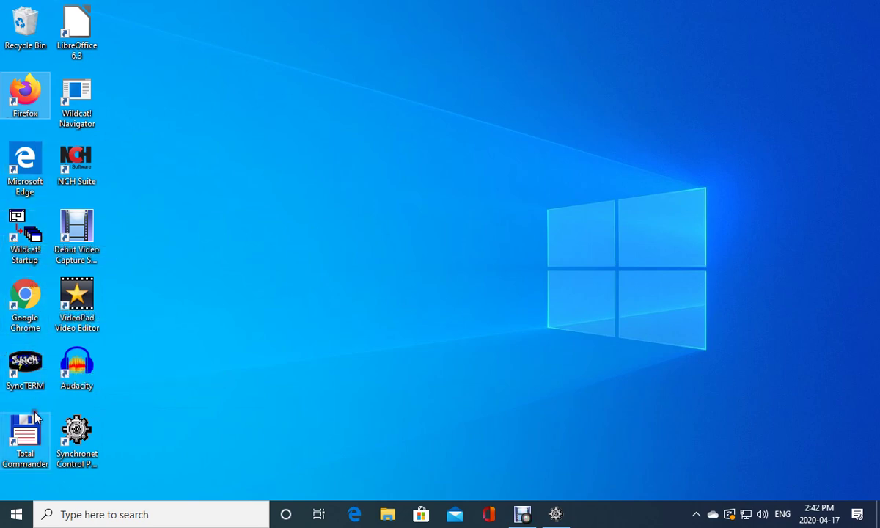
Launch Total Commander and dismiss the registration reminder.
click(33, 434)
double_click(33, 434)
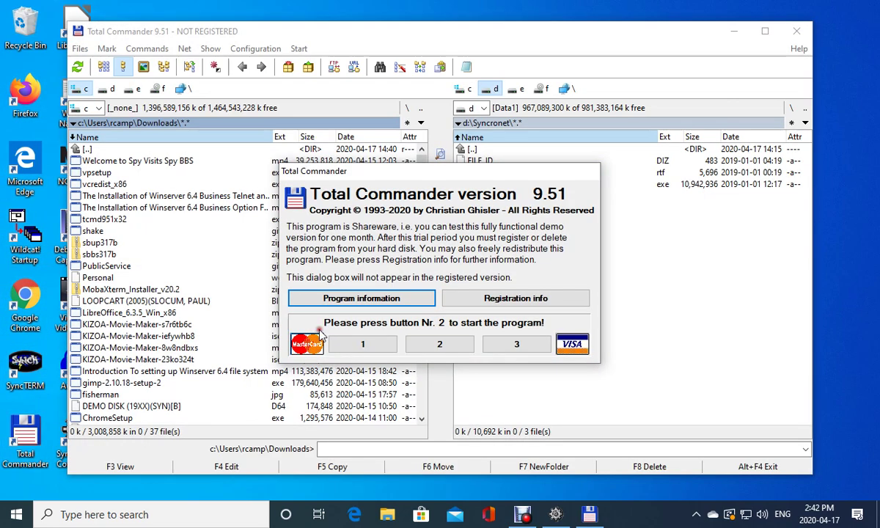
click(456, 346)
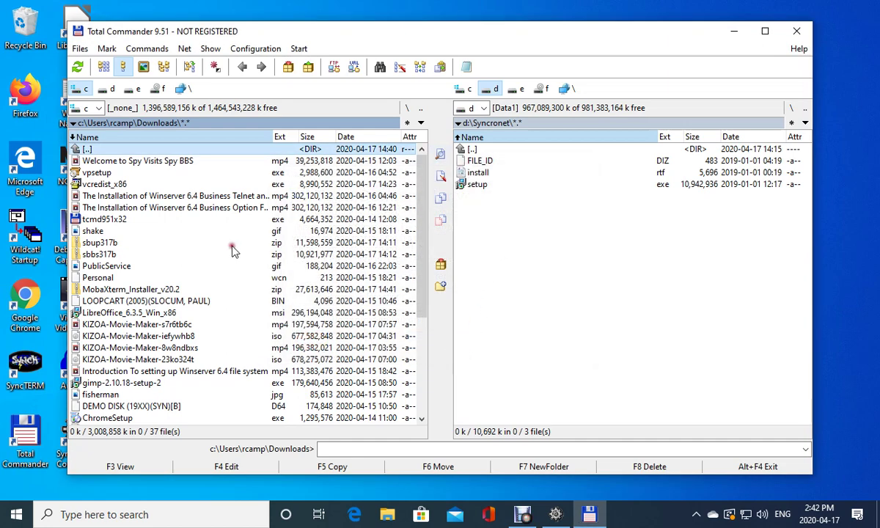
scroll(206, 261, down, 1)
scroll(206, 262, up, 1)
Navigate the left pane up from Downloads to C:\ and open the sbbs folder.
double_click(94, 150)
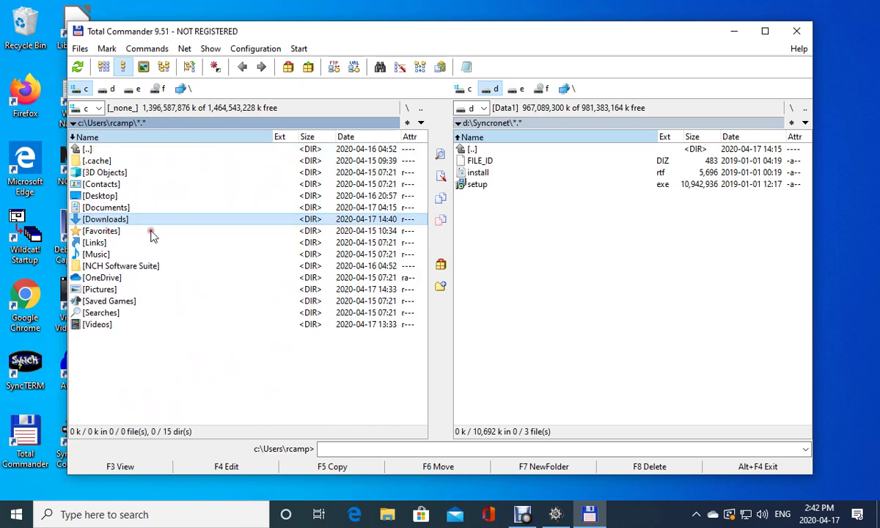
double_click(88, 149)
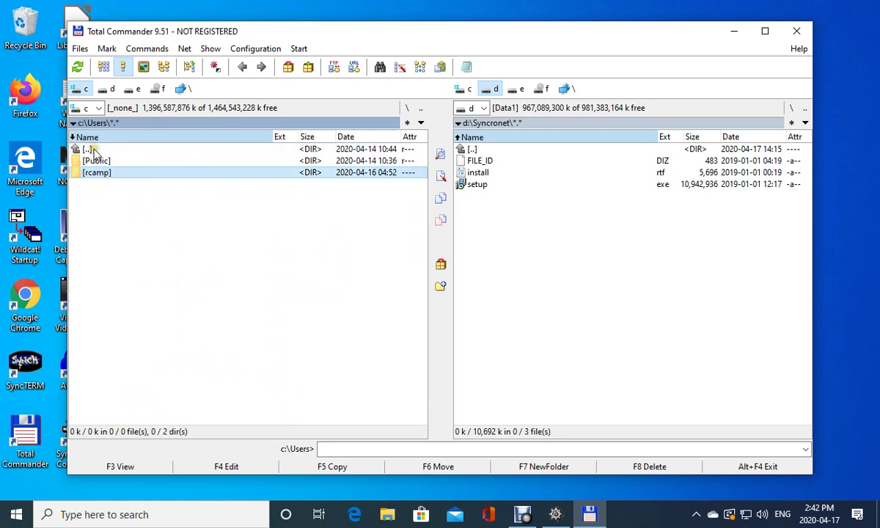
double_click(88, 148)
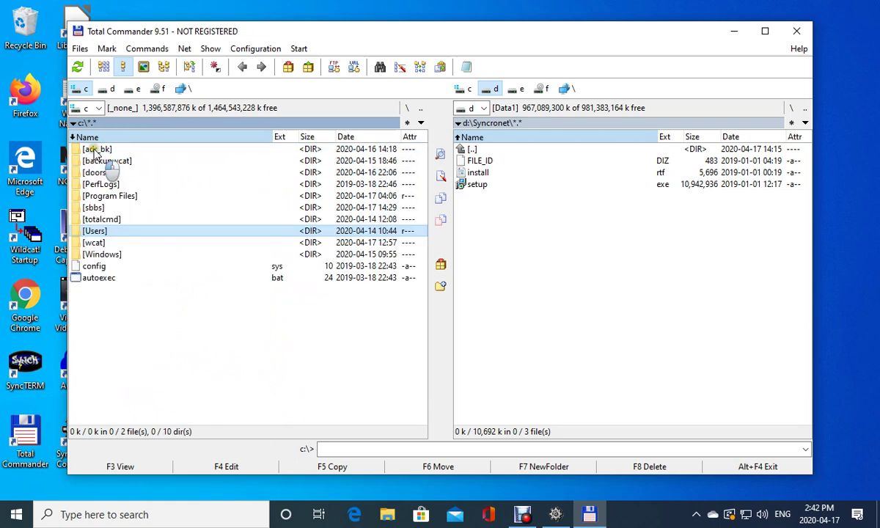
click(103, 208)
double_click(103, 206)
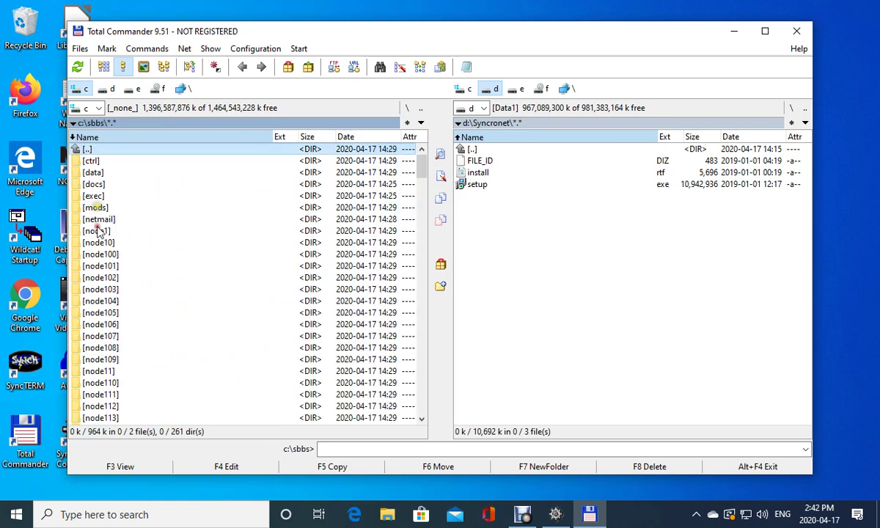
scroll(153, 237, down, 20)
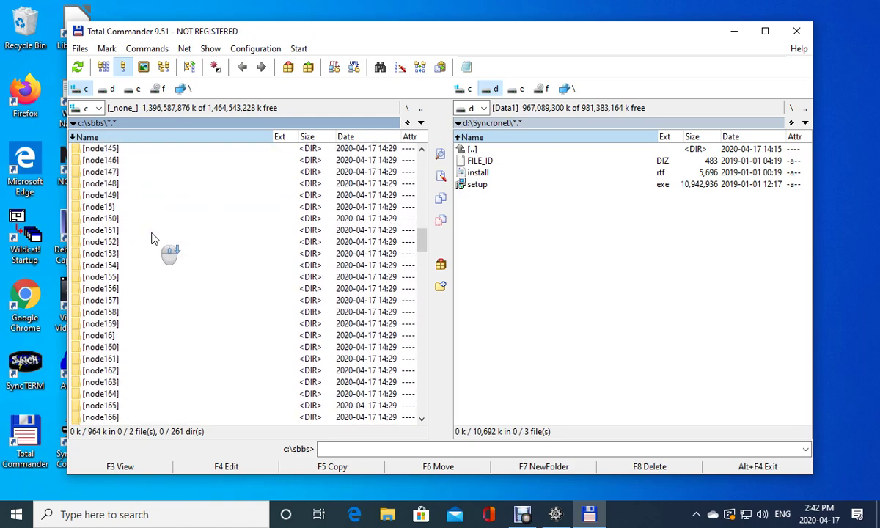
scroll(153, 236, down, 20)
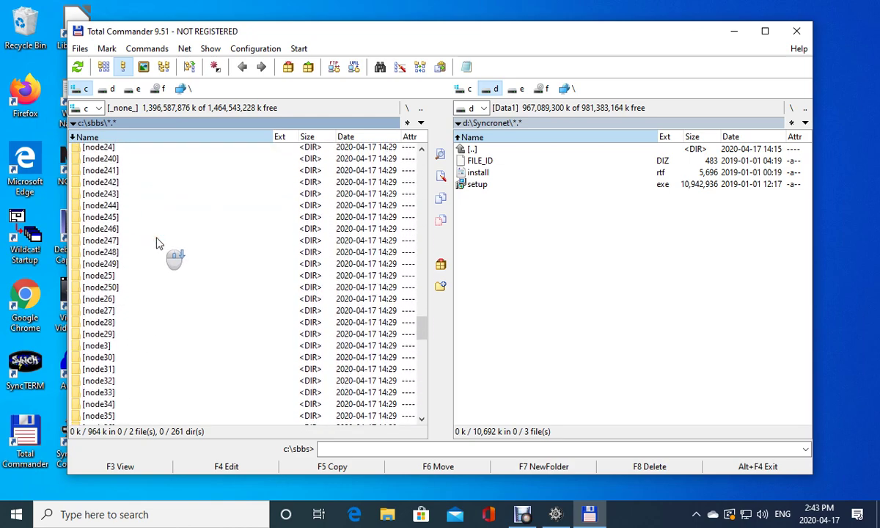
scroll(156, 245, down, 10)
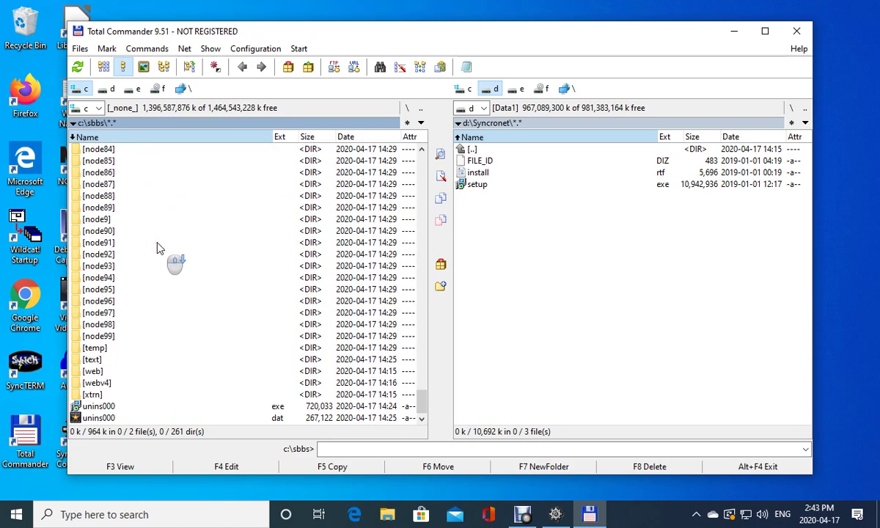
Browse c:\sbbs\web\templates, then return to the top of c:\sbbs.
double_click(122, 371)
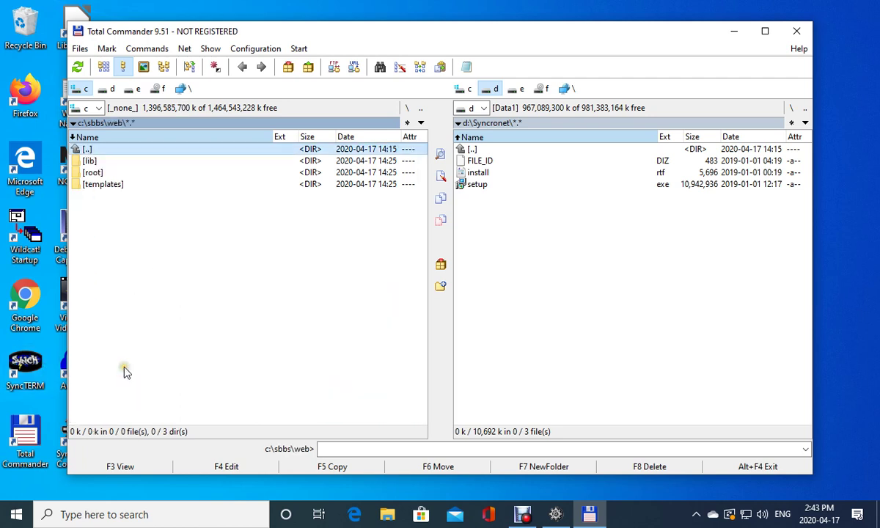
double_click(103, 185)
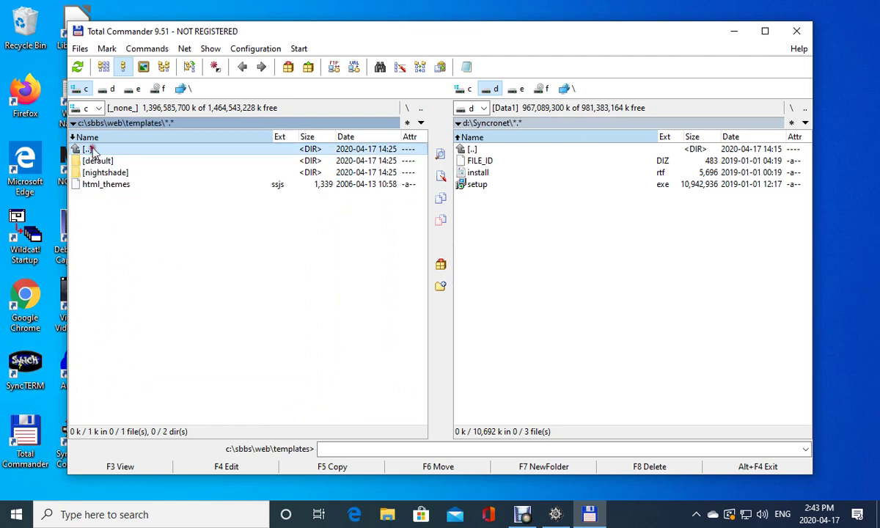
double_click(91, 150)
double_click(92, 150)
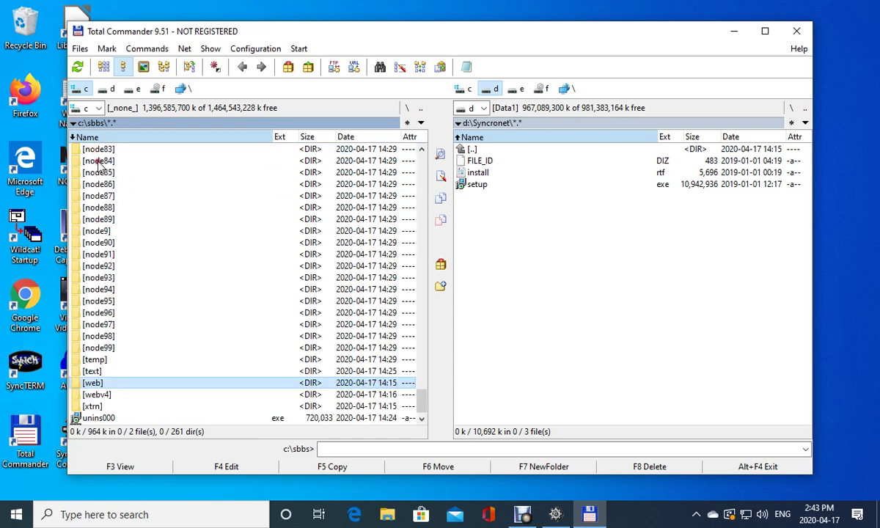
scroll(168, 220, up, 20)
scroll(169, 220, up, 20)
scroll(168, 220, up, 4)
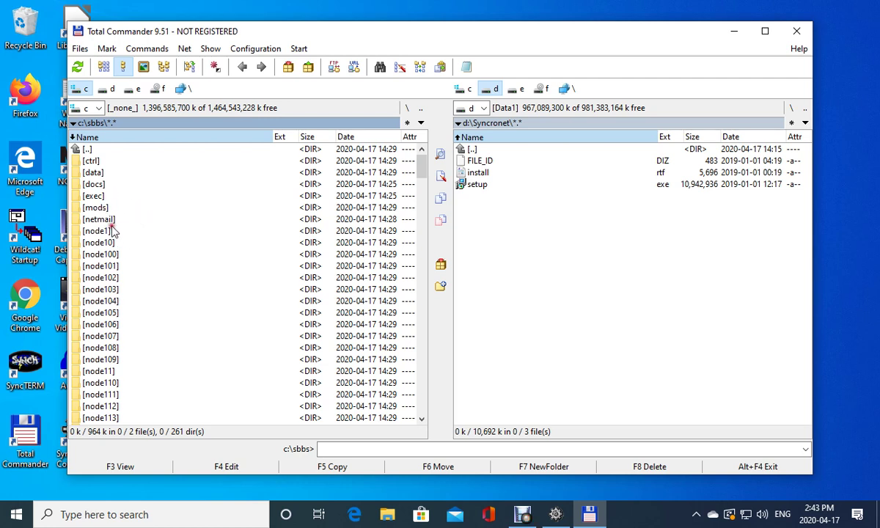
Look through the subs, text and user folders in c:\sbbs\data, then return to c:\sbbs.
double_click(94, 174)
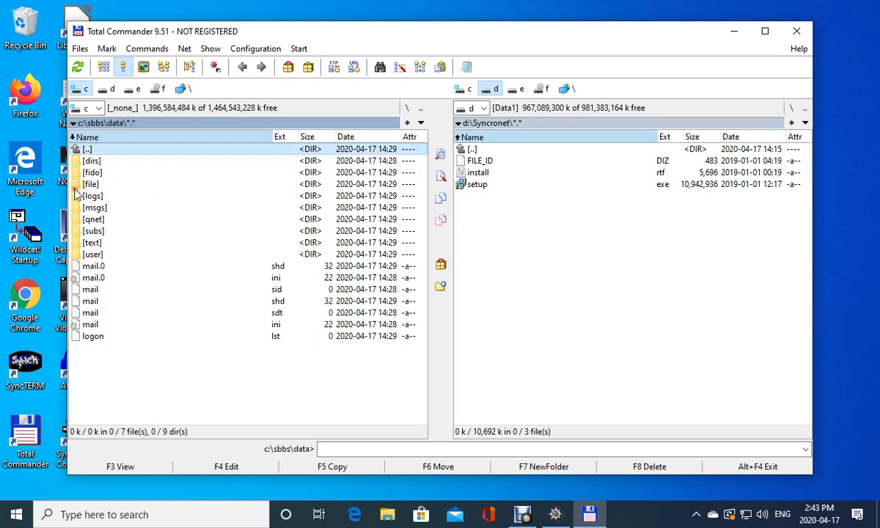
click(151, 242)
double_click(94, 231)
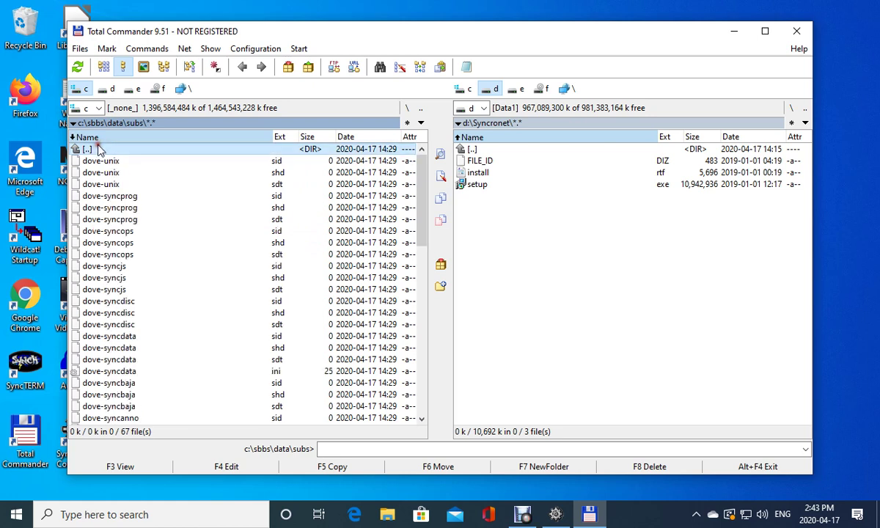
double_click(88, 148)
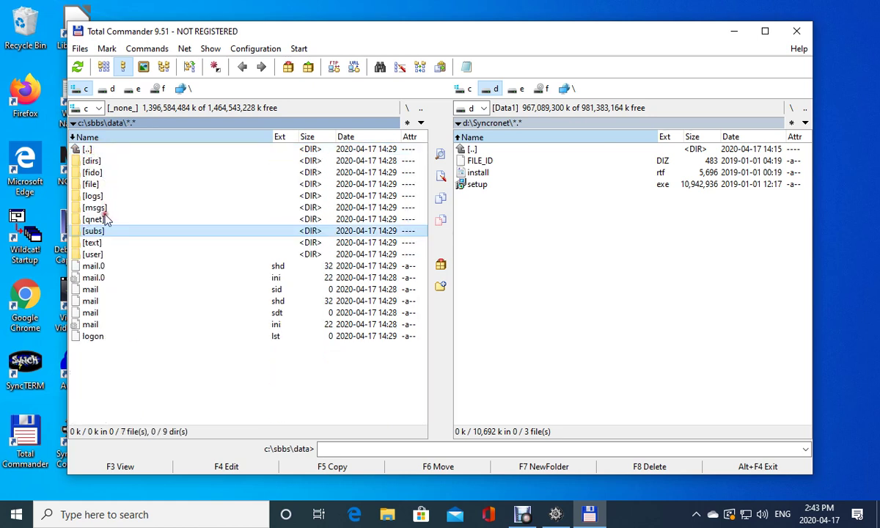
double_click(95, 243)
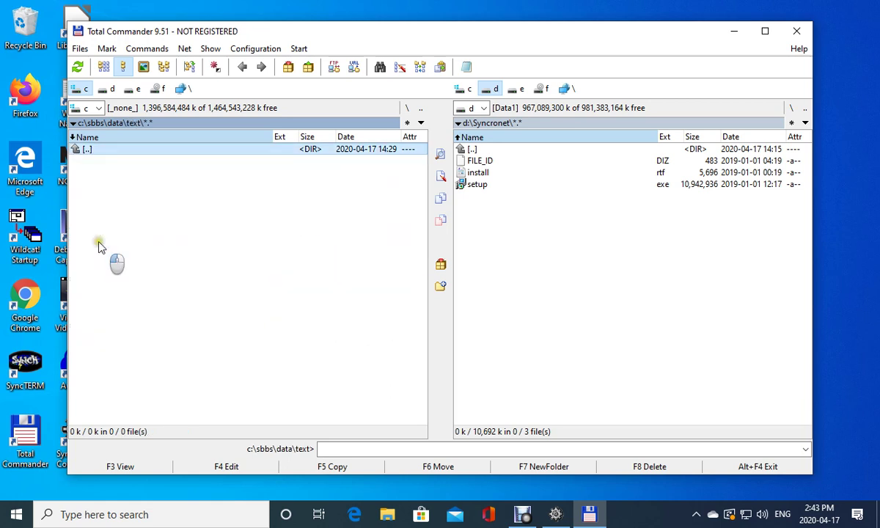
double_click(91, 152)
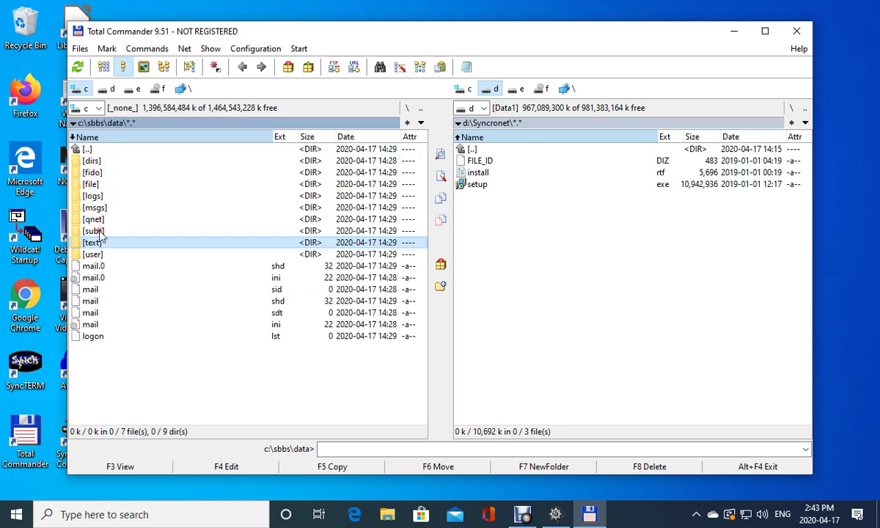
double_click(95, 254)
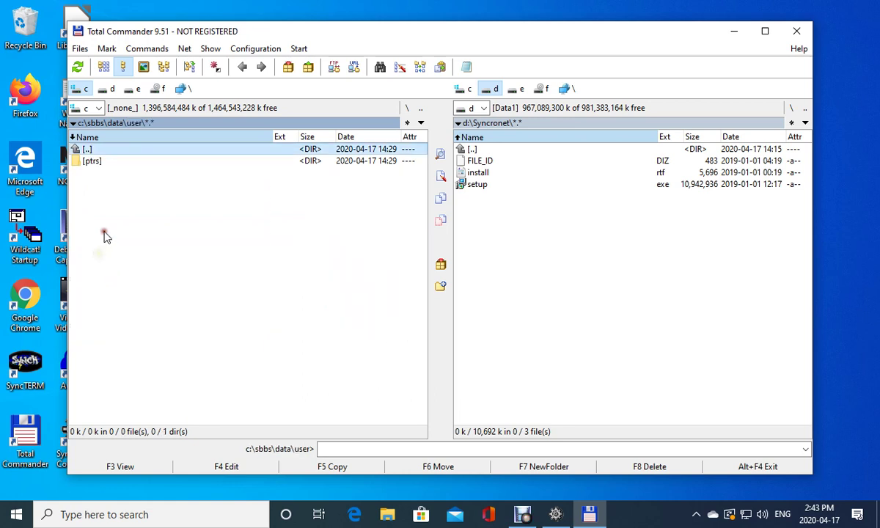
double_click(87, 150)
double_click(88, 150)
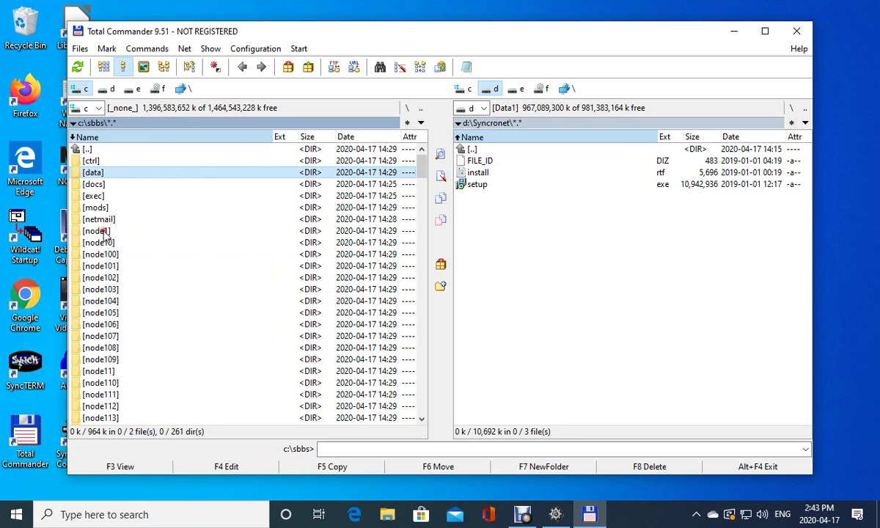
click(89, 161)
double_click(89, 162)
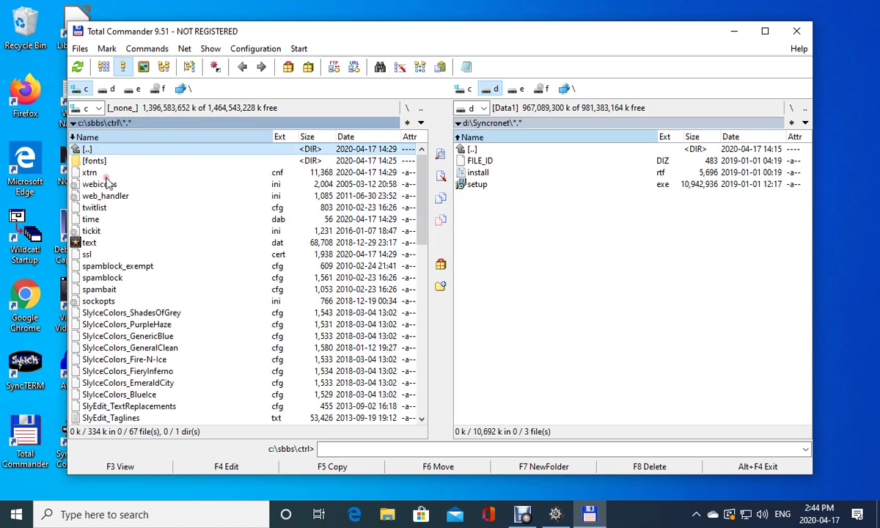
scroll(125, 197, down, 6)
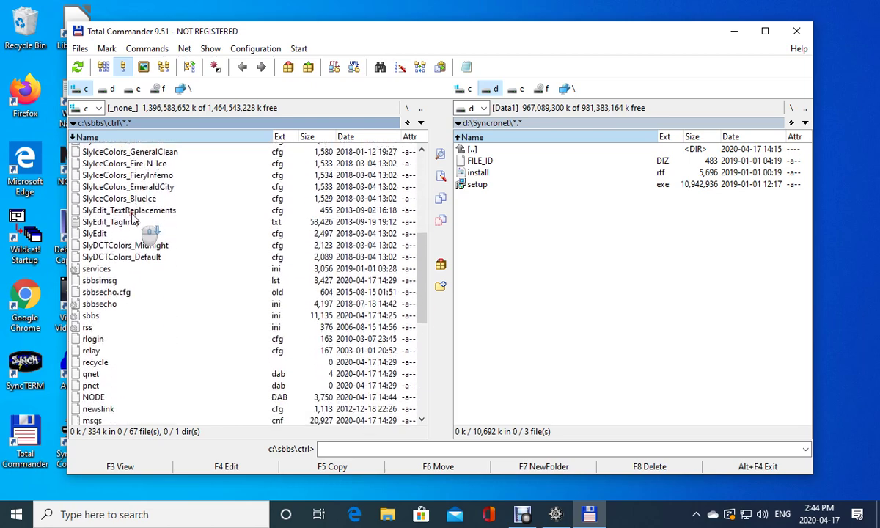
scroll(133, 212, up, 6)
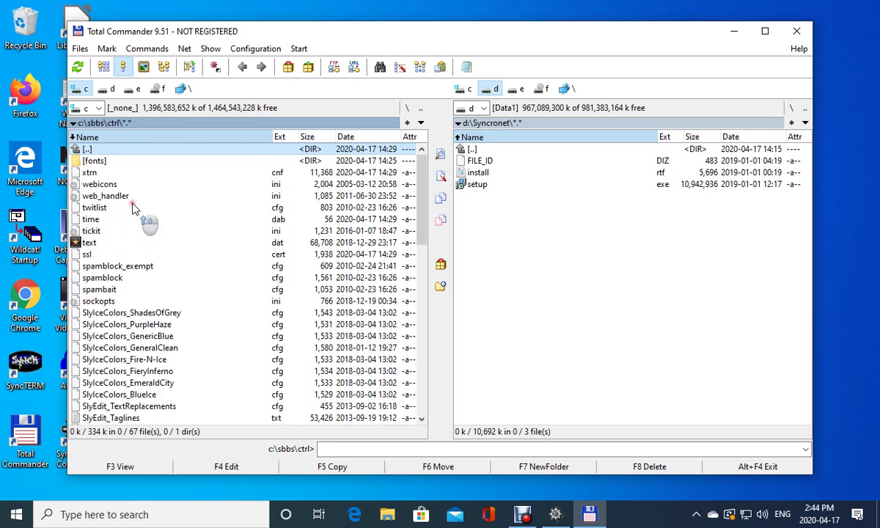
double_click(101, 163)
double_click(91, 151)
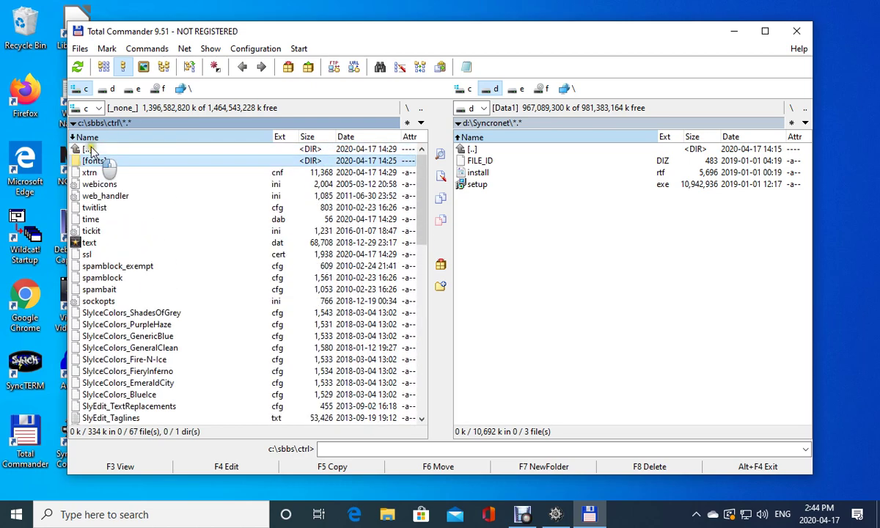
scroll(211, 273, down, 8)
scroll(210, 273, down, 9)
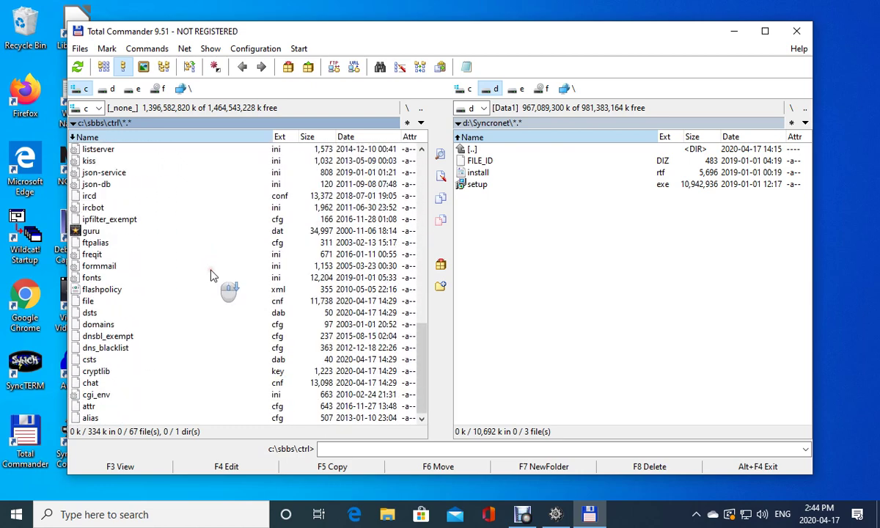
scroll(207, 282, up, 1)
scroll(209, 280, up, 15)
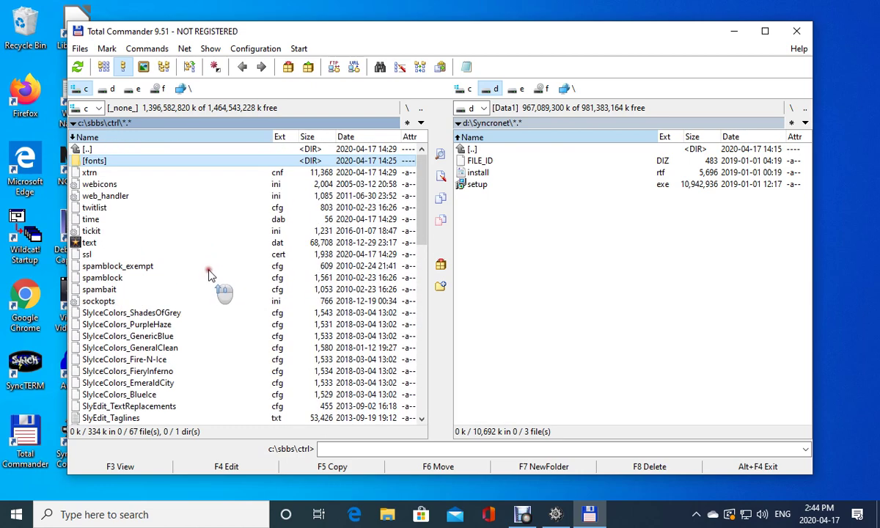
double_click(90, 150)
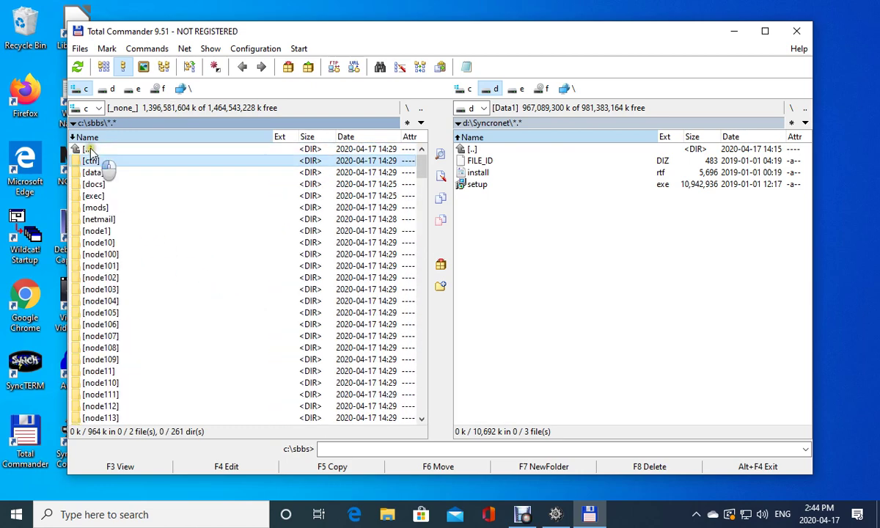
double_click(103, 197)
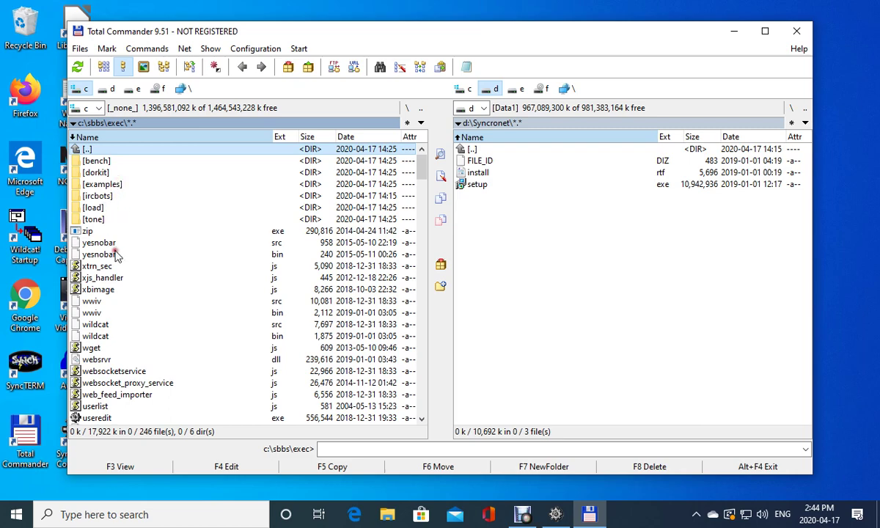
scroll(121, 253, down, 11)
scroll(125, 257, down, 20)
scroll(125, 260, down, 14)
scroll(125, 262, up, 6)
scroll(124, 261, up, 20)
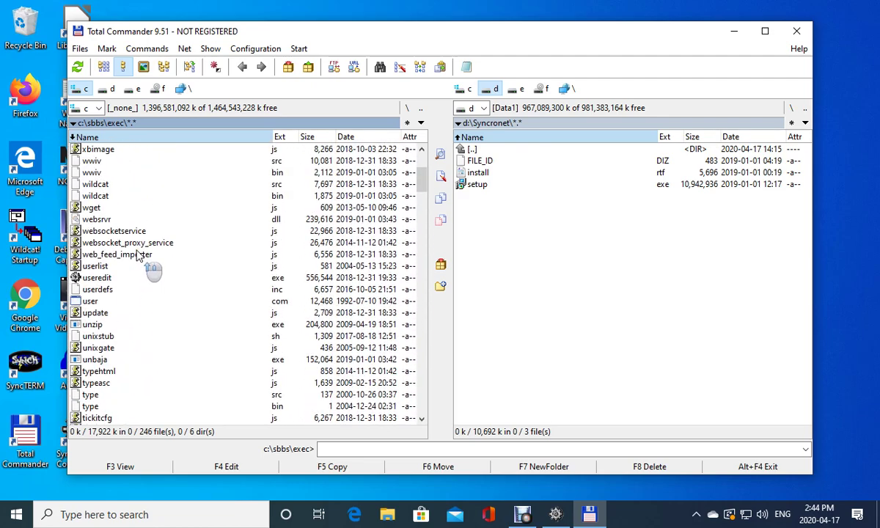
scroll(136, 255, up, 5)
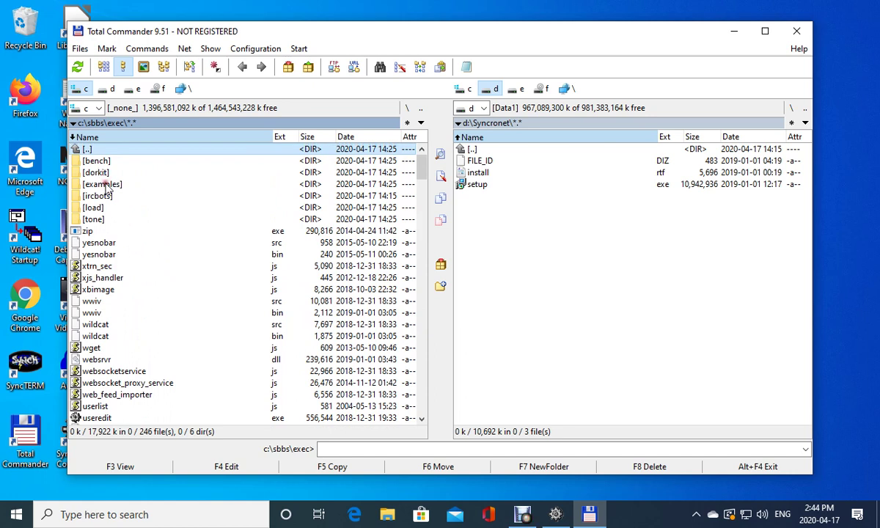
double_click(89, 150)
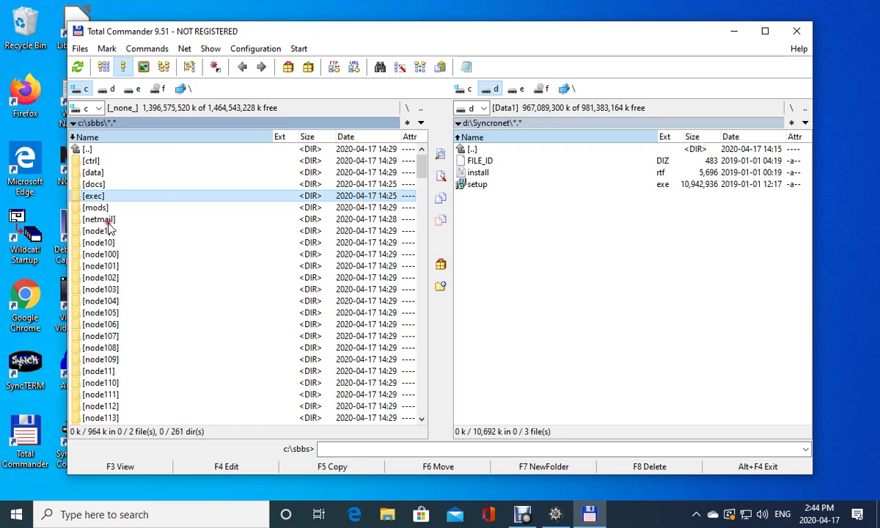
scroll(135, 236, down, 20)
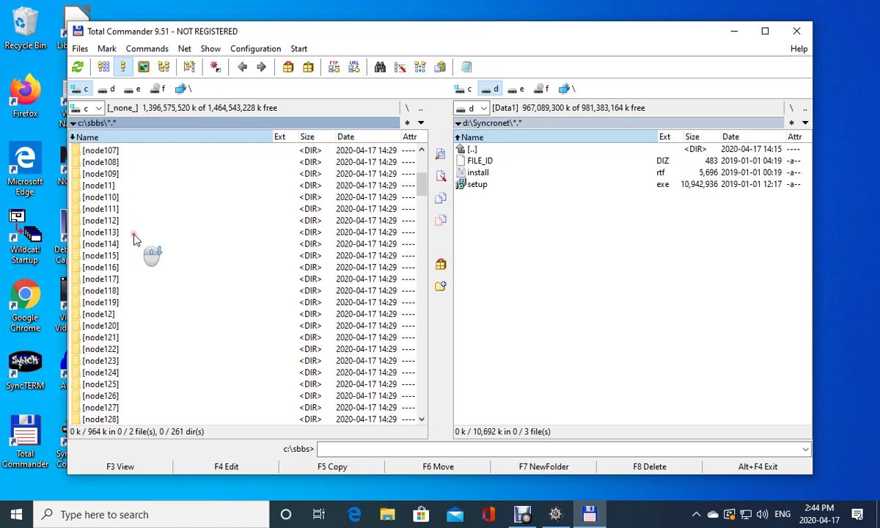
scroll(136, 242, down, 19)
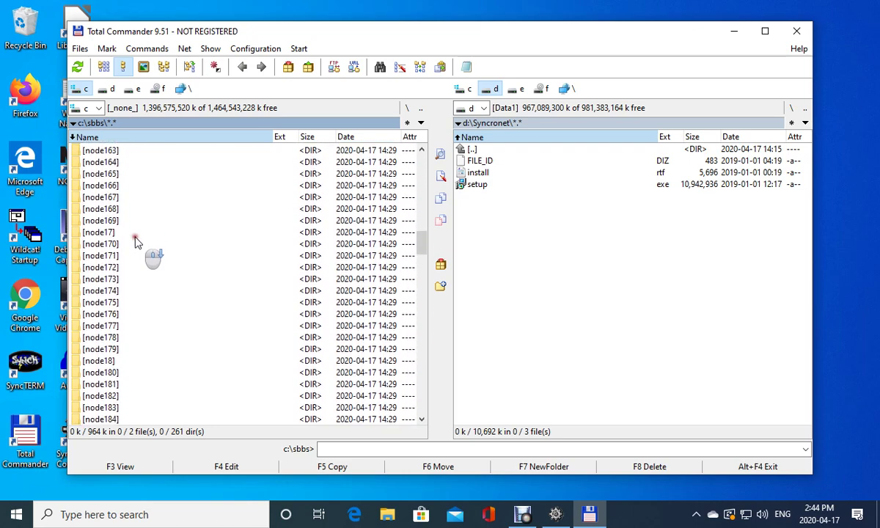
scroll(136, 244, down, 16)
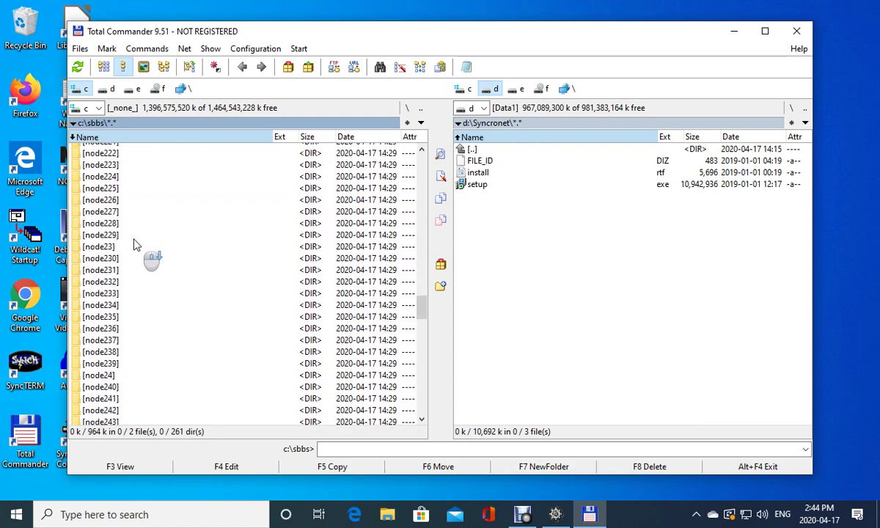
scroll(134, 244, down, 10)
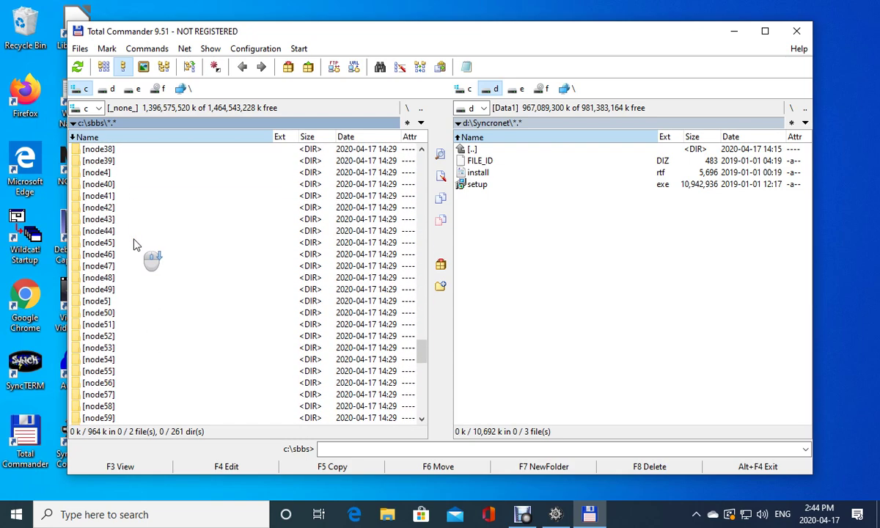
scroll(135, 247, down, 14)
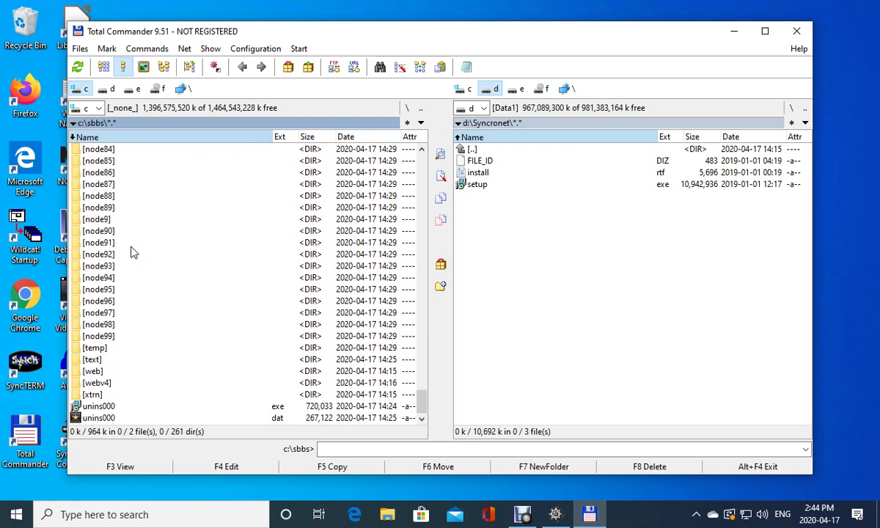
double_click(107, 346)
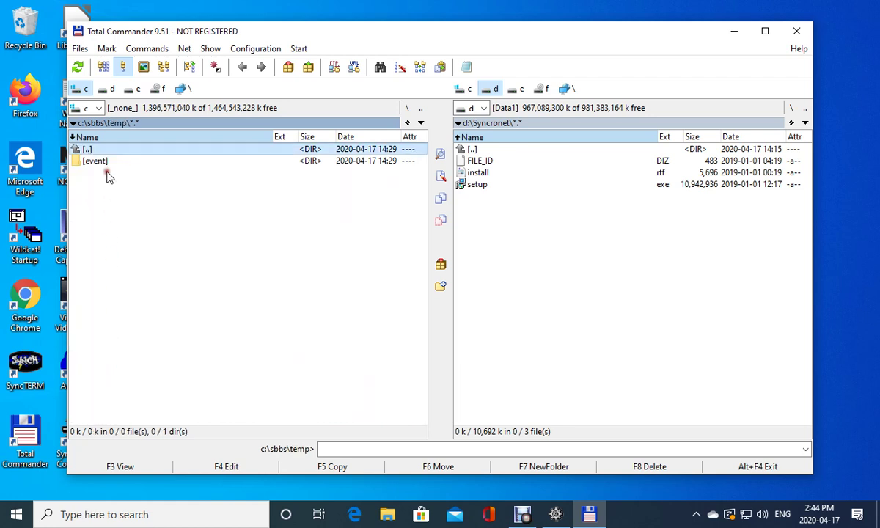
double_click(102, 149)
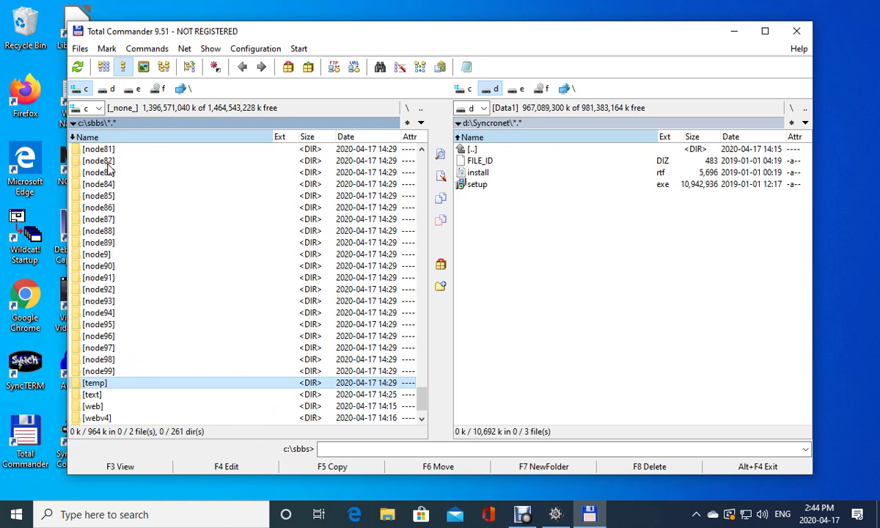
scroll(157, 258, up, 20)
scroll(158, 258, up, 20)
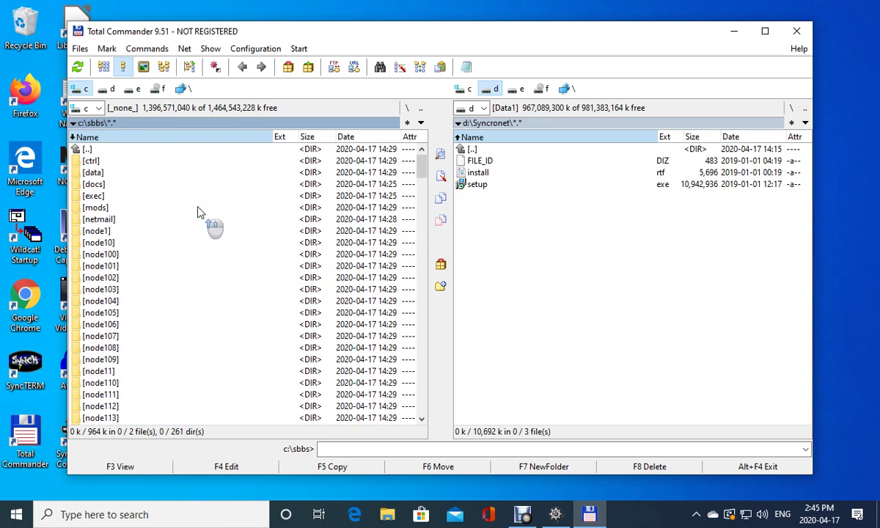
click(91, 171)
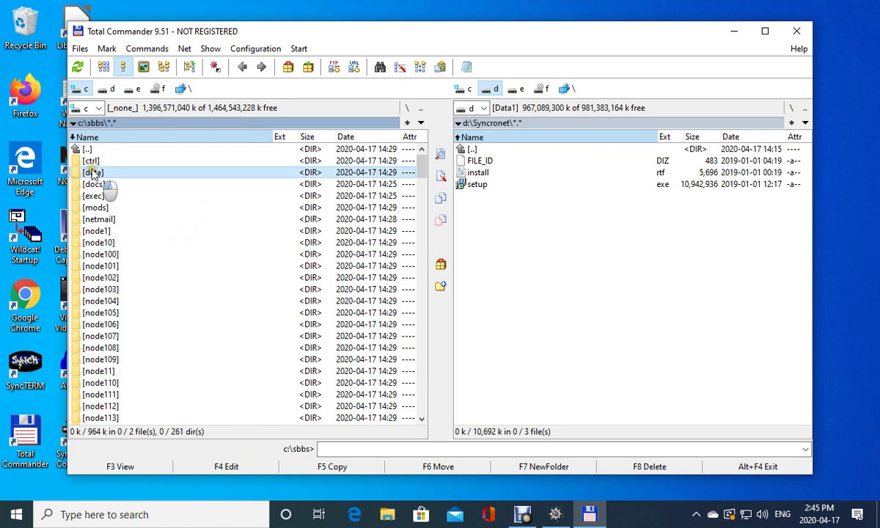
Open c:\sbbs\data, check the empty file folder and the dirs\bbs folder.
double_click(91, 172)
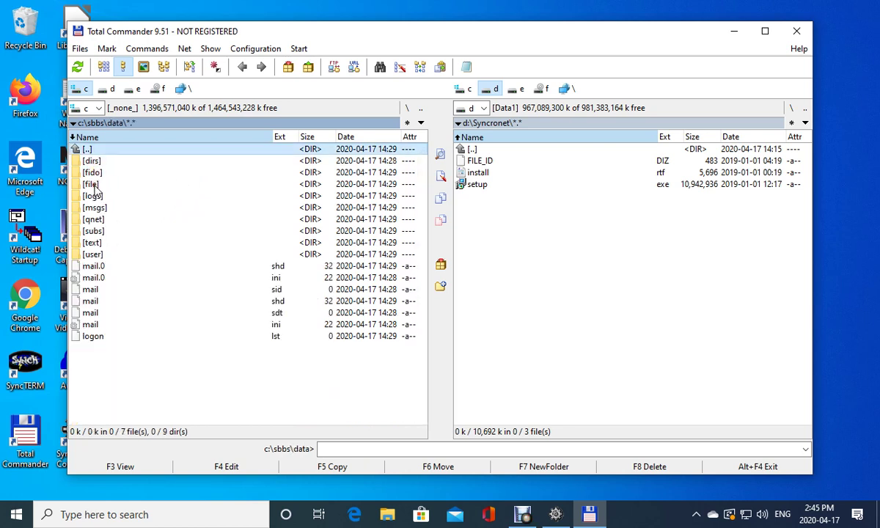
double_click(91, 184)
click(85, 149)
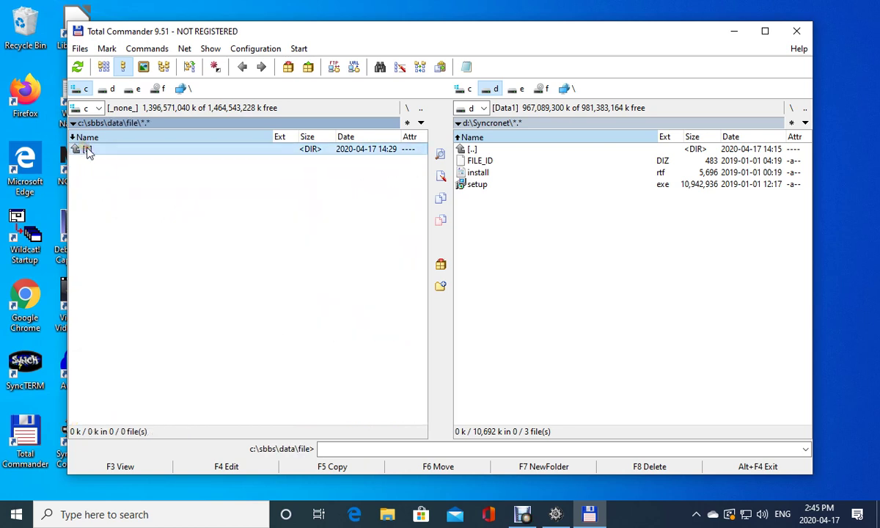
double_click(85, 150)
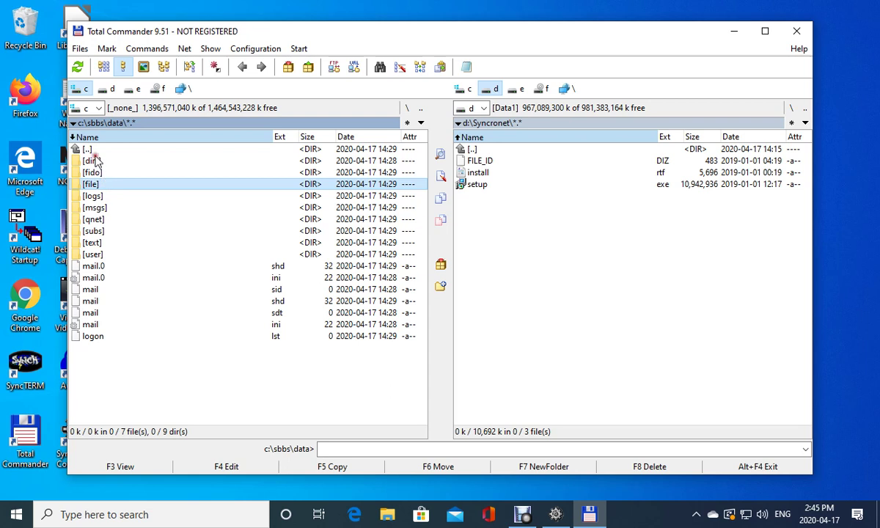
double_click(94, 163)
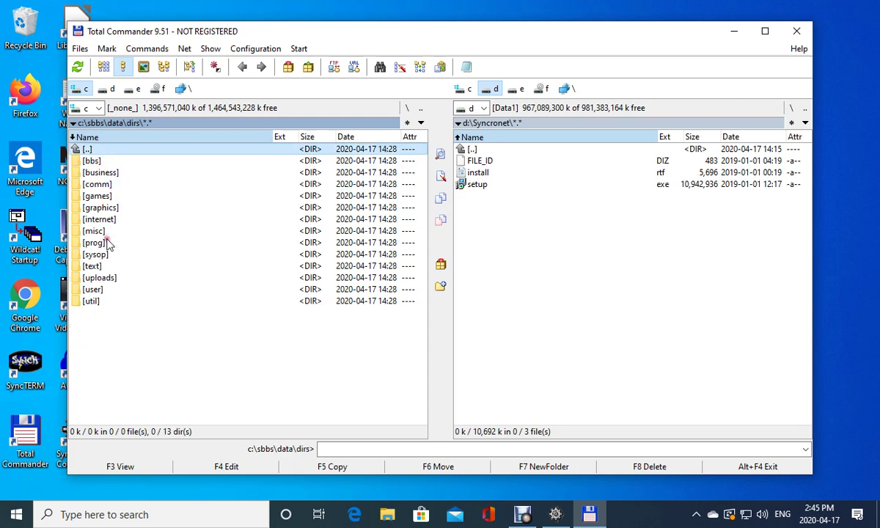
click(107, 290)
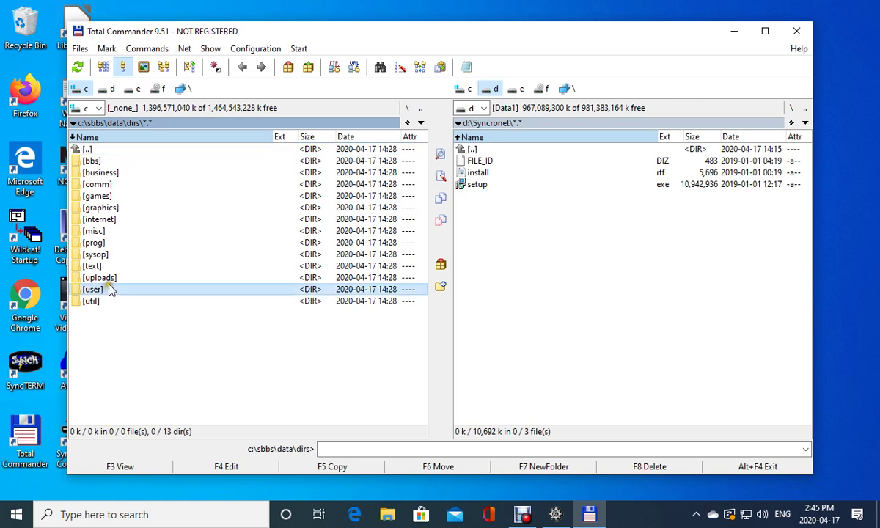
double_click(102, 162)
double_click(87, 149)
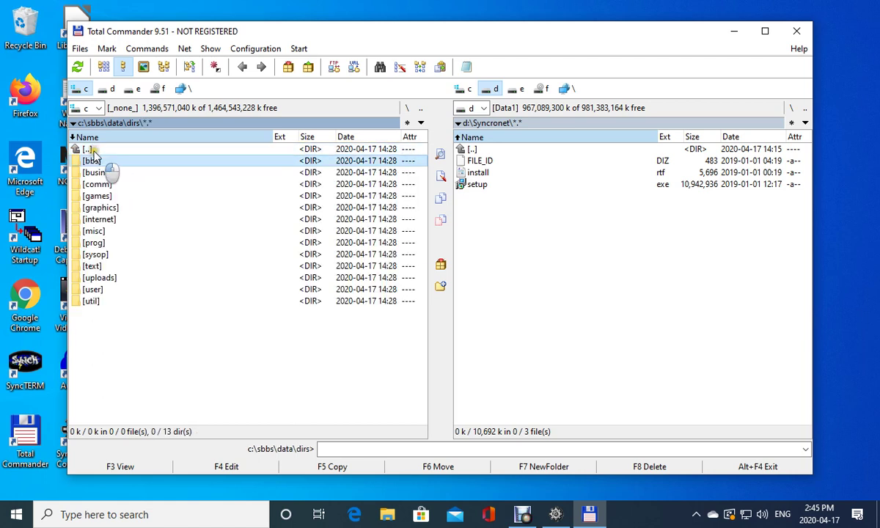
double_click(87, 149)
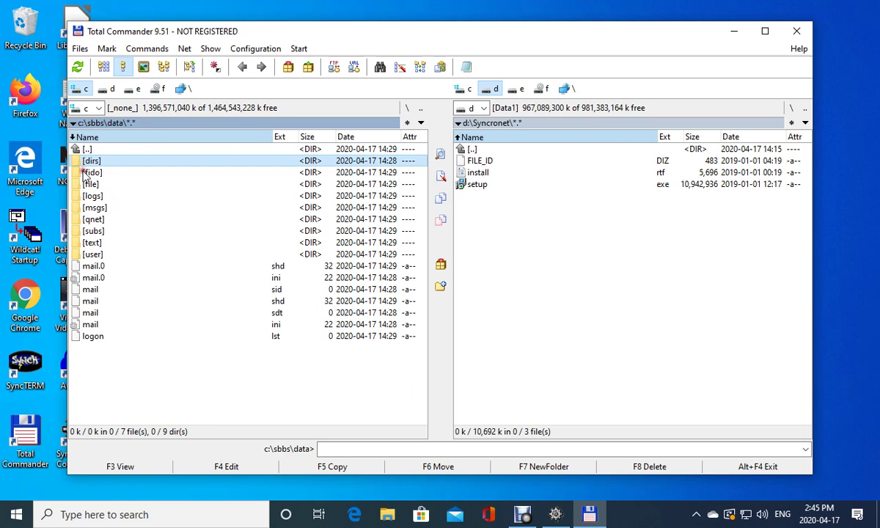
Look inside the file and text folders of the data folder.
click(88, 186)
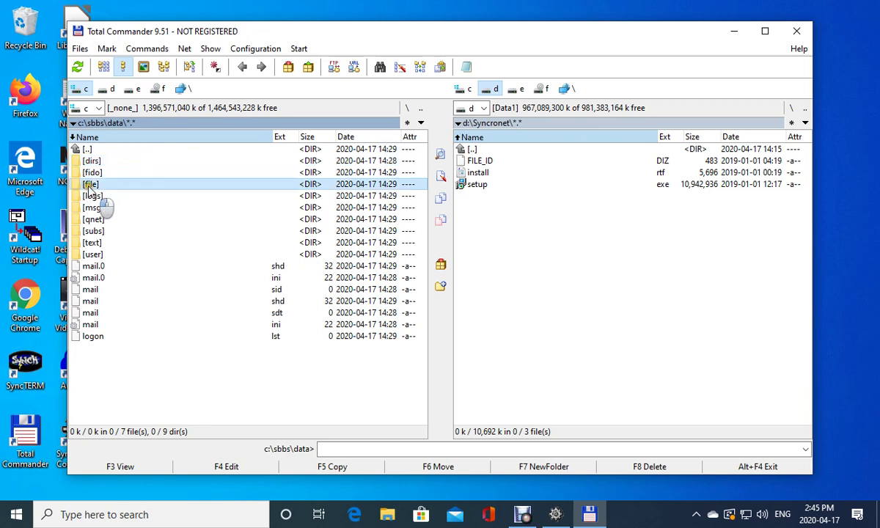
double_click(89, 185)
double_click(90, 153)
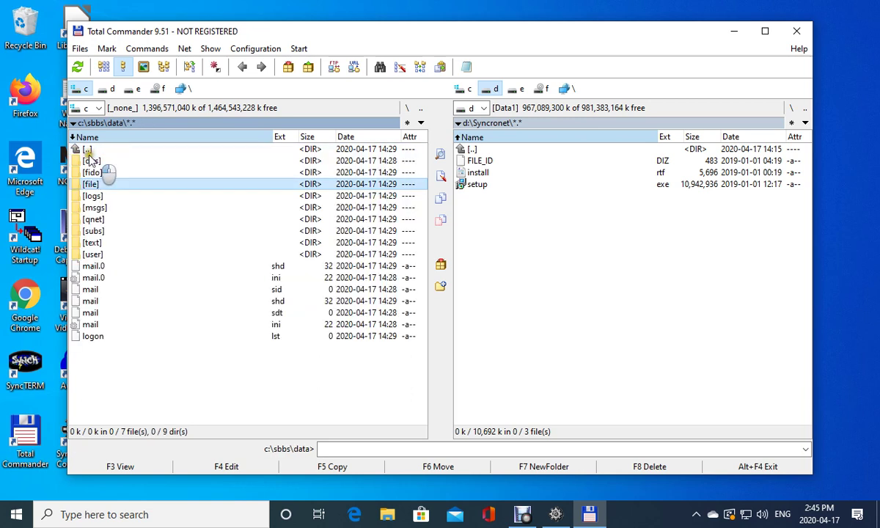
double_click(93, 243)
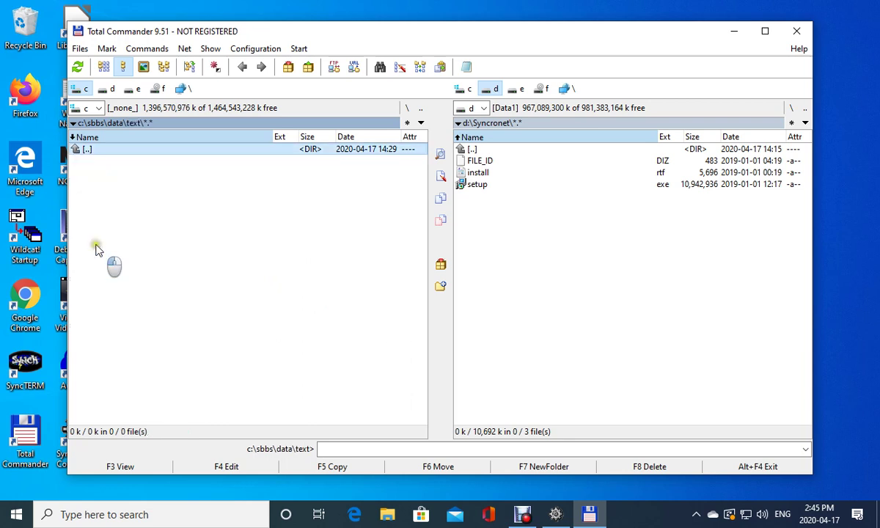
double_click(92, 150)
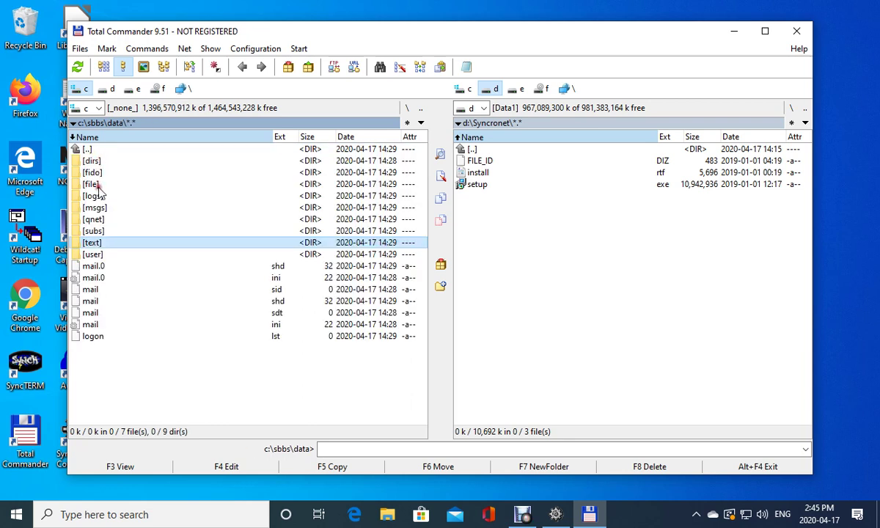
Inspect the dirs folder, then go up through sbbs to the root of C.
click(98, 219)
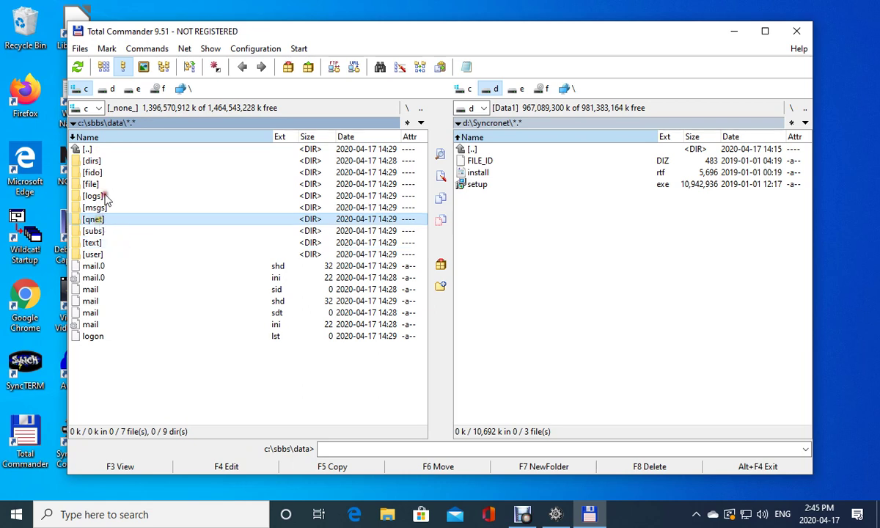
click(104, 184)
click(106, 173)
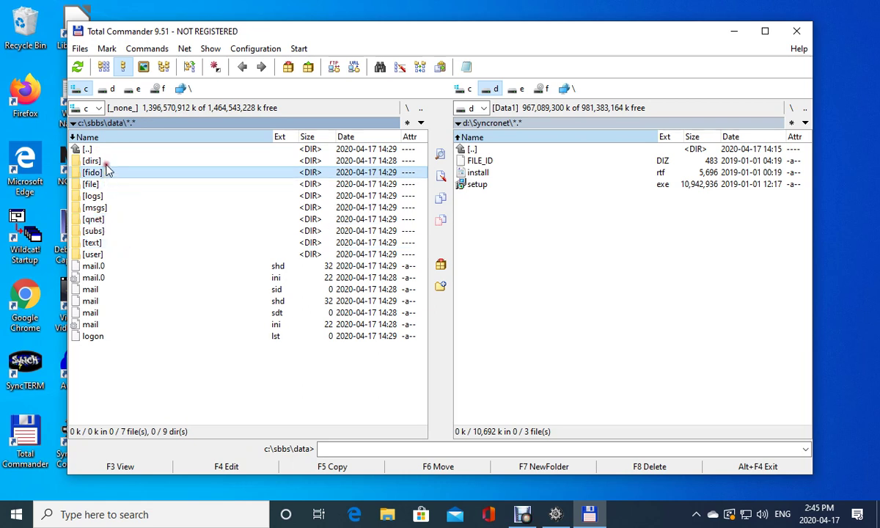
double_click(98, 161)
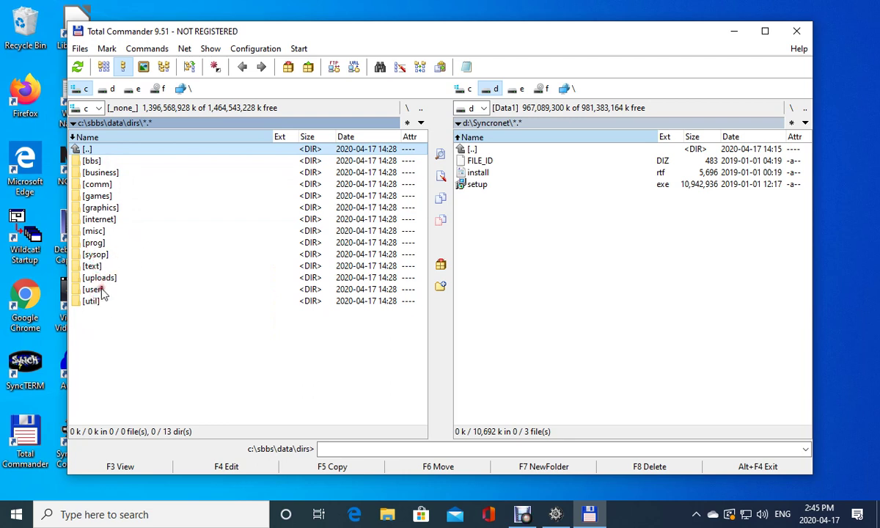
double_click(113, 150)
double_click(114, 149)
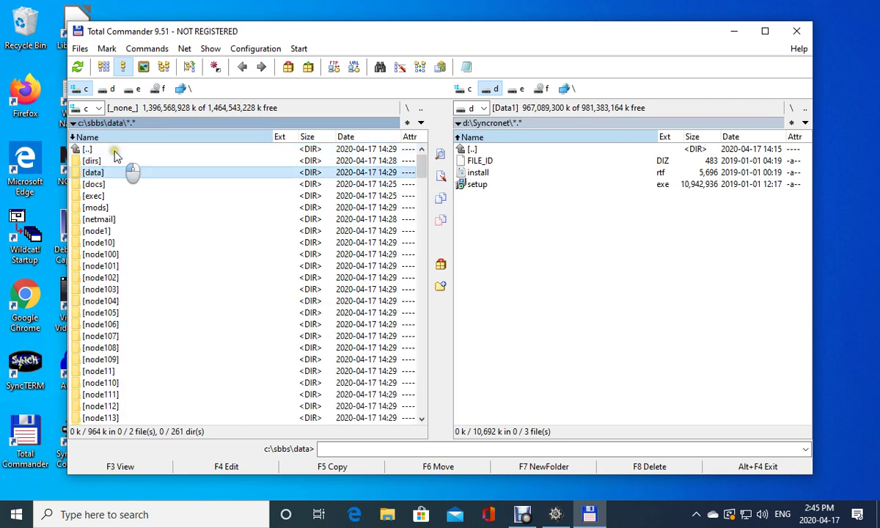
double_click(107, 148)
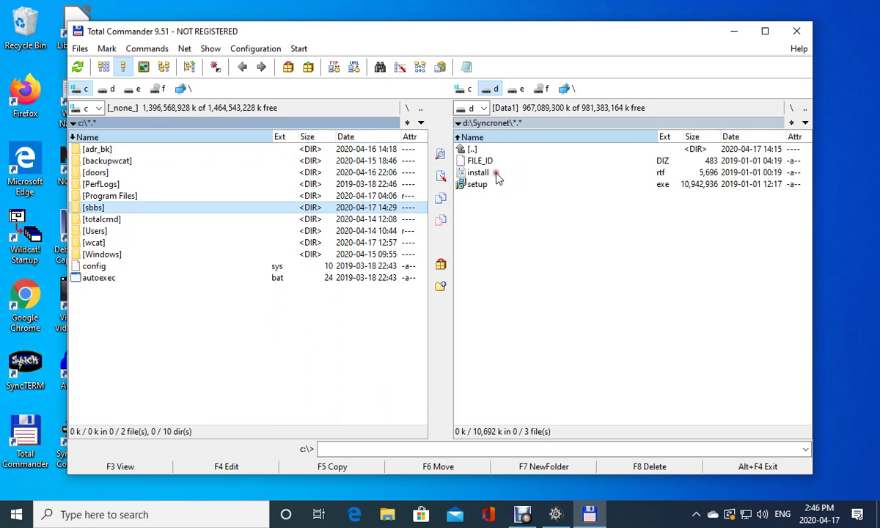
Show D:\ in the right pane and open the user's Downloads folder on the left.
double_click(470, 148)
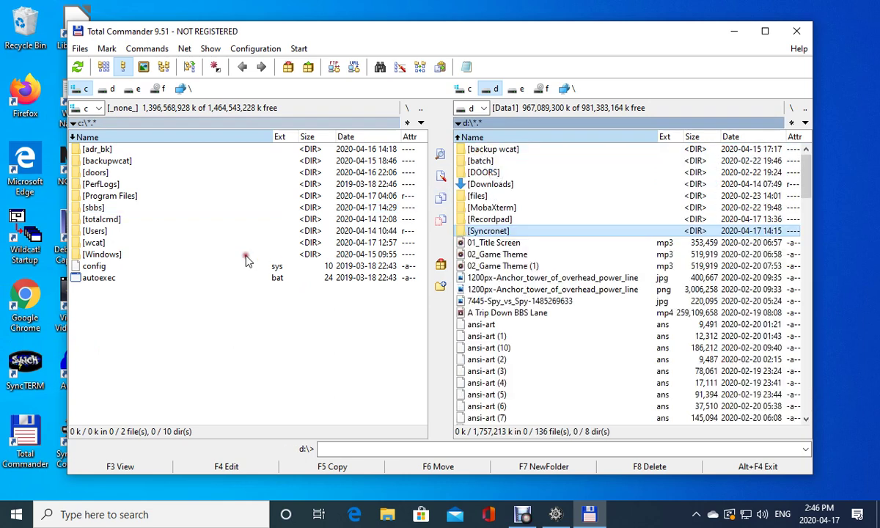
click(94, 233)
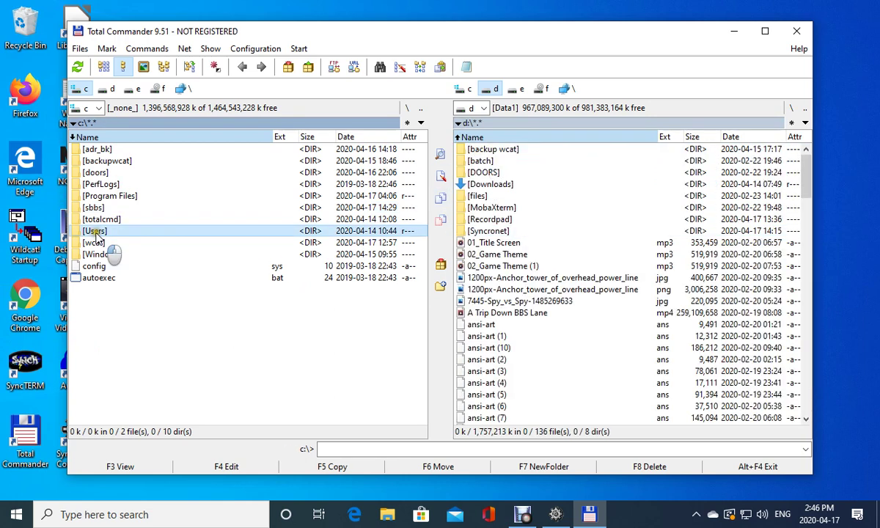
double_click(94, 233)
click(105, 172)
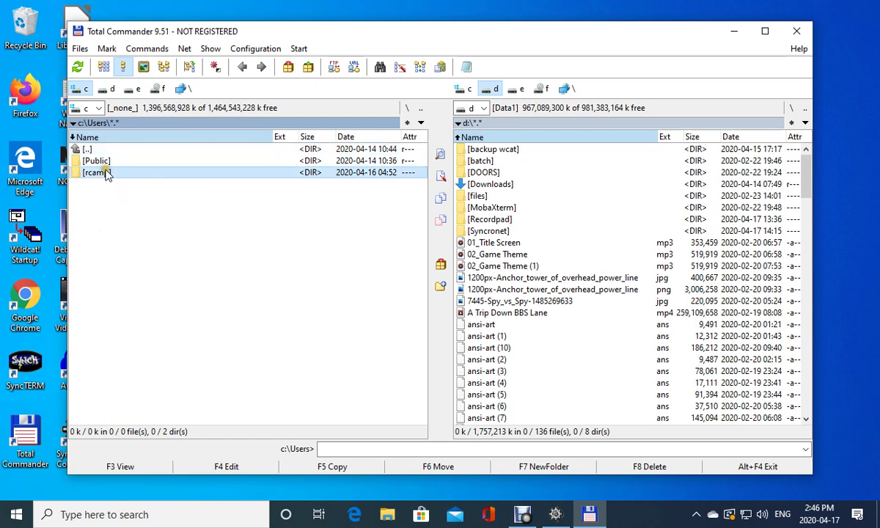
double_click(106, 173)
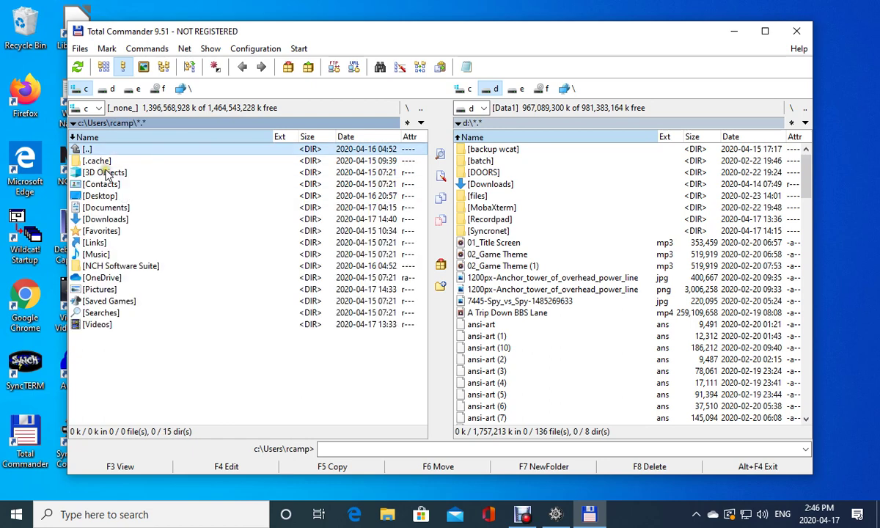
double_click(106, 219)
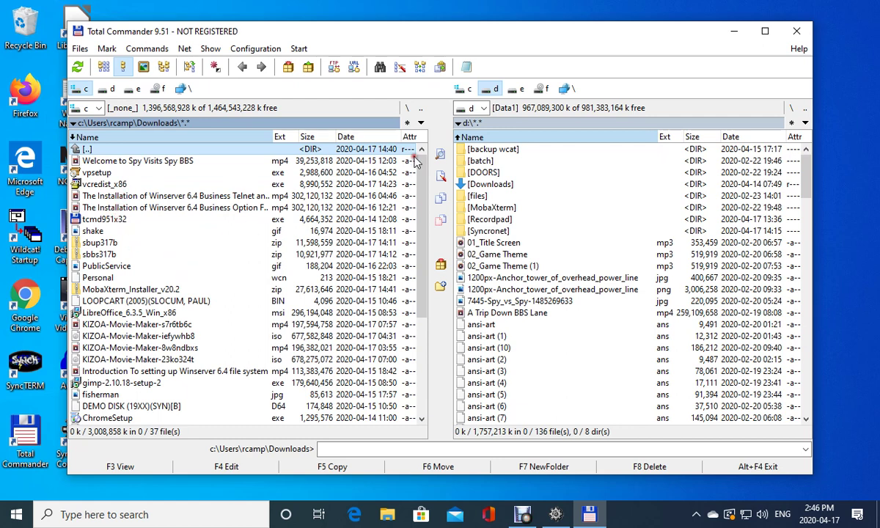
Sort Downloads by date, open MobaXterm_Installer_v20.2.zip and its packed MobaXterm_installer_20.2.msi.
click(343, 137)
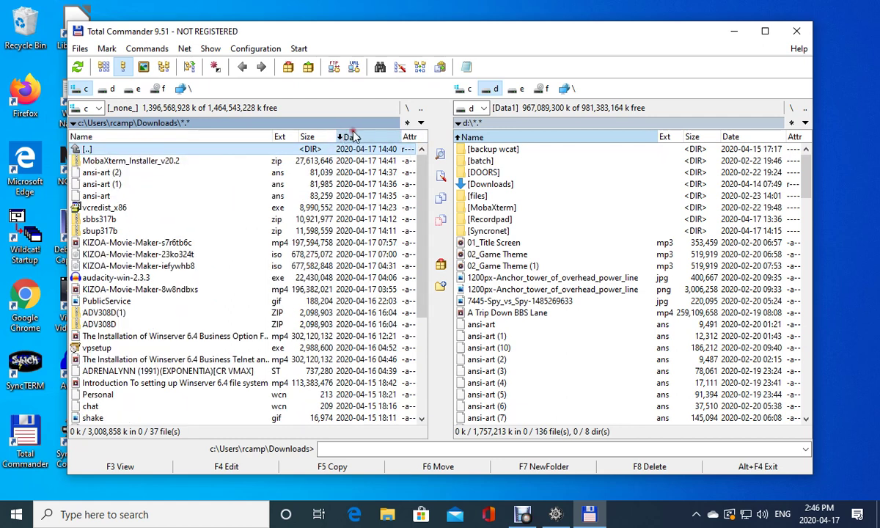
double_click(114, 161)
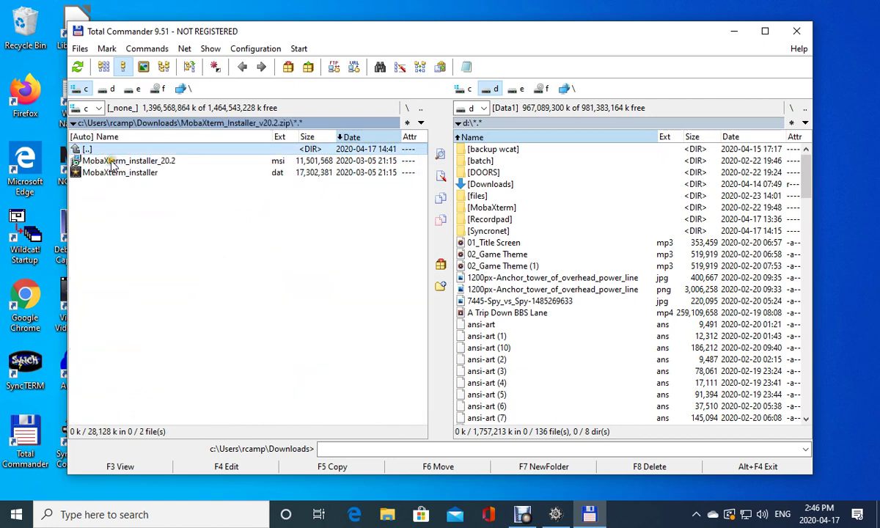
click(144, 173)
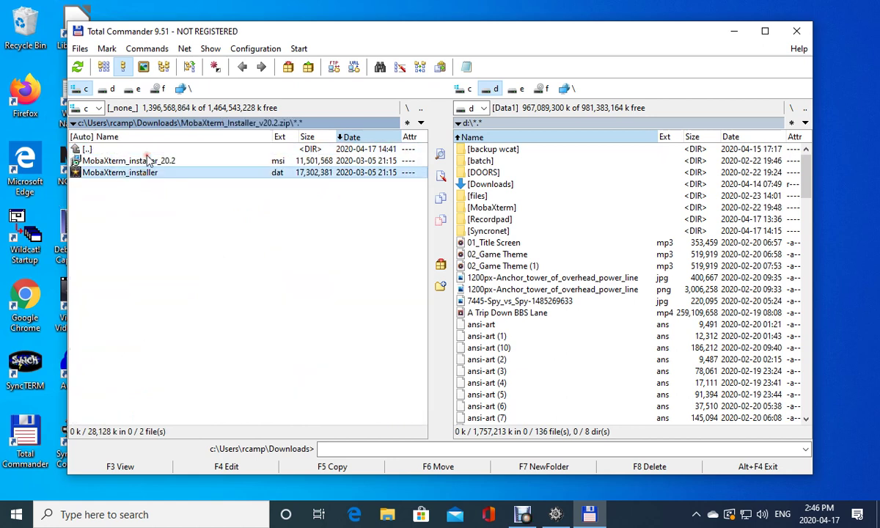
double_click(146, 161)
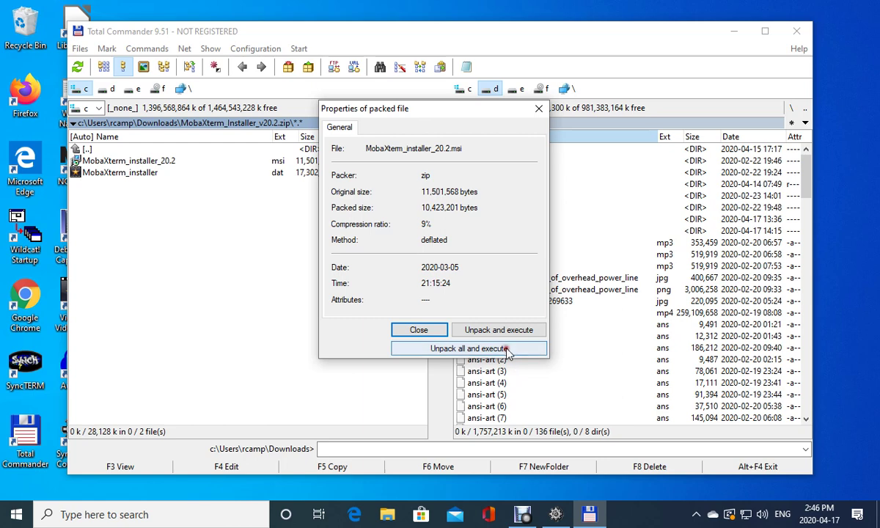
Unpack and run the msi, accept the license, install to the default Mobatek\MobaXterm folder, and finish.
click(484, 347)
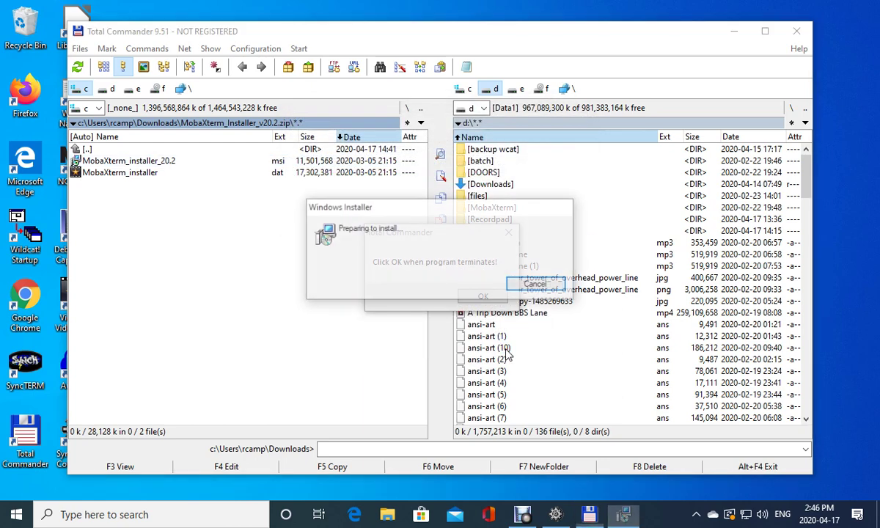
click(511, 365)
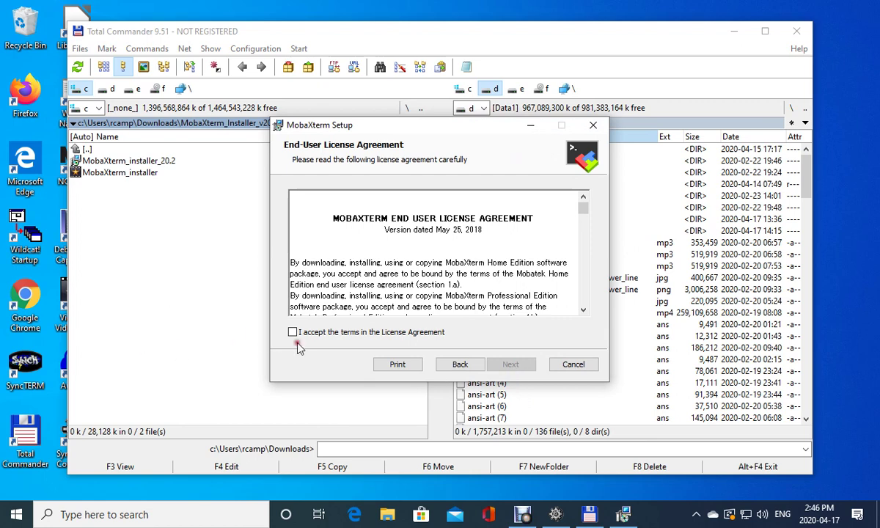
click(292, 333)
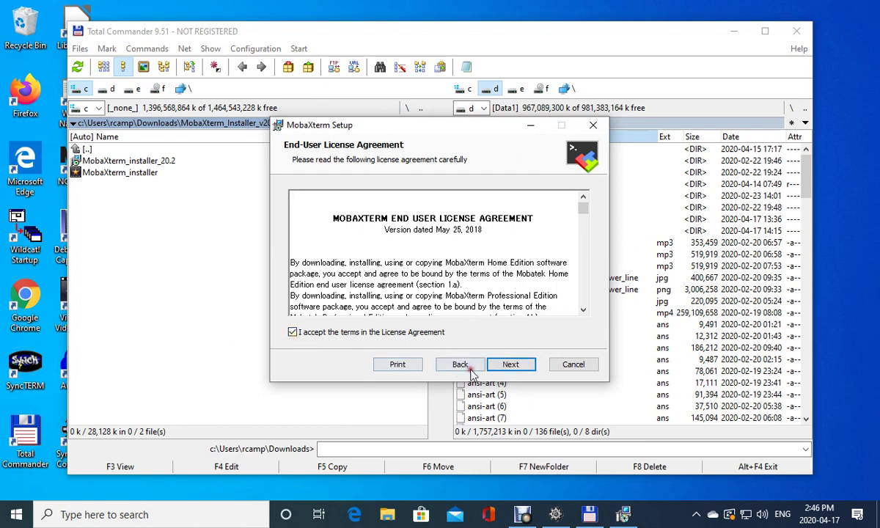
click(511, 365)
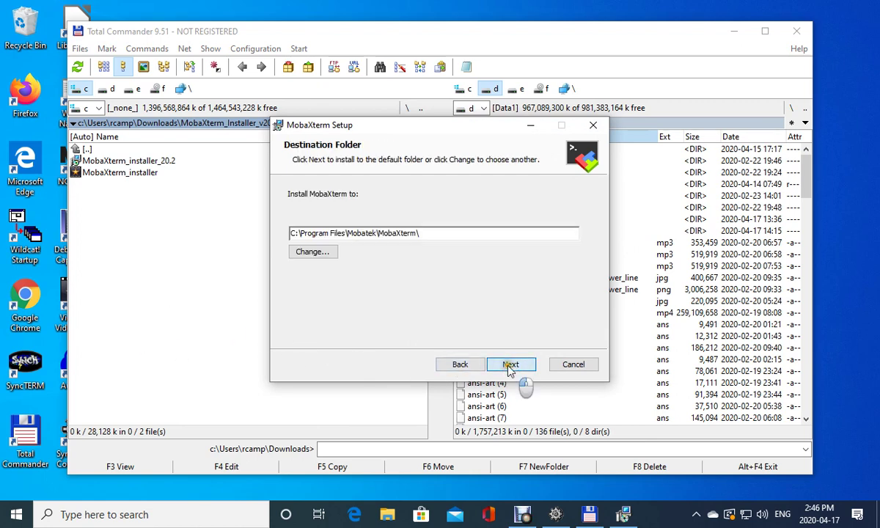
click(508, 367)
click(520, 372)
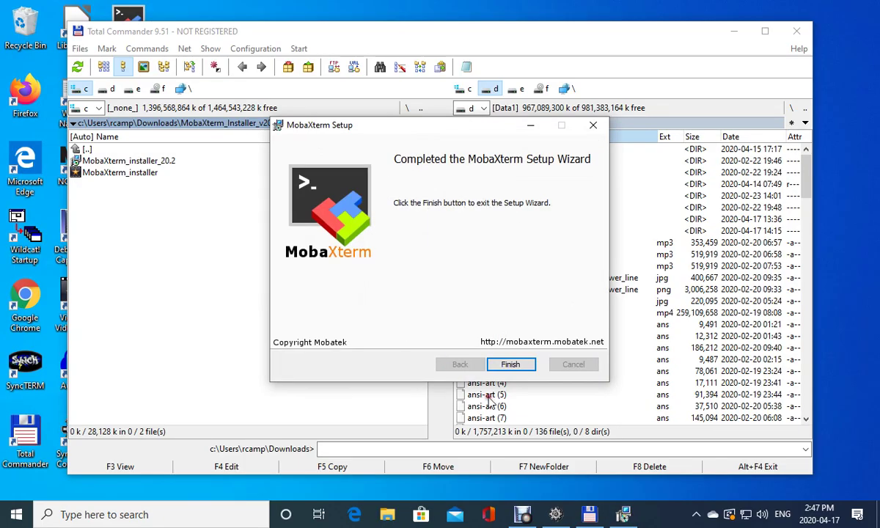
click(508, 369)
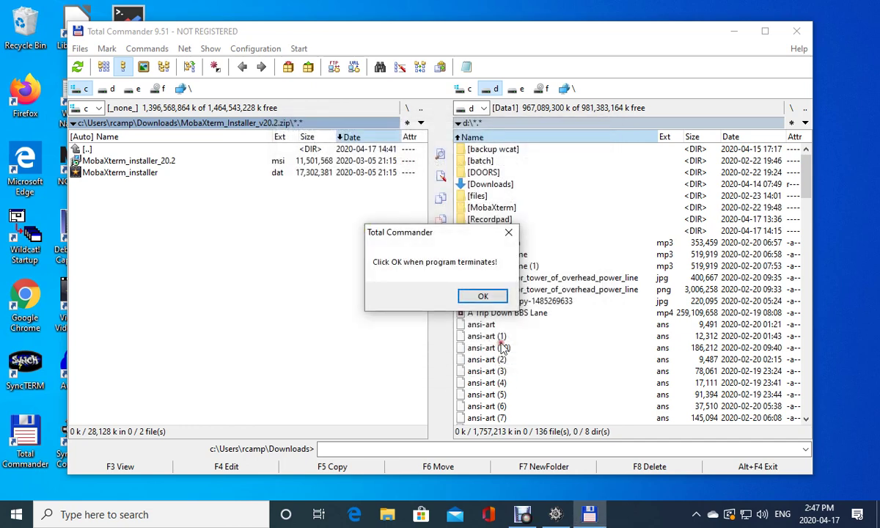
click(486, 295)
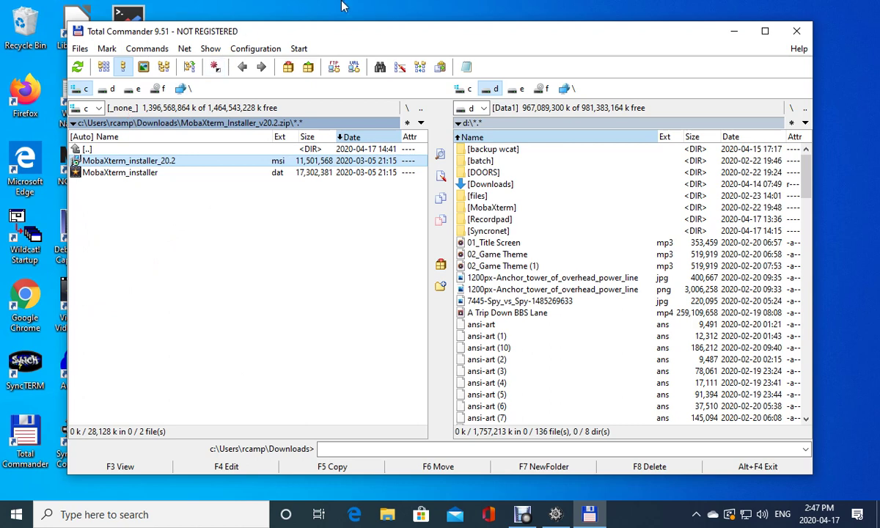
Close Total Commander, launch MobaXterm from its desktop shortcut, and allow xwin_mobax through the firewall.
click(796, 30)
click(127, 14)
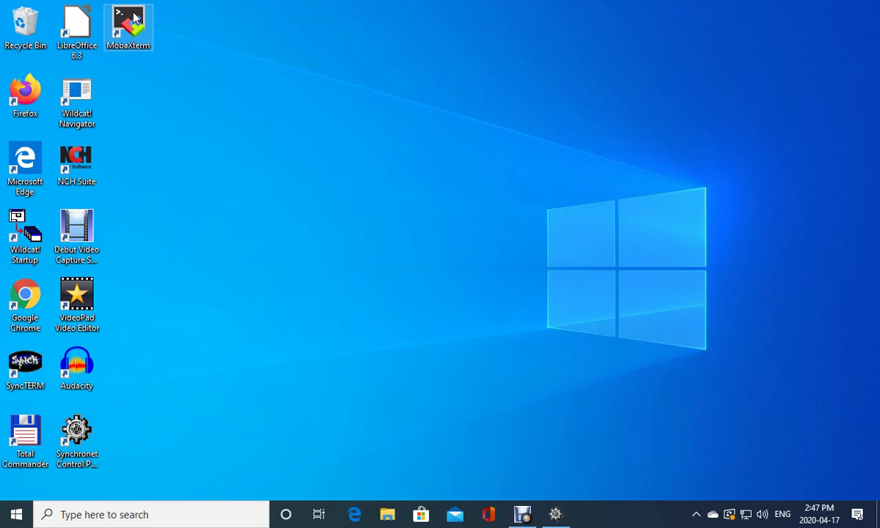
double_click(133, 15)
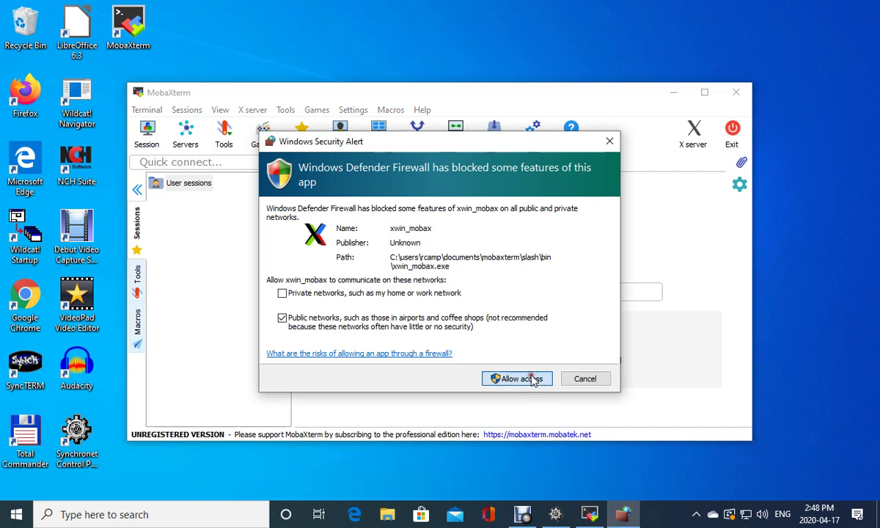
click(522, 379)
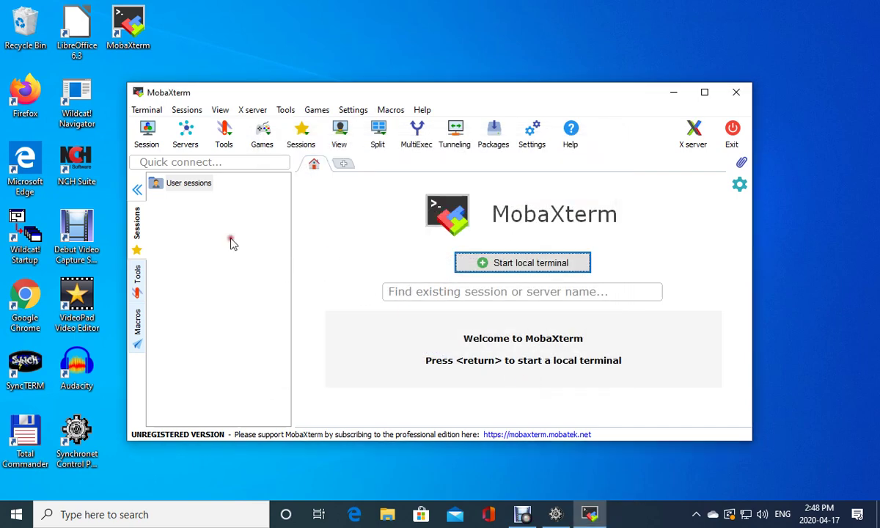
Create a Telnet session to thefishermansbbs.ddns.net on port 3000 and connect.
click(145, 133)
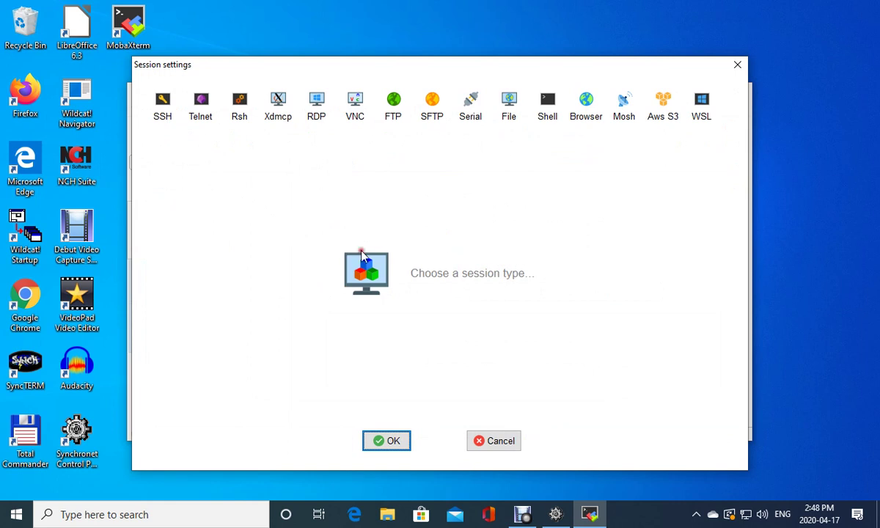
click(216, 121)
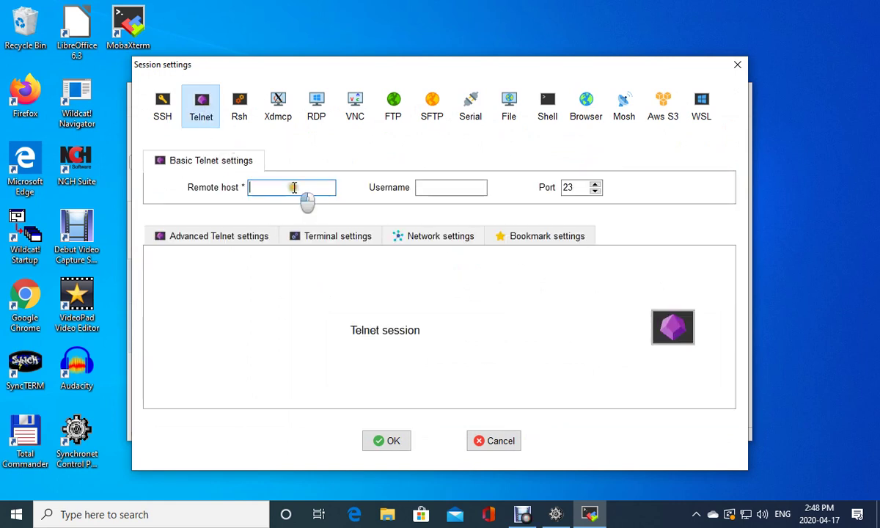
text(thefisher)
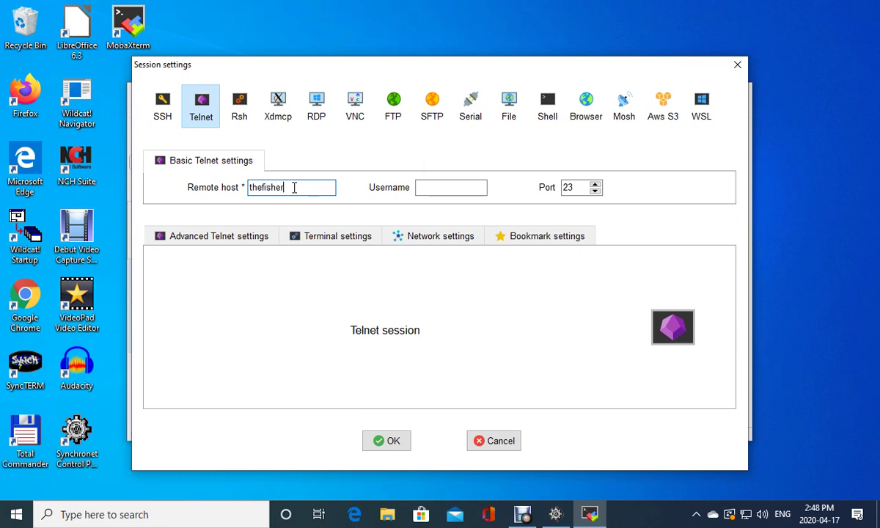
text(mansbbs.ddns)
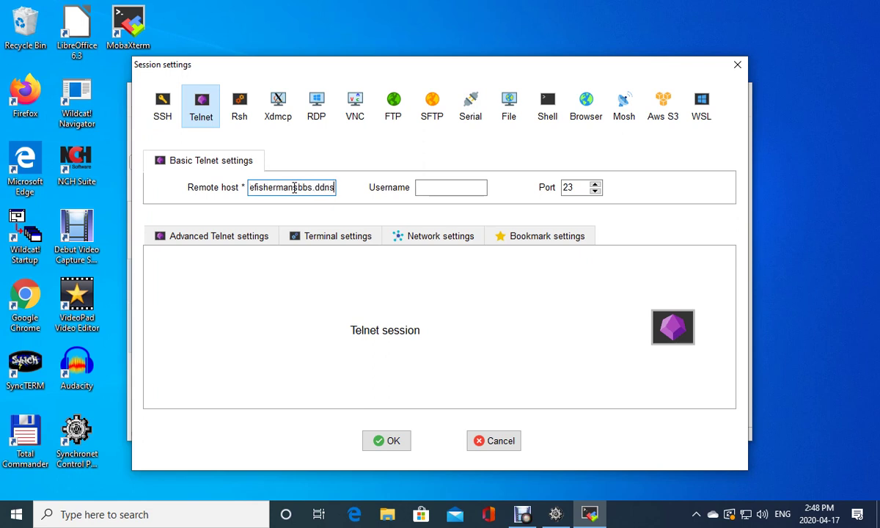
text(.net)
double_click(577, 187)
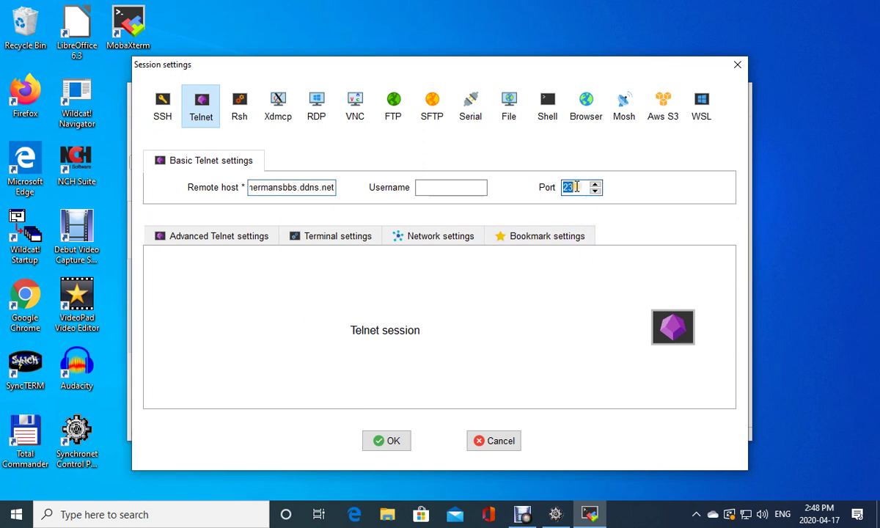
text(3000)
click(393, 441)
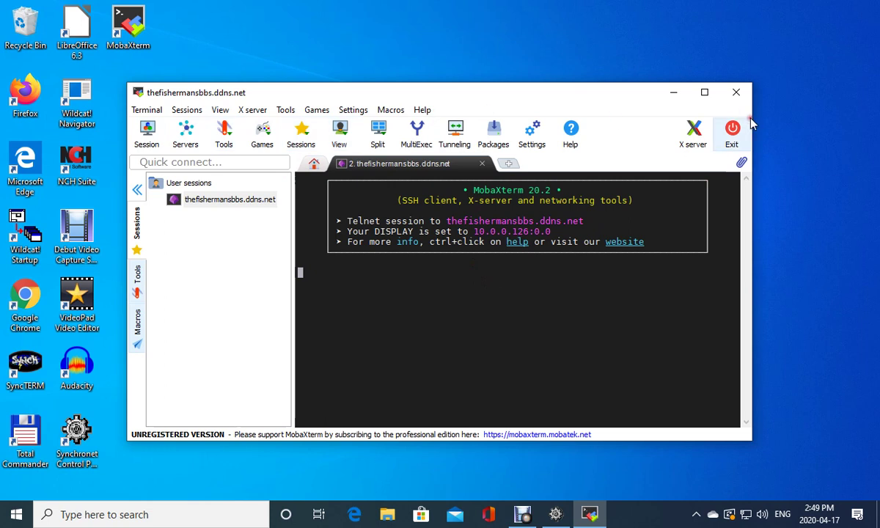
Retry the timed-out telnet session, then close MobaXterm after the connection error.
click(314, 267)
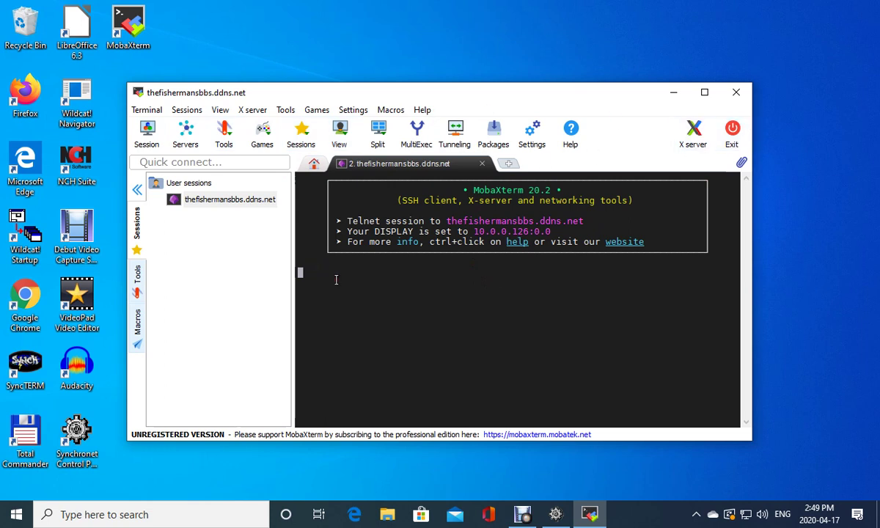
key(Return)
key(Return)
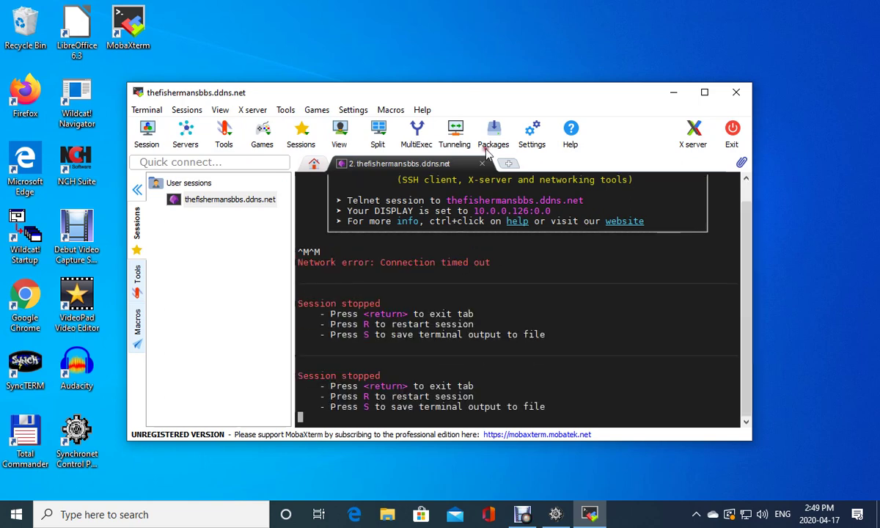
click(735, 93)
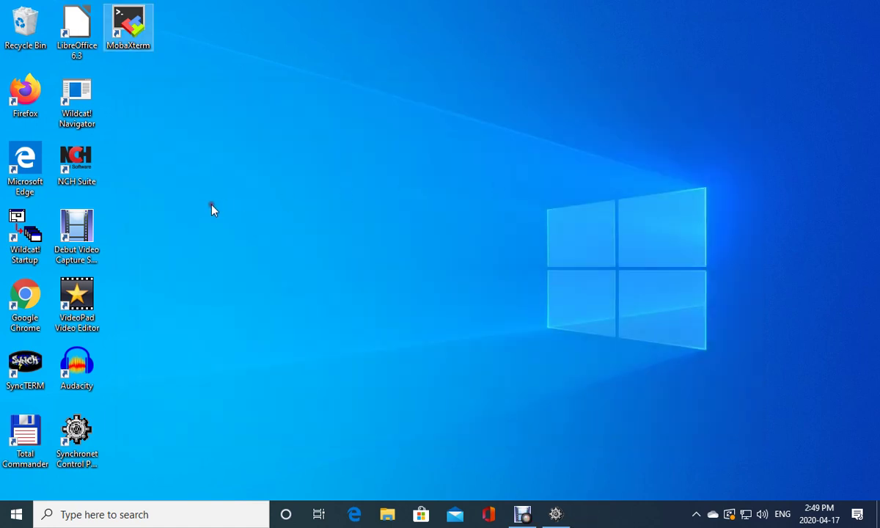
Reopen MobaXterm, cancel the new-session dialog, and launch the Synchronet Control Panel.
double_click(141, 46)
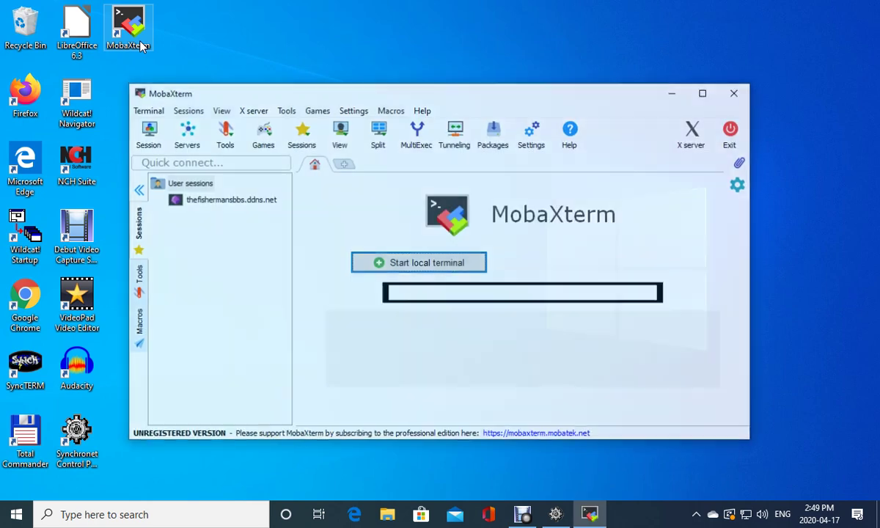
click(145, 129)
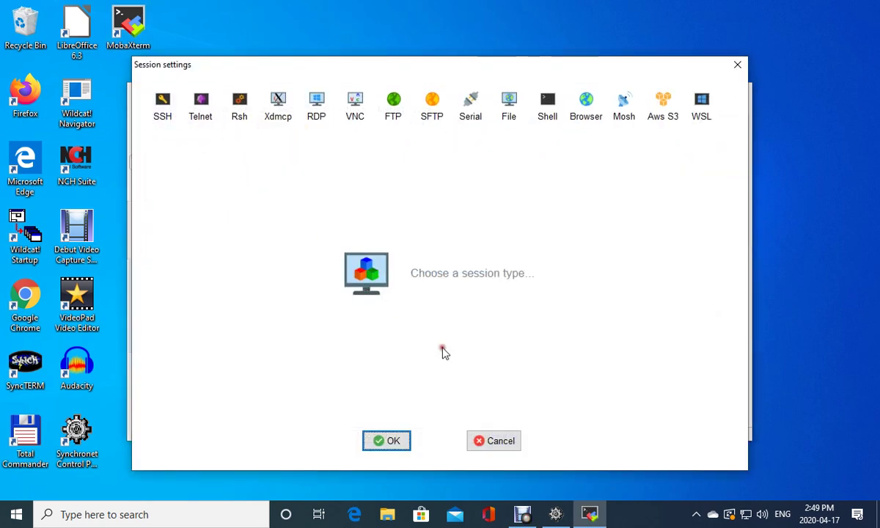
click(511, 446)
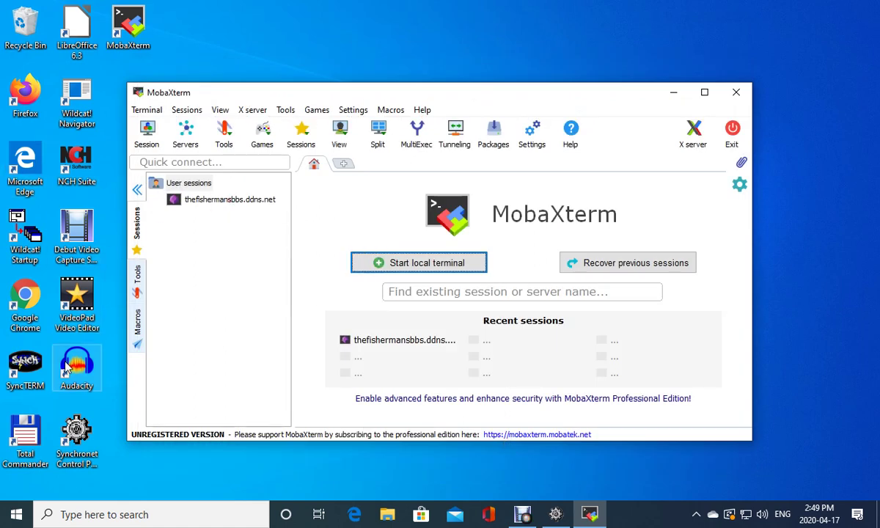
double_click(73, 435)
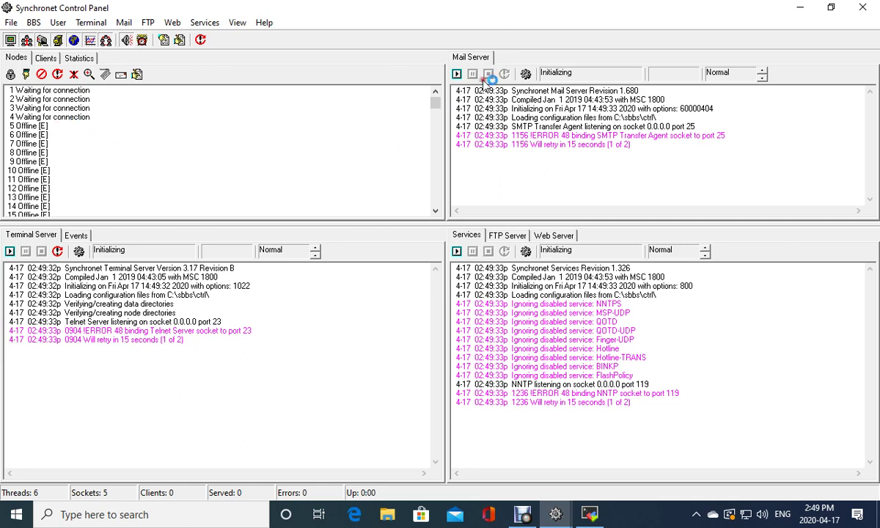
Minimize and restore the Control Panel, then launch the BBS configuration utility.
click(865, 9)
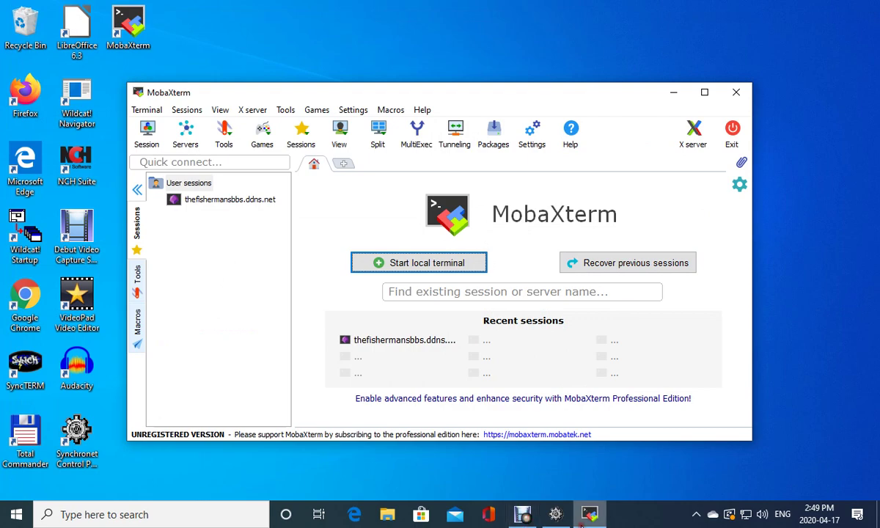
click(555, 515)
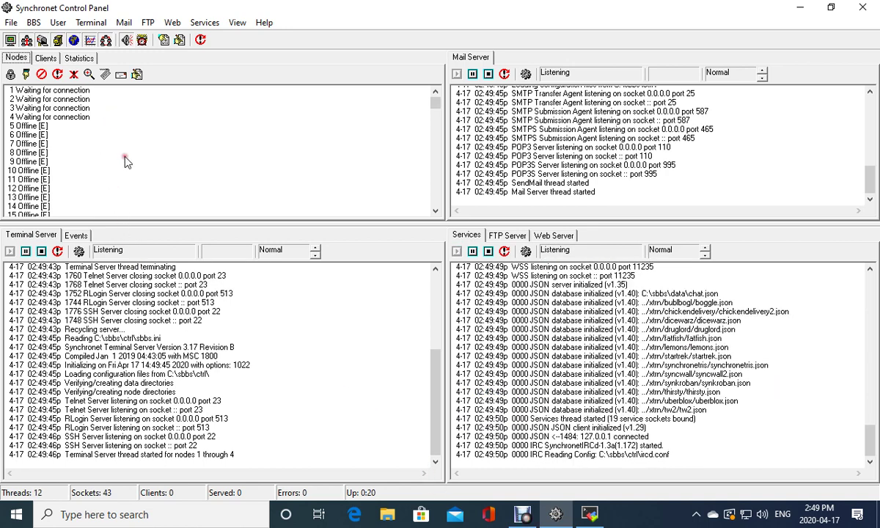
click(33, 22)
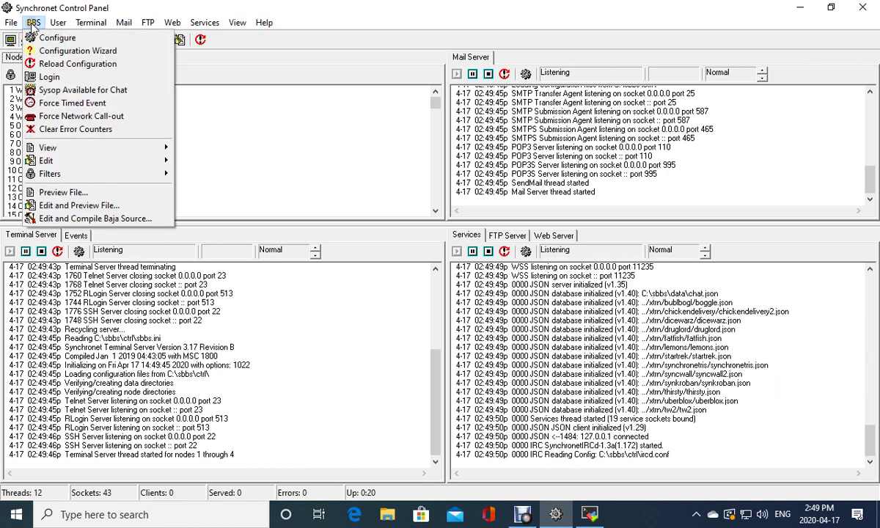
click(70, 38)
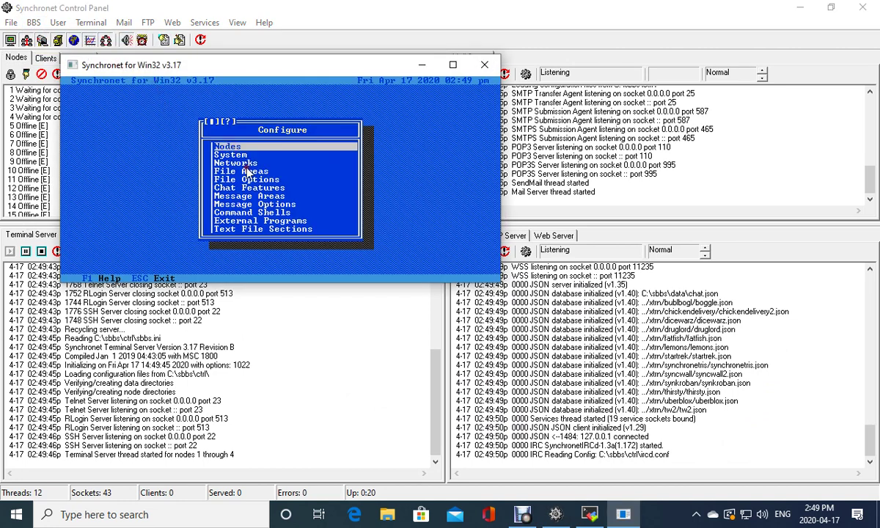
Browse the Text File Sections, Networks and Nodes settings, then exit SCFG with Yes.
click(258, 228)
click(258, 230)
click(258, 230)
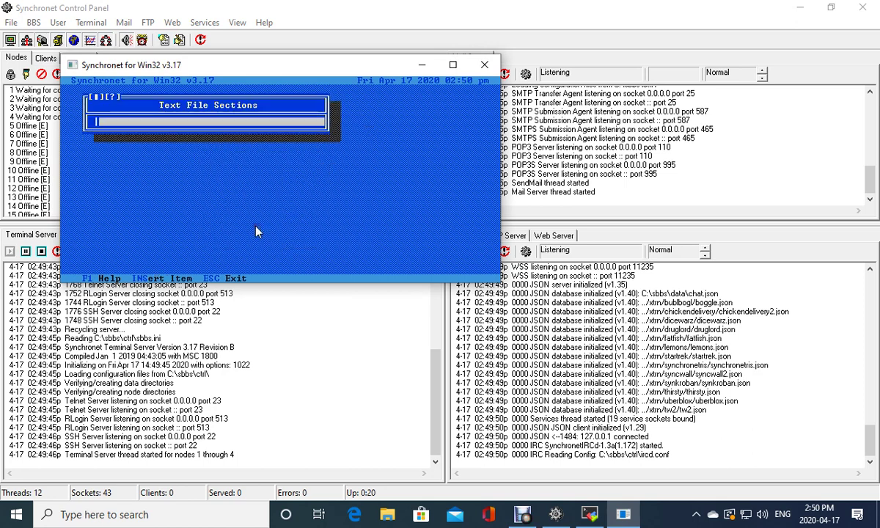
click(98, 96)
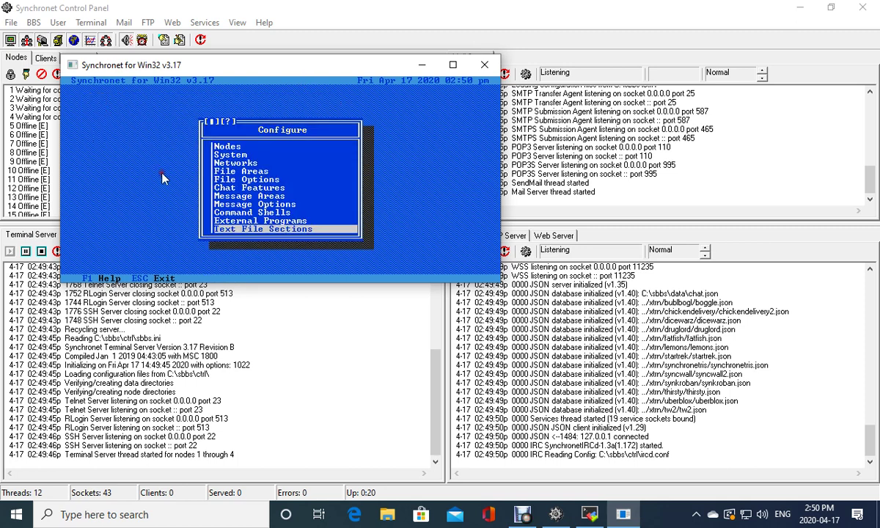
click(236, 162)
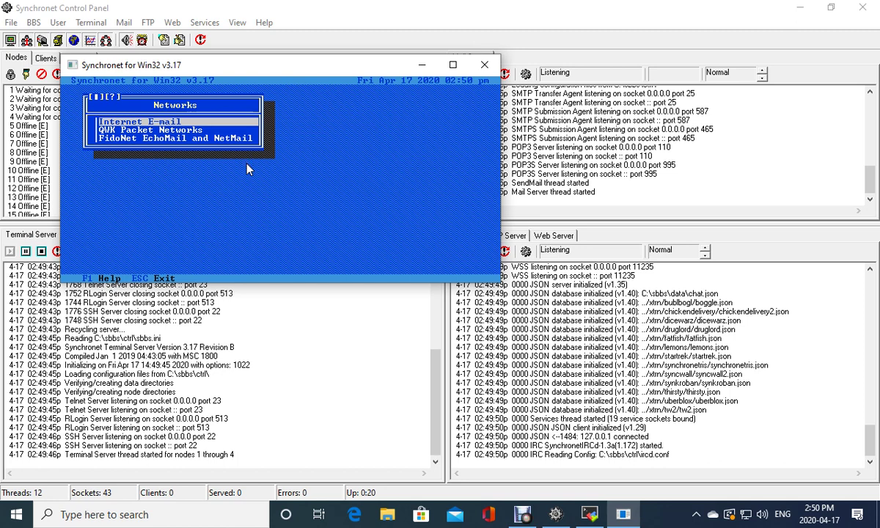
click(91, 99)
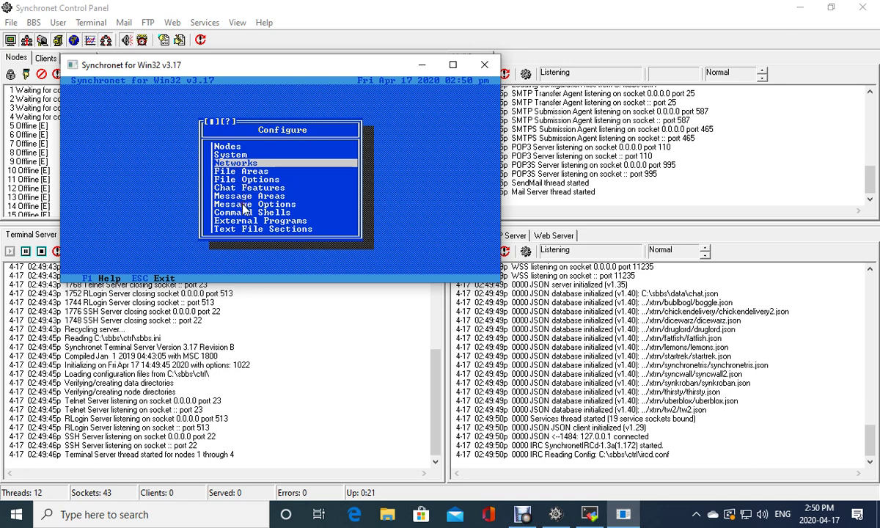
click(224, 146)
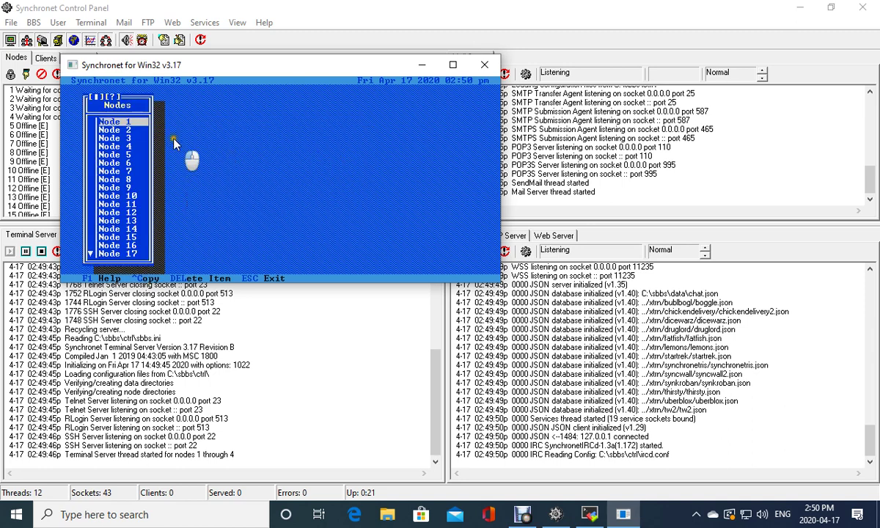
key(Escape)
key(Escape)
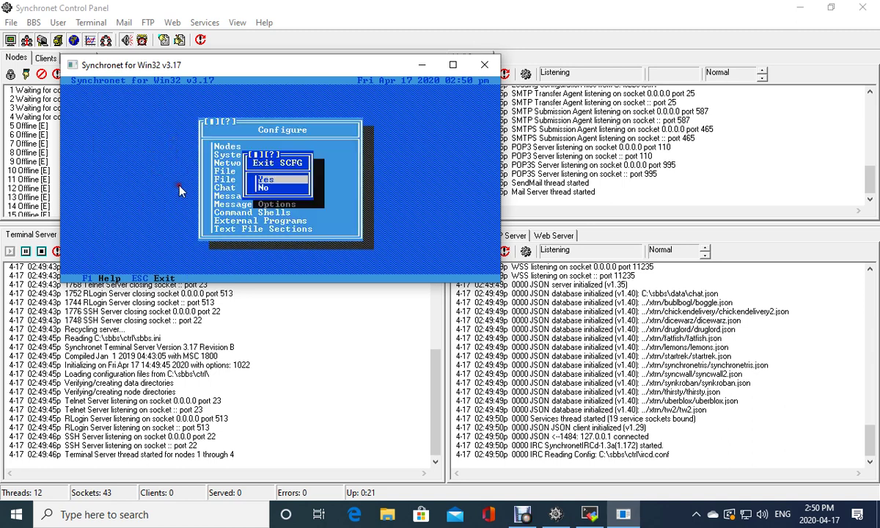
click(264, 180)
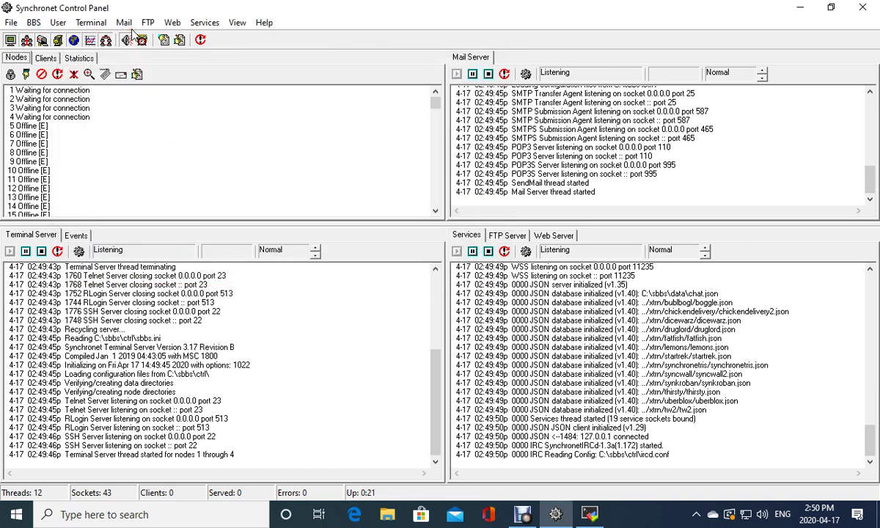
Run the Configuration Wizard, accepting existing identification, time, Internet address, QWK-ID, limits and options.
click(34, 23)
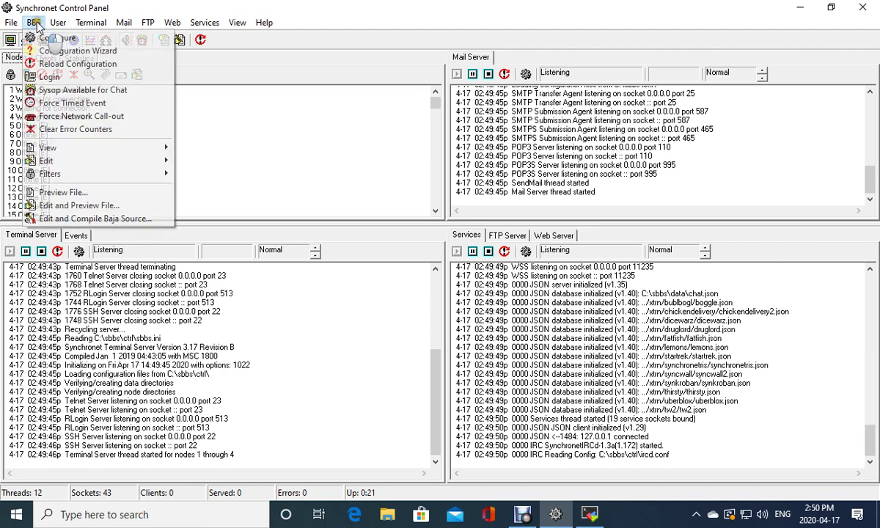
click(68, 53)
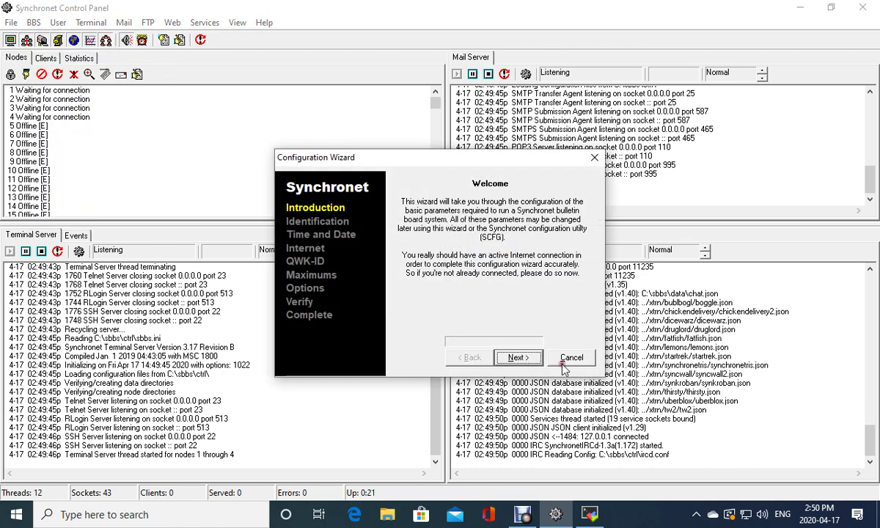
click(513, 356)
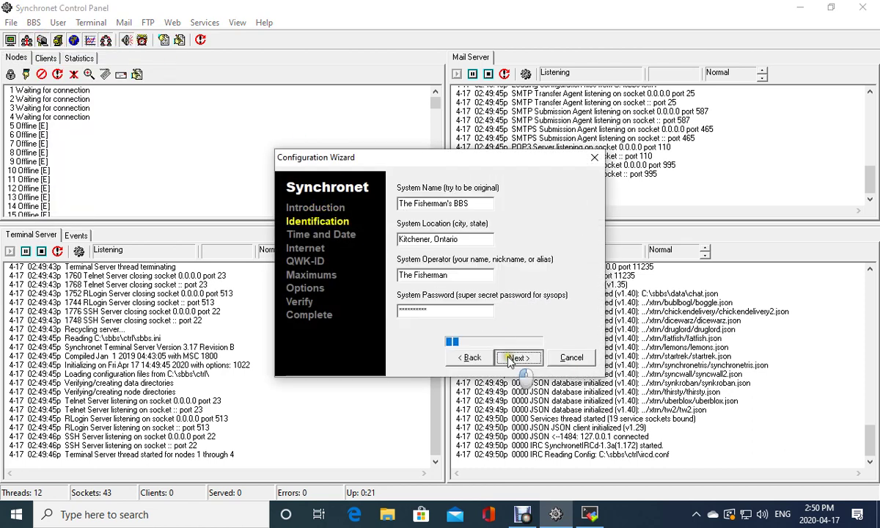
click(513, 357)
click(514, 357)
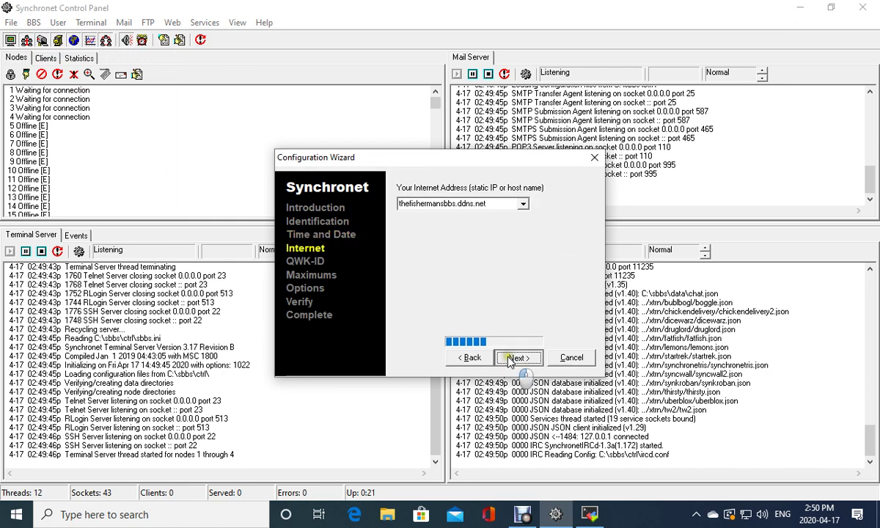
click(513, 357)
click(513, 357)
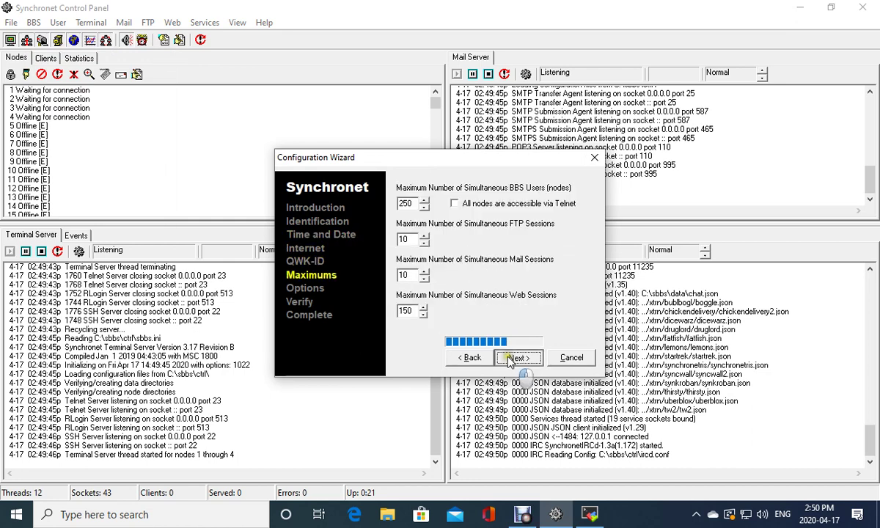
click(510, 358)
click(510, 358)
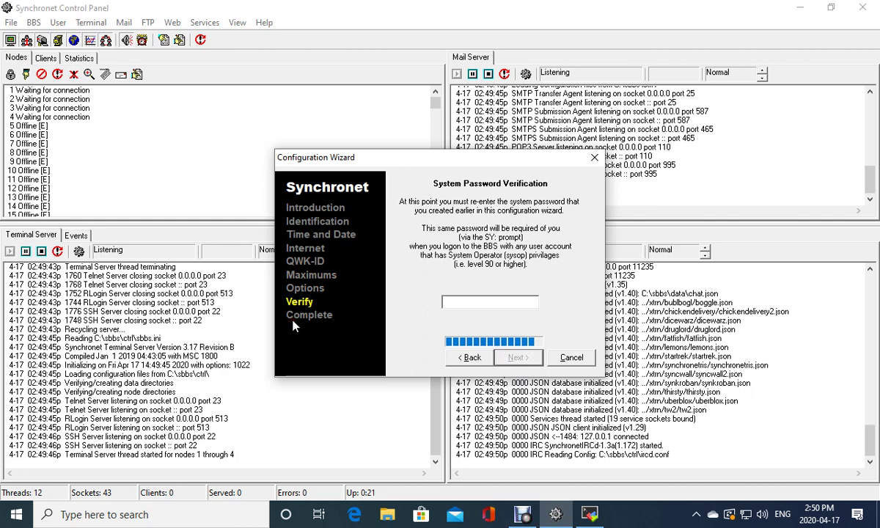
Re-enter the system password and finish the wizard to apply the settings.
text(*******)
key(Return)
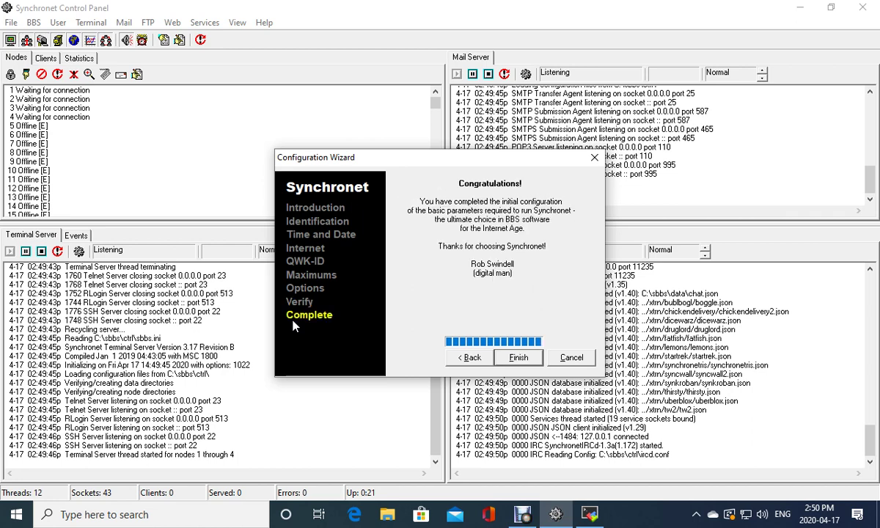
click(515, 357)
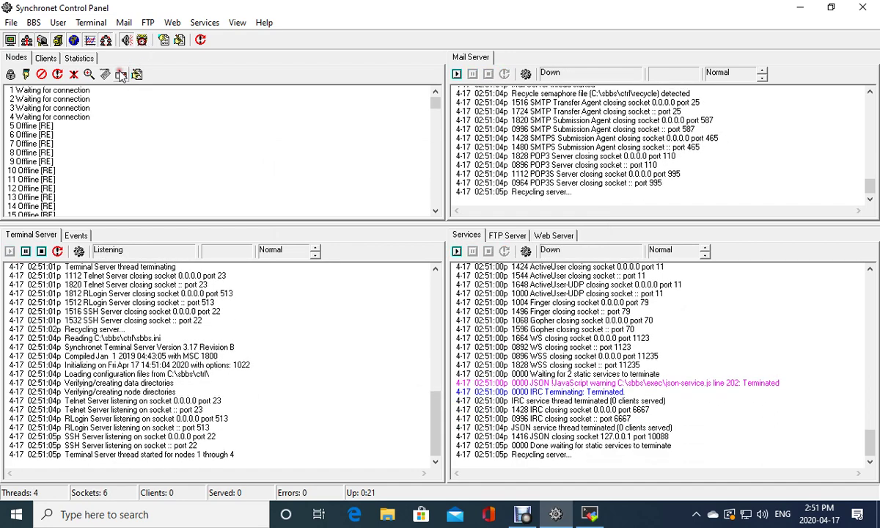
Set the Telnet server's Listening Port to 3000 under Terminal > Configure, then minimize the Control Panel.
click(91, 22)
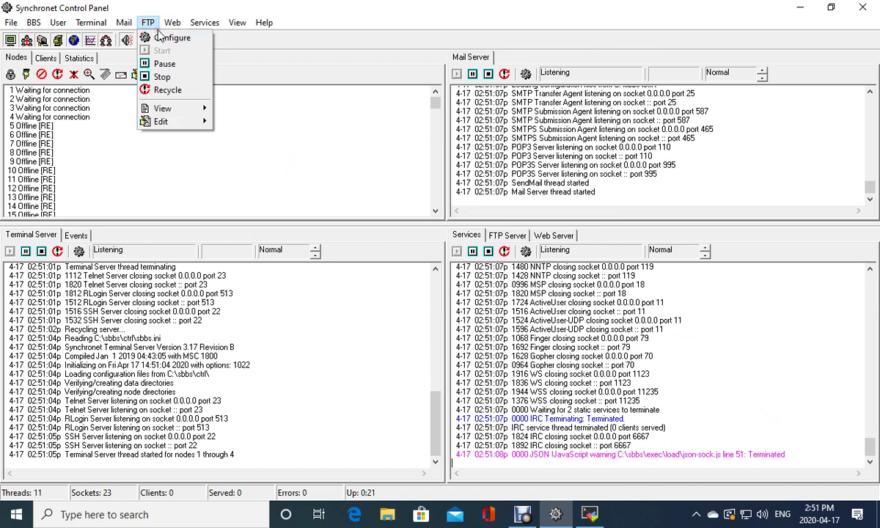
mouse_move(84, 22)
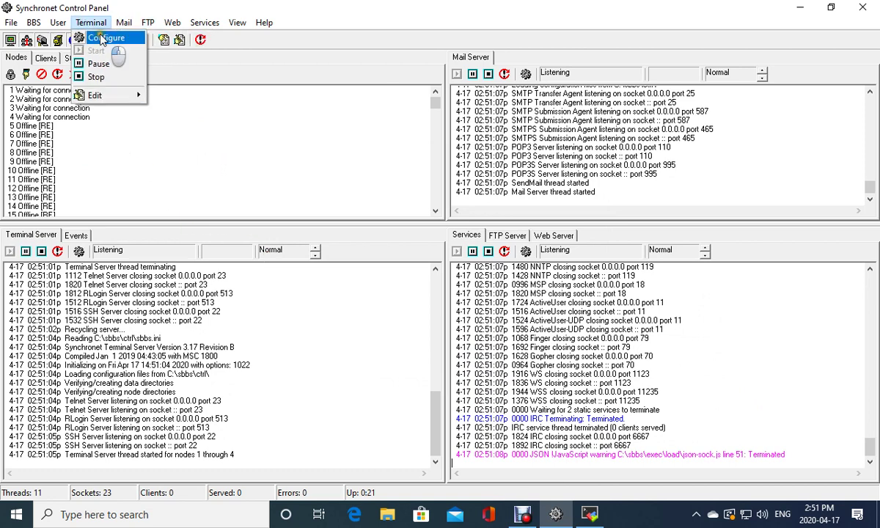
click(102, 39)
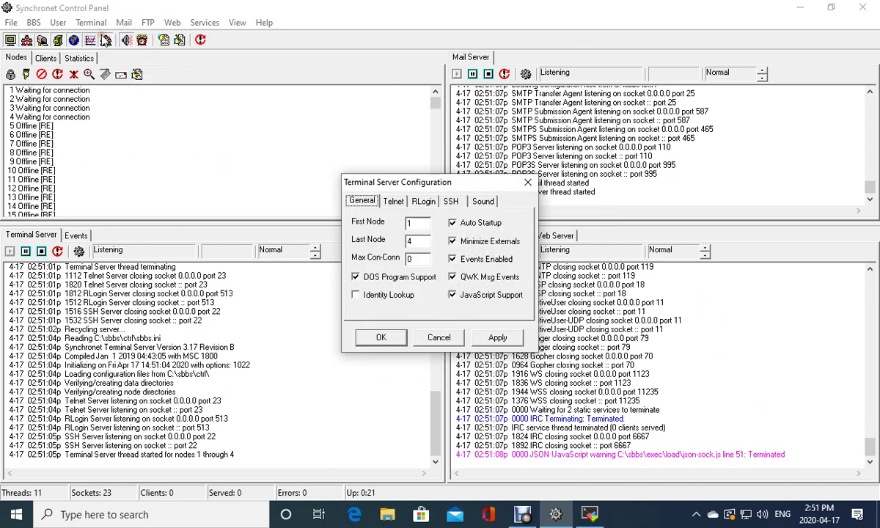
click(394, 201)
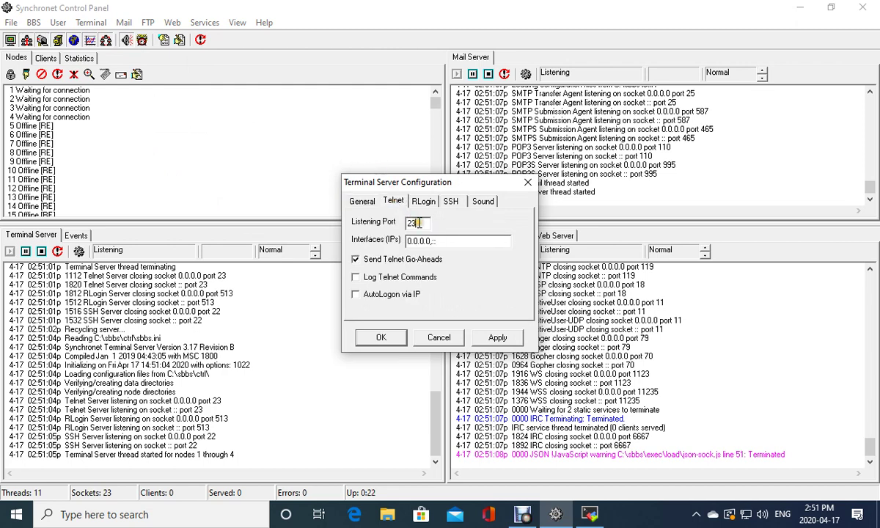
key(BackSpace)
key(BackSpace)
text(3000)
click(382, 337)
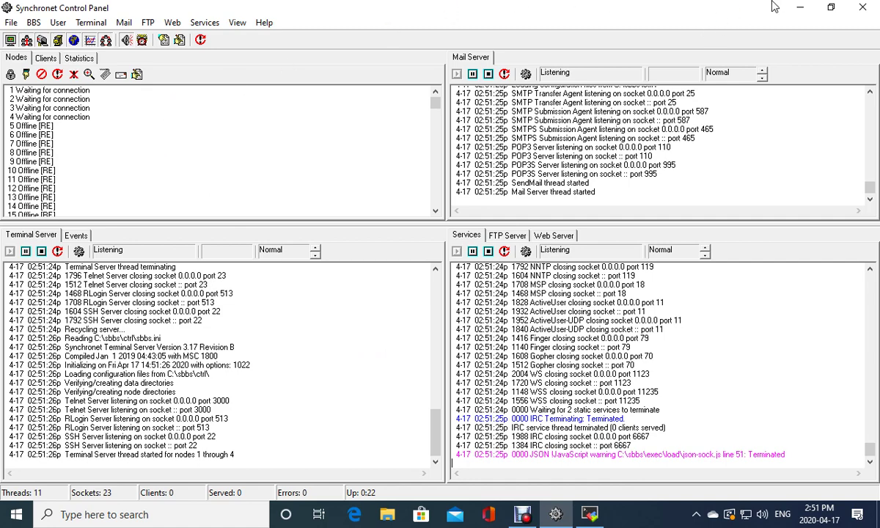
click(799, 7)
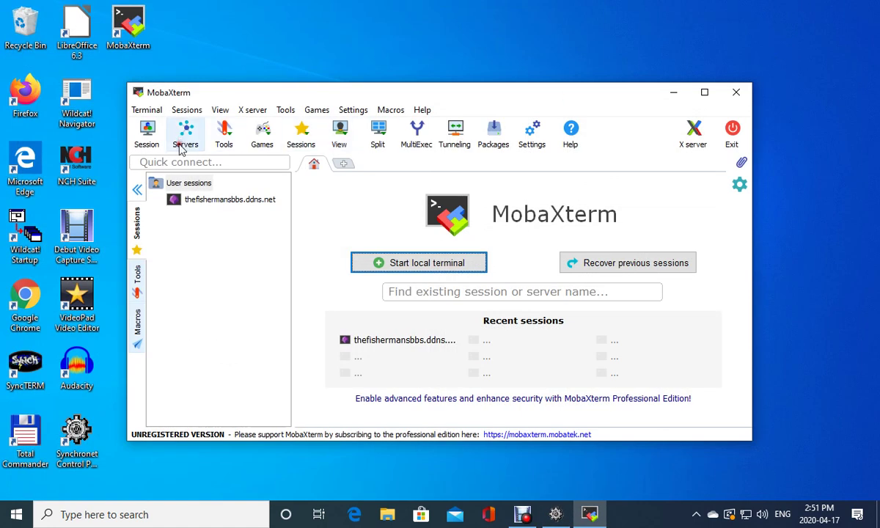
Dismiss the new-session settings and open the saved thefishermansbbs.ddns.net telnet session.
click(154, 130)
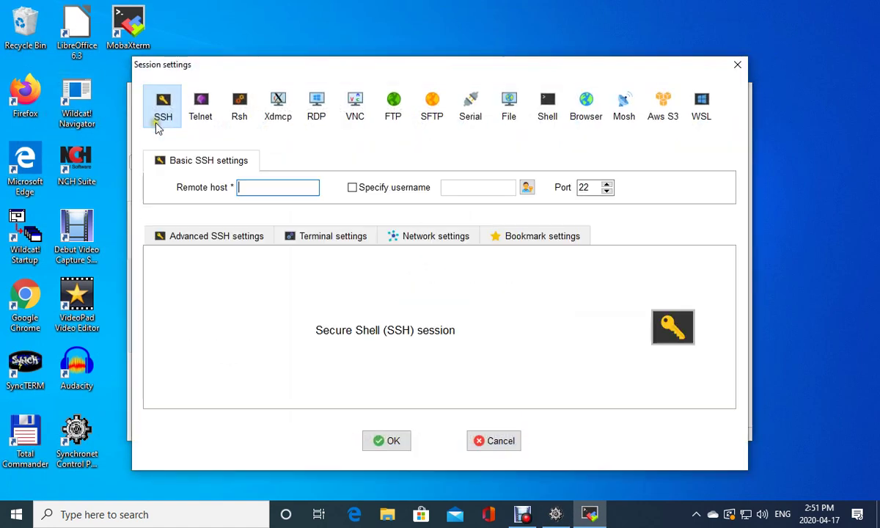
click(254, 185)
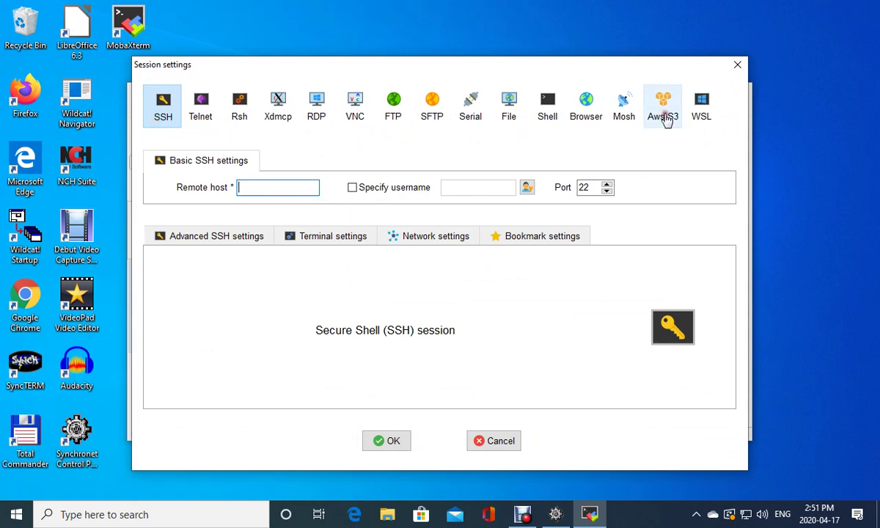
click(733, 66)
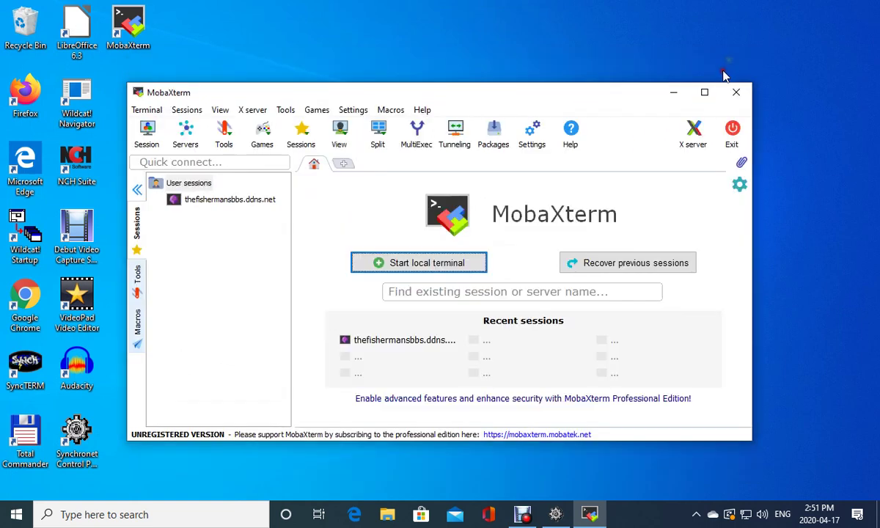
double_click(181, 202)
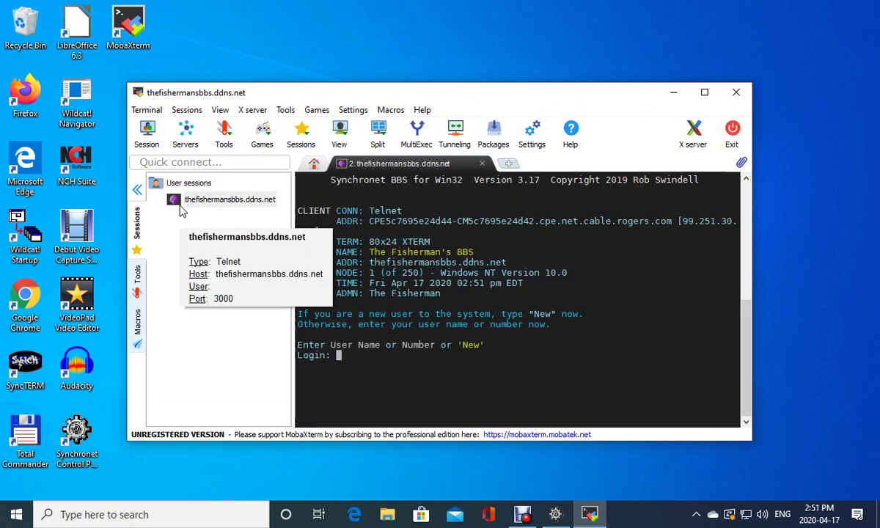
Try logging in with the sysop alias, then enter New to begin registration.
text(T)
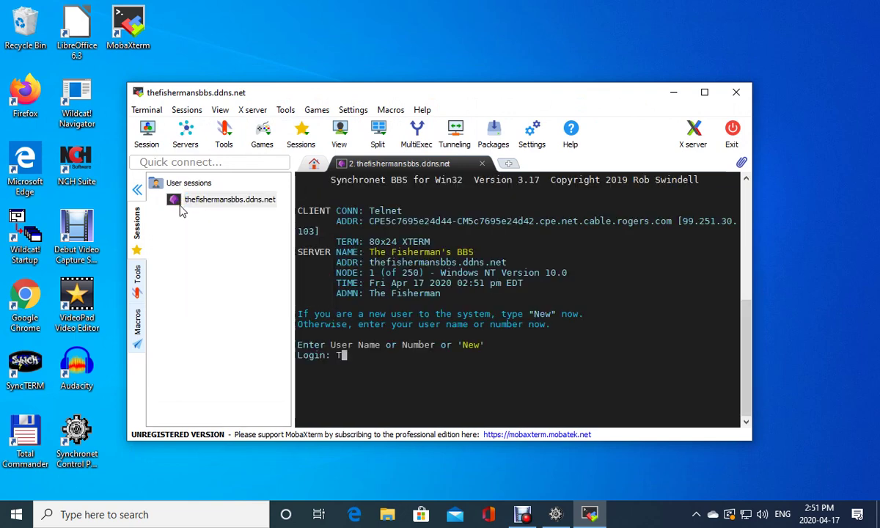
text(he Fias)
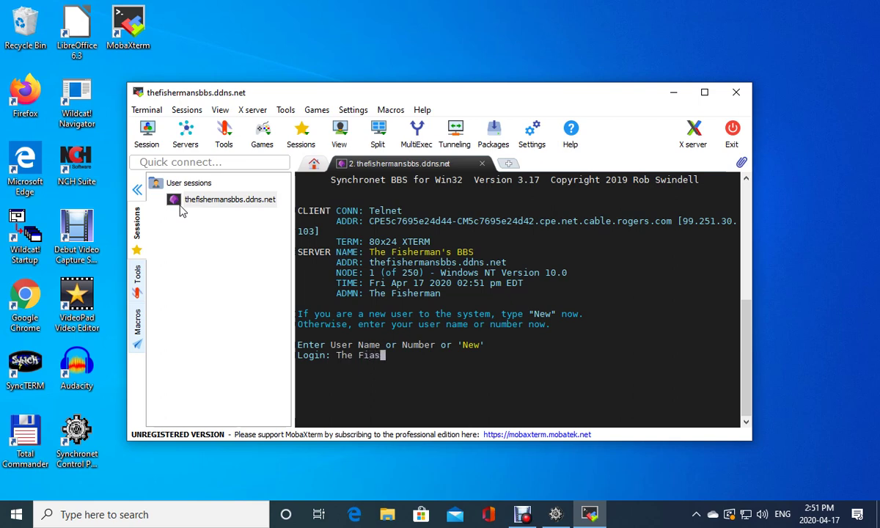
text(herman)
key(Return)
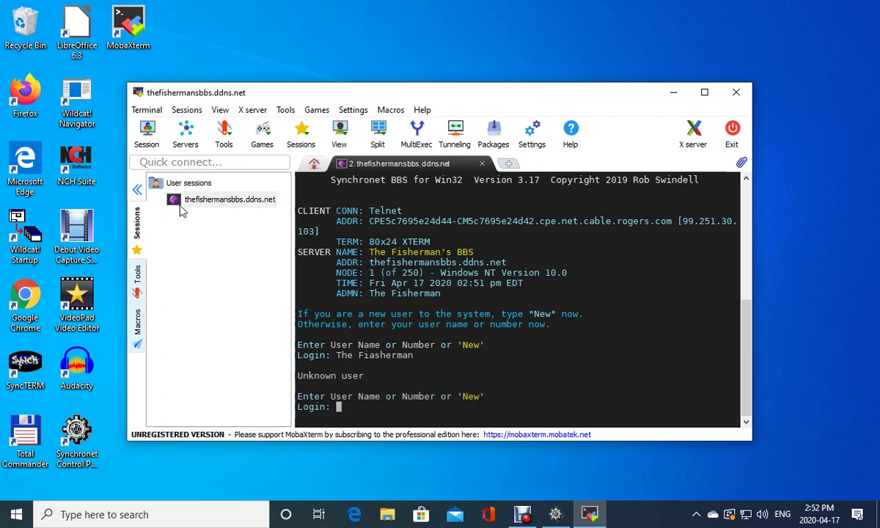
text(The Fisherman)
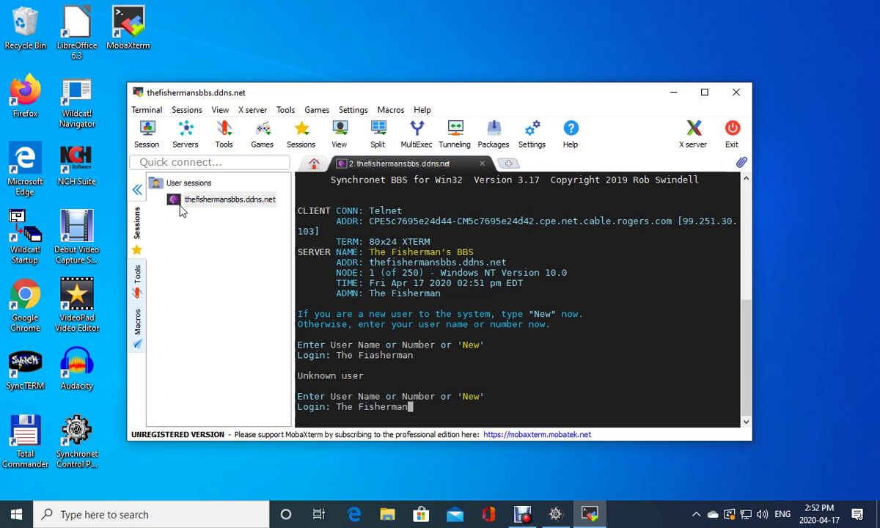
key(Return)
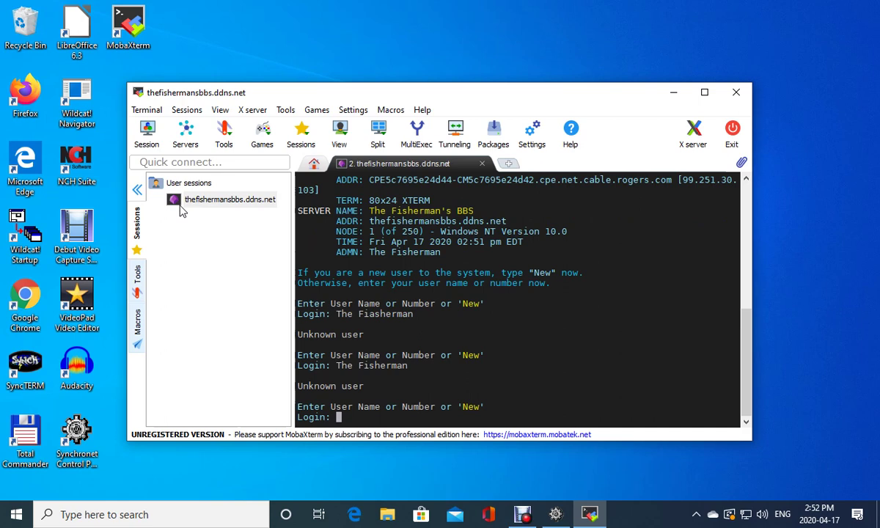
text(New)
key(Return)
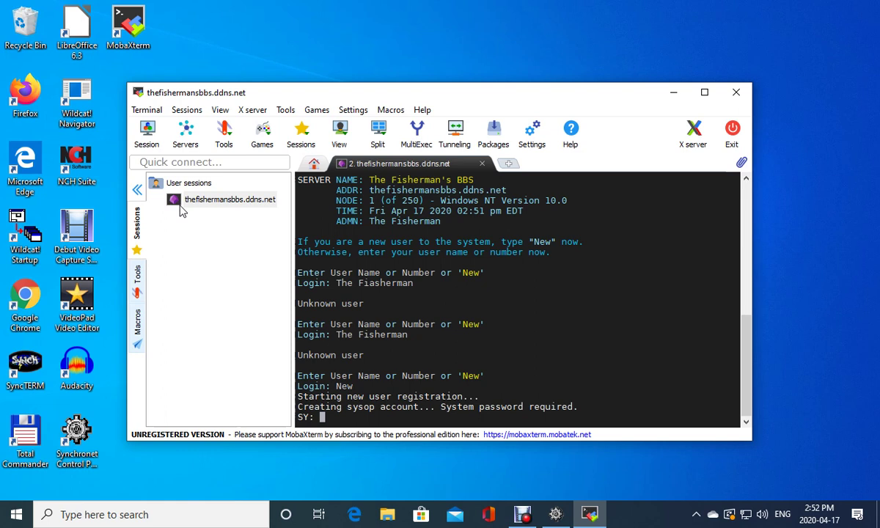
Submit the system password, accept extended ASCII, enter the alias and real name, keep the default handle.
key(Return)
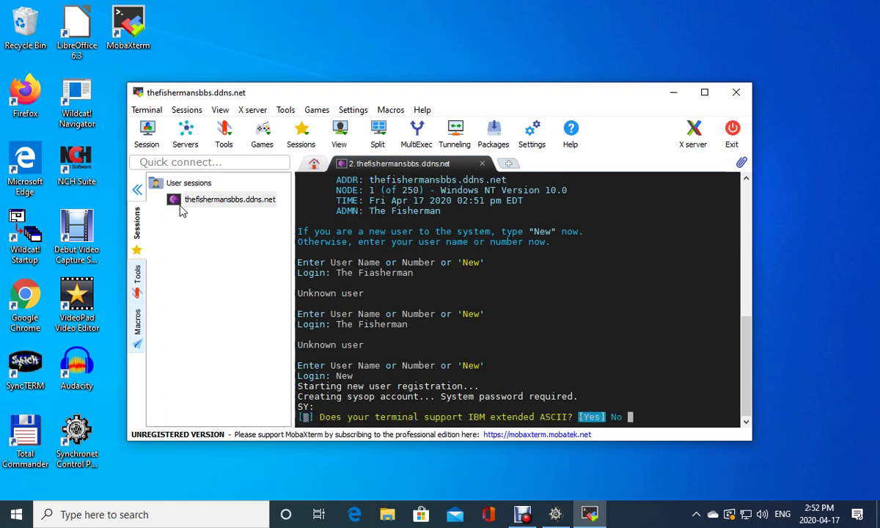
key(Return)
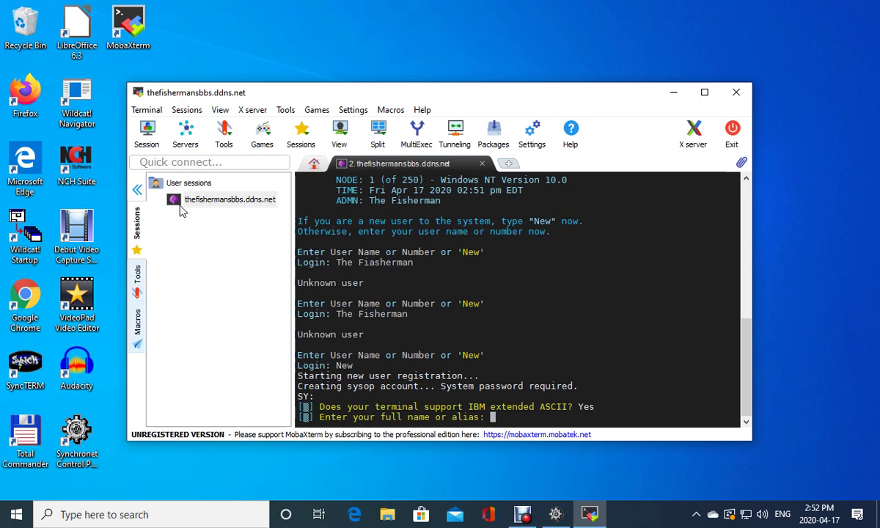
text(The Fisherman)
key(Return)
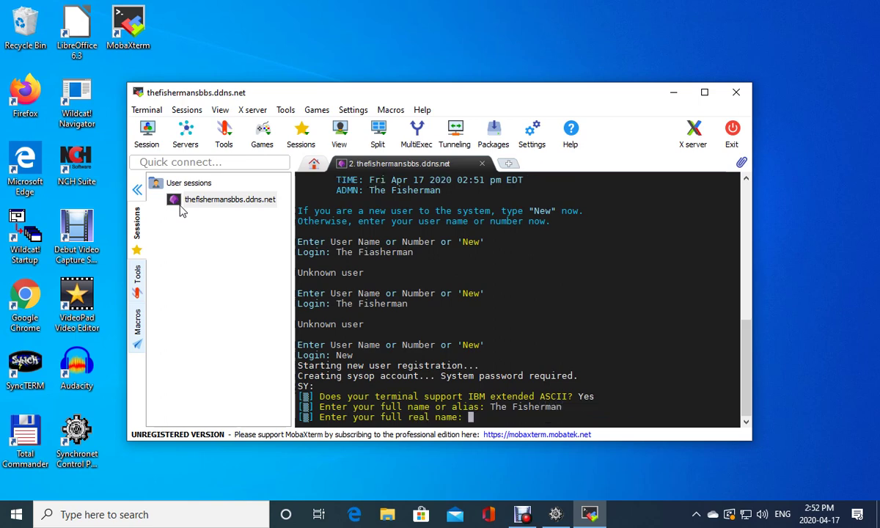
text(Russ Campbell)
key(Return)
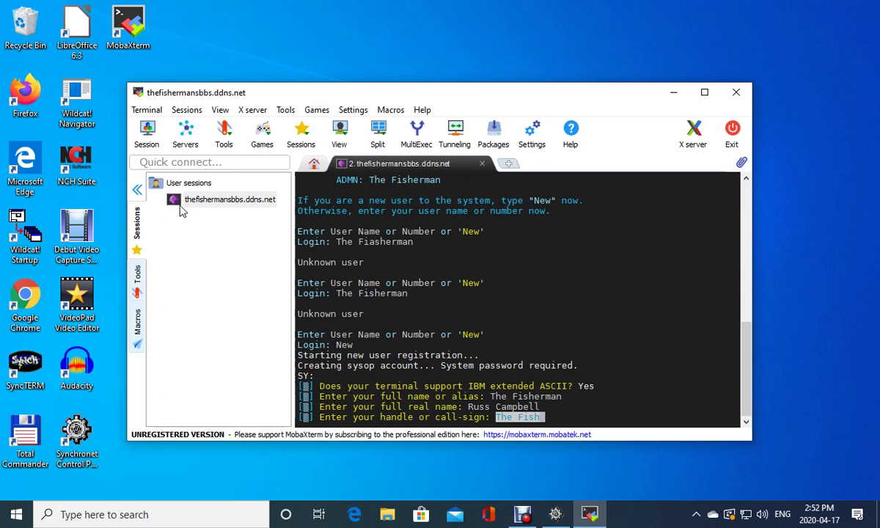
key(Return)
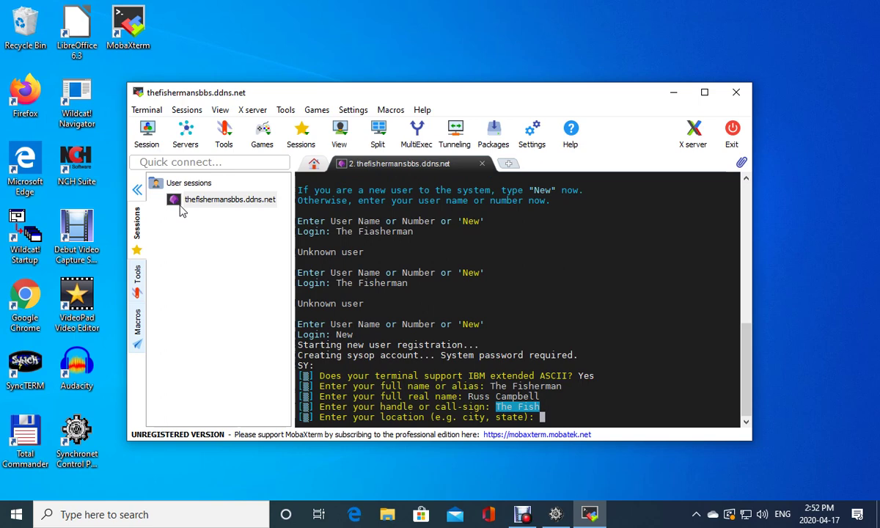
Enter the location 'Kitchener, Ontario', fixing a typo, and answer M for sex.
text(Kitchener, Omntario)
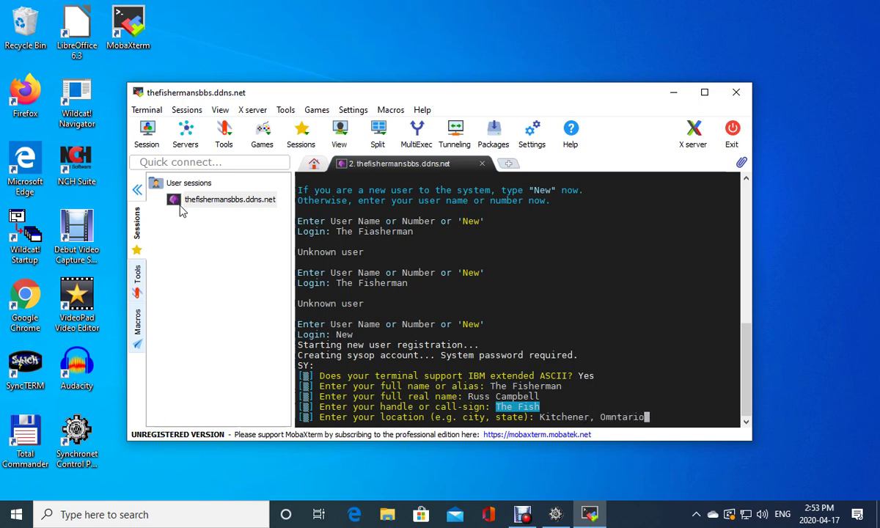
key(BackSpace)
key(BackSpace)
key(BackSpace)
key(BackSpace)
key(BackSpace)
key(BackSpace)
key(BackSpace)
text(ntario)
key(Return)
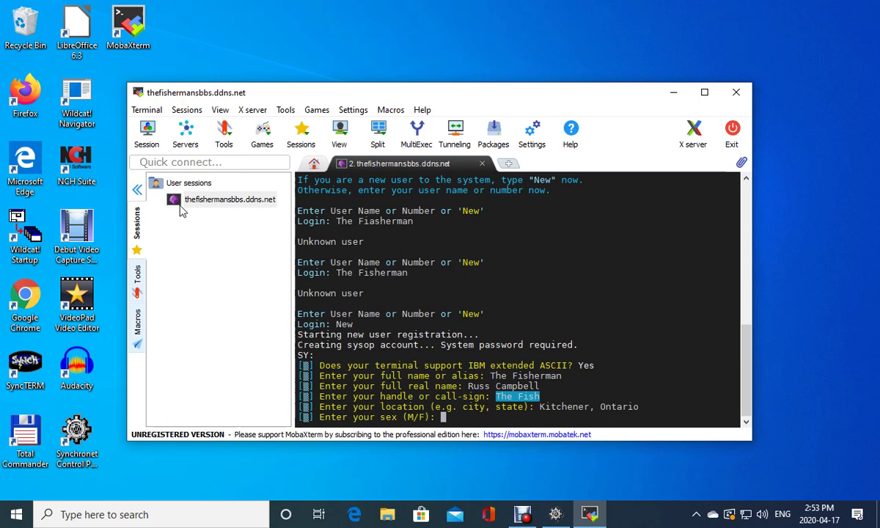
text(M)
key(Return)
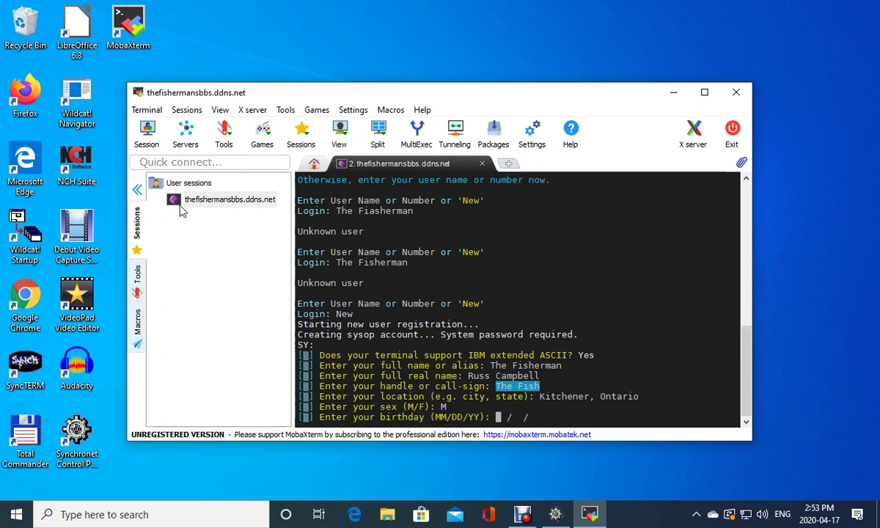
Enter the birthday and e-mail address, decline mail forwarding, and confirm the registration.
key(Return)
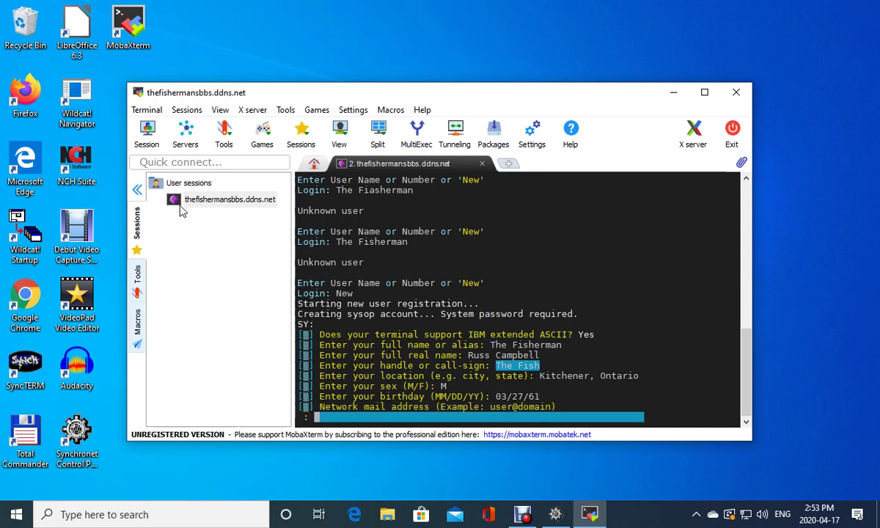
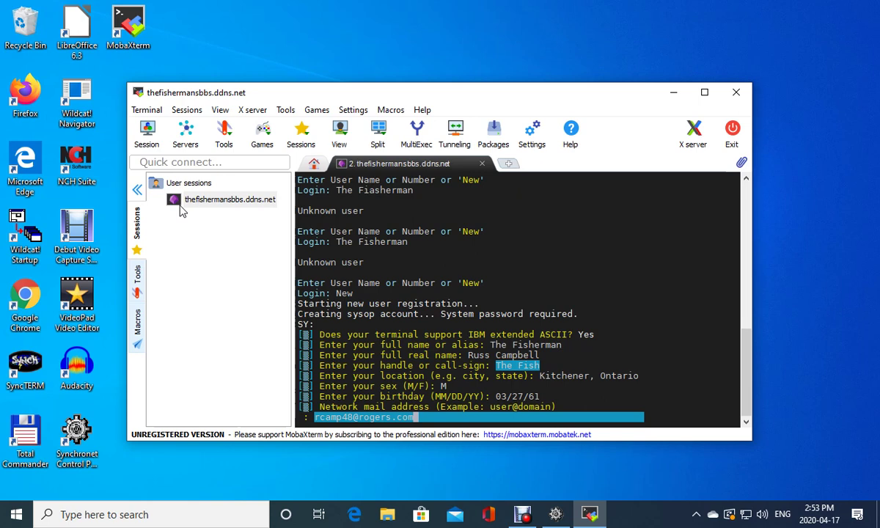
key(Return)
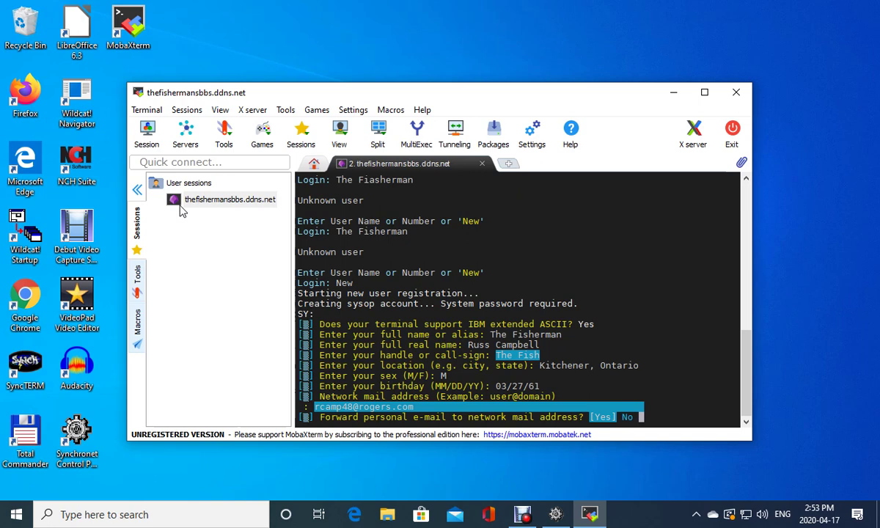
key(Right)
key(Return)
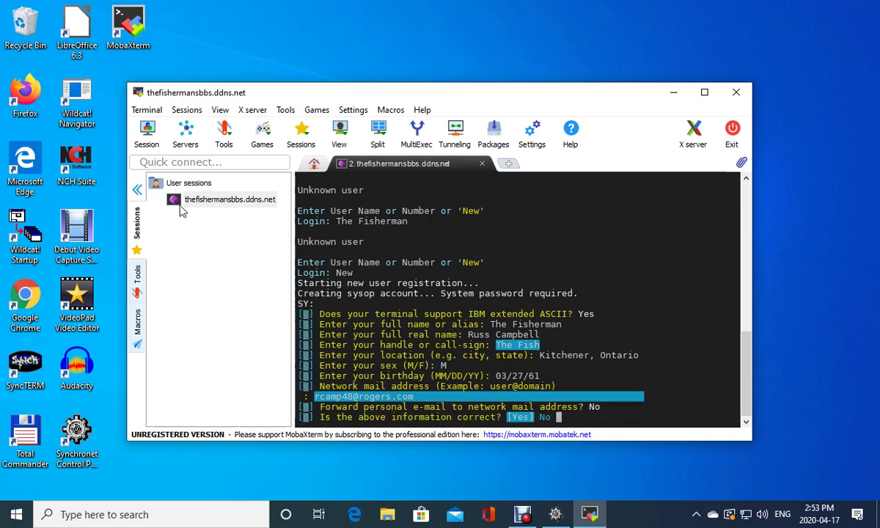
key(Return)
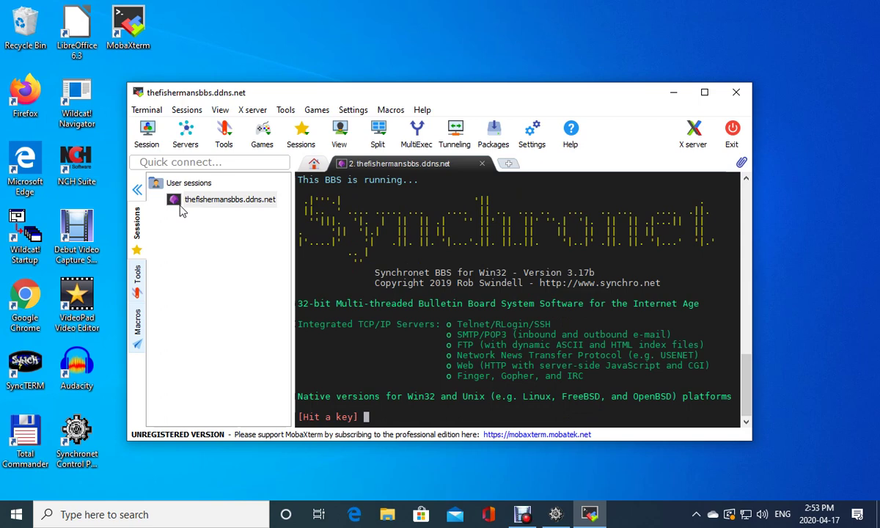
Continue past the welcome, help, totals and e-mail info screens, keeping the default command shell.
key(Return)
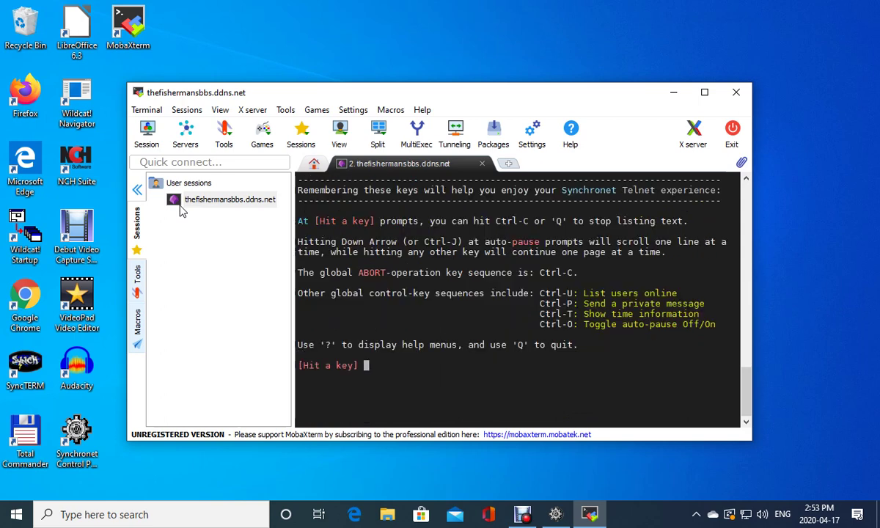
key(Return)
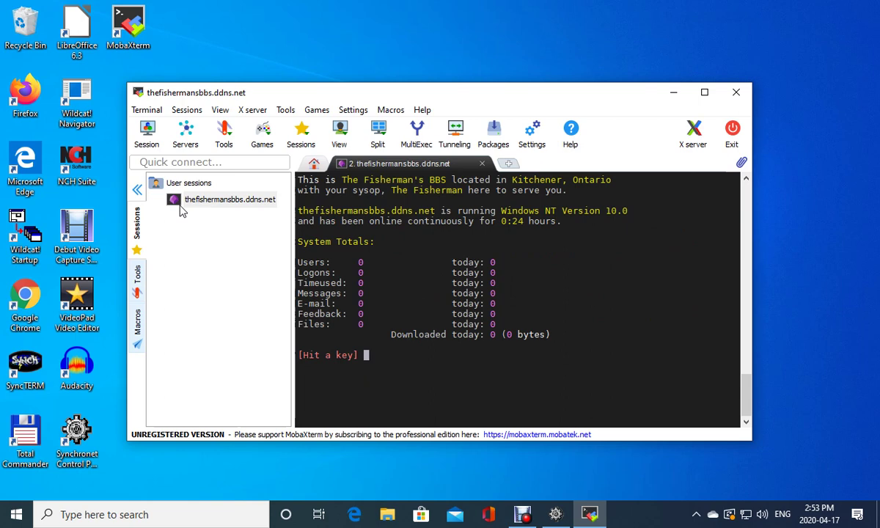
key(Return)
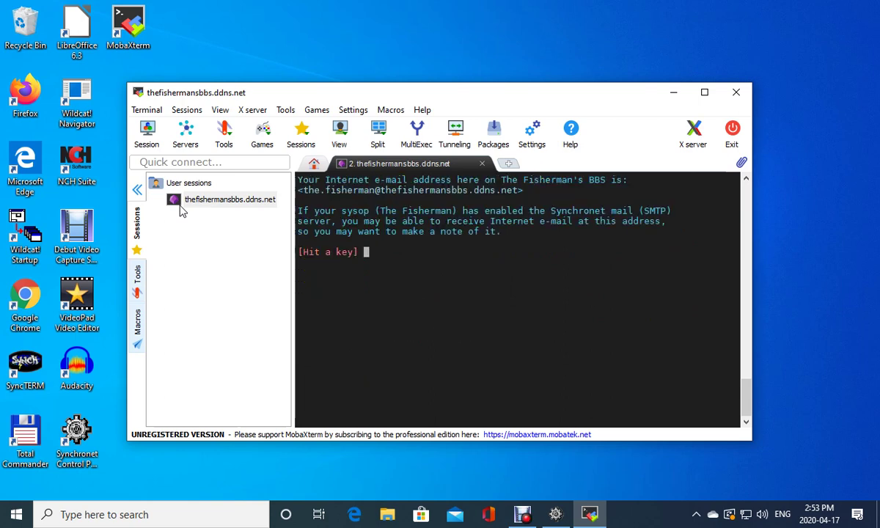
key(Return)
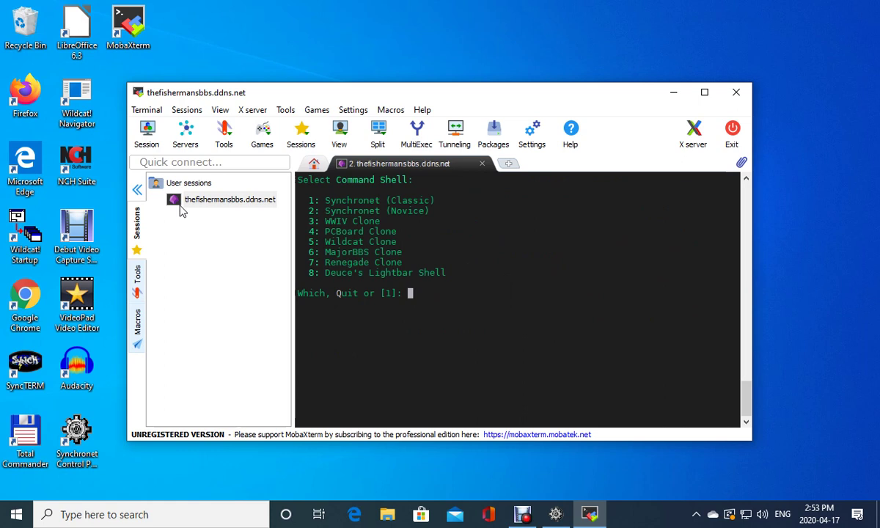
key(Return)
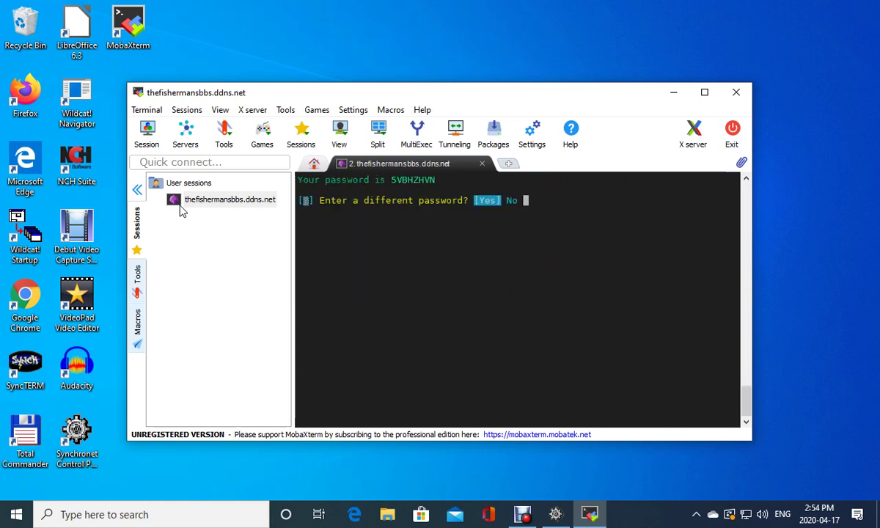
Choose to set a different password and enter a new account password.
key(Return)
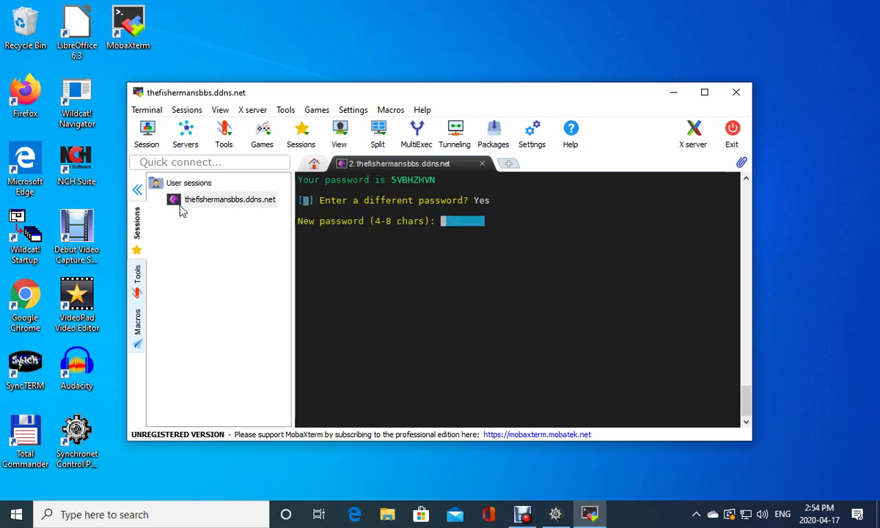
key(BackSpace)
key(BackSpace)
key(BackSpace)
key(BackSpace)
key(BackSpace)
key(BackSpace)
key(BackSpace)
key(Return)
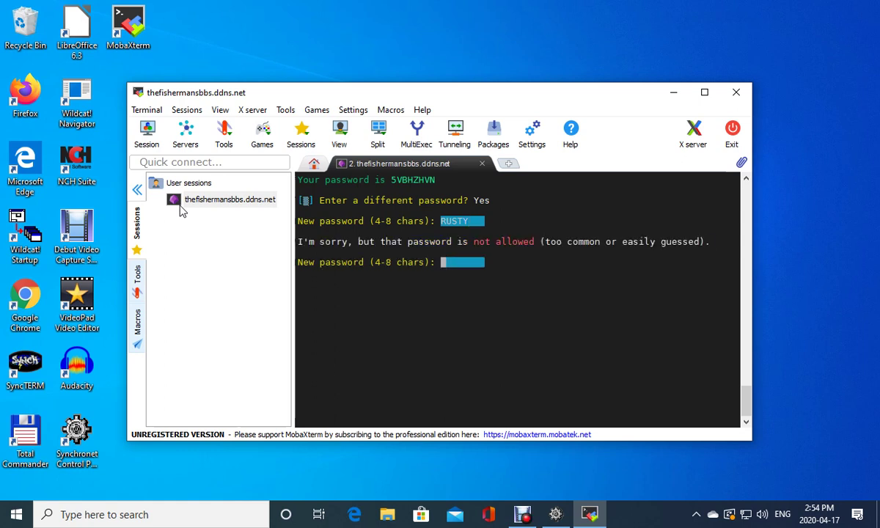
key(Return)
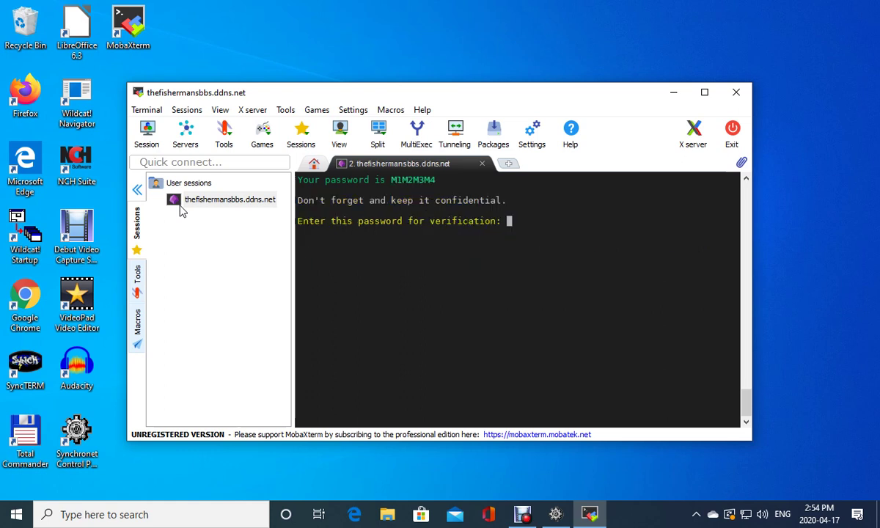
Retype the password at the verification prompt, retrying after each rejection.
key(Return)
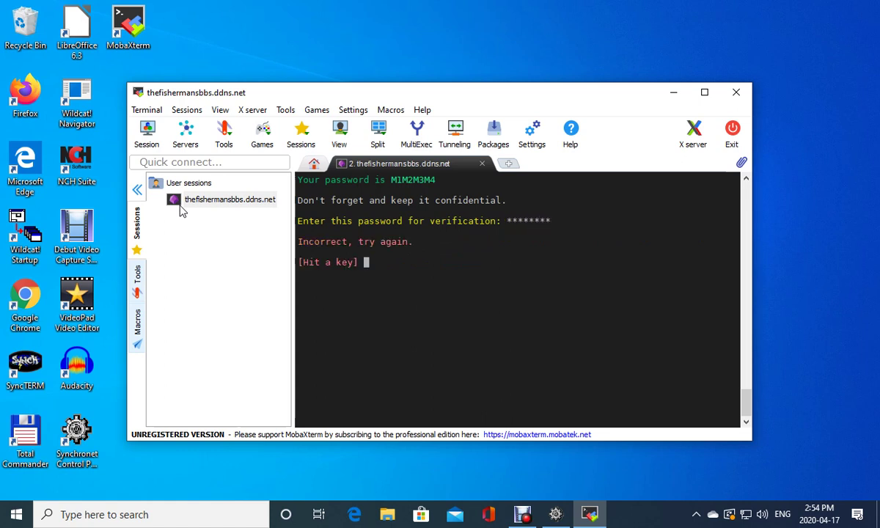
key(Return)
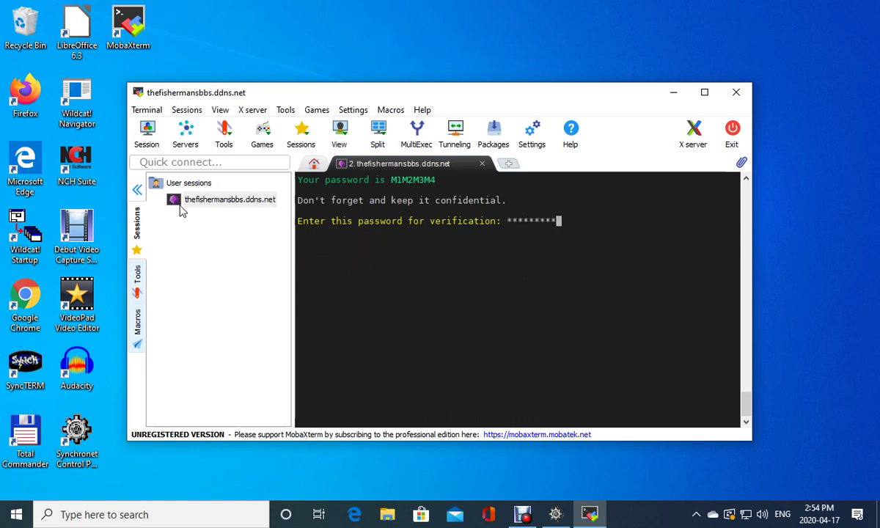
key(Return)
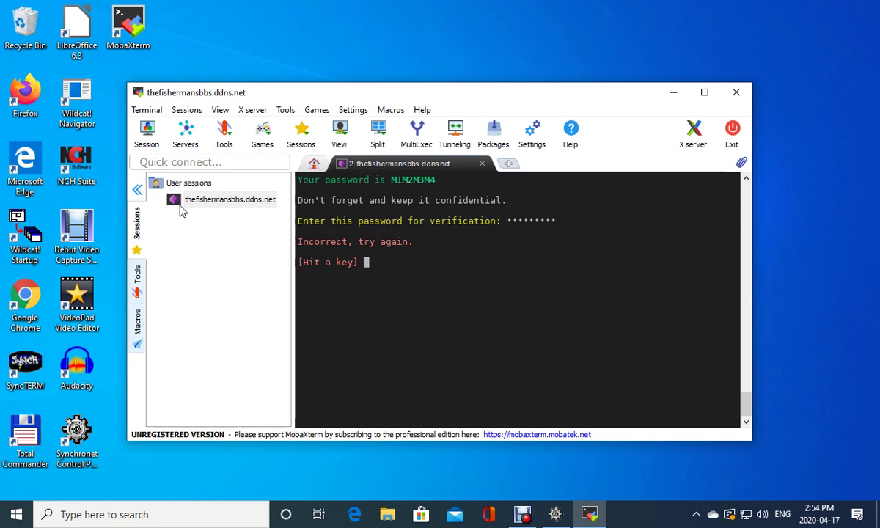
key(Return)
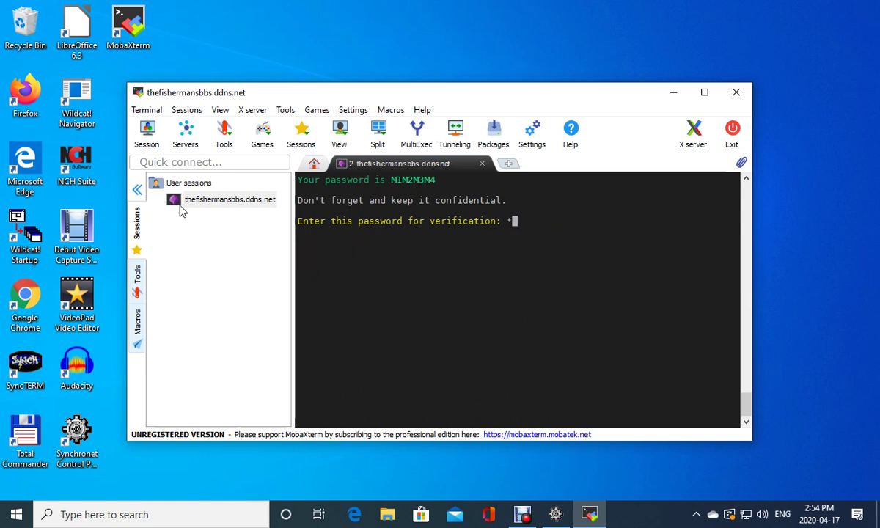
key(Return)
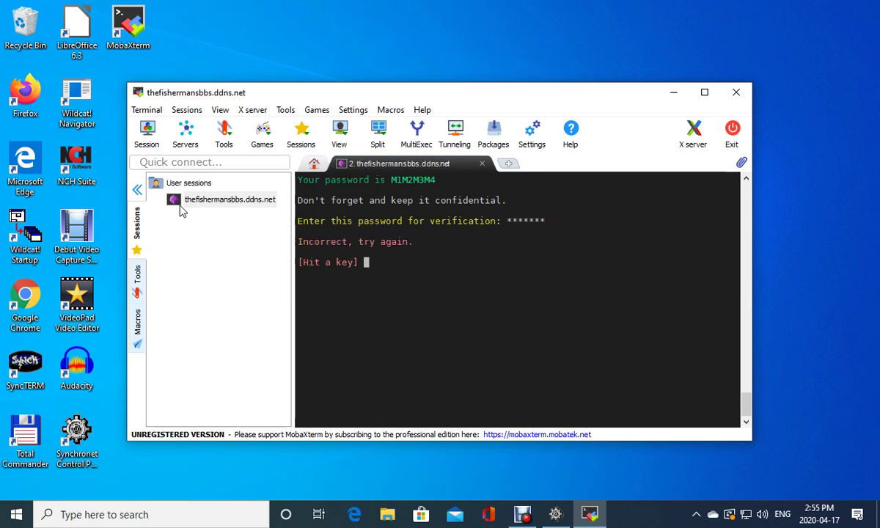
key(Return)
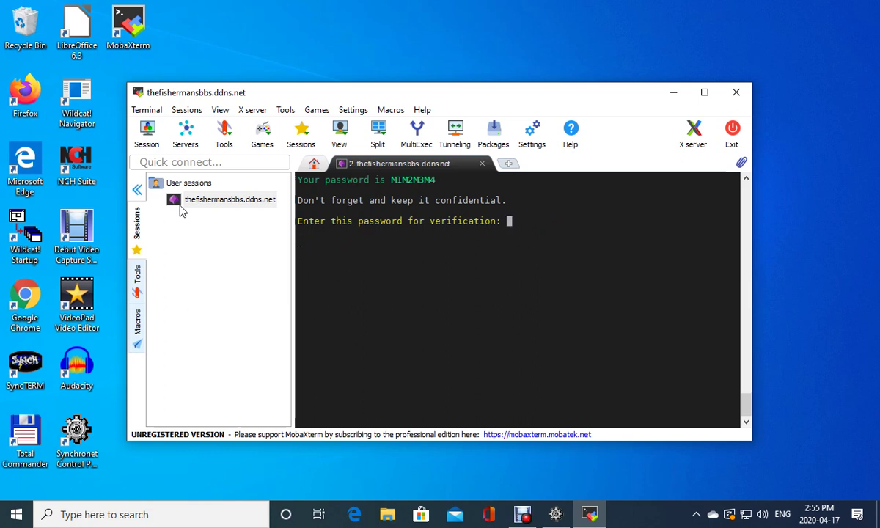
key(Return)
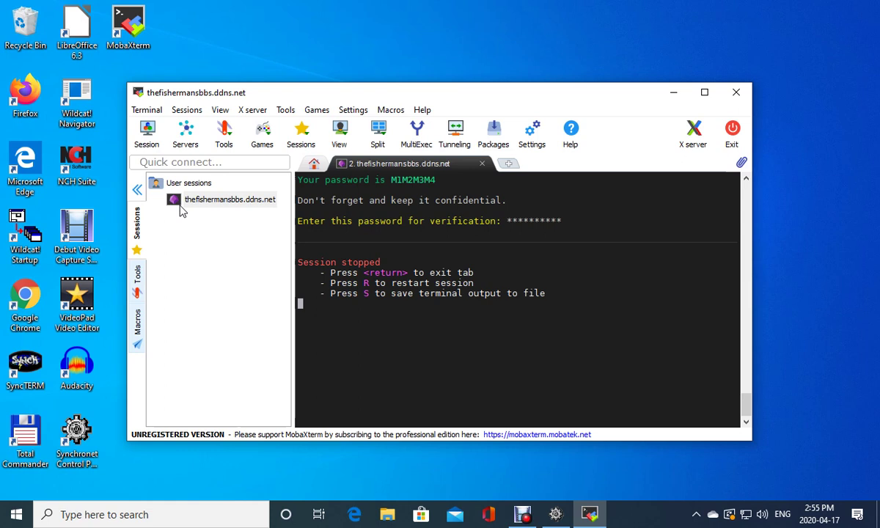
Close the stopped tab and reconnect to the saved thefishermansbbs.ddns.net telnet session.
key(Return)
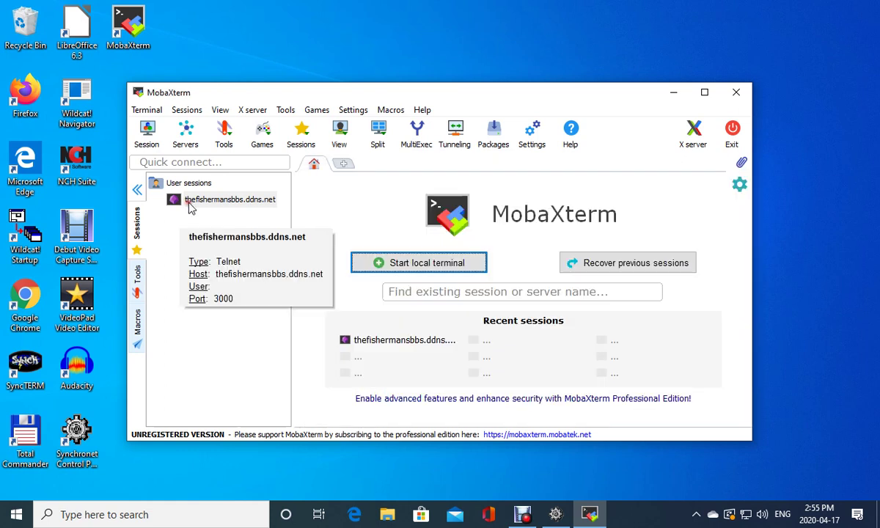
click(189, 207)
click(189, 207)
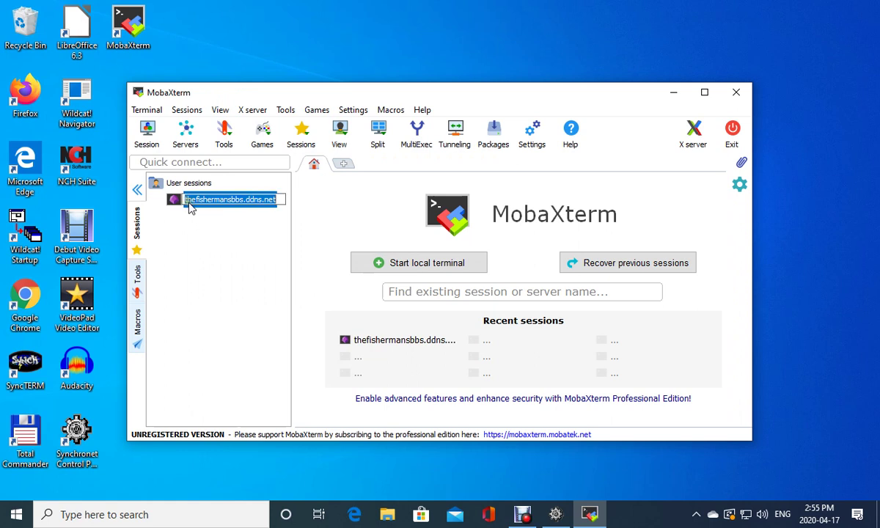
double_click(171, 204)
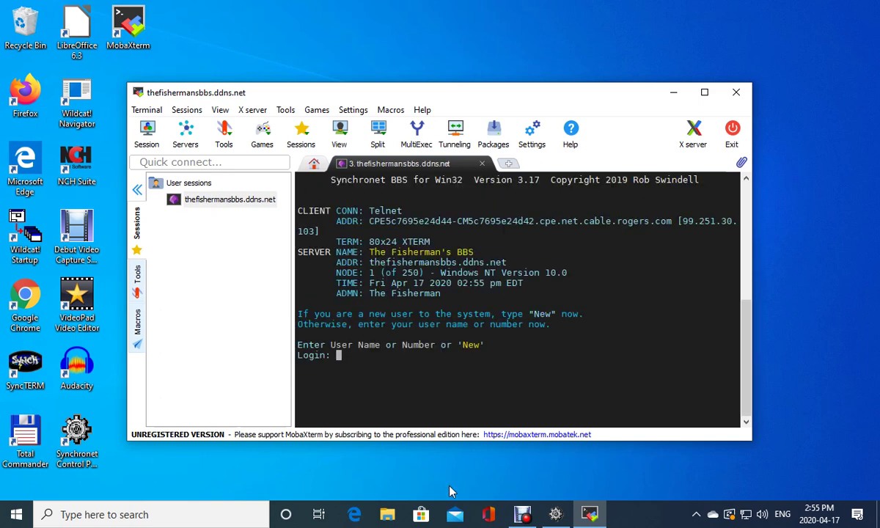
Try the sysop alias at Login, then enter New to restart registration.
text(The )
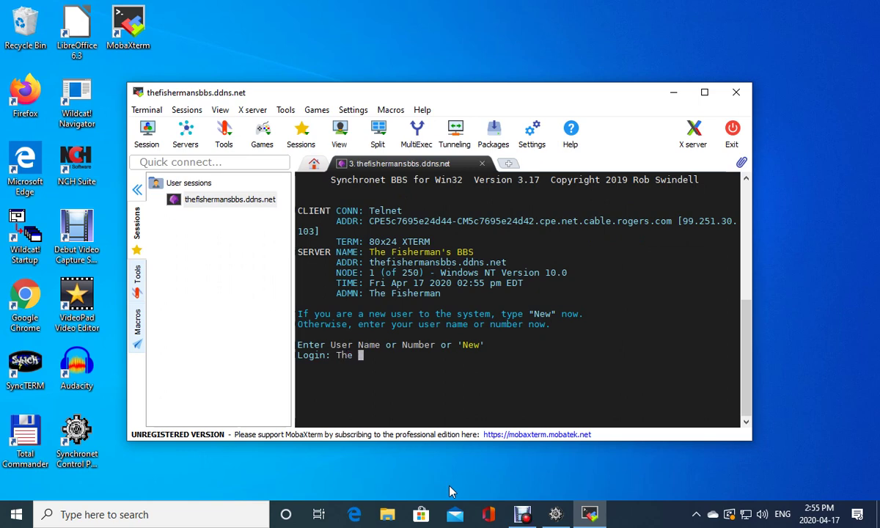
text(Fisherman)
key(Return)
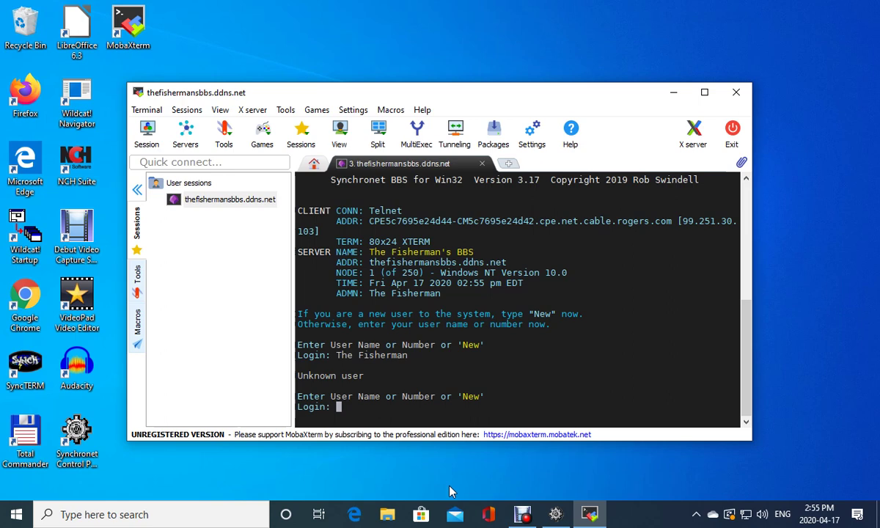
text(New)
key(Return)
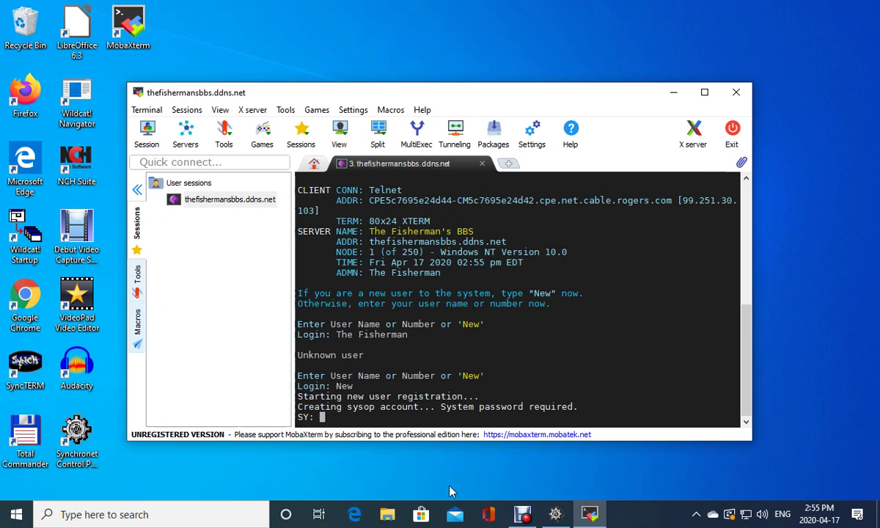
Submit the system password, accept extended ASCII, and enter the sysop's alias, real name and handle.
key(Return)
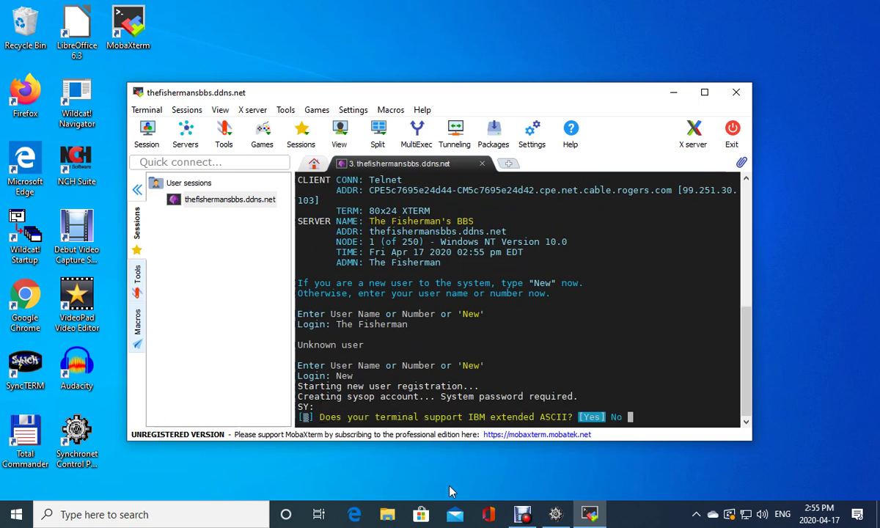
key(Return)
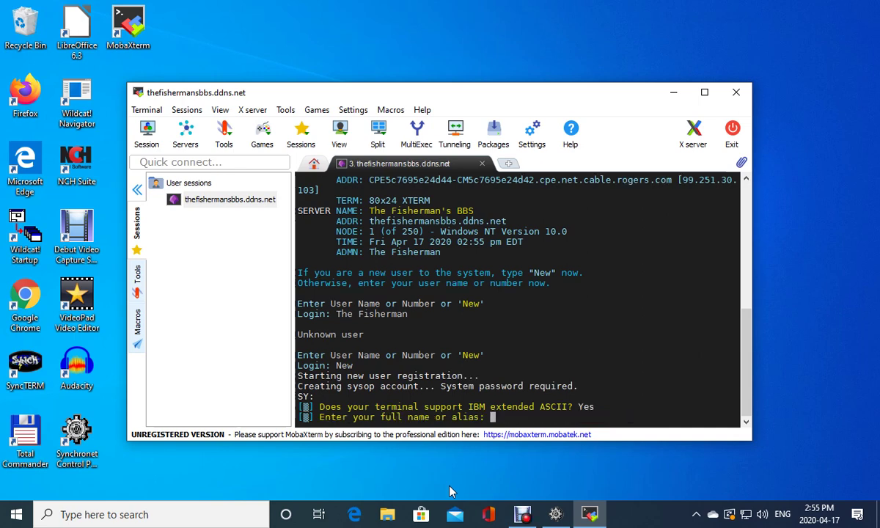
text(Russ Campbell)
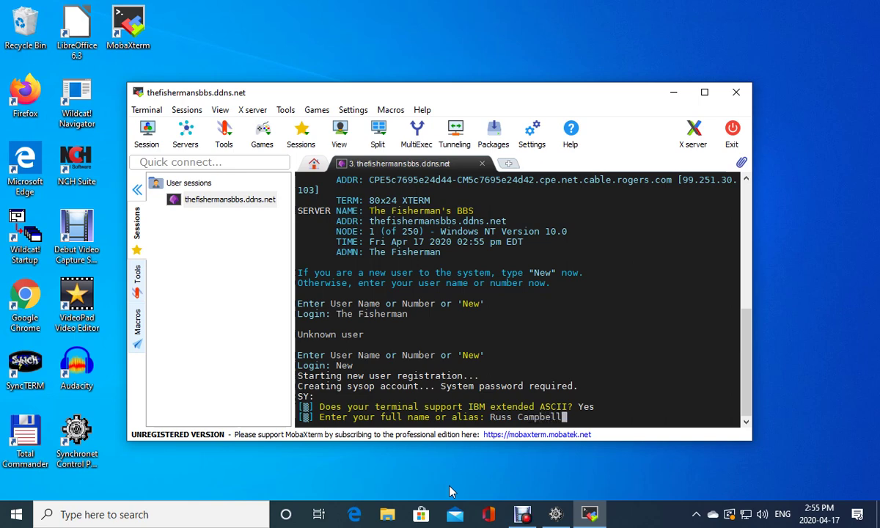
key(Return)
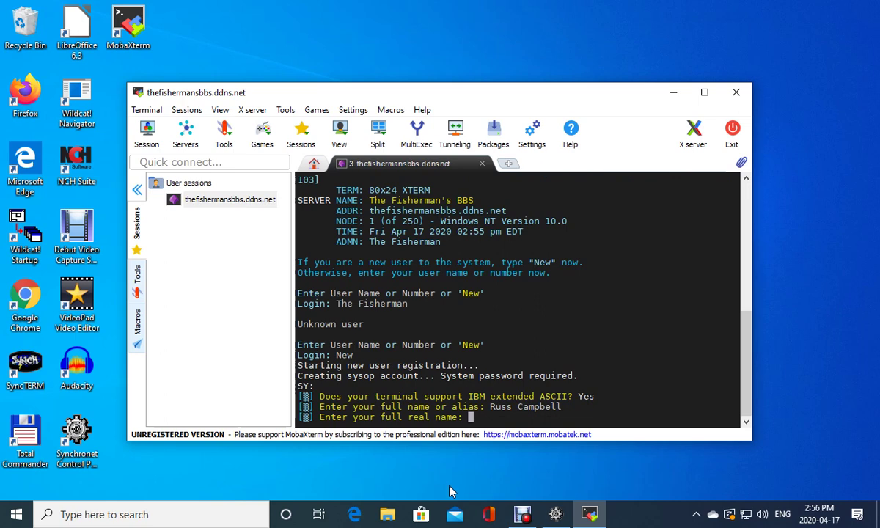
text(Russ Campbell)
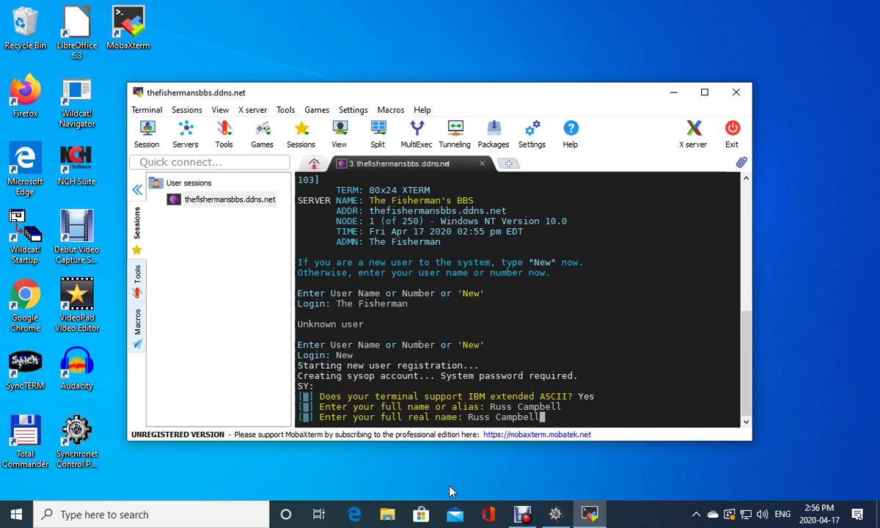
key(Return)
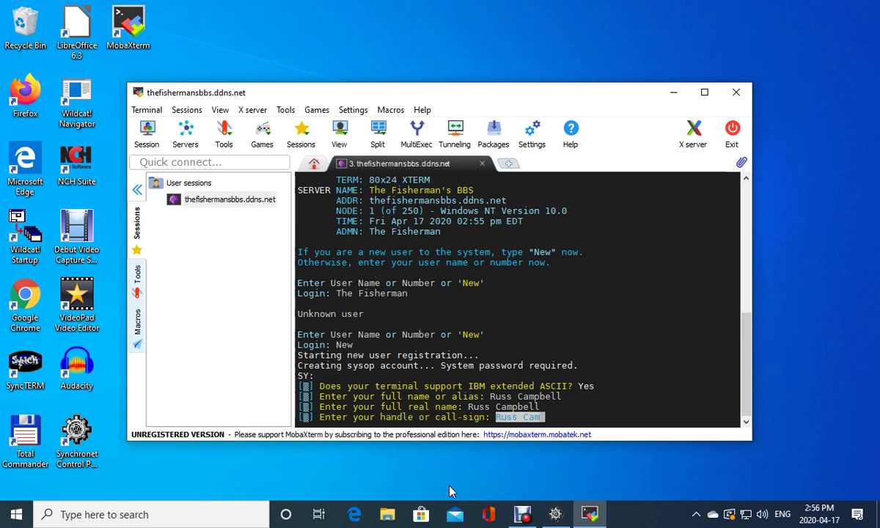
text(rc)
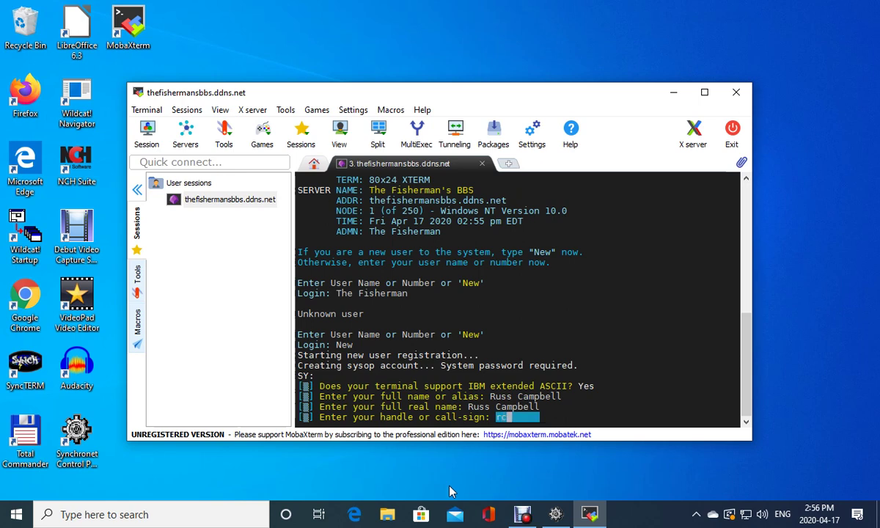
text(amp48)
key(Return)
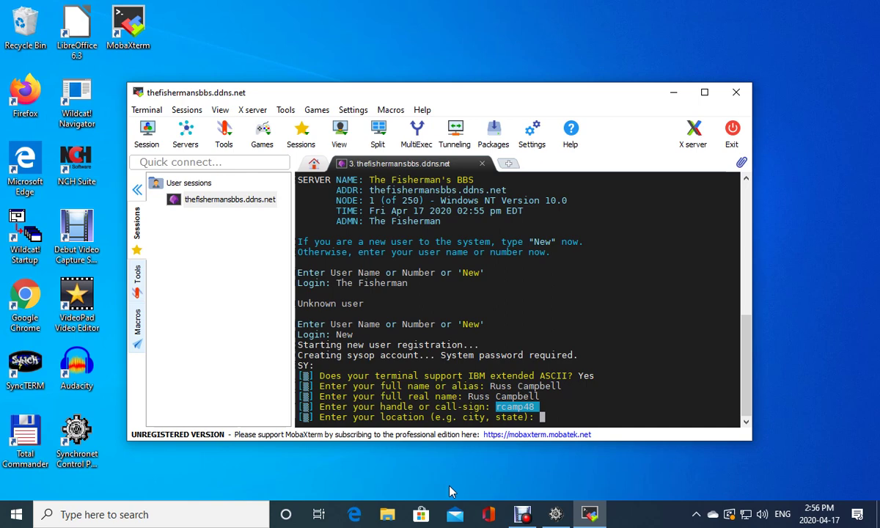
Enter the location 'Kitchener, Ontario', correcting the misspellings.
text(Kictehene)
text(r)
key(BackSpace)
key(BackSpace)
key(BackSpace)
key(BackSpace)
key(BackSpace)
key(BackSpace)
key(BackSpace)
text(hener)
key(BackSpace)
key(BackSpace)
key(BackSpace)
key(BackSpace)
key(BackSpace)
key(BackSpace)
text(tchener, Ontario)
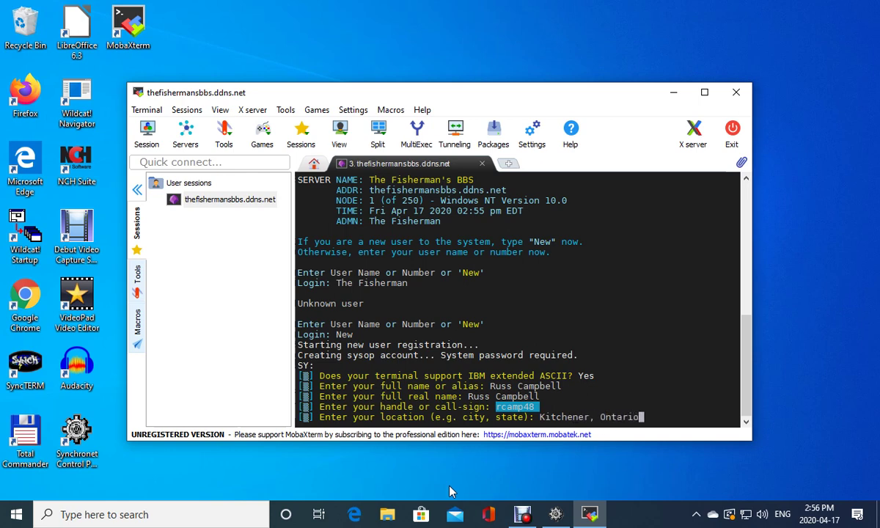
key(Return)
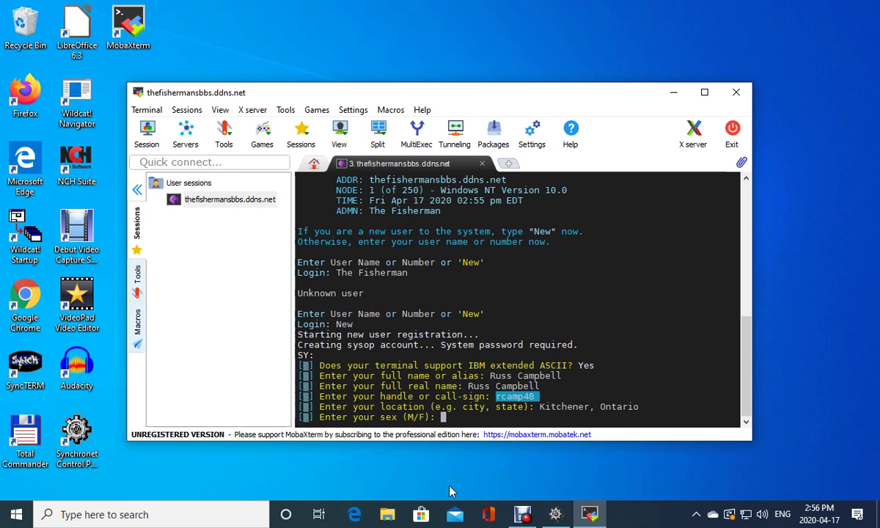
Enter the sysop's sex, birthday and network e-mail address, decline mail forwarding, and confirm the details.
text(M)
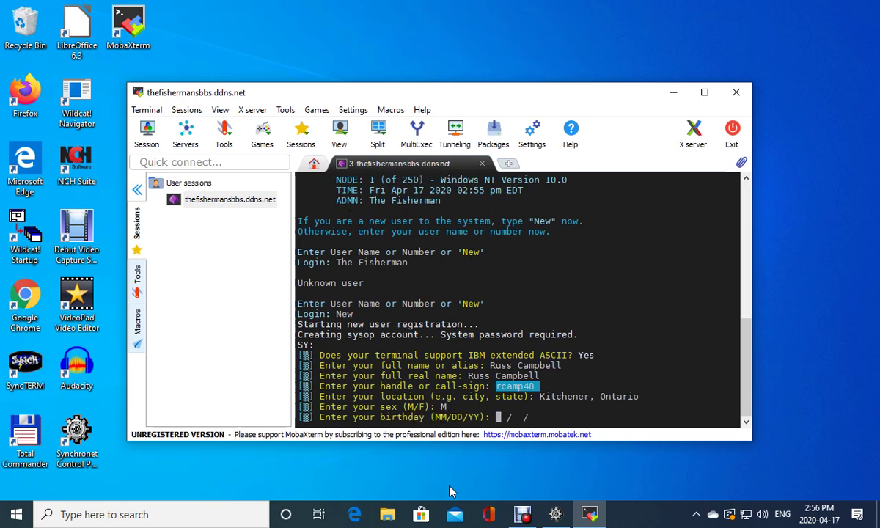
key(Return)
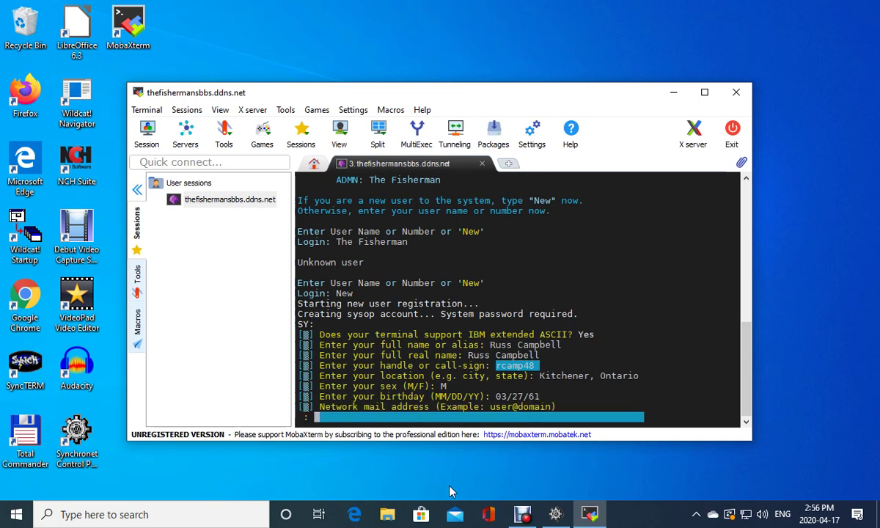
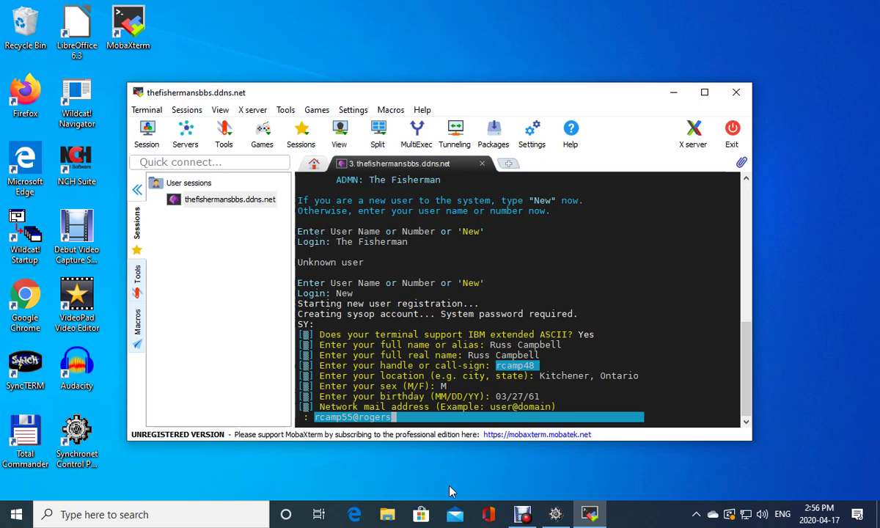
key(Return)
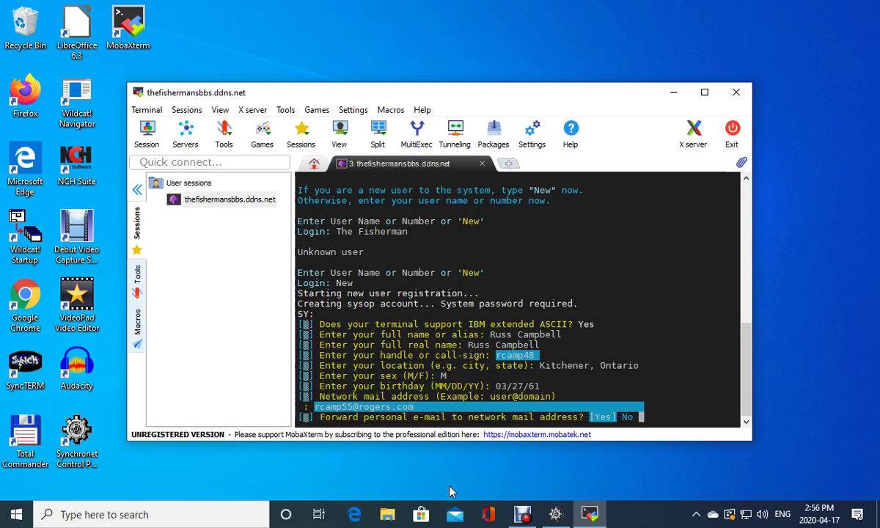
key(Right)
key(Return)
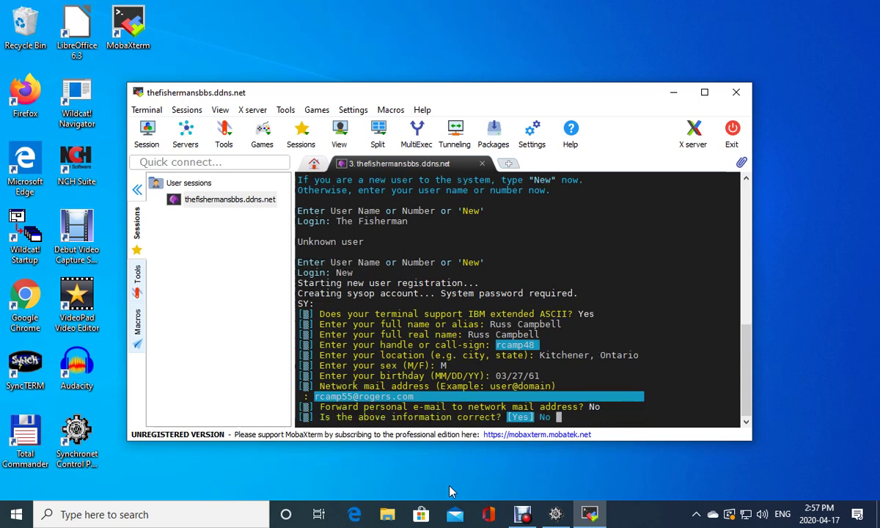
key(Return)
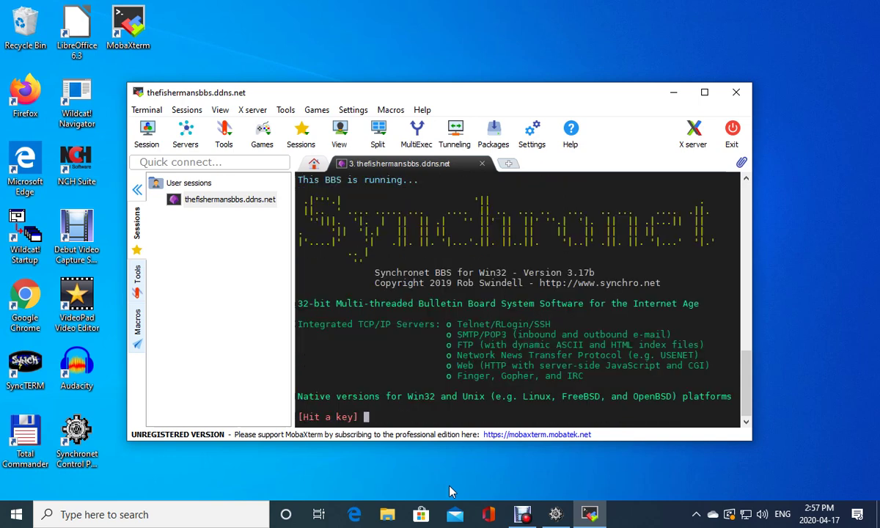
Get past the Synchronet intro screens and keep the default Synchronet (Classic) command shell.
key(Return)
key(Return)
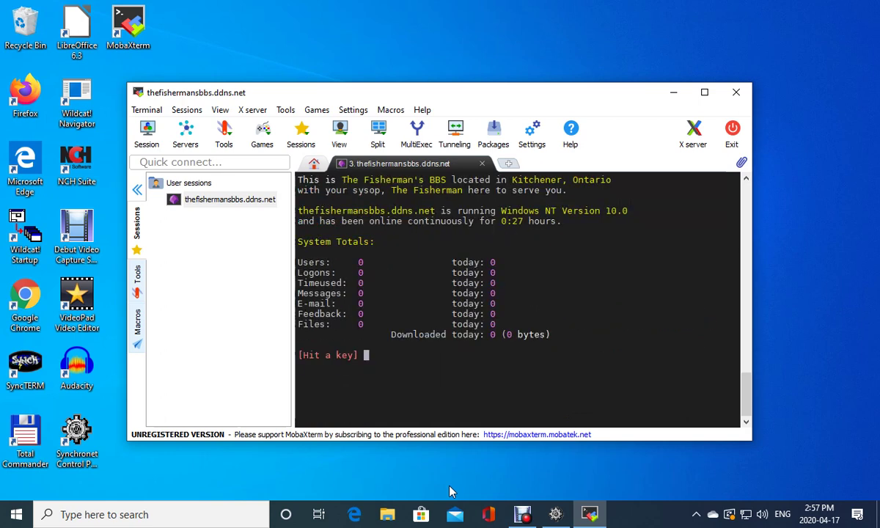
key(Return)
key(Return)
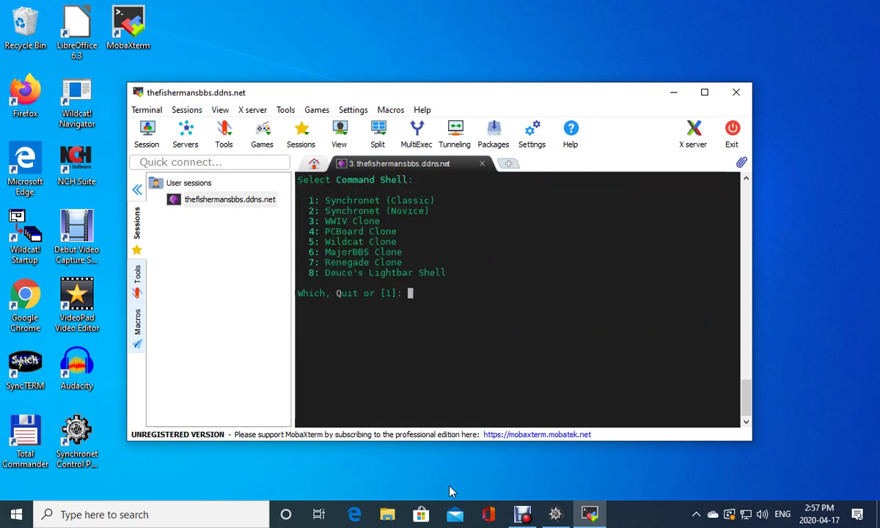
key(Return)
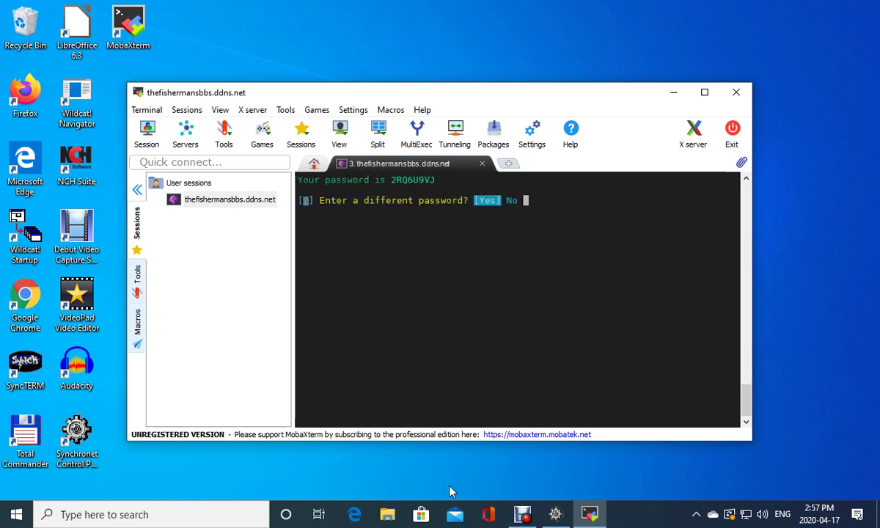
key(Return)
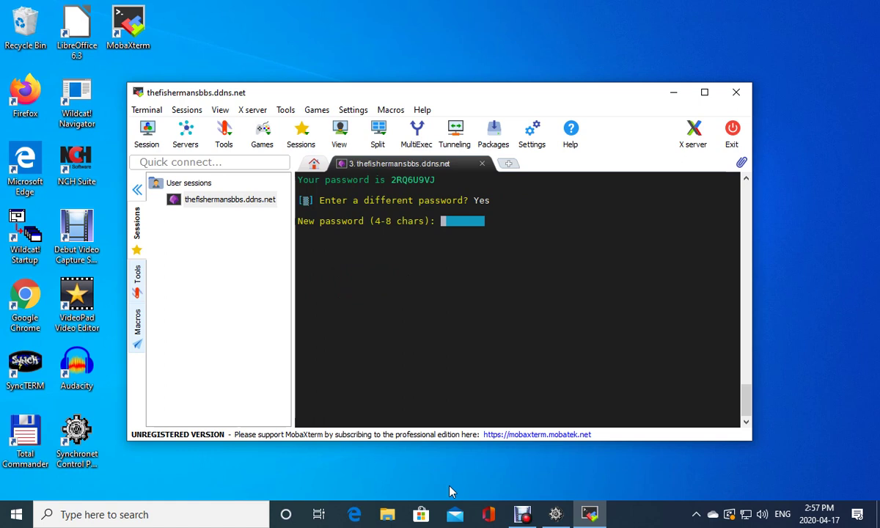
Give the sysop account a new custom password and enter it again to verify.
key(Return)
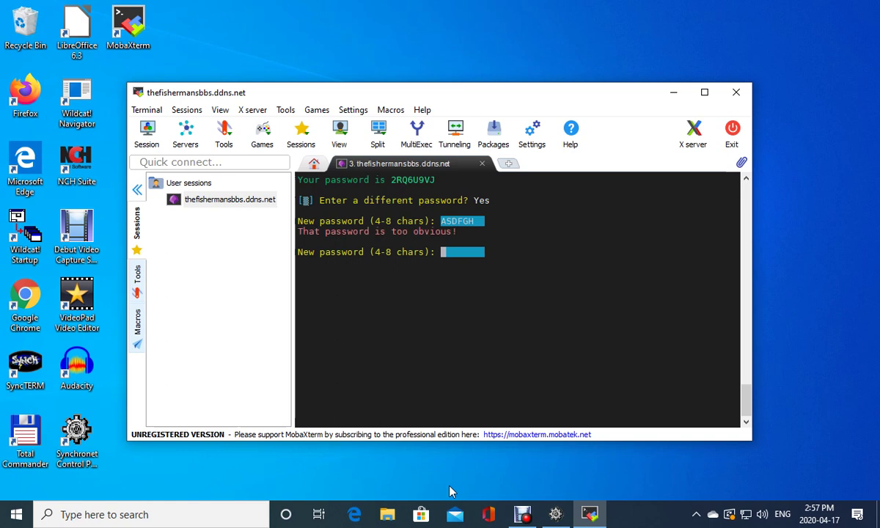
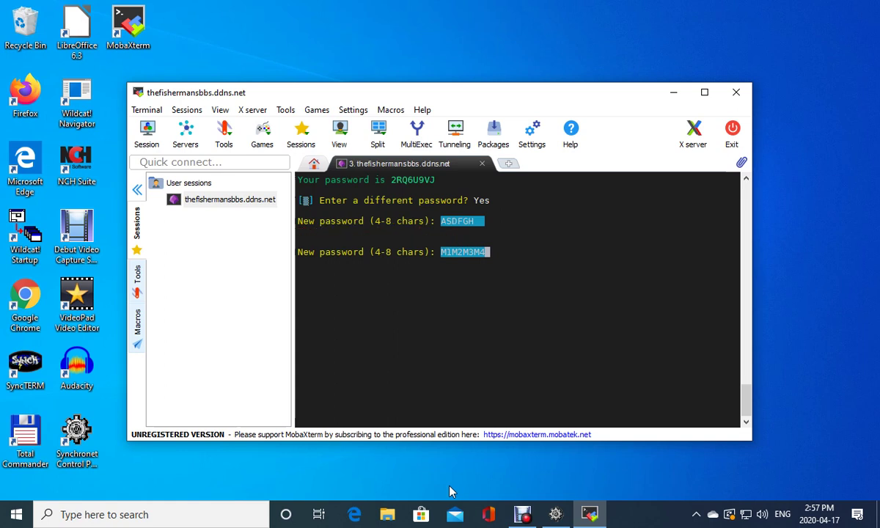
key(Return)
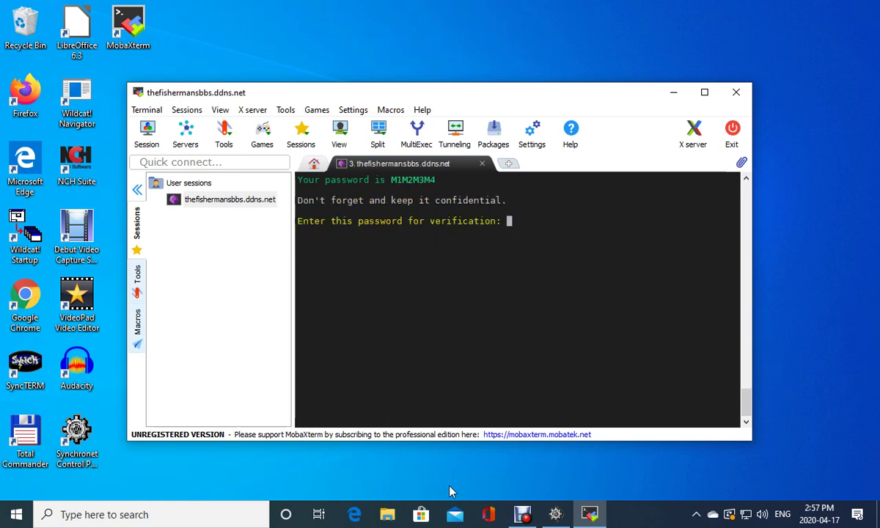
key(Return)
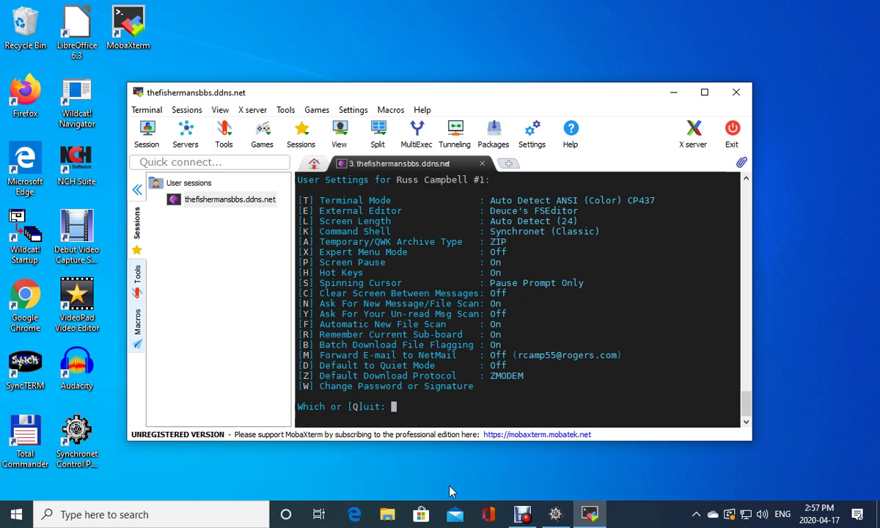
Leave User Settings, pick the Starfleet avatar from the Star Trek collection, and exit Avatar Settings.
text(q)
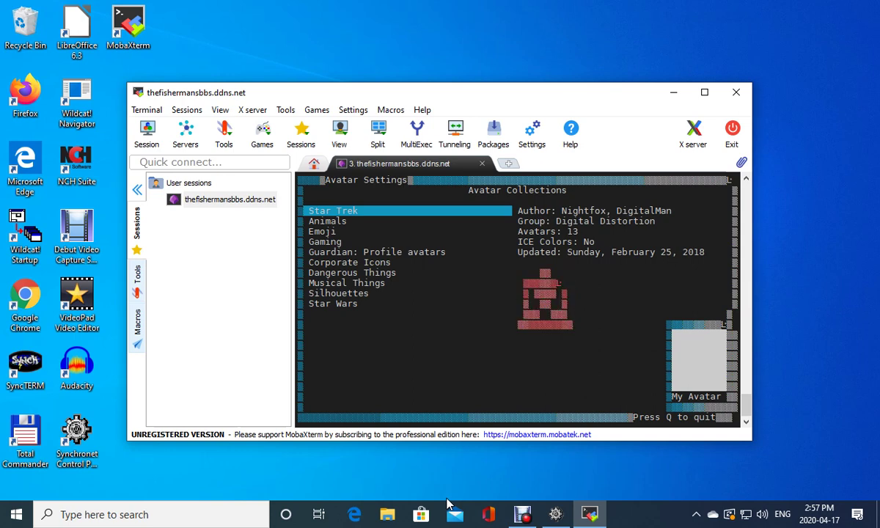
key(Return)
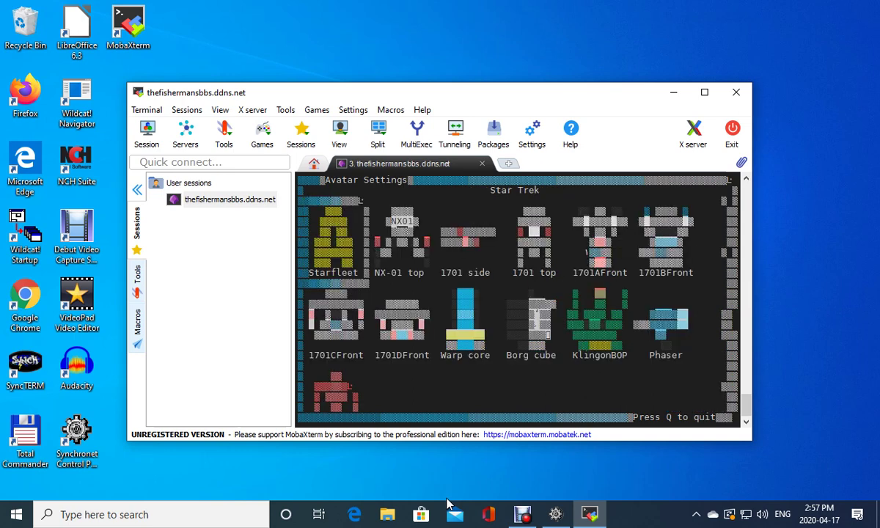
key(q)
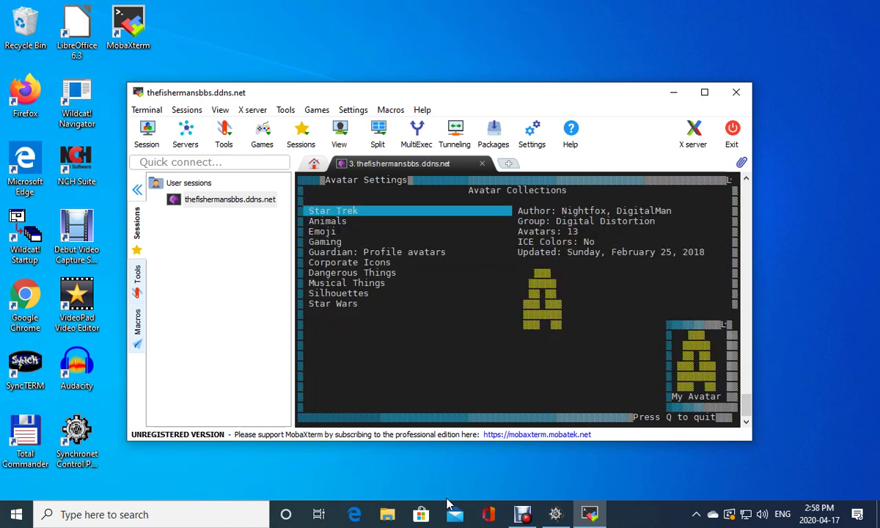
key(q)
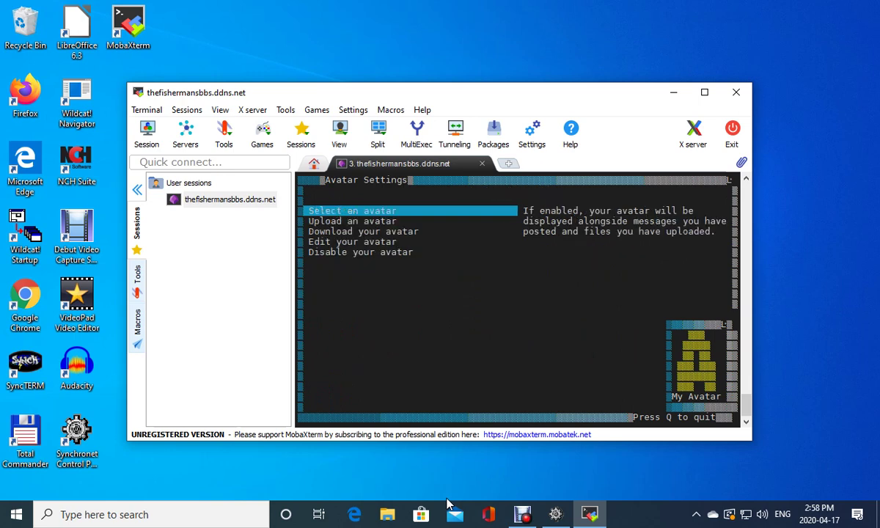
key(q)
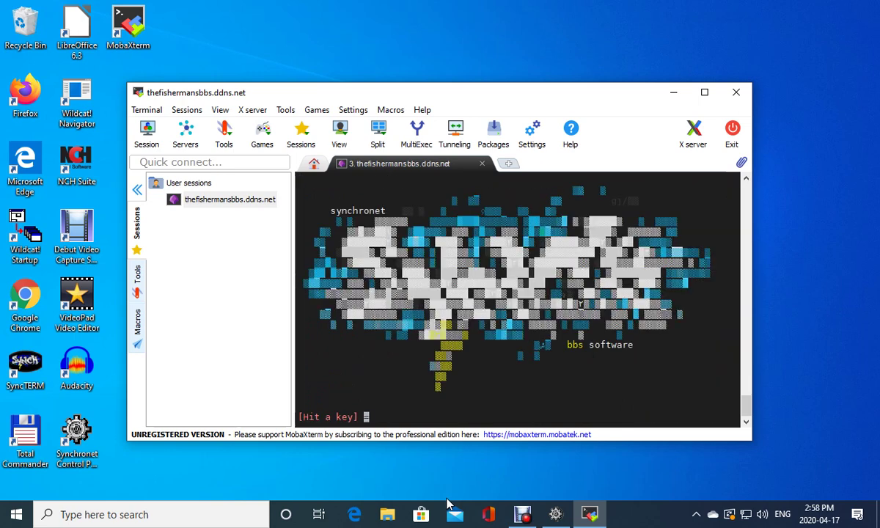
Skip the logo and bulletins, then agree to create the guest account.
key(Return)
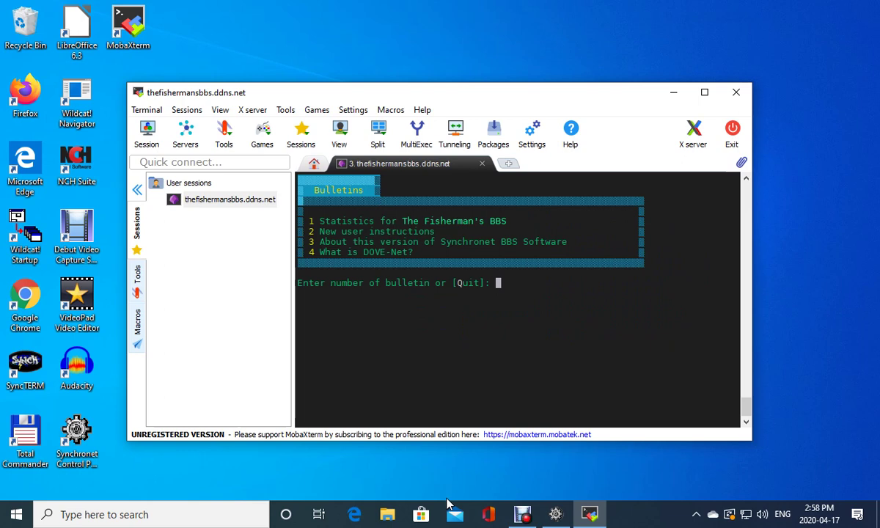
key(q)
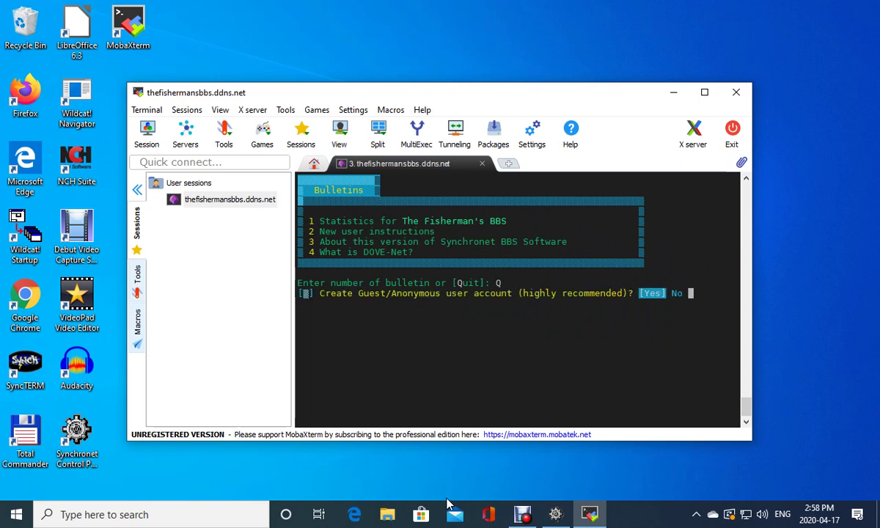
key(Return)
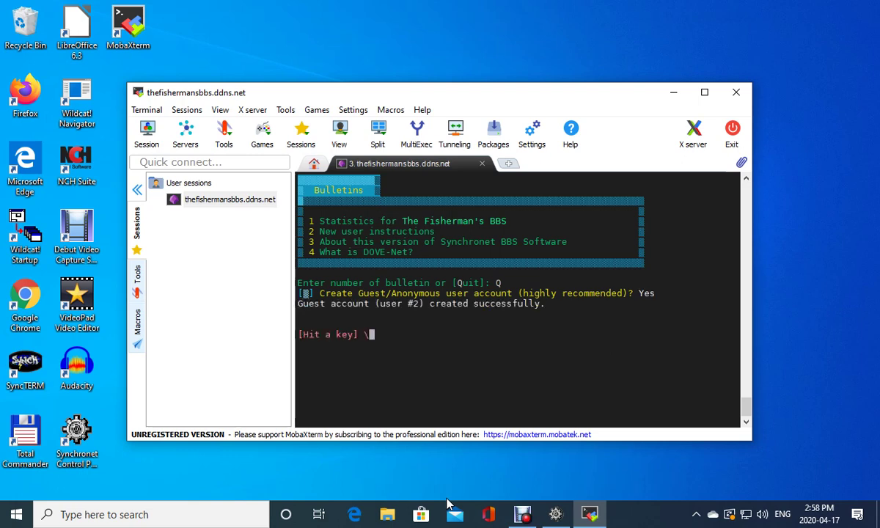
key(Return)
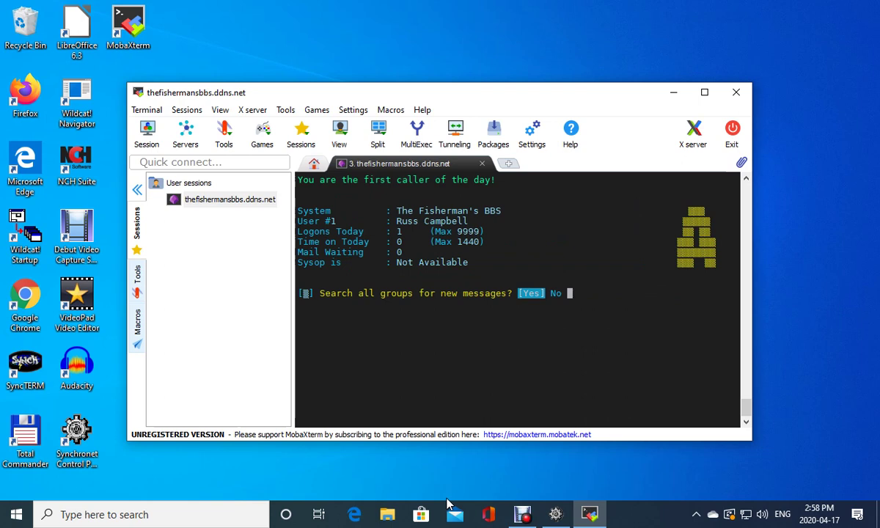
Scan all groups for new messages, reach the BBS main menu, and log off with /o.
key(Return)
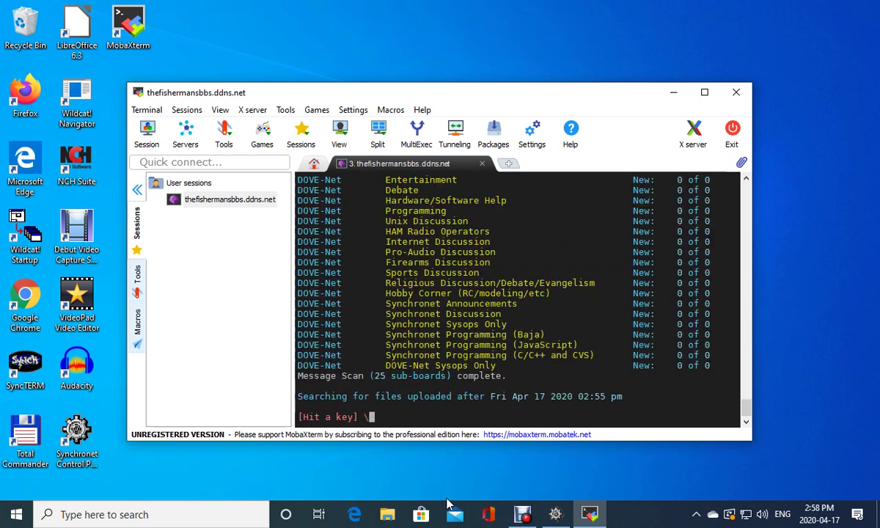
key(Return)
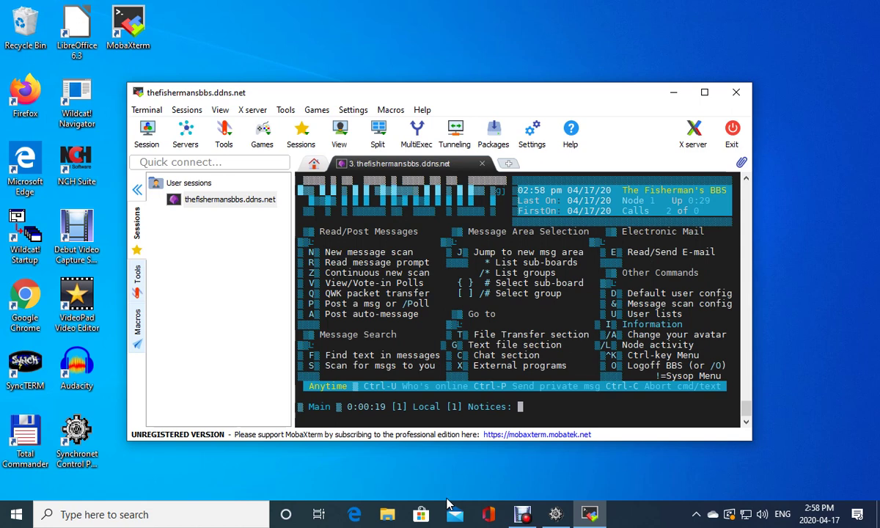
key(g)
key(Return)
text(/o)
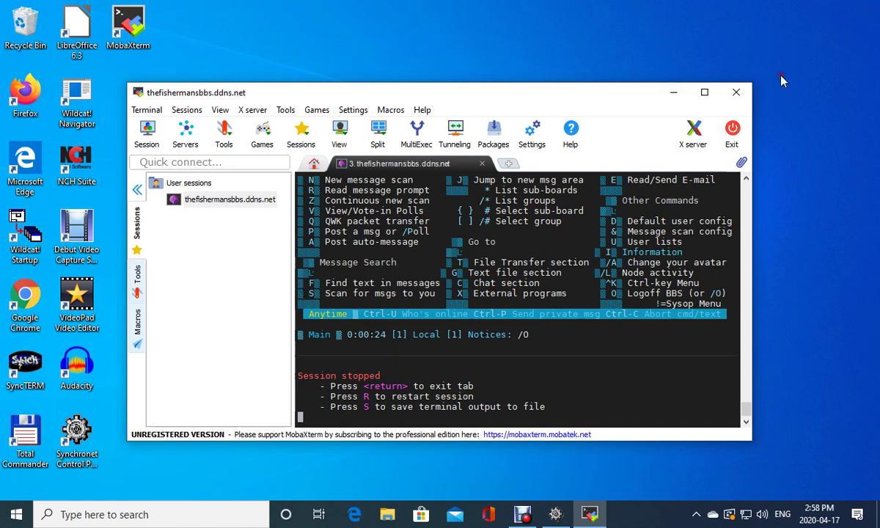
Close MobaXterm, launch Total Commander from the desktop, and dismiss its shareware reminder.
click(734, 92)
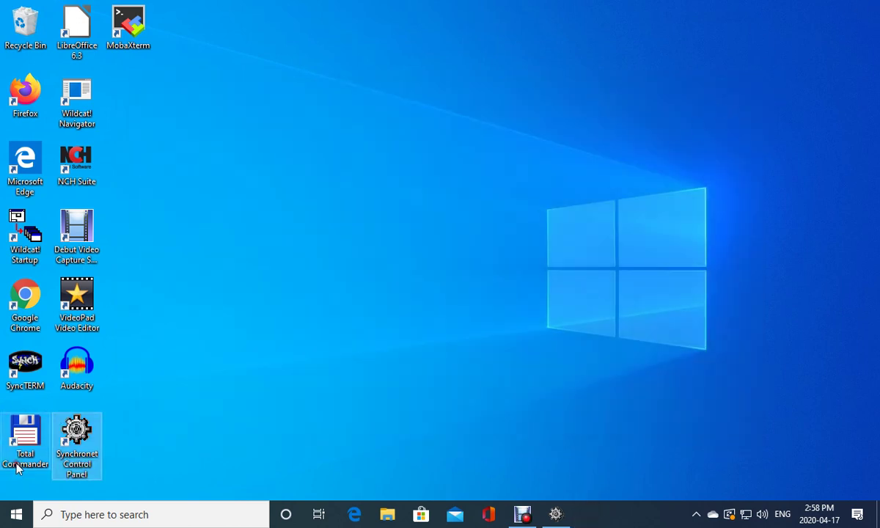
click(30, 456)
double_click(29, 456)
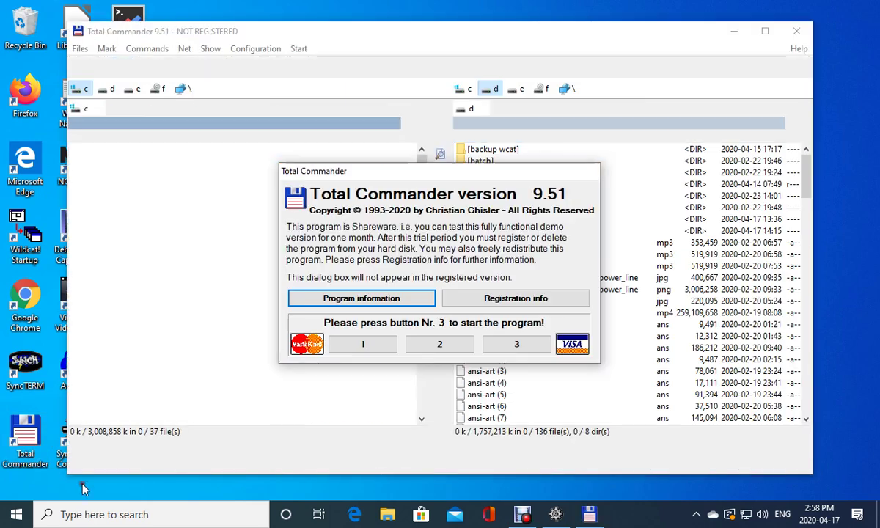
click(516, 344)
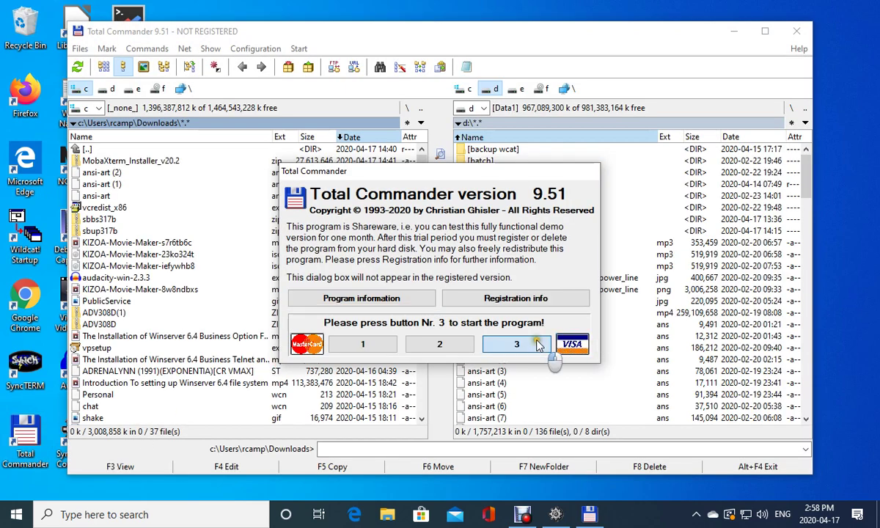
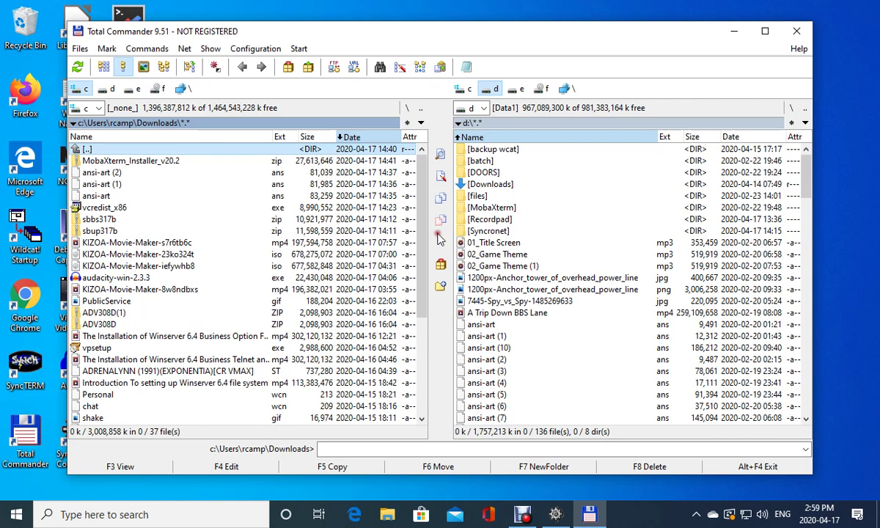
Switch the right pane to drive C, climb up to c:\ and open the sbbs folder.
click(469, 88)
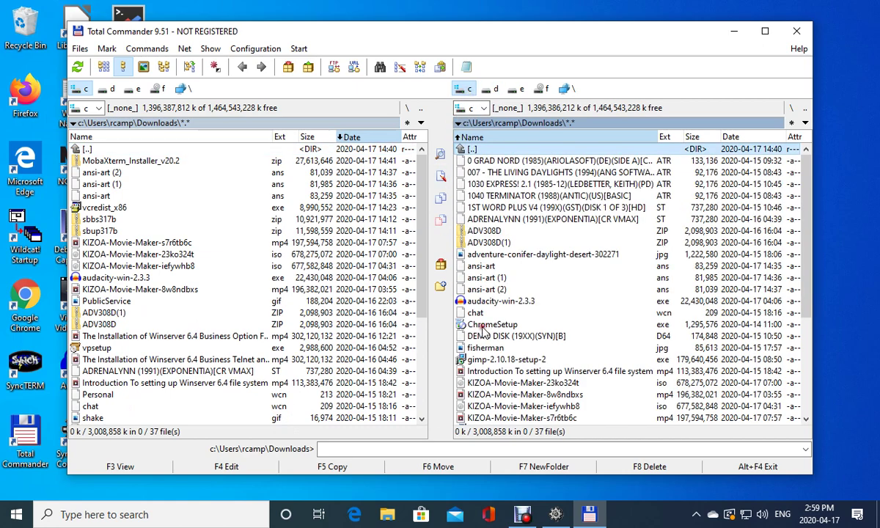
double_click(469, 150)
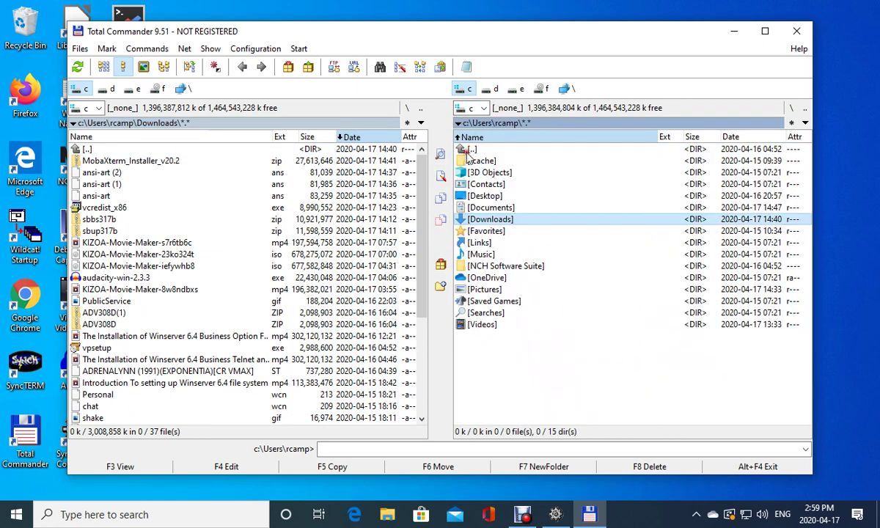
double_click(470, 150)
double_click(470, 150)
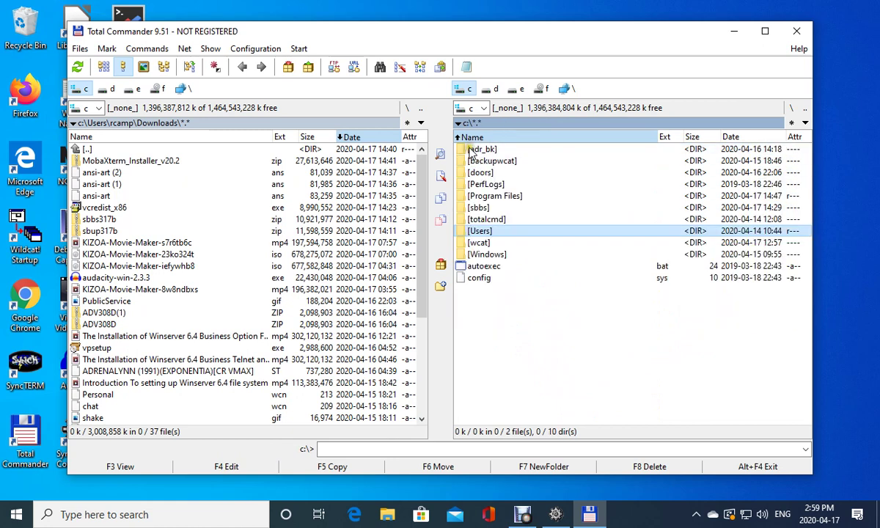
double_click(478, 207)
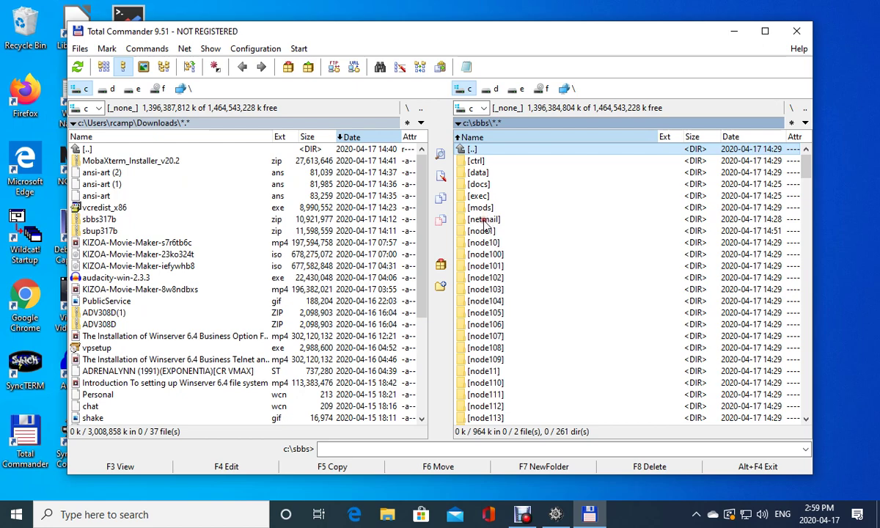
Open c:\sbbs\ctrl and scroll through its files, then select the parent entry.
click(477, 163)
double_click(477, 163)
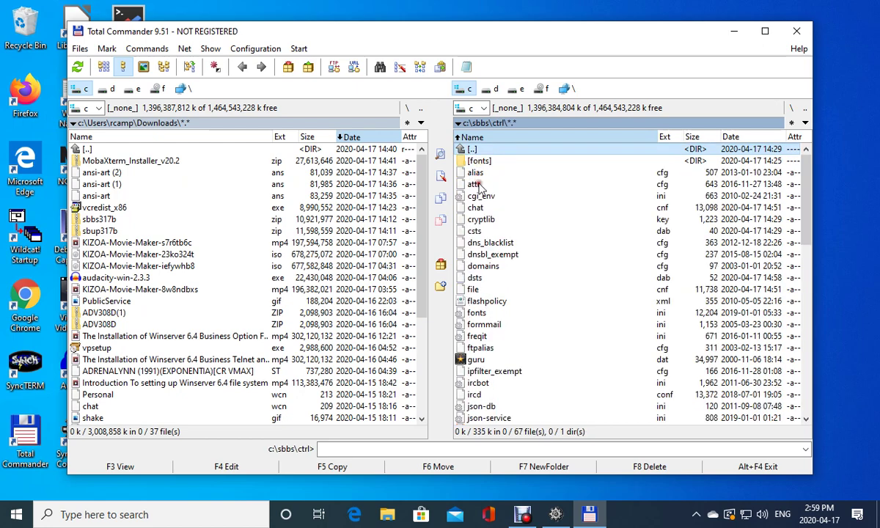
scroll(498, 208, down, 6)
scroll(498, 208, down, 7)
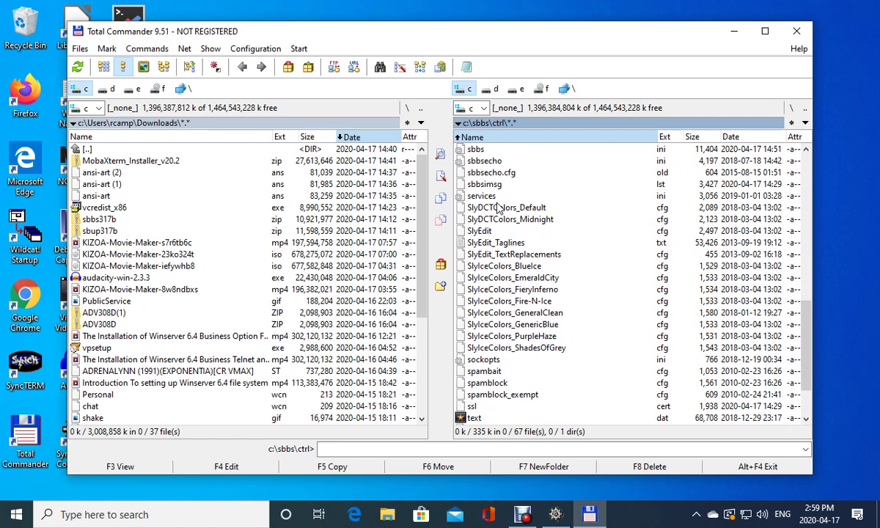
scroll(498, 208, down, 2)
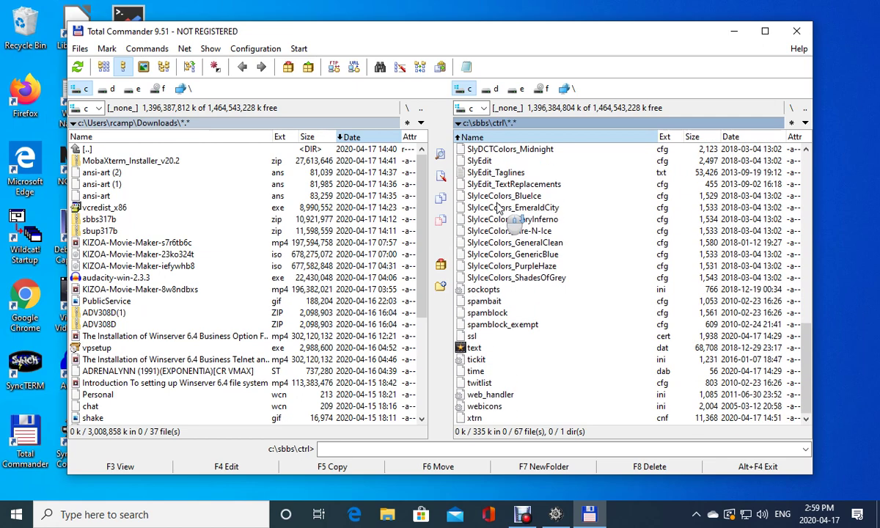
scroll(499, 209, up, 9)
scroll(498, 209, up, 6)
click(489, 152)
Go back up to c:\sbbs and scroll through the exec folder's contents.
double_click(488, 154)
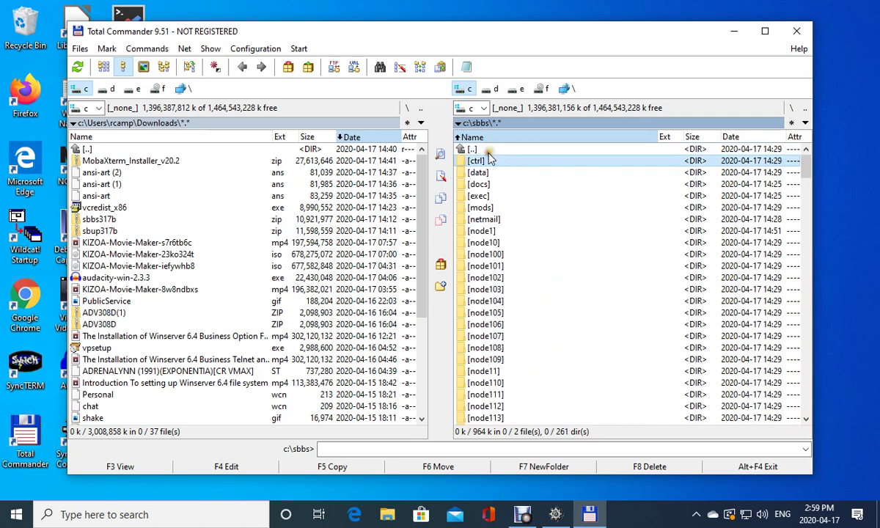
double_click(489, 197)
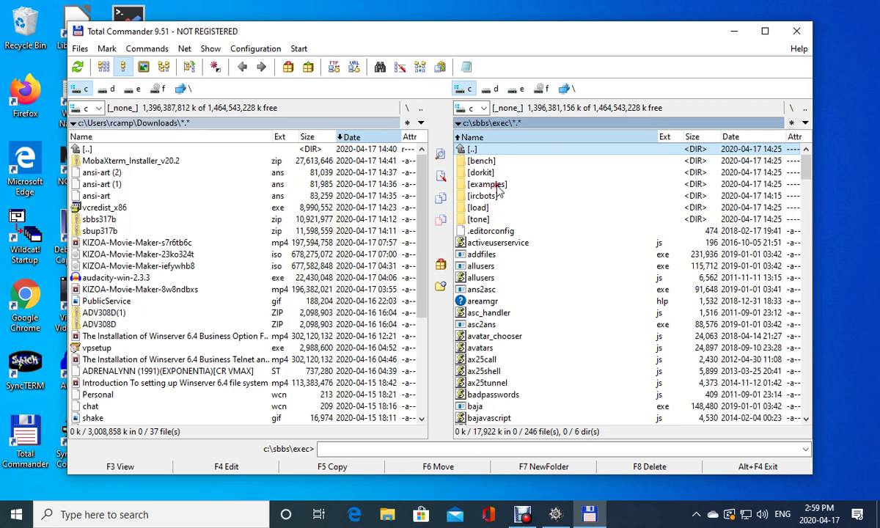
scroll(502, 226, down, 15)
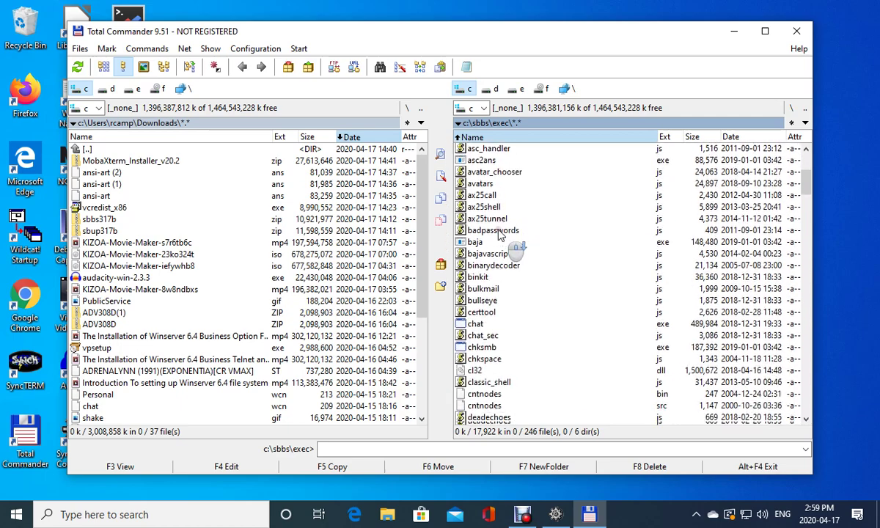
scroll(503, 225, down, 20)
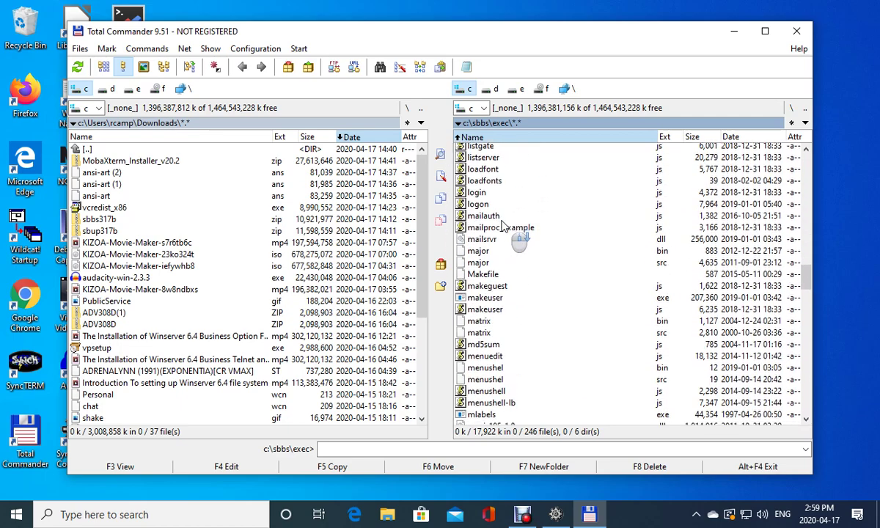
scroll(503, 227, up, 20)
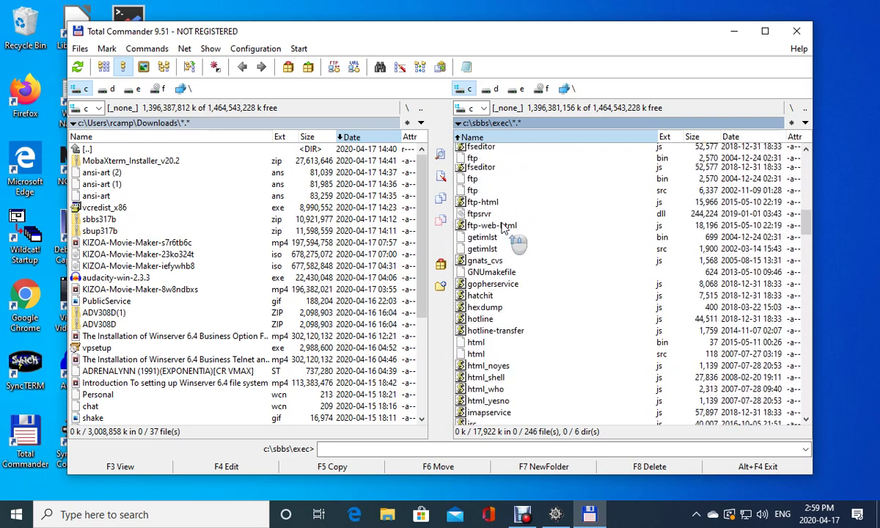
scroll(503, 227, up, 20)
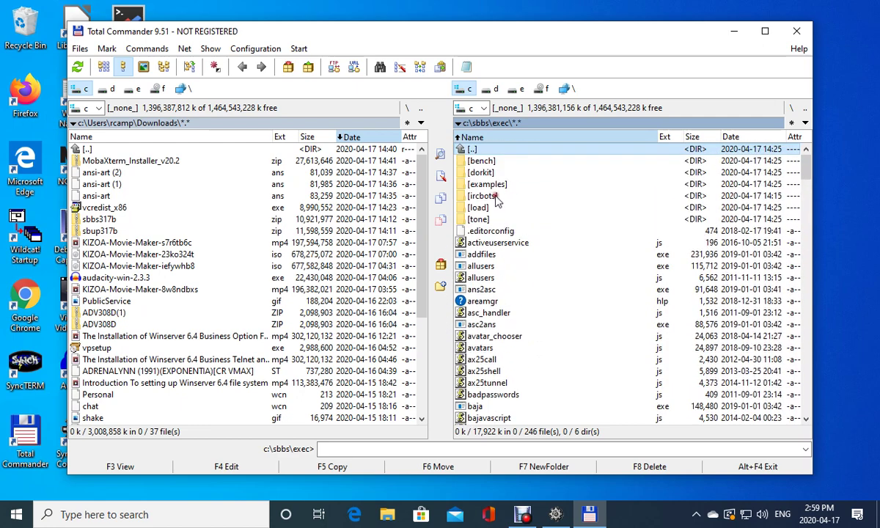
Browse the load folder inside exec, then return up to c:\sbbs.
double_click(484, 208)
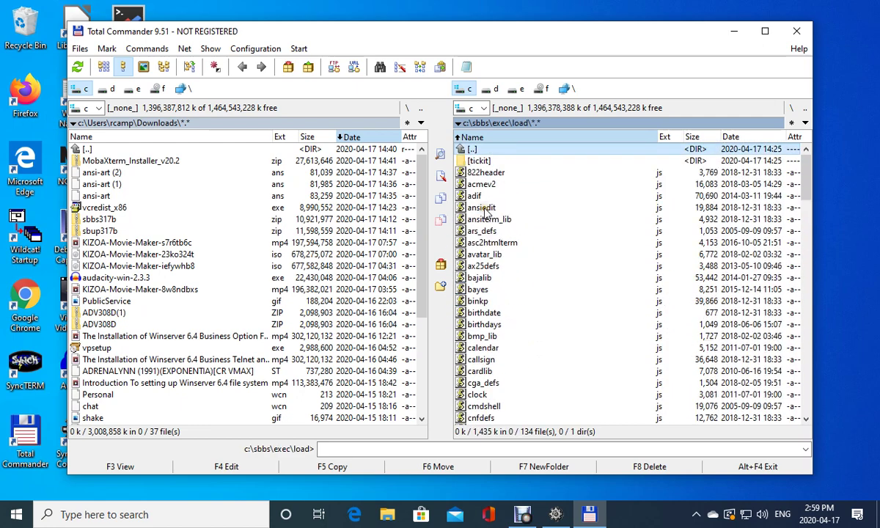
scroll(483, 211, down, 18)
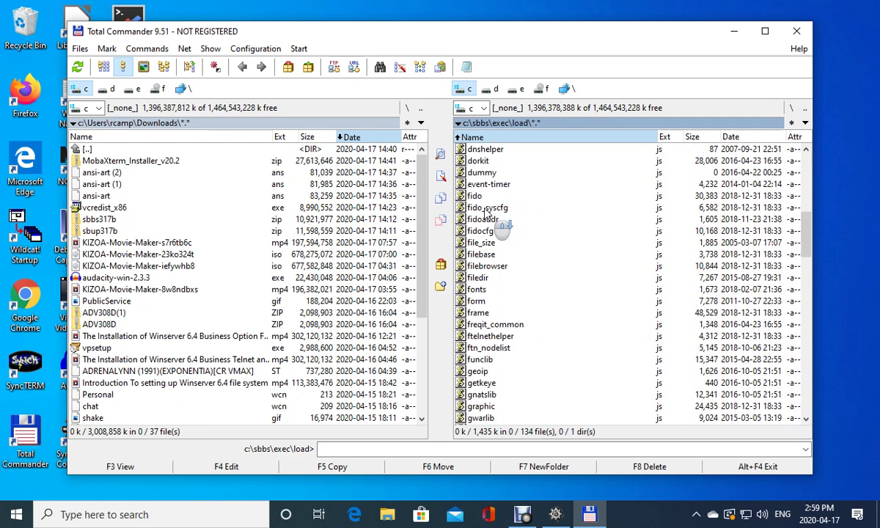
scroll(483, 213, up, 12)
scroll(487, 216, up, 6)
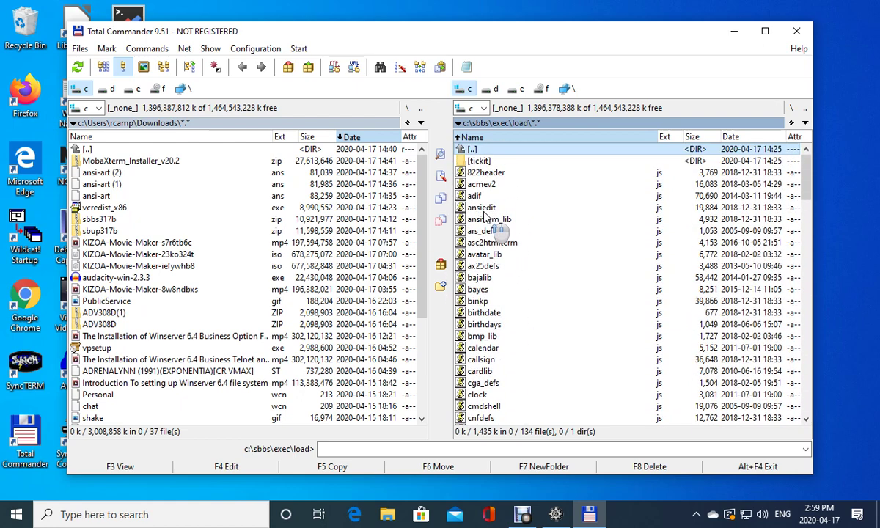
double_click(473, 149)
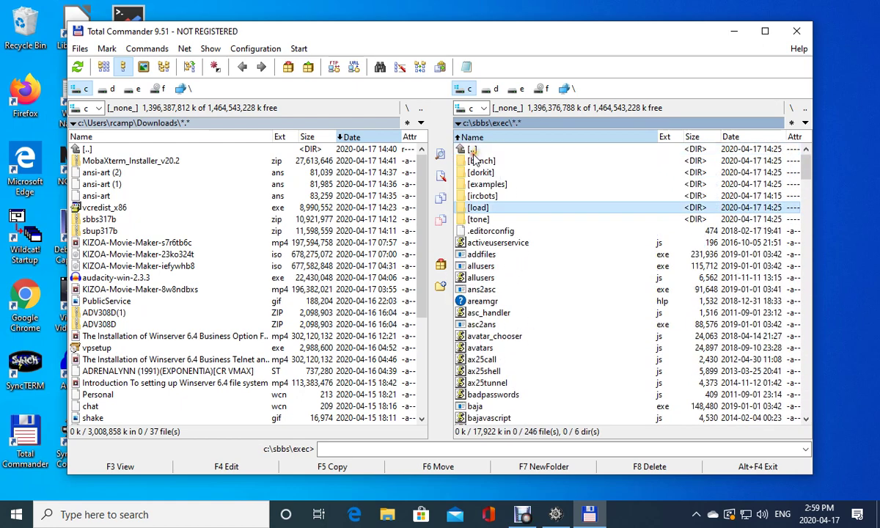
double_click(473, 149)
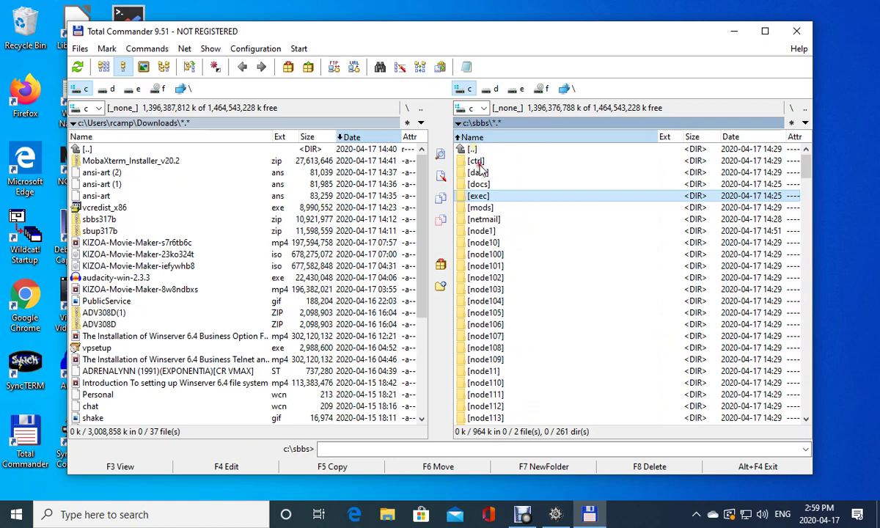
Explore the data folder's user, dirs and file subfolders.
double_click(476, 174)
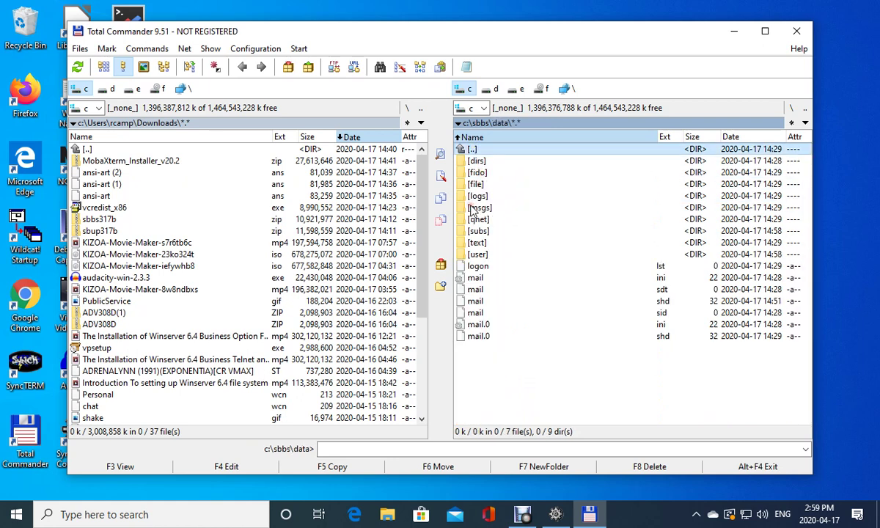
double_click(477, 254)
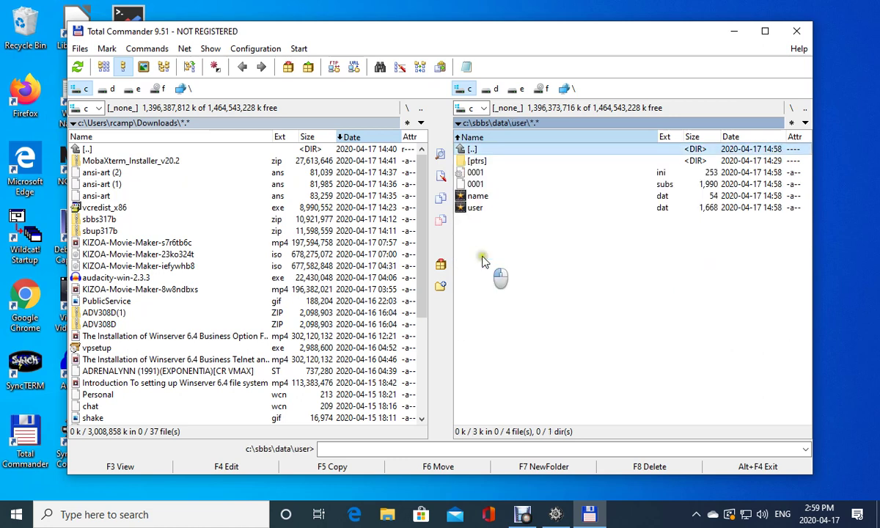
double_click(474, 151)
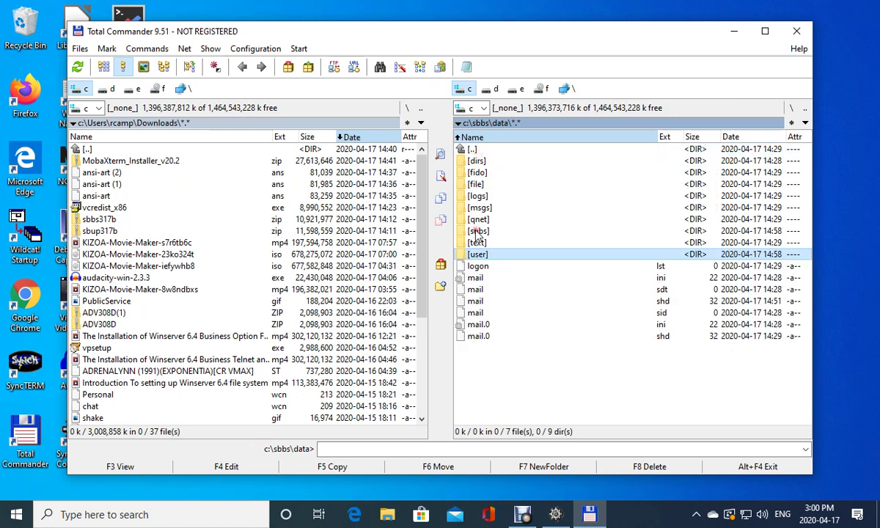
click(486, 185)
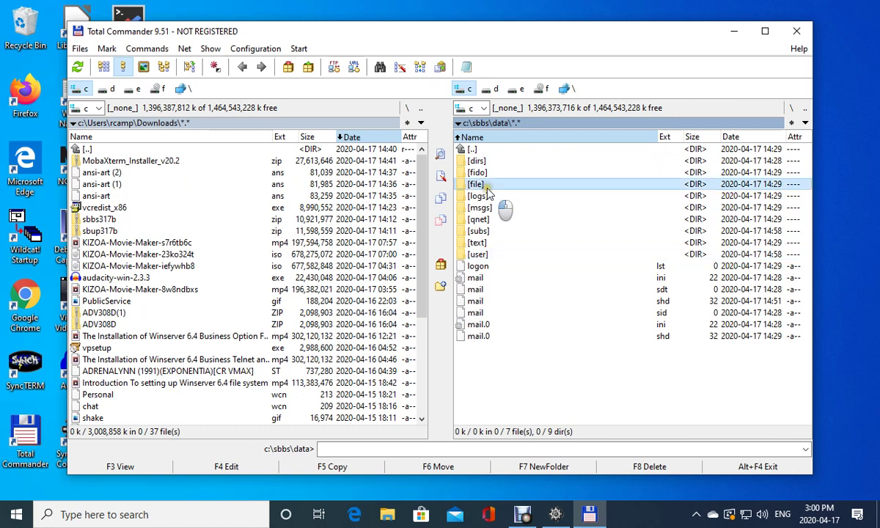
double_click(475, 161)
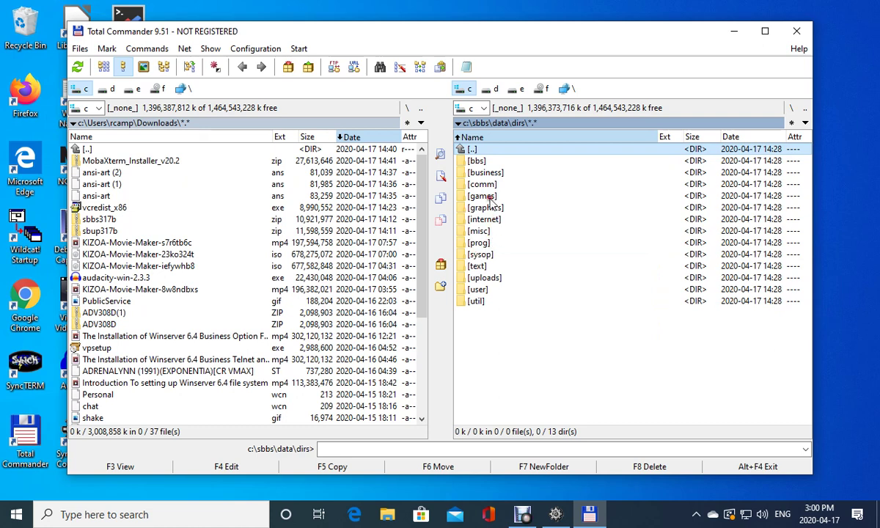
double_click(470, 149)
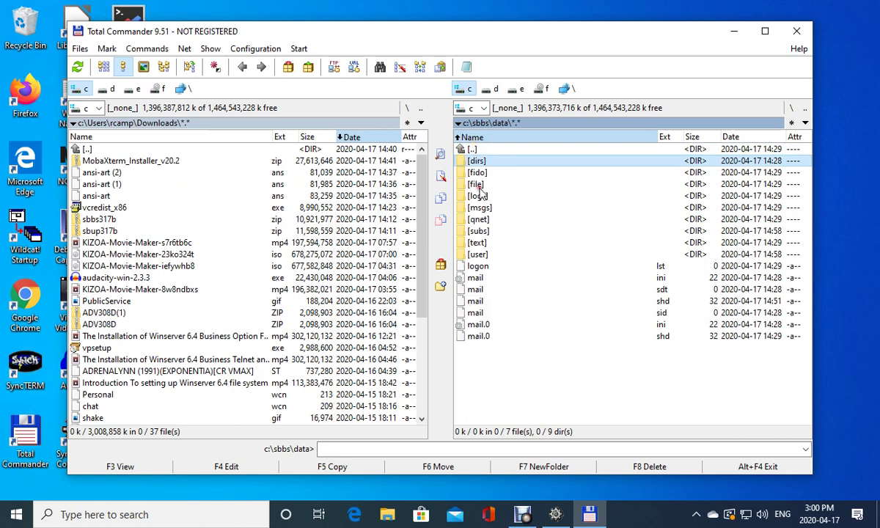
double_click(476, 185)
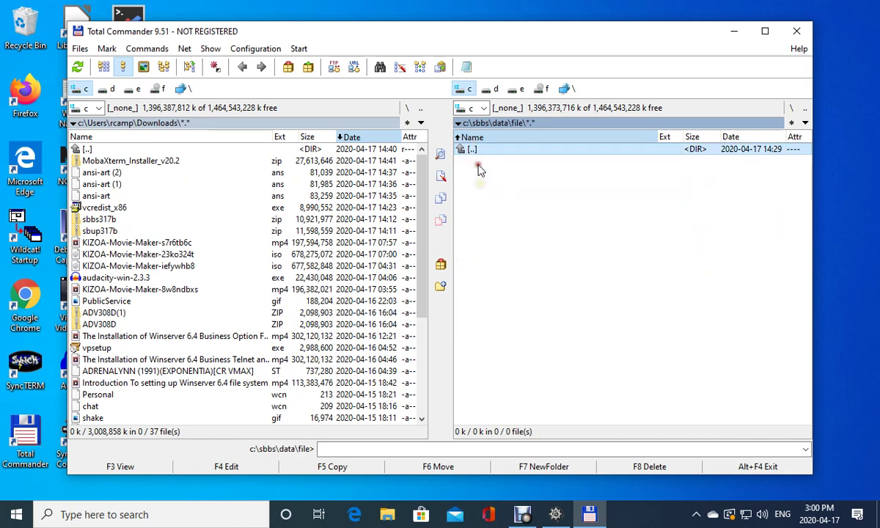
double_click(471, 150)
Look inside data\user\ptrs and data\subs, then return to c:\sbbs.
click(481, 256)
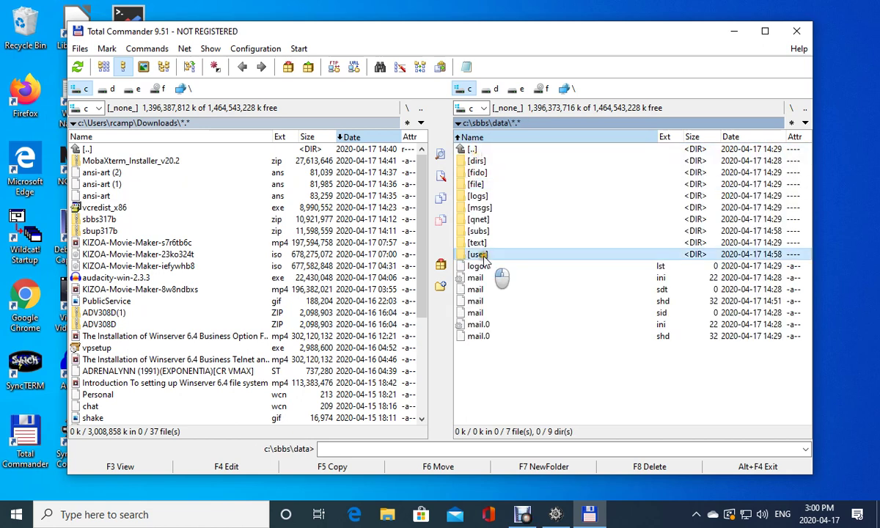
double_click(482, 255)
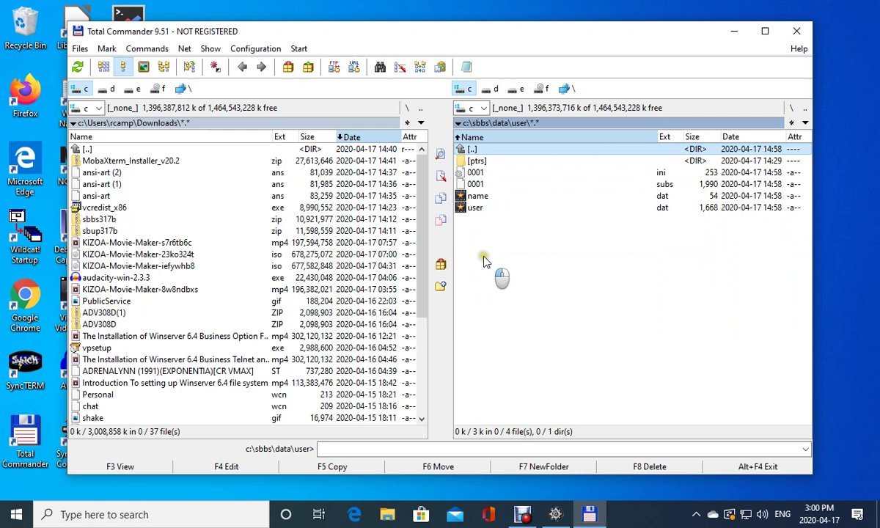
double_click(477, 161)
double_click(473, 149)
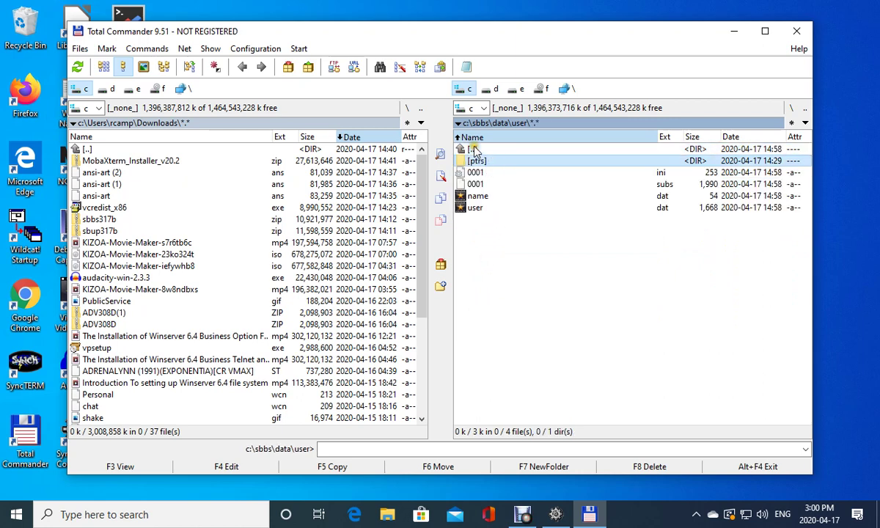
double_click(472, 150)
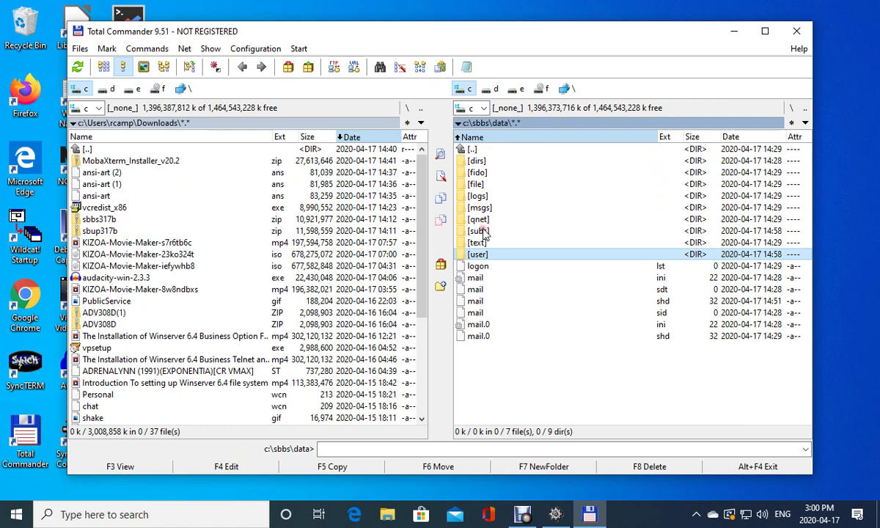
double_click(483, 232)
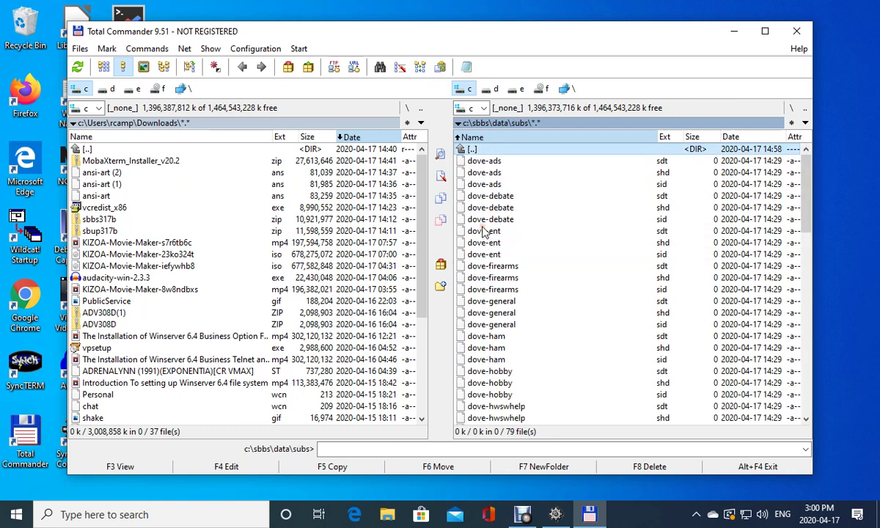
double_click(460, 150)
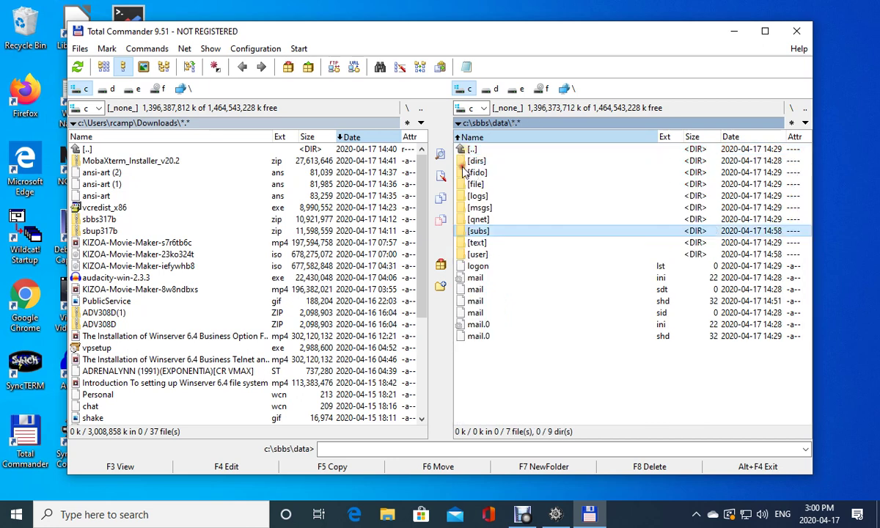
click(472, 150)
double_click(472, 150)
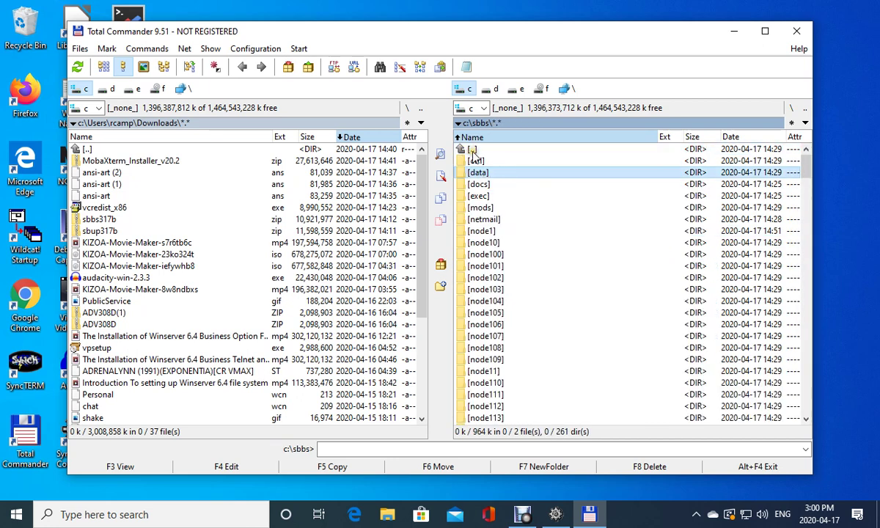
Check the mods and ctrl folders, then scroll down the c:\sbbs listing.
click(480, 207)
double_click(480, 208)
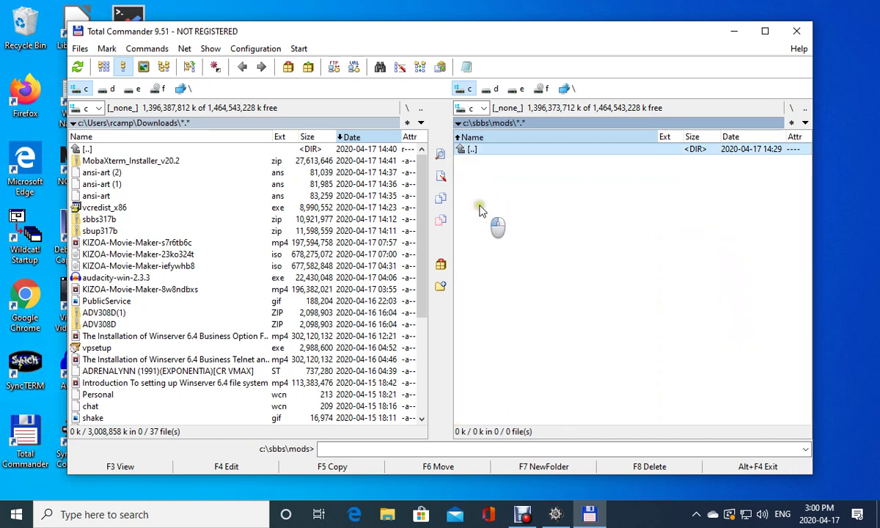
double_click(478, 150)
click(480, 162)
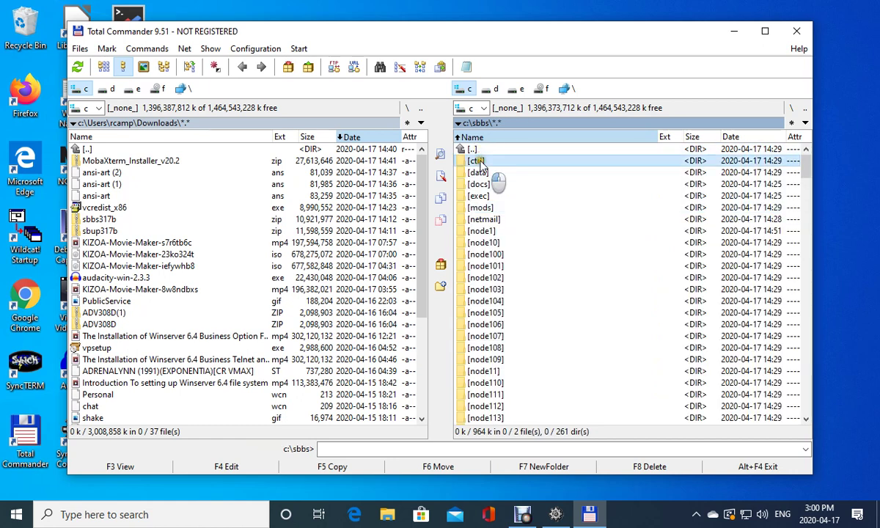
double_click(480, 162)
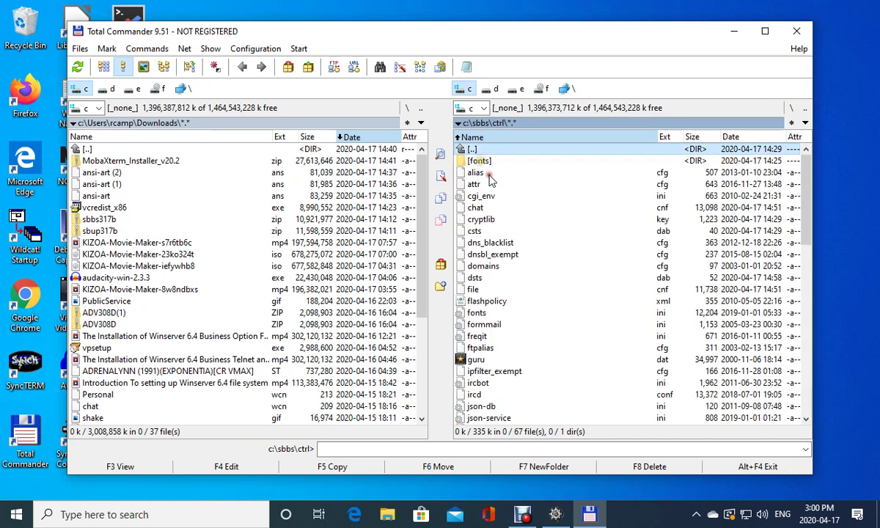
double_click(476, 150)
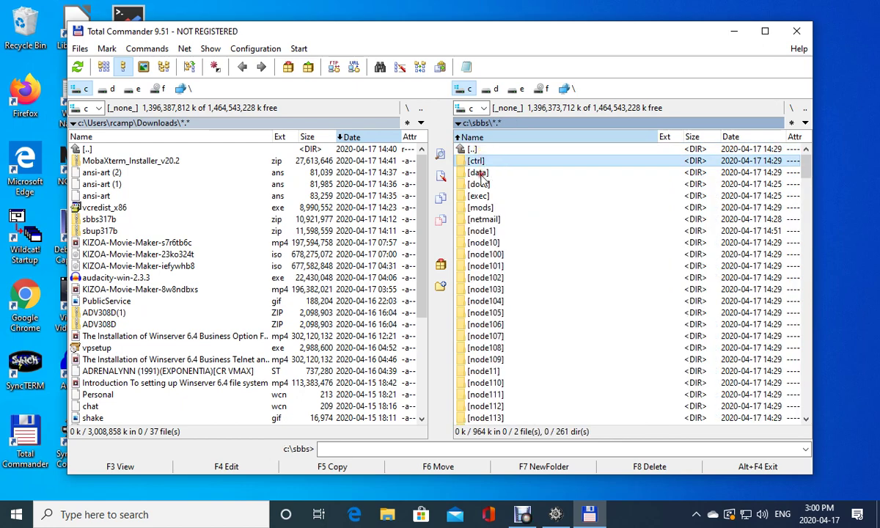
scroll(478, 192, down, 12)
scroll(478, 205, down, 20)
scroll(483, 206, down, 20)
scroll(484, 209, down, 10)
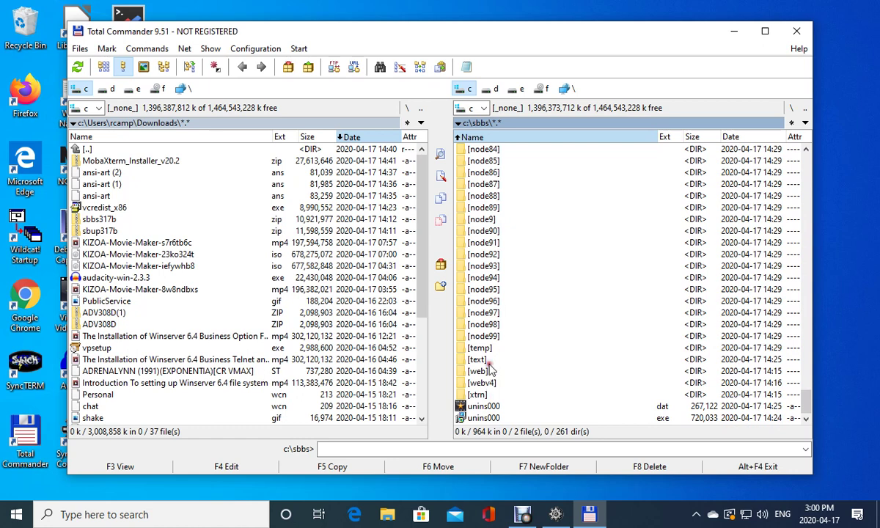
Peek into the xtrn folder and its ansiview subfolder, then return to c:\sbbs.
double_click(475, 394)
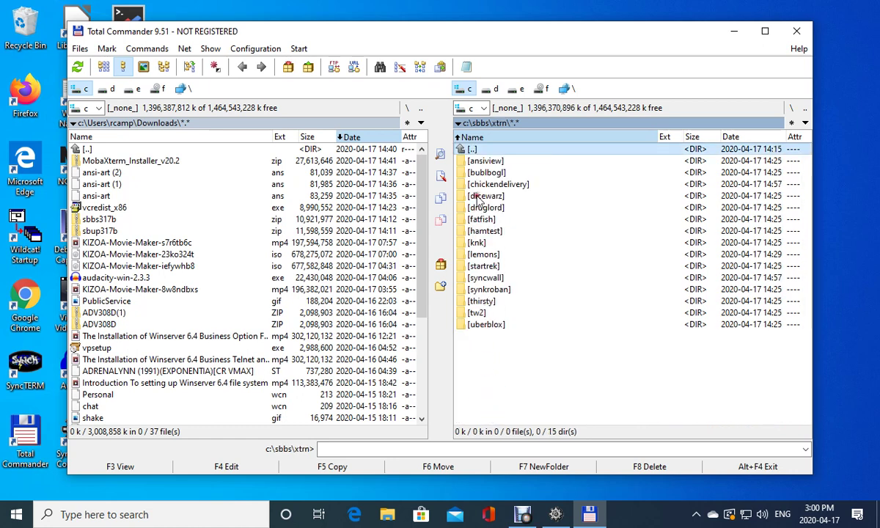
double_click(476, 161)
double_click(471, 149)
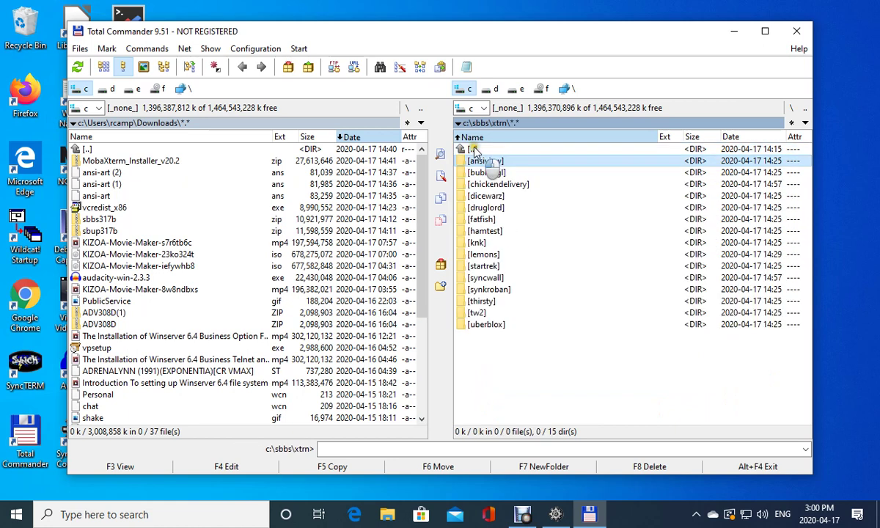
double_click(471, 149)
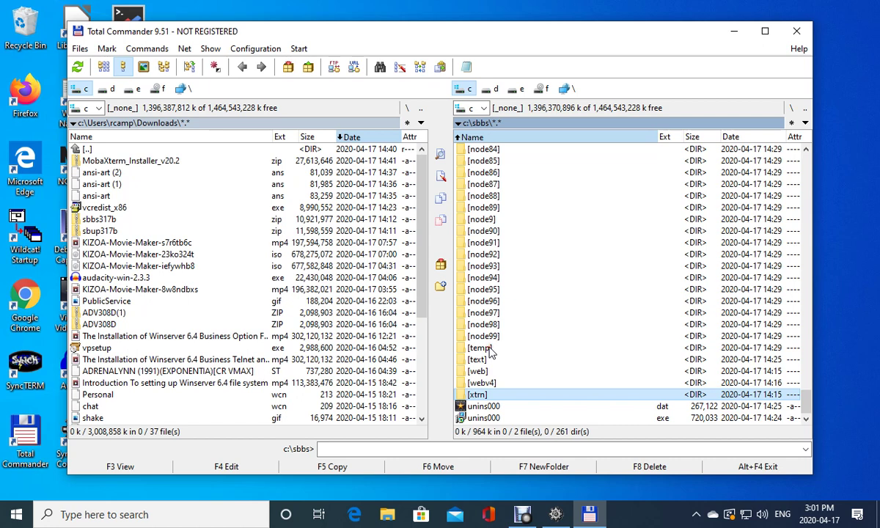
Open text\menu and locate the existing logon screen file.
double_click(478, 360)
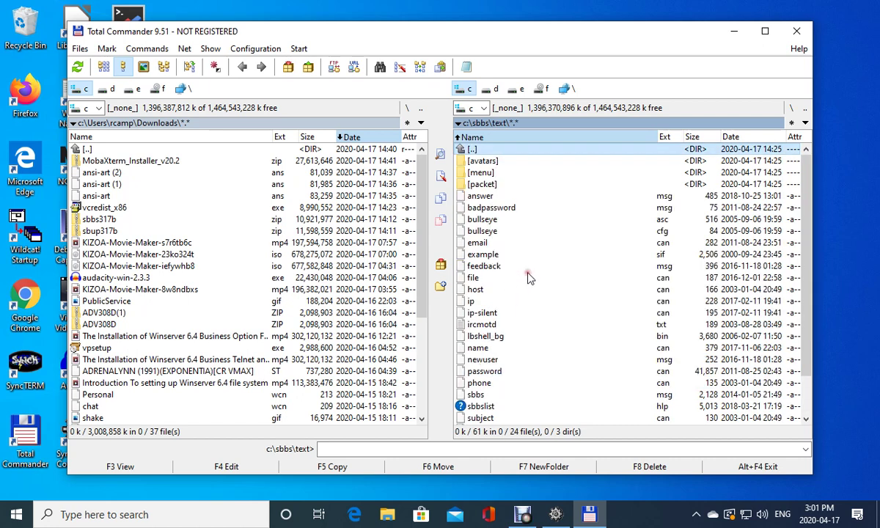
click(487, 173)
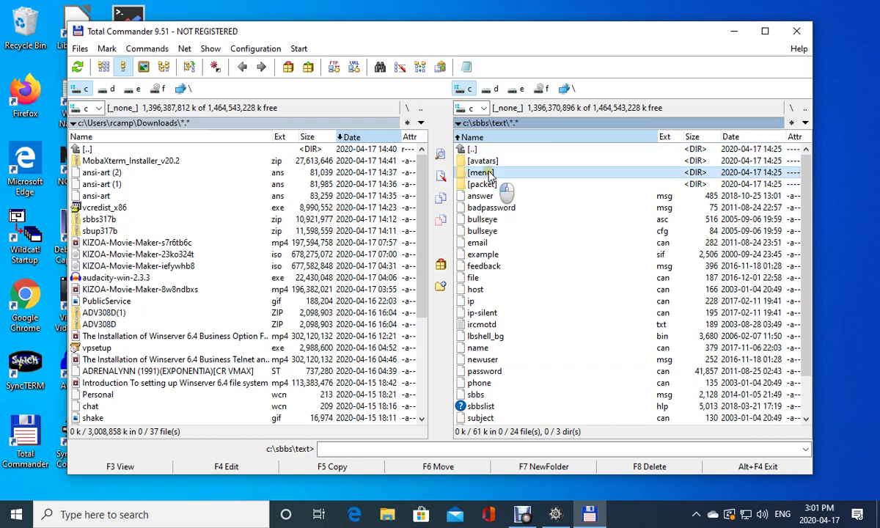
double_click(488, 173)
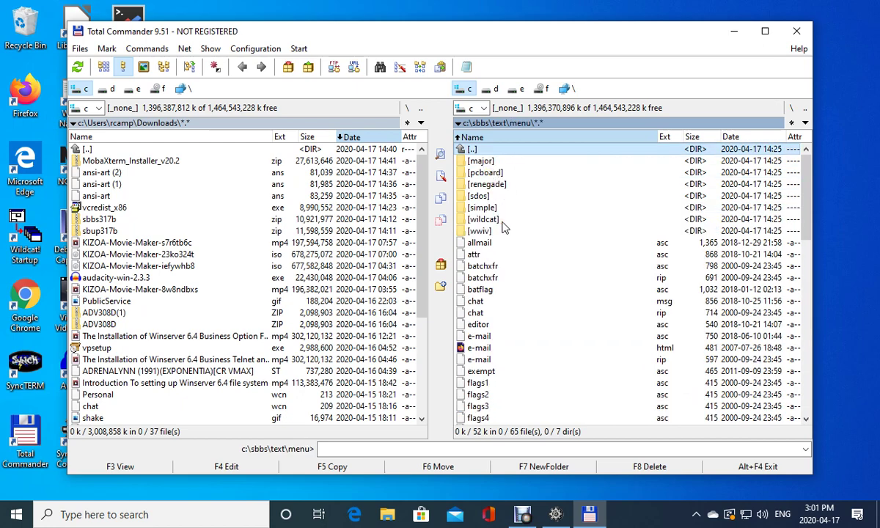
scroll(502, 229, down, 8)
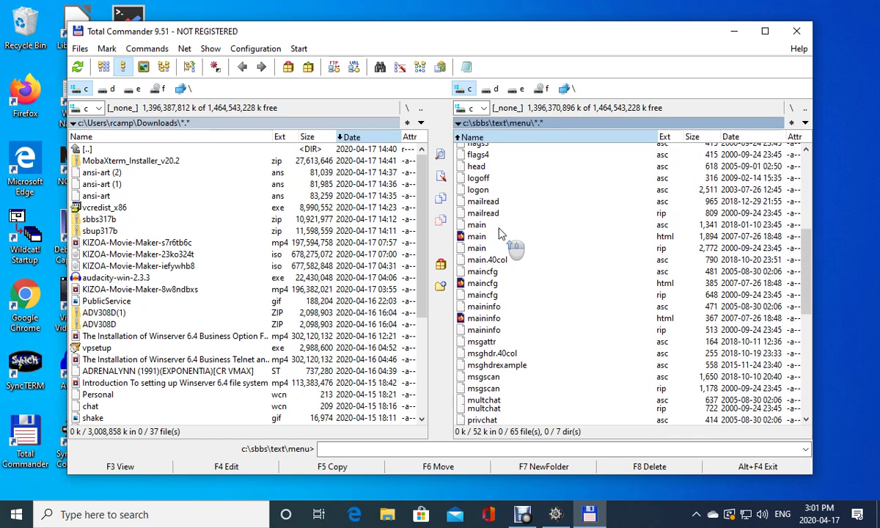
scroll(498, 233, up, 4)
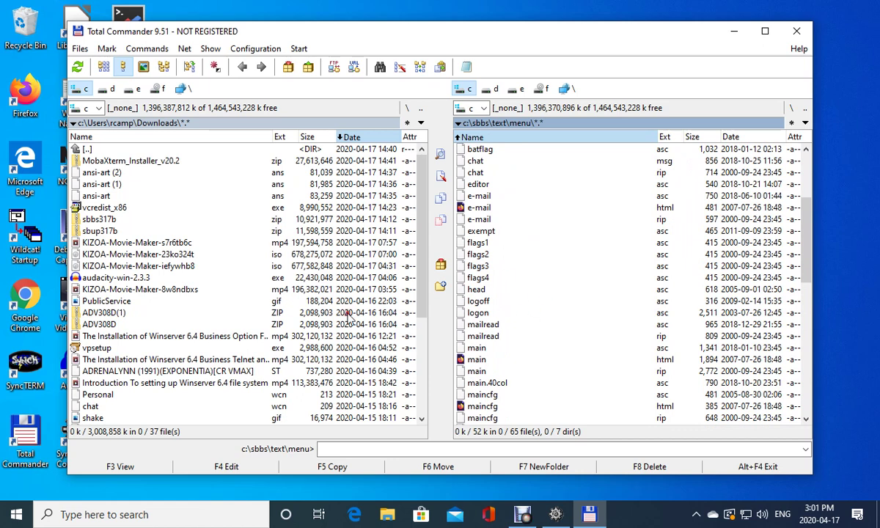
click(469, 313)
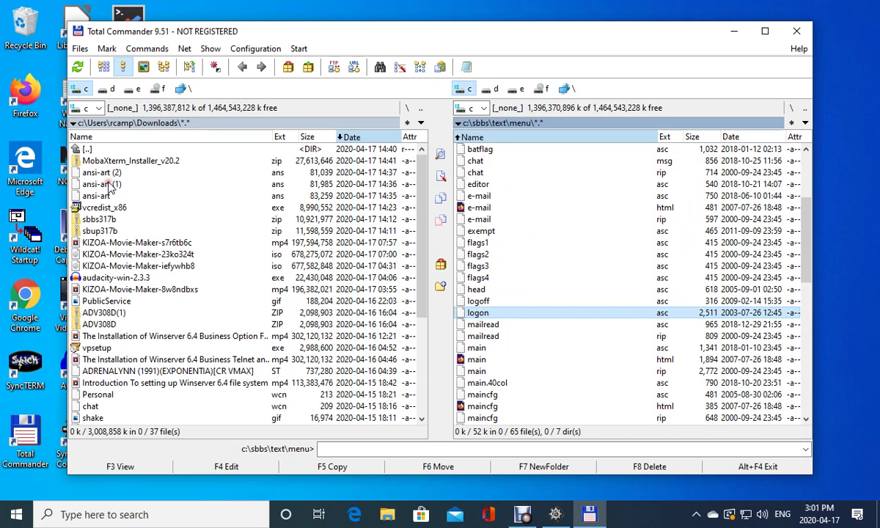
Rename the downloaded ansi-art (1) file to logon.asc.
click(111, 183)
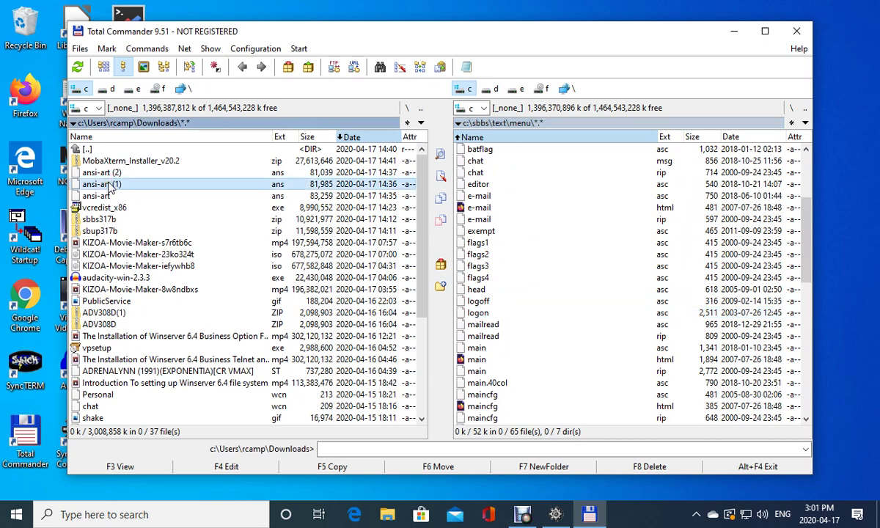
click(109, 184)
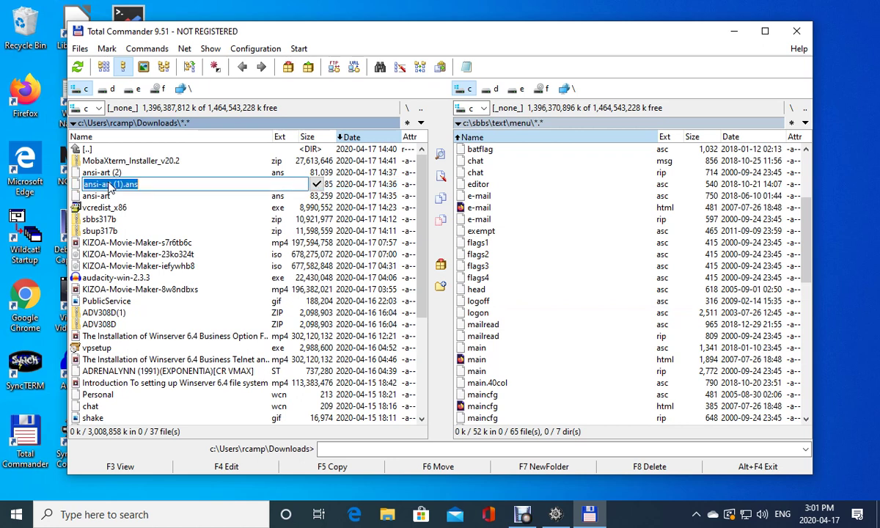
text(logo)
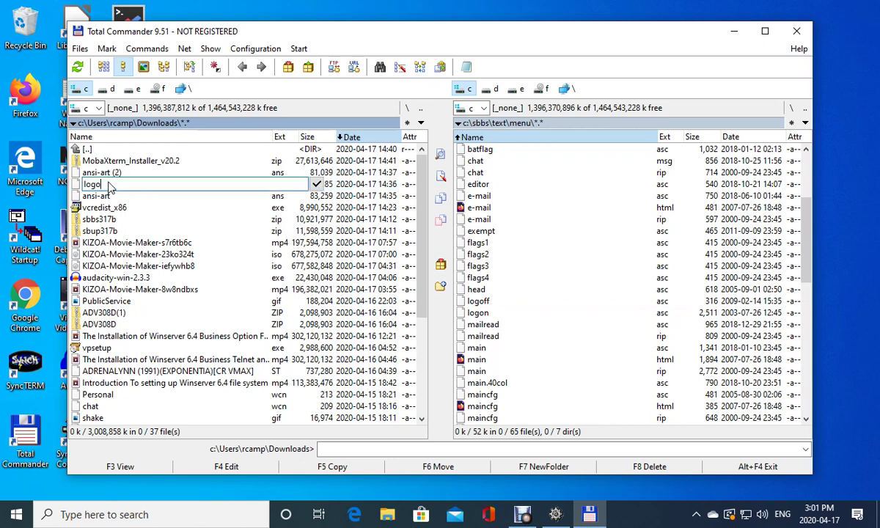
text(n.asc)
key(Return)
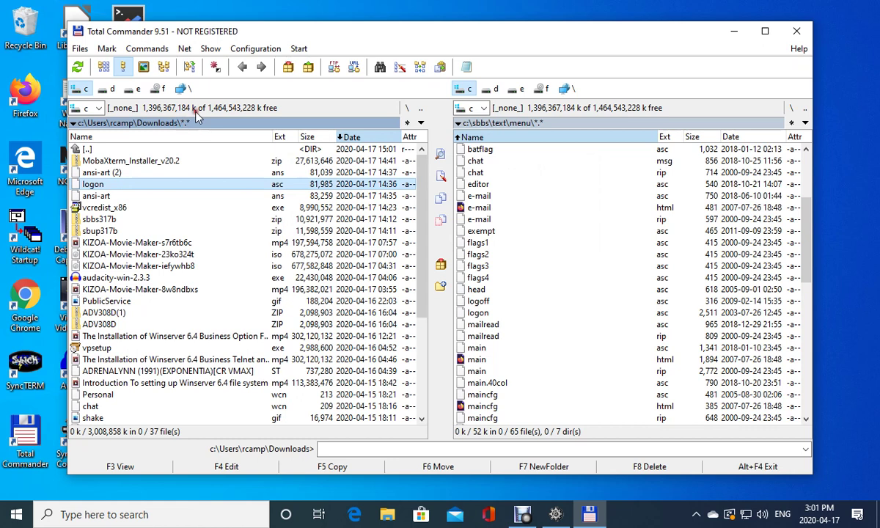
Rename ansi-art (2).ans to logoff.asc after clearing a mistyped entry.
key(Up)
key(Up)
text(logoff)
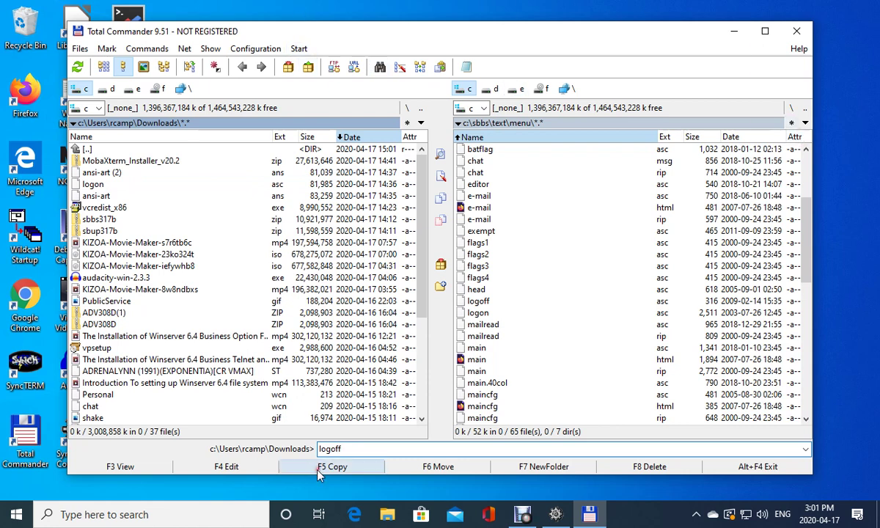
key(BackSpace)
key(BackSpace)
key(BackSpace)
key(BackSpace)
key(BackSpace)
key(BackSpace)
click(97, 198)
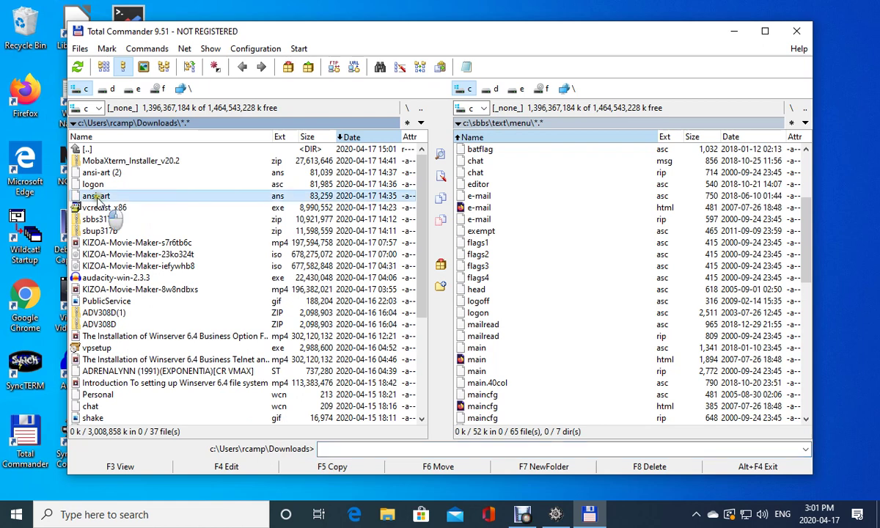
click(101, 174)
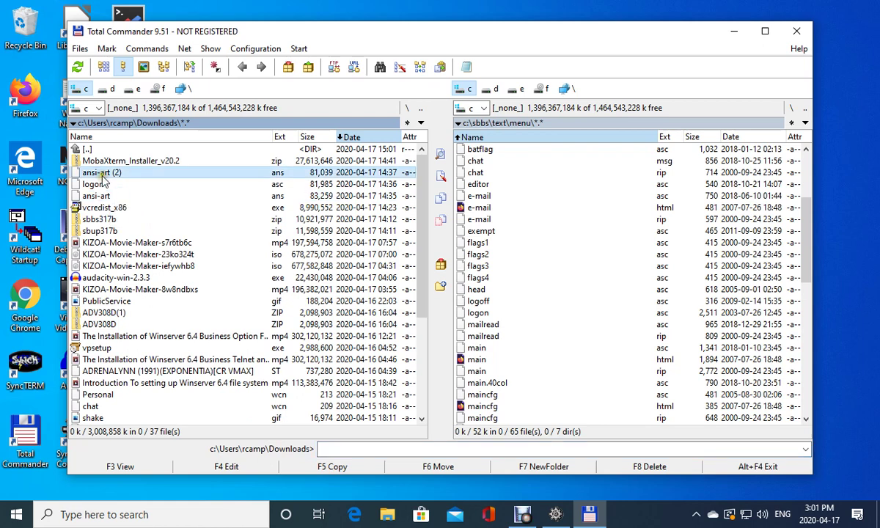
key(shift+F6)
text(lo)
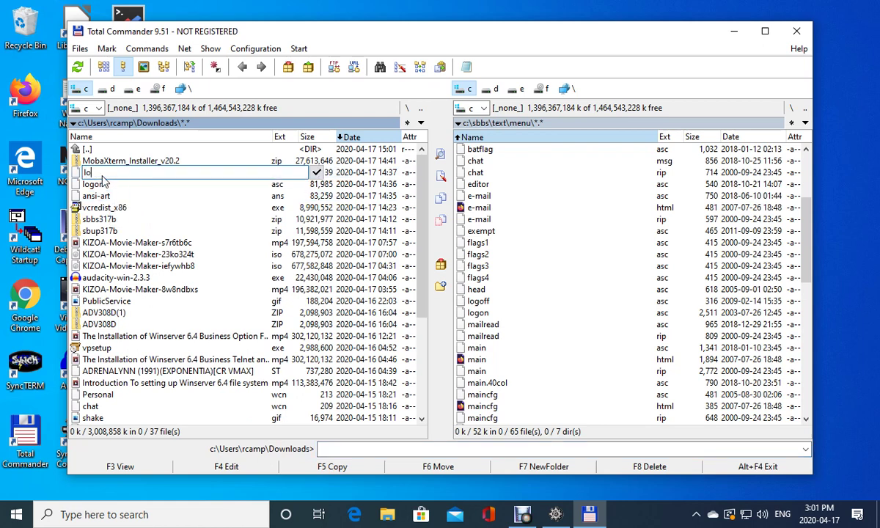
text(goff.asc)
key(Return)
Mark the logoff and logon files in Downloads for copying.
ctrl+click(104, 184)
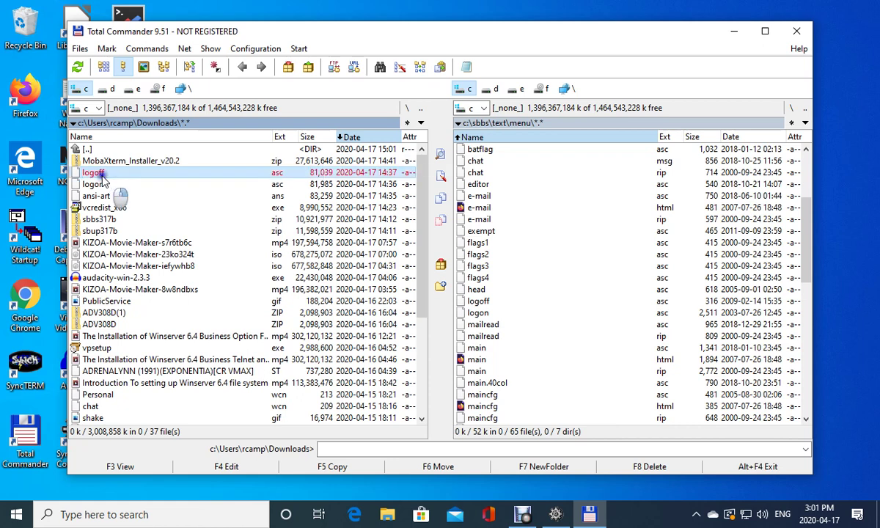
ctrl+click(103, 208)
ctrl+click(101, 197)
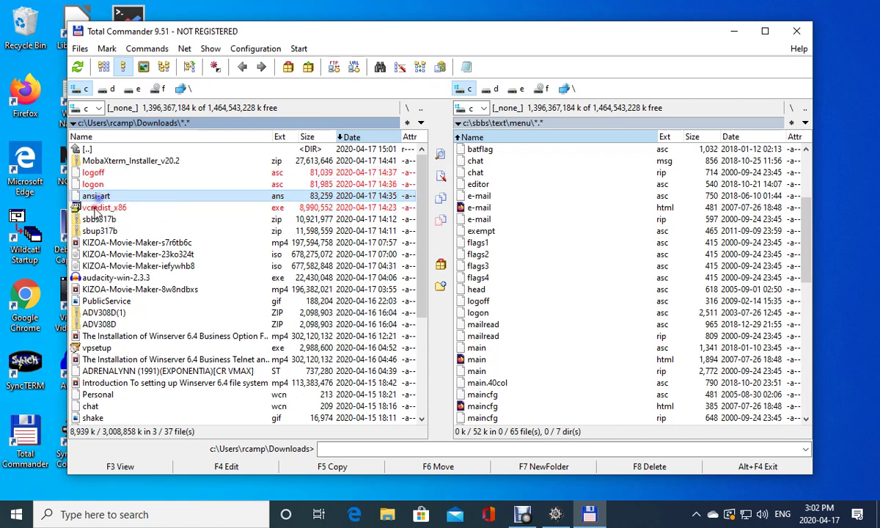
Copy only logoff.asc and logon.asc into c:\sbbs\text\menu with Overwrite all, then exit Total Commander.
ctrl+click(103, 207)
ctrl+click(96, 195)
click(93, 173)
drag(710, 292, 709, 292)
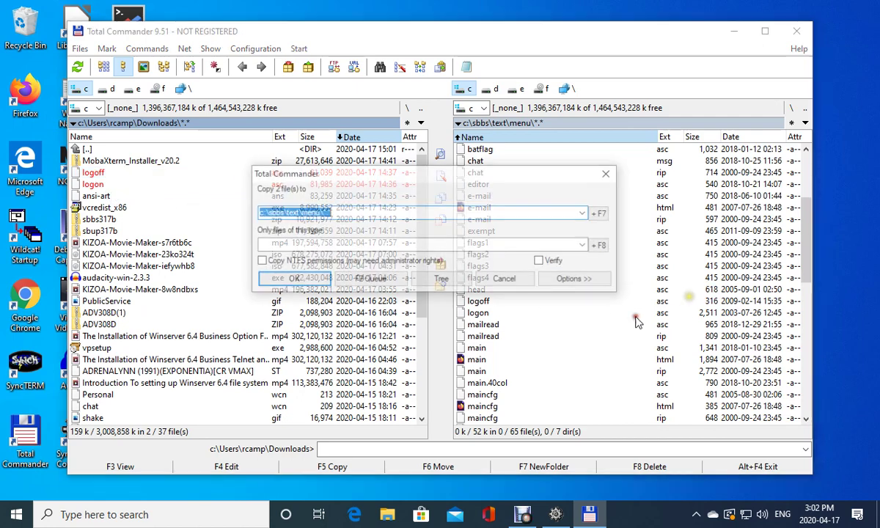
click(280, 286)
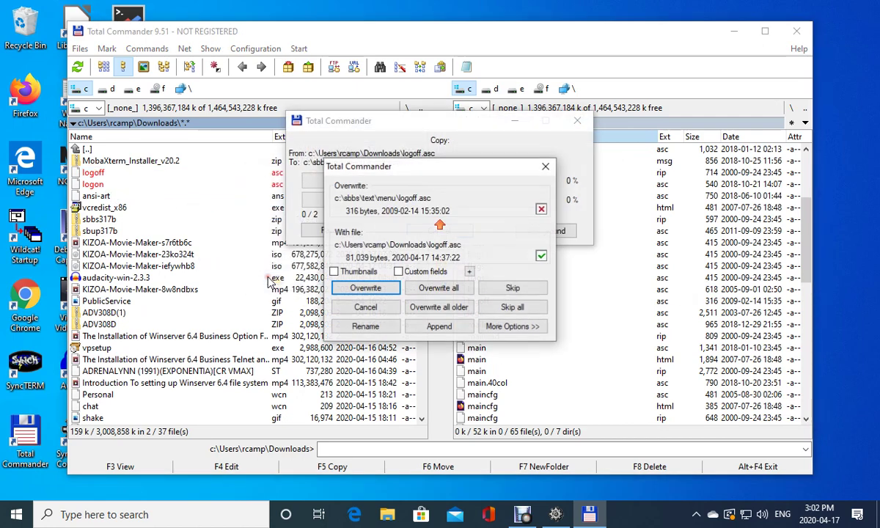
click(428, 290)
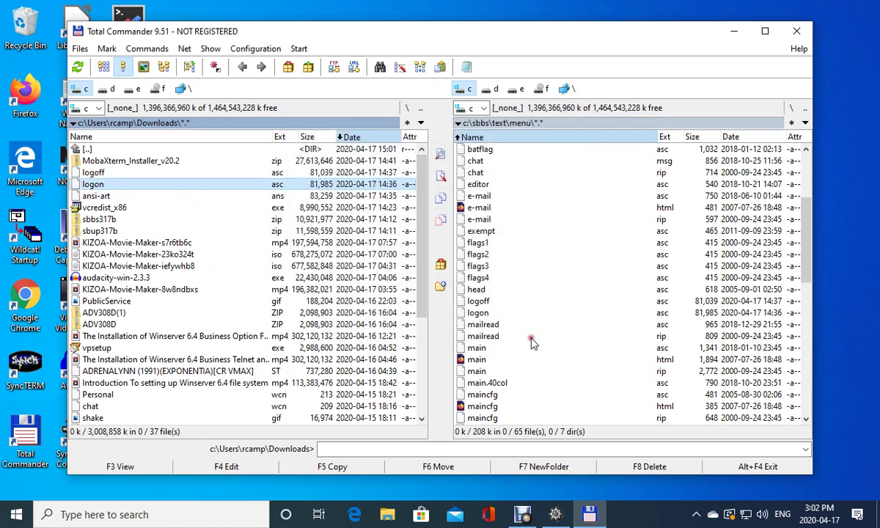
click(793, 30)
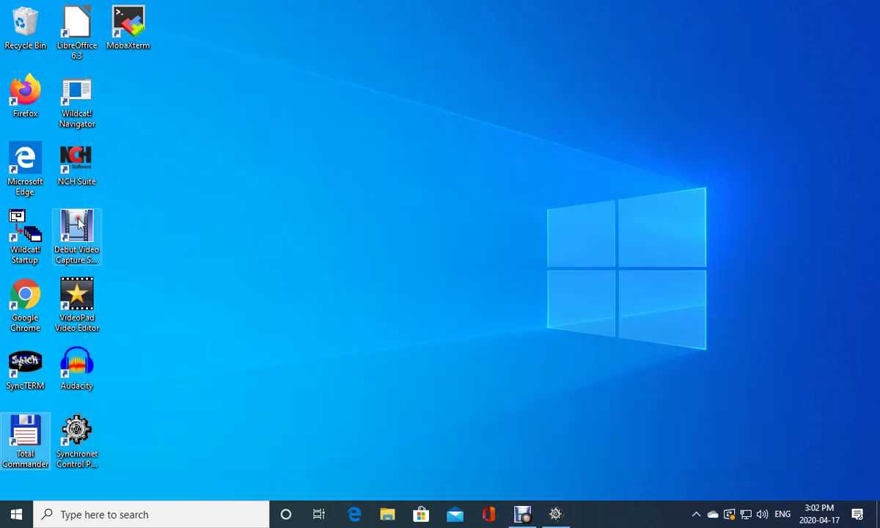
Launch MobaXterm and open the saved thefishermansbbs.ddns.net Telnet session.
click(143, 35)
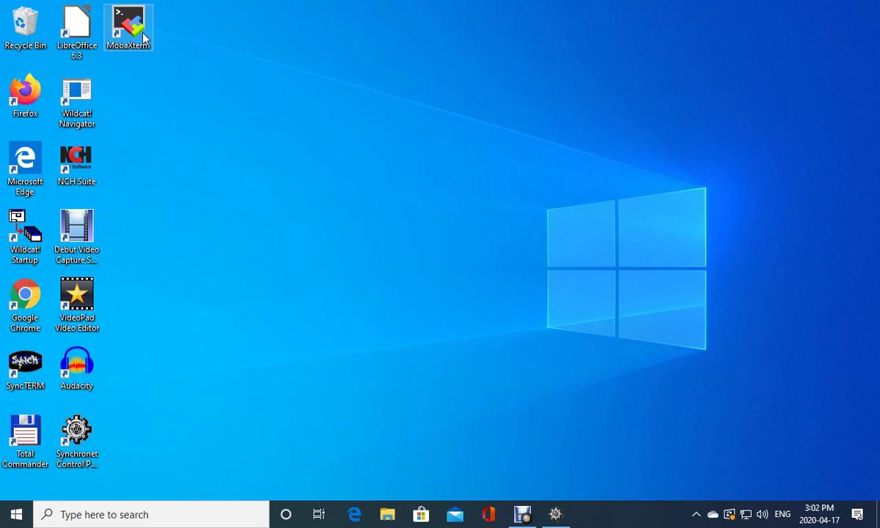
double_click(143, 34)
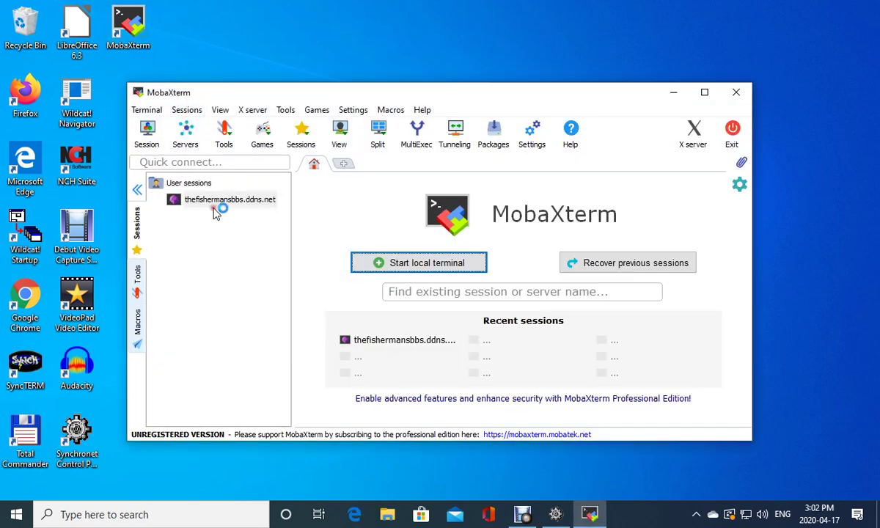
double_click(222, 204)
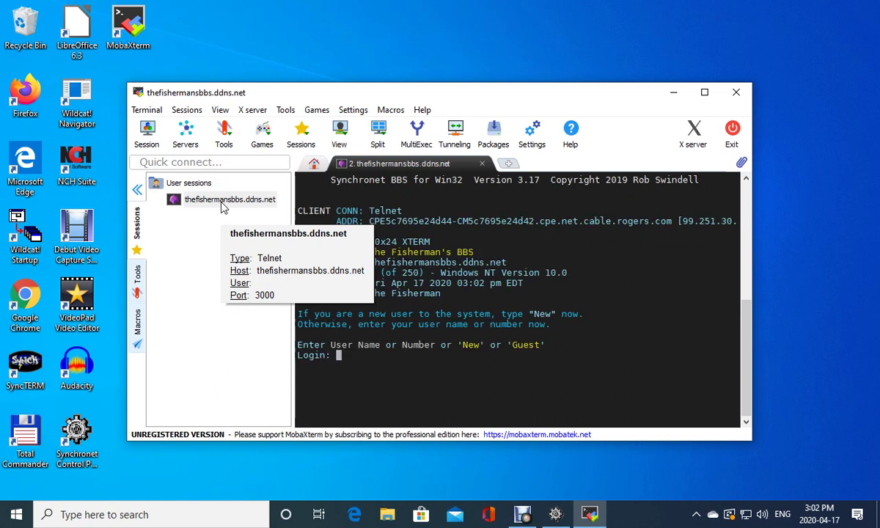
Enter the user's login name and account password at the BBS prompts.
text(The Fis)
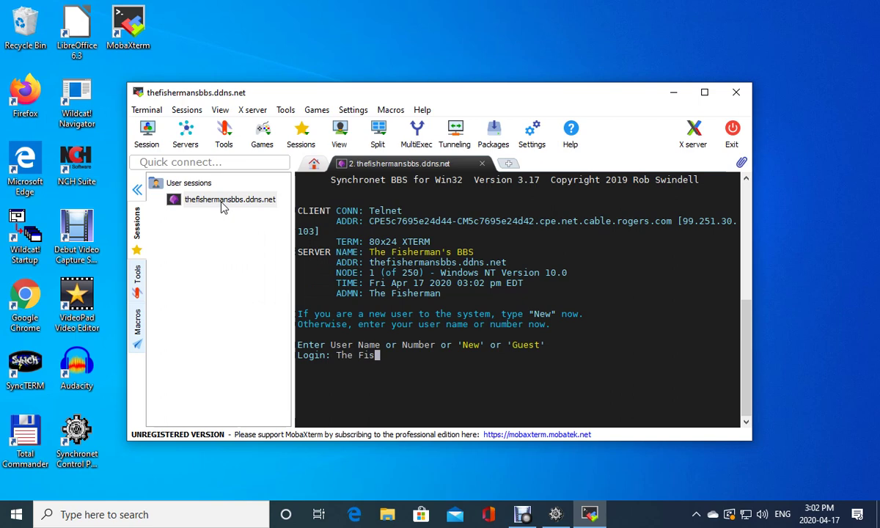
key(BackSpace)
key(BackSpace)
key(BackSpace)
key(BackSpace)
key(BackSpace)
key(BackSpace)
key(BackSpace)
text(Russ Campbell)
key(Return)
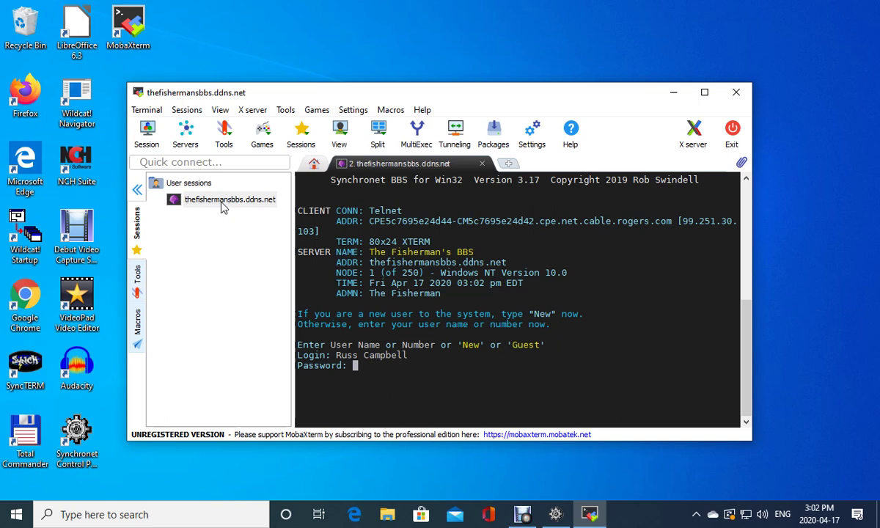
text(********)
key(Return)
key(Return)
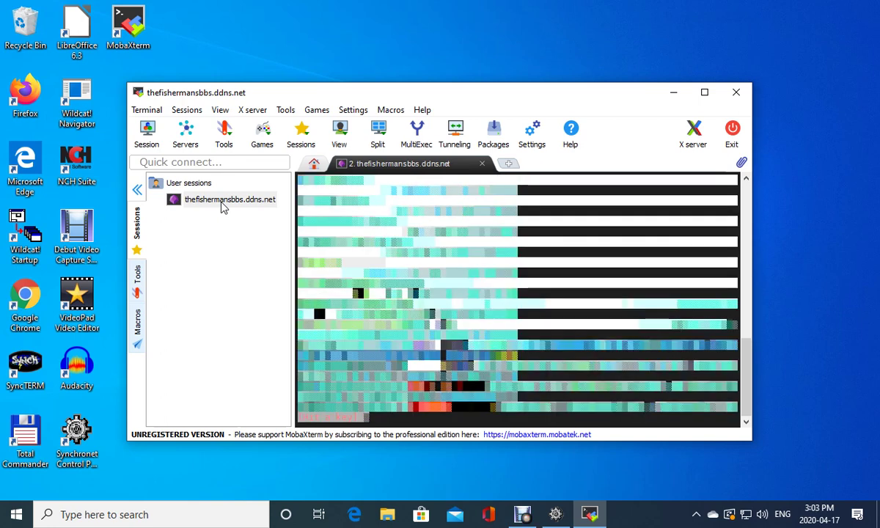
Page past the logon art and bulletins, maximize the window, and answer N to the new-message scan.
key(Return)
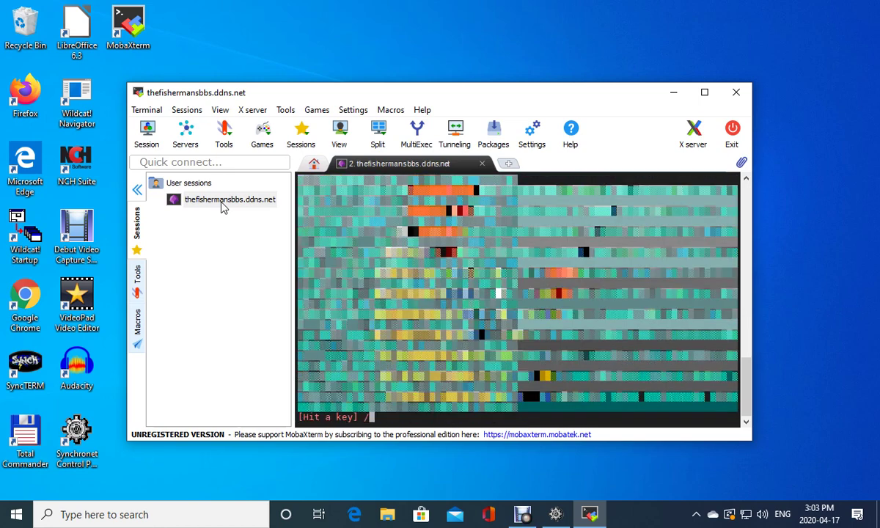
key(Return)
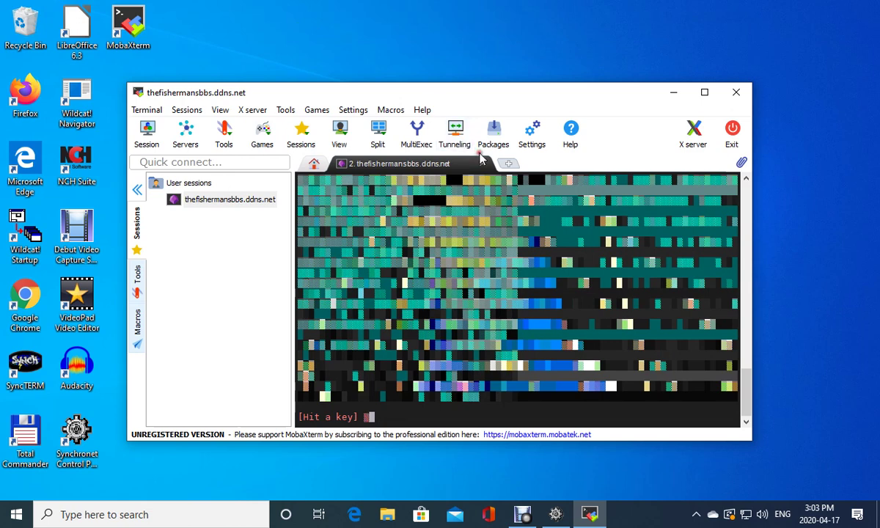
key(Return)
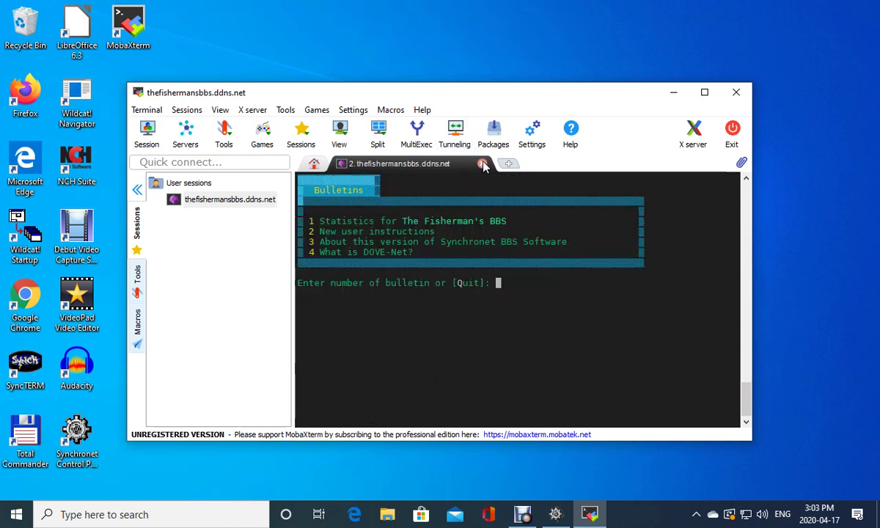
key(Return)
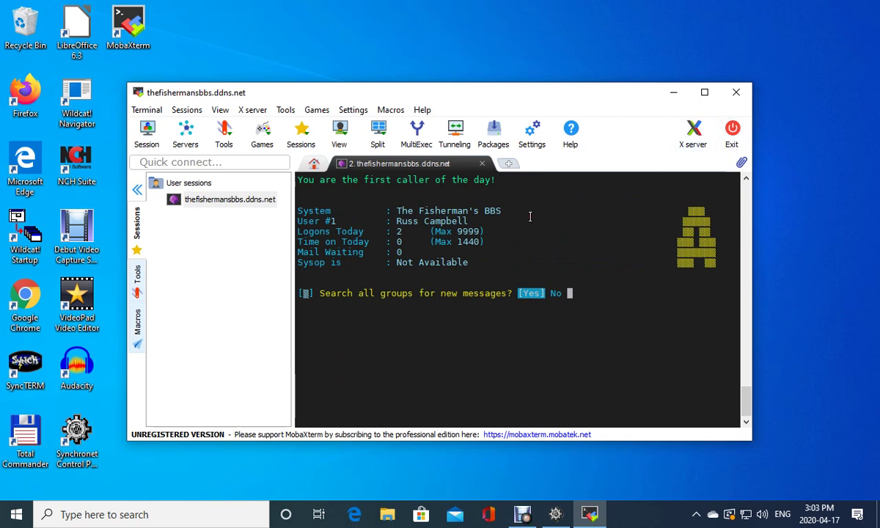
click(703, 92)
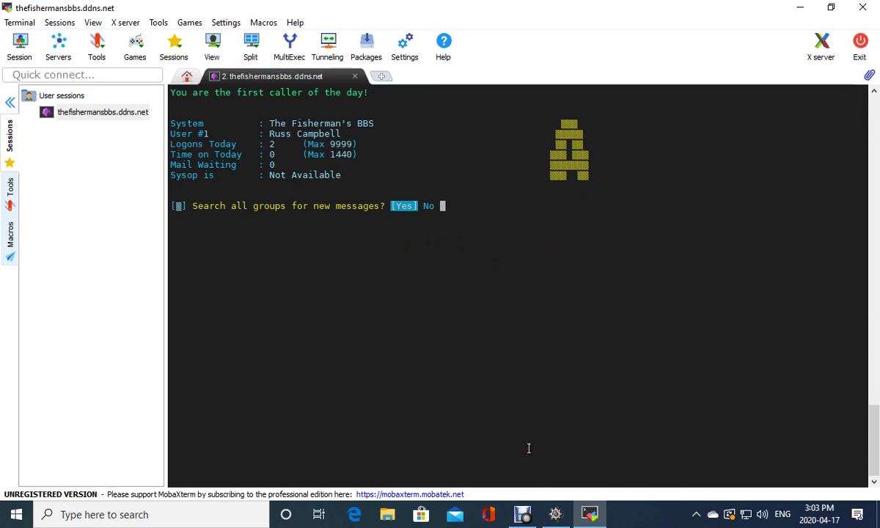
key(n)
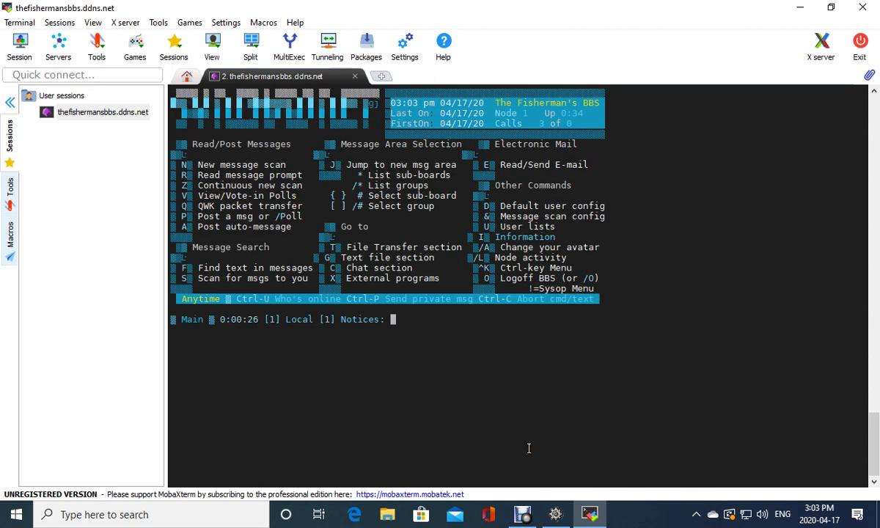